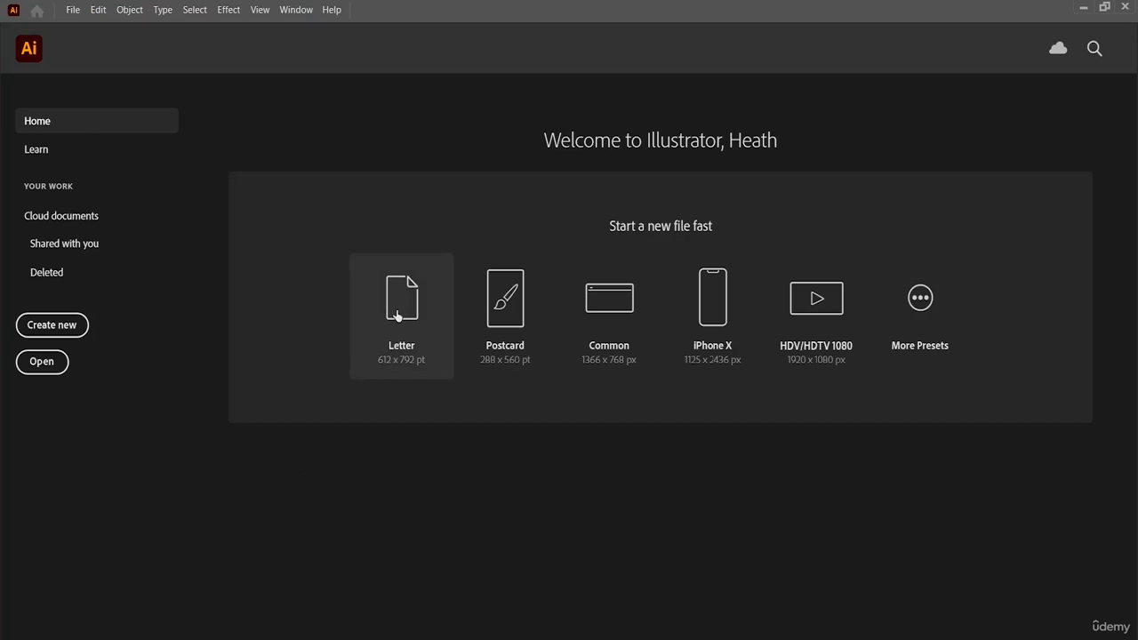
# Step: Create a Letter document of 612 x 792 pt and clear the floating Navigator, Info and Color panels from the canvas
pyautogui.click(397, 315)
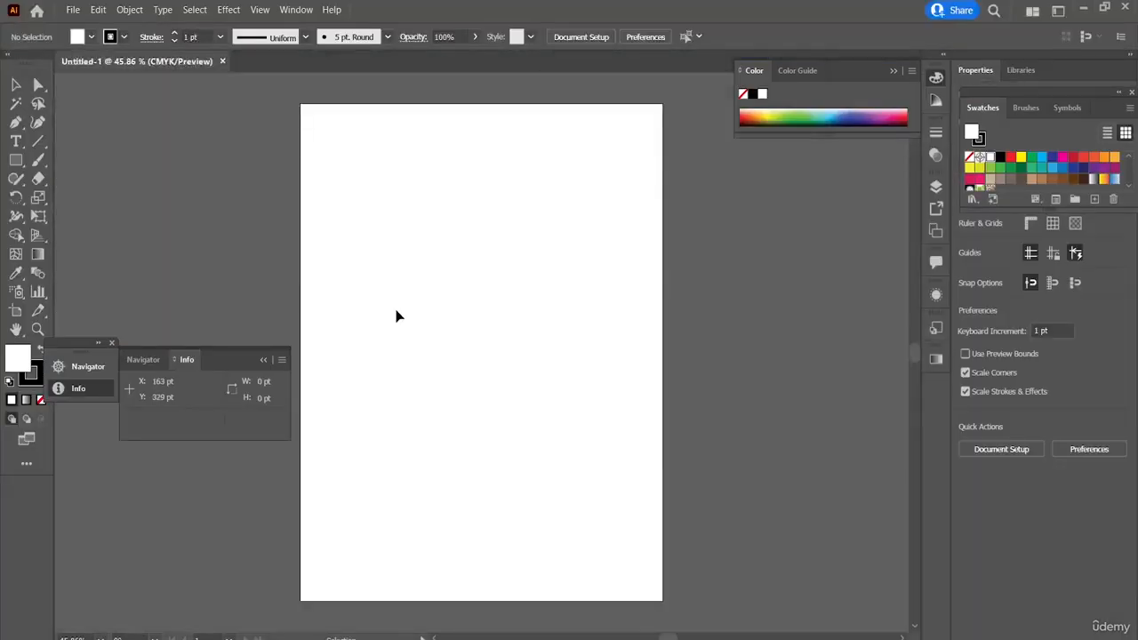
pyautogui.click(112, 342)
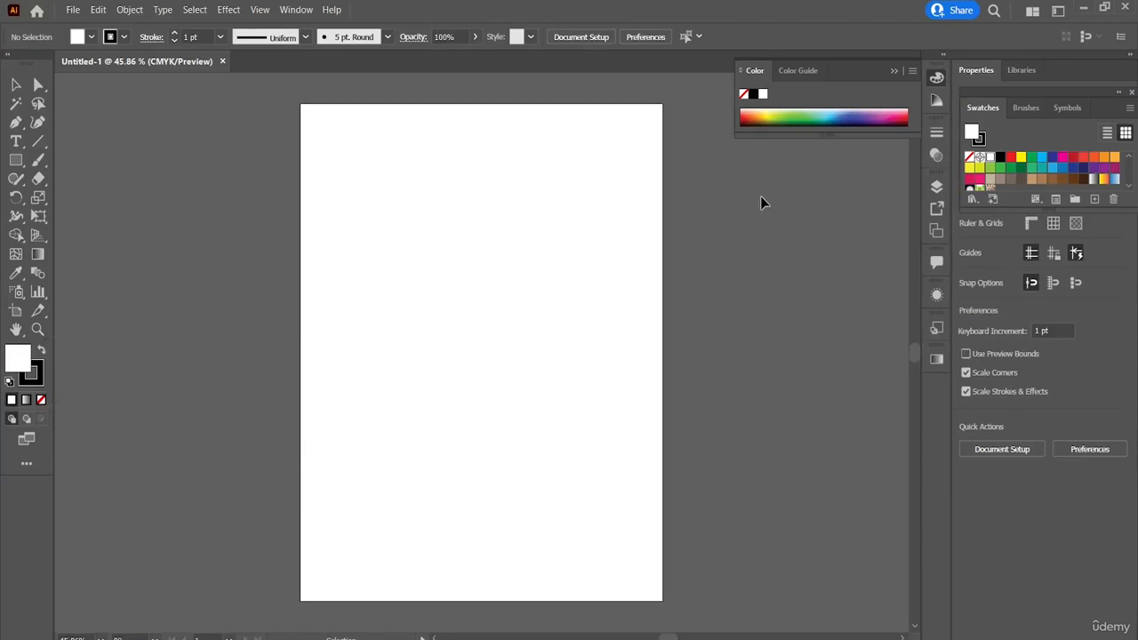
pyautogui.click(894, 71)
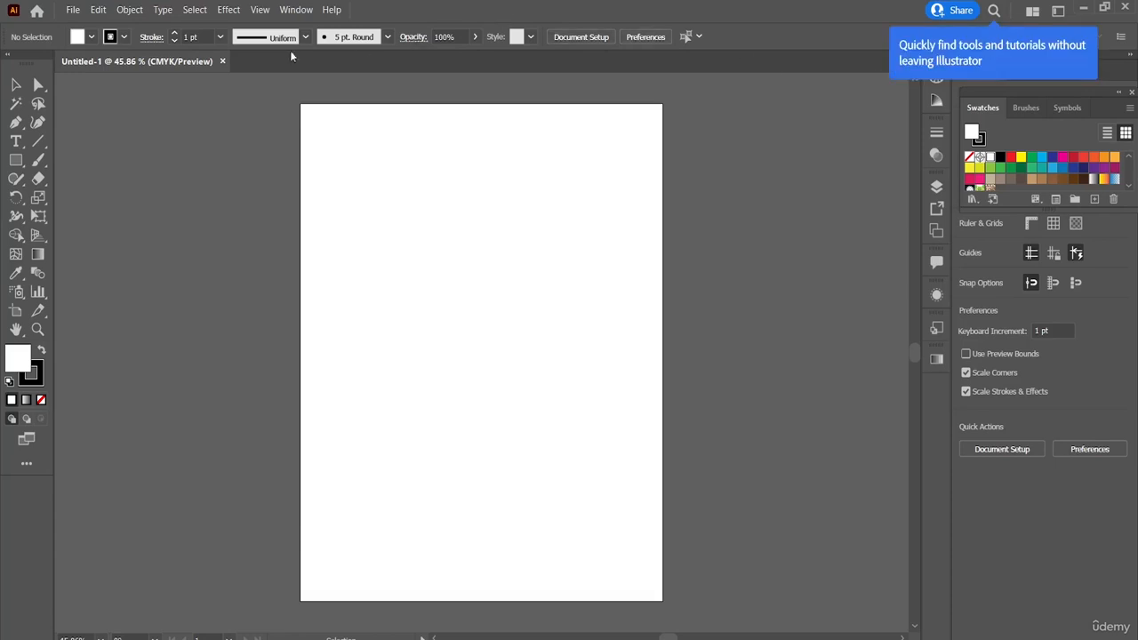
pyautogui.click(195, 11)
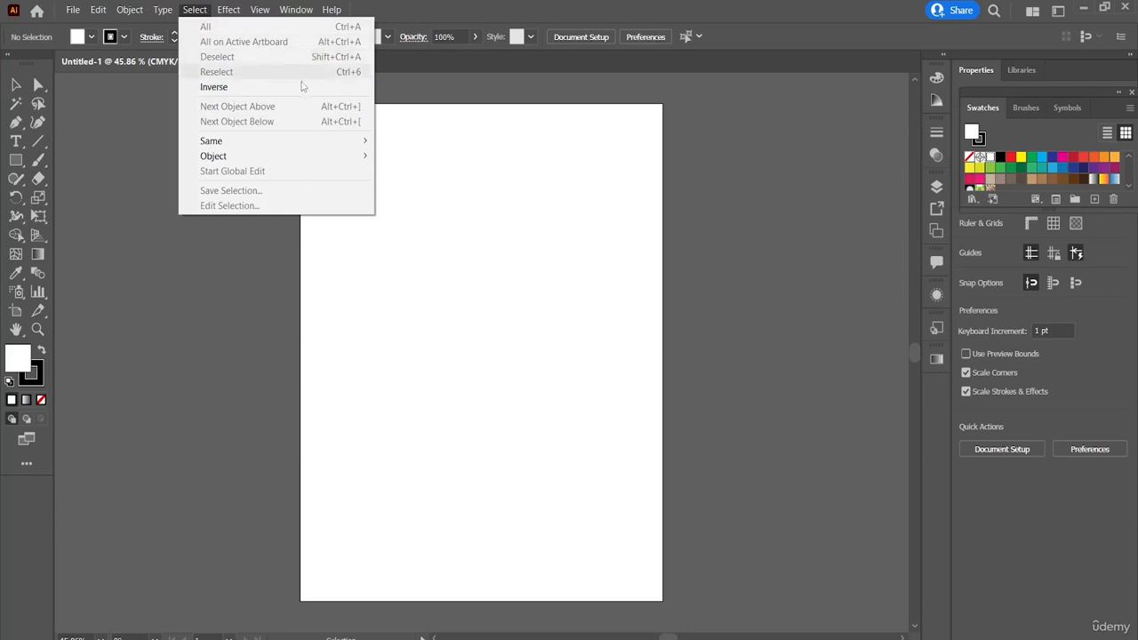
pyautogui.click(437, 195)
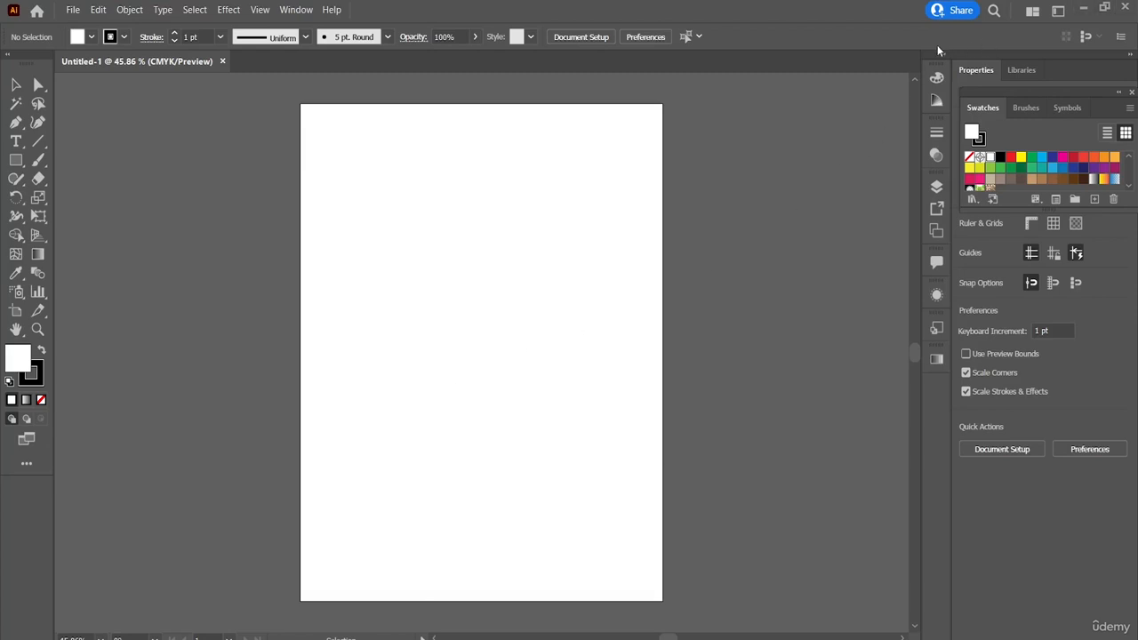
# Step: Draw three separate rectangles of different sizes side by side across the upper part of the artboard
pyautogui.press('m')
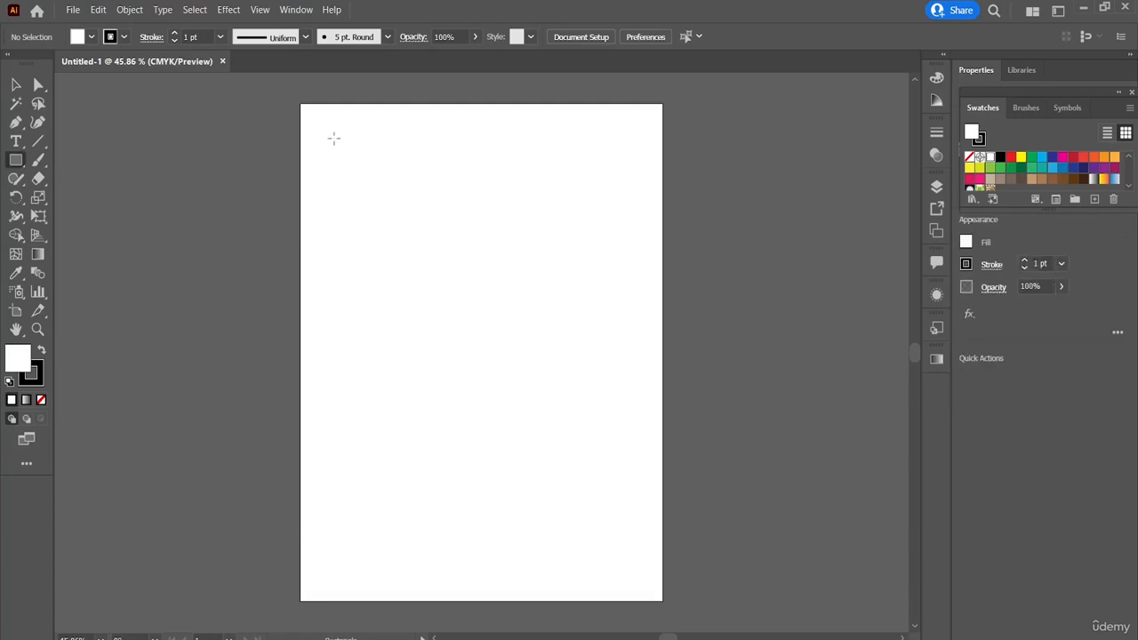
pyautogui.moveTo(334, 138); pyautogui.dragTo(424, 182)
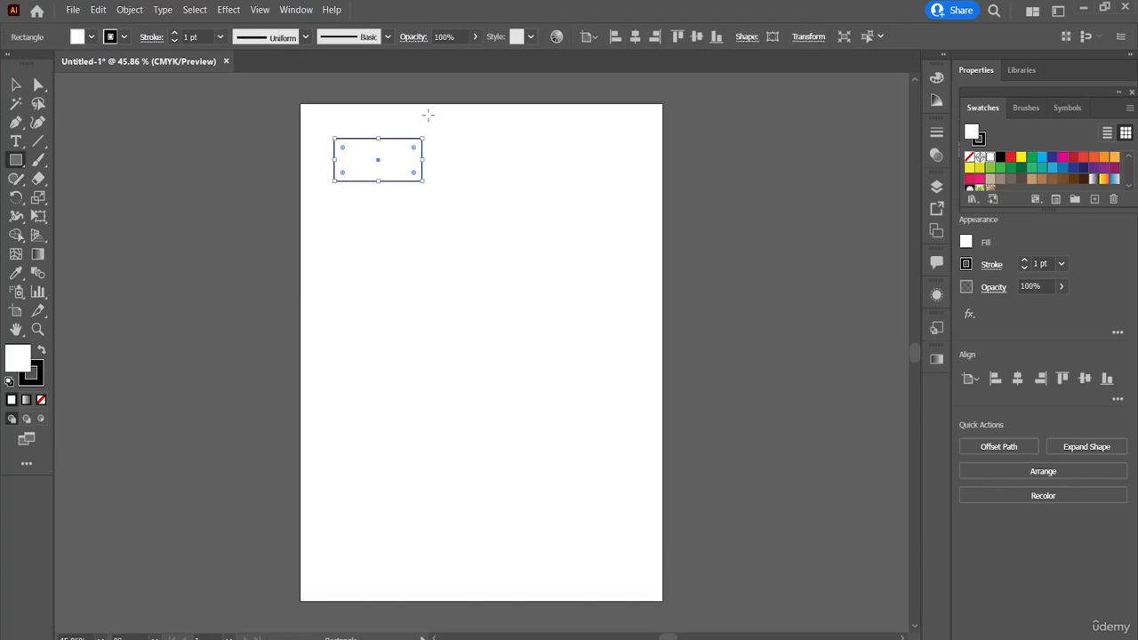
pyautogui.moveTo(427, 115); pyautogui.dragTo(586, 200)
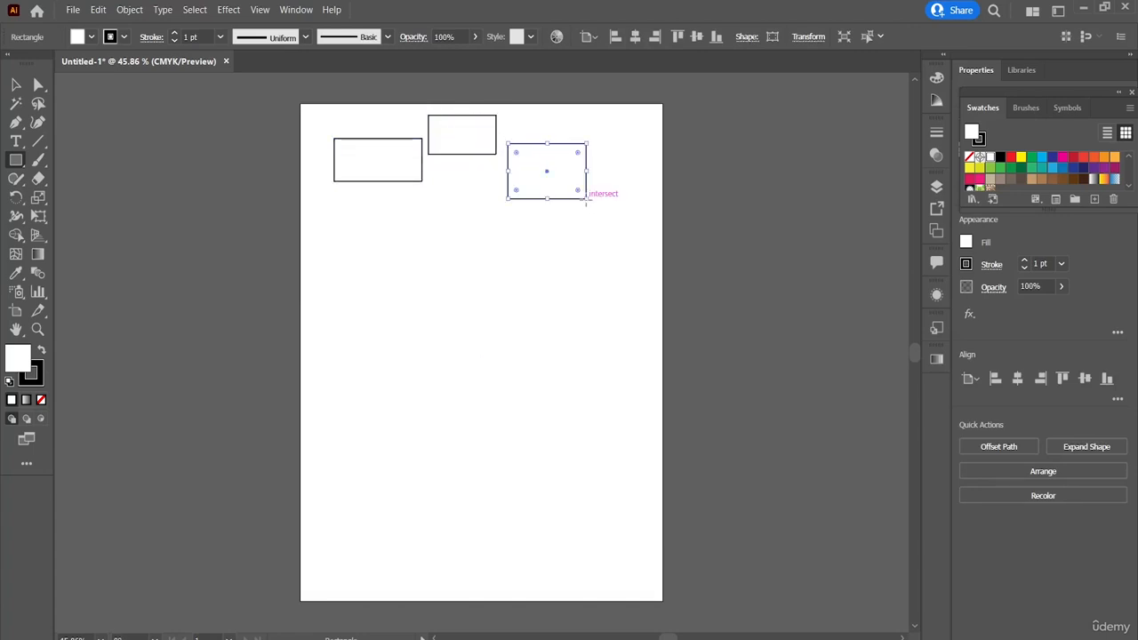
# Step: Add a "Lorem ipsum" placeholder text below the first rectangle and set its font size to 30 pt
pyautogui.click(13, 144)
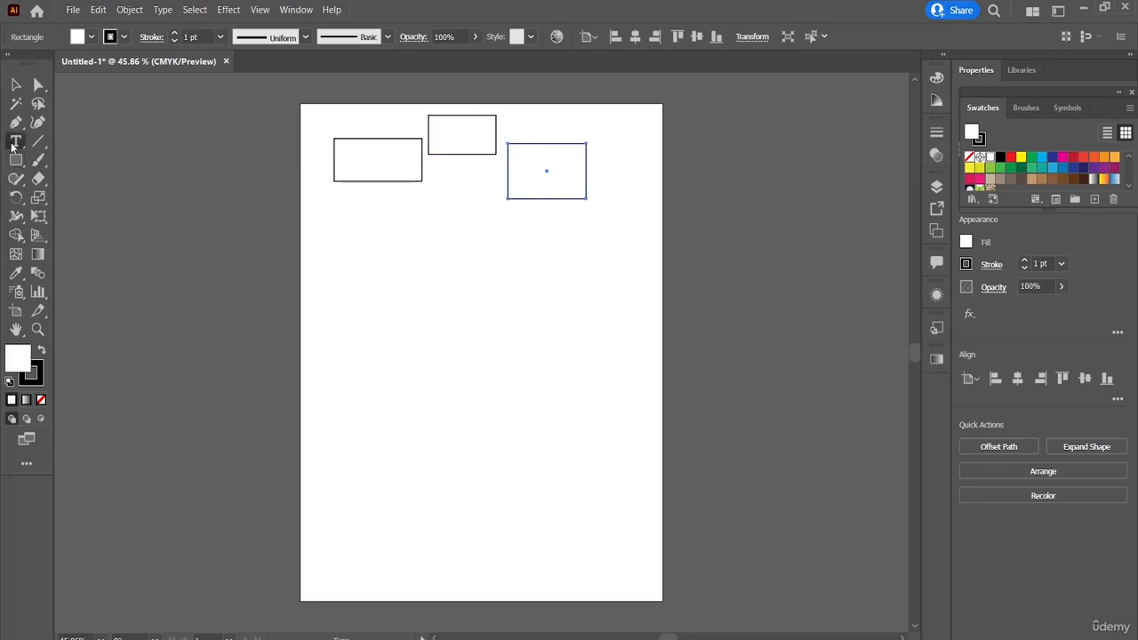
pyautogui.click(328, 226)
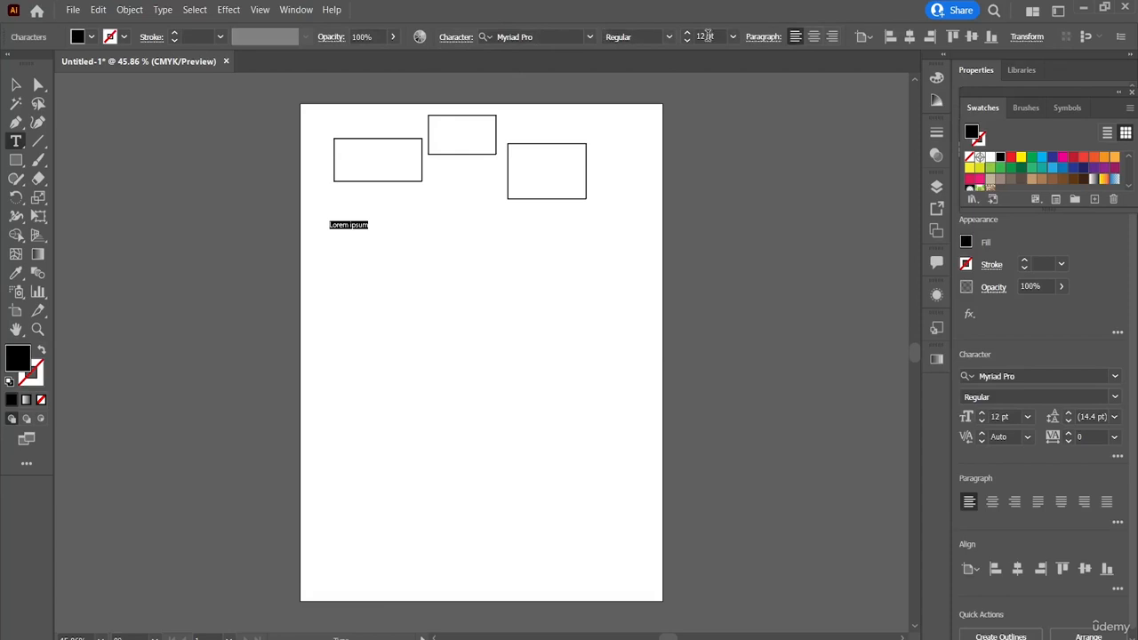
pyautogui.scroll(18, 692, 35)
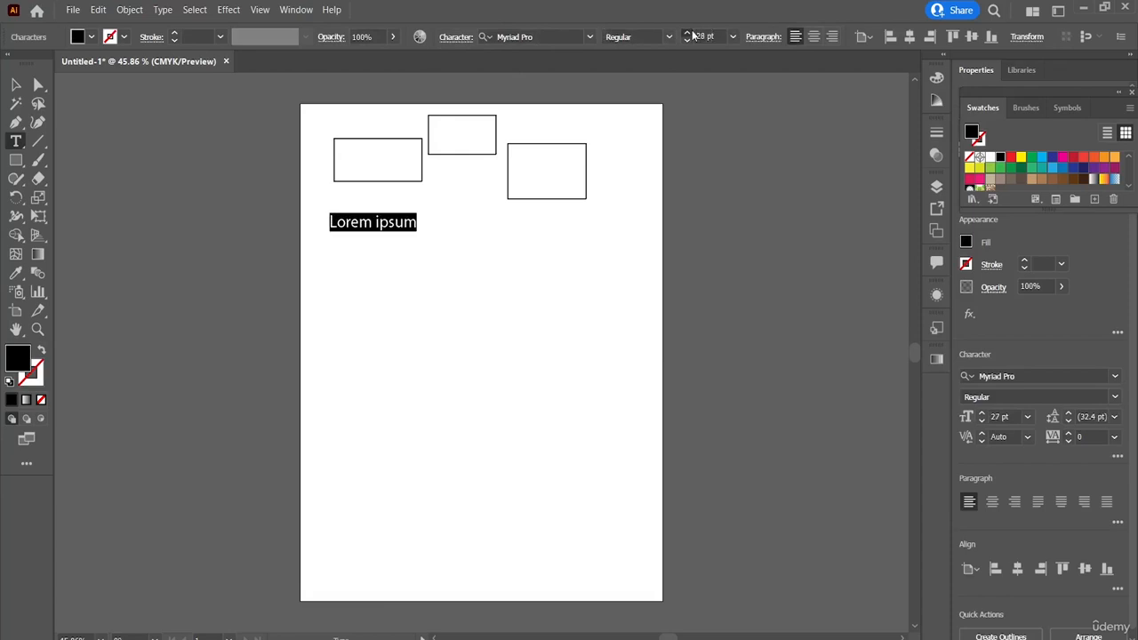
pyautogui.keyDown('ctrl'); pyautogui.click(454, 238); pyautogui.keyUp('ctrl')
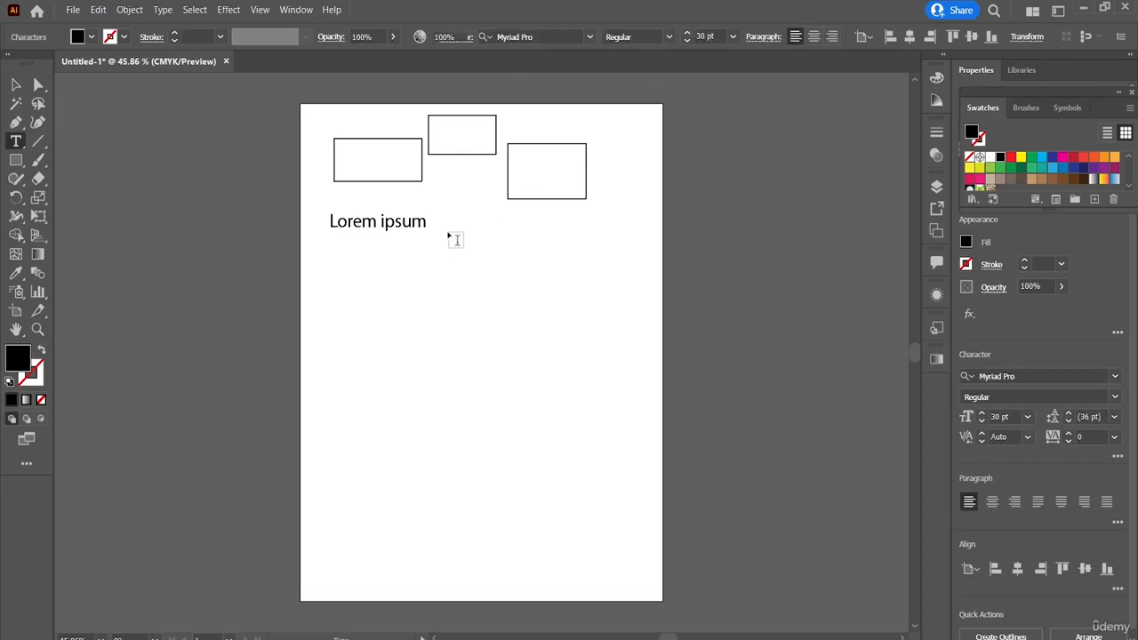
# Step: Add two more "Lorem ipsum" texts beside the first and shift the last one left inside the artboard's edge
pyautogui.click(450, 237)
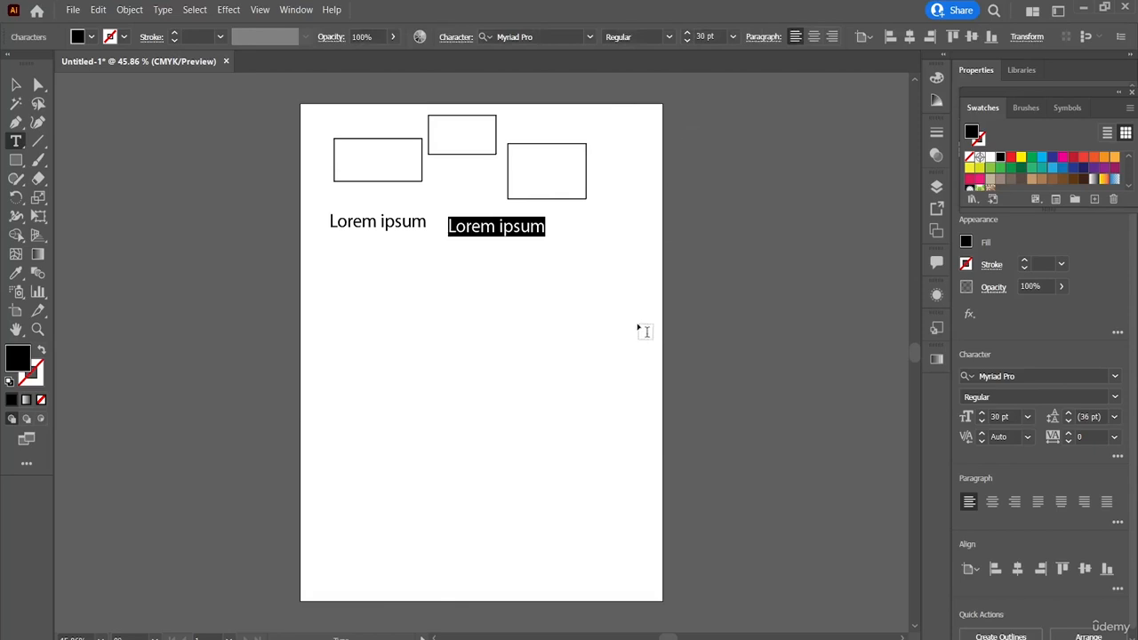
pyautogui.keyDown('ctrl'); pyautogui.click(570, 253); pyautogui.keyUp('ctrl')
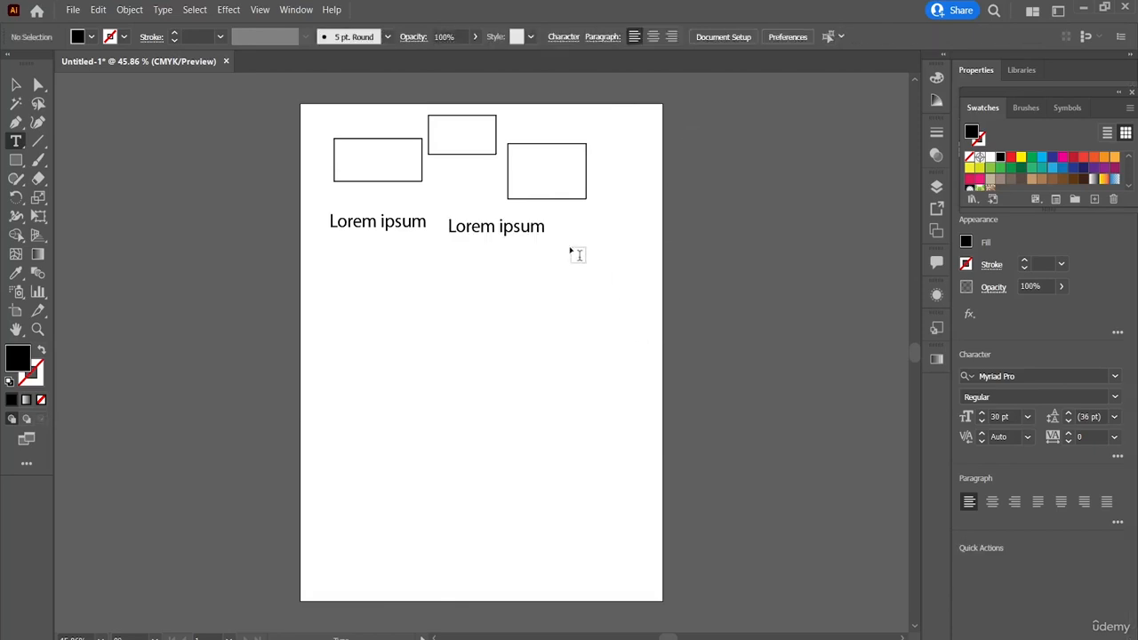
pyautogui.click(570, 252)
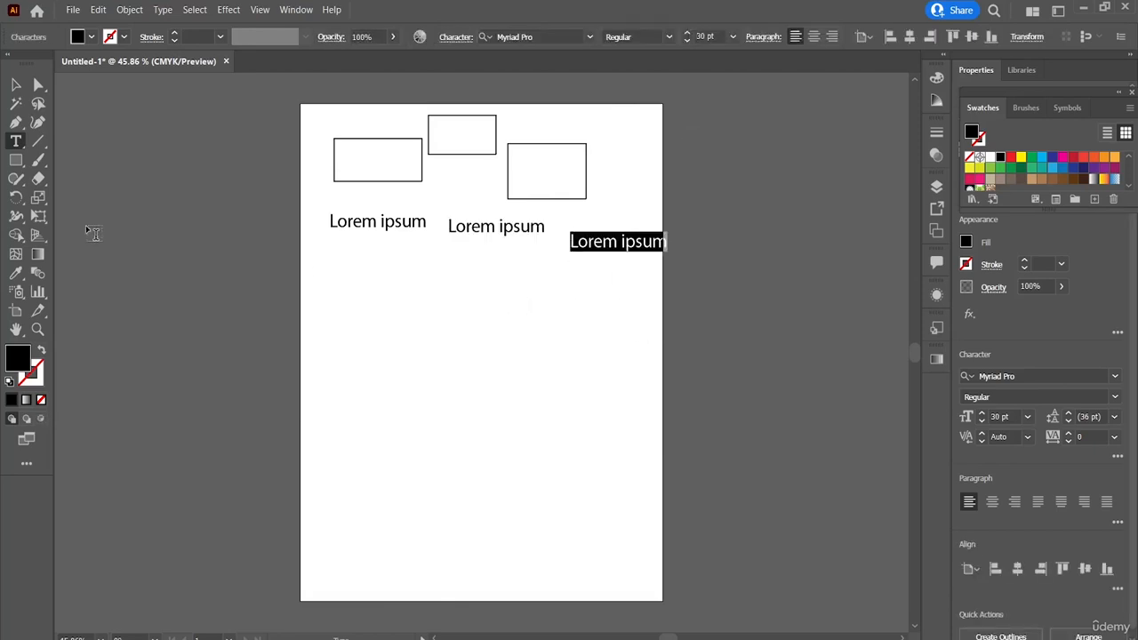
pyautogui.press('Escape')
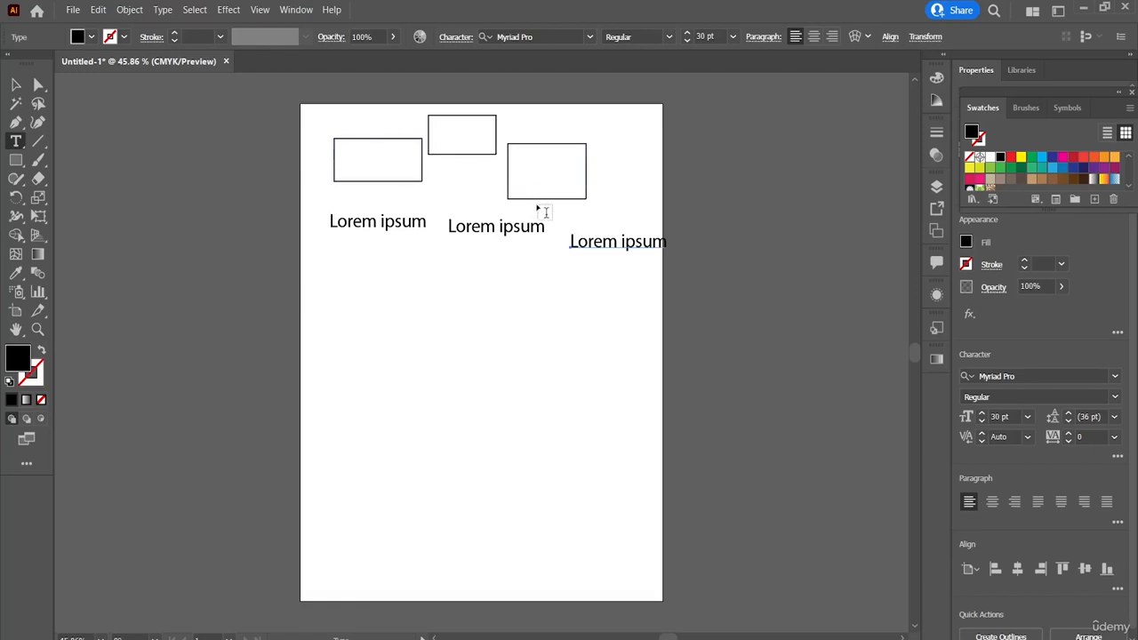
pyautogui.click(15, 85)
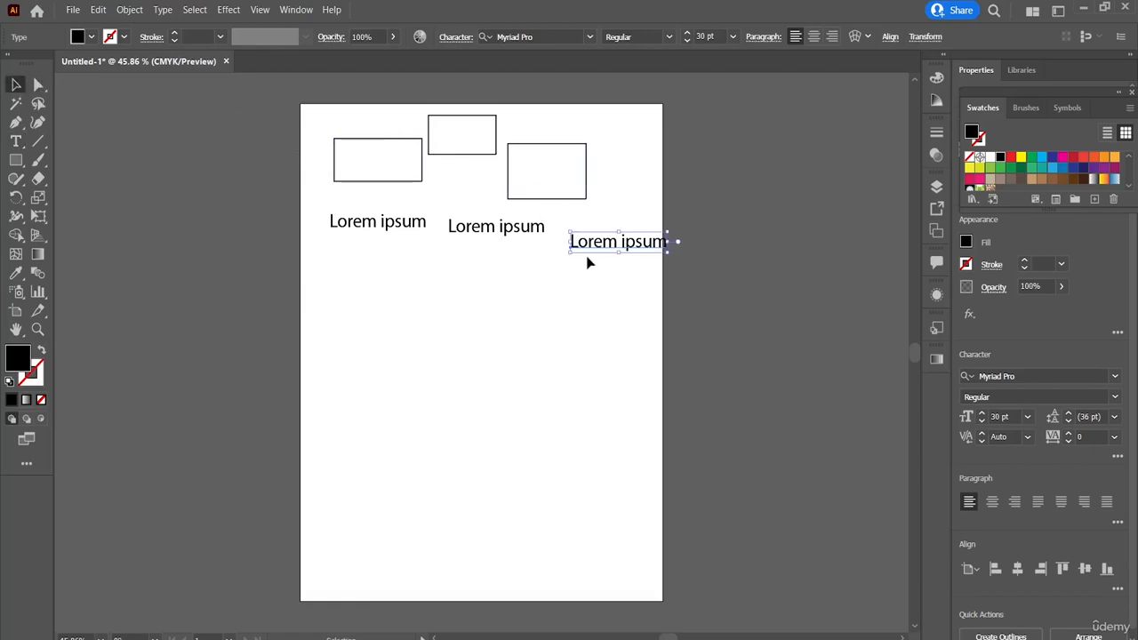
pyautogui.moveTo(593, 248); pyautogui.dragTo(582, 248)
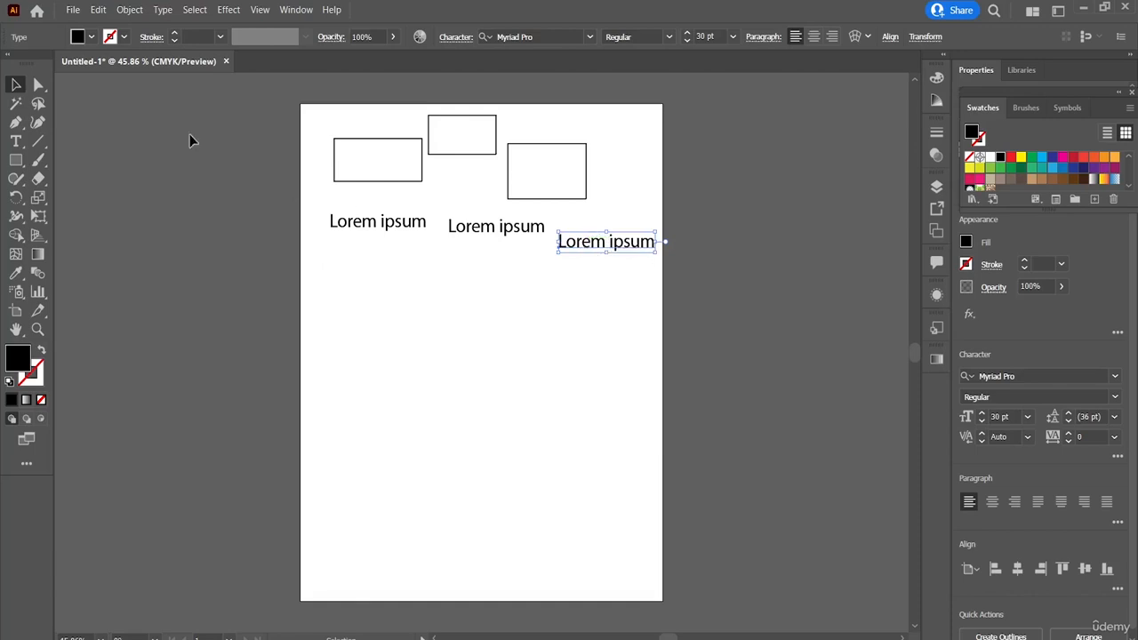
# Step: Open the image neom-dMSYsXdwl9M-unsplash from the Resource folder as a separate document
pyautogui.click(70, 11)
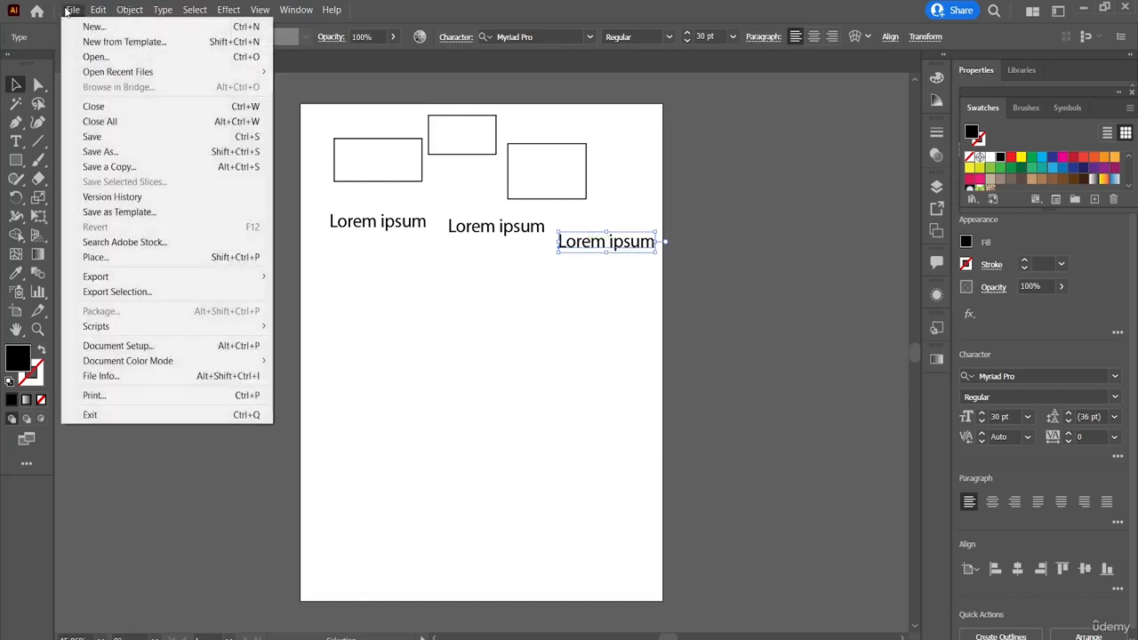
pyautogui.click(118, 59)
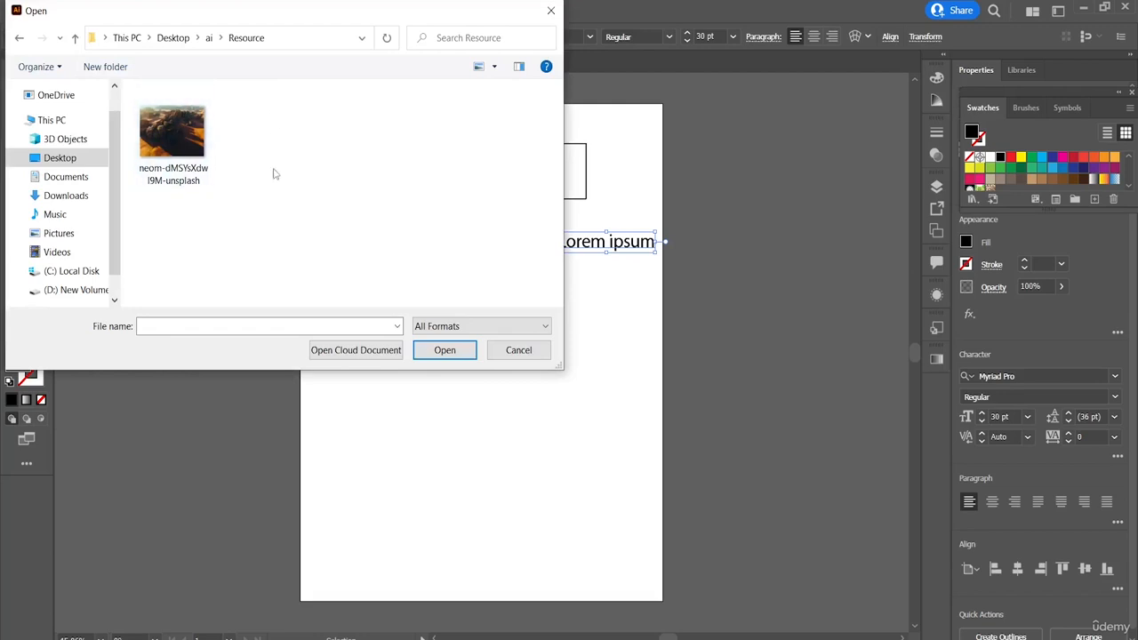
pyautogui.click(165, 142)
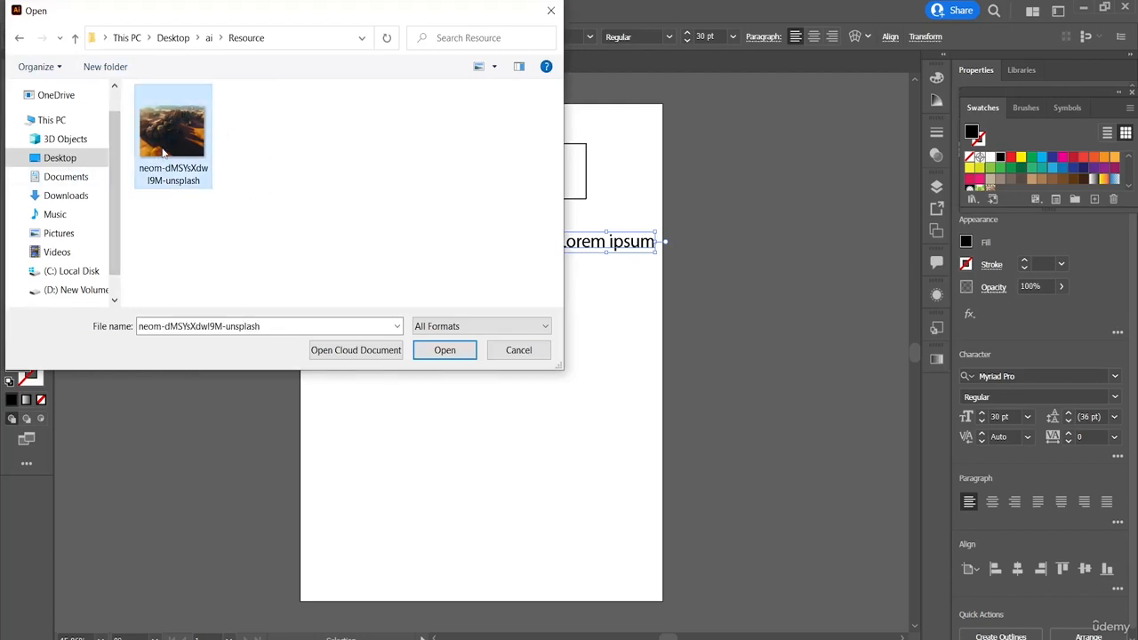
pyautogui.click(449, 352)
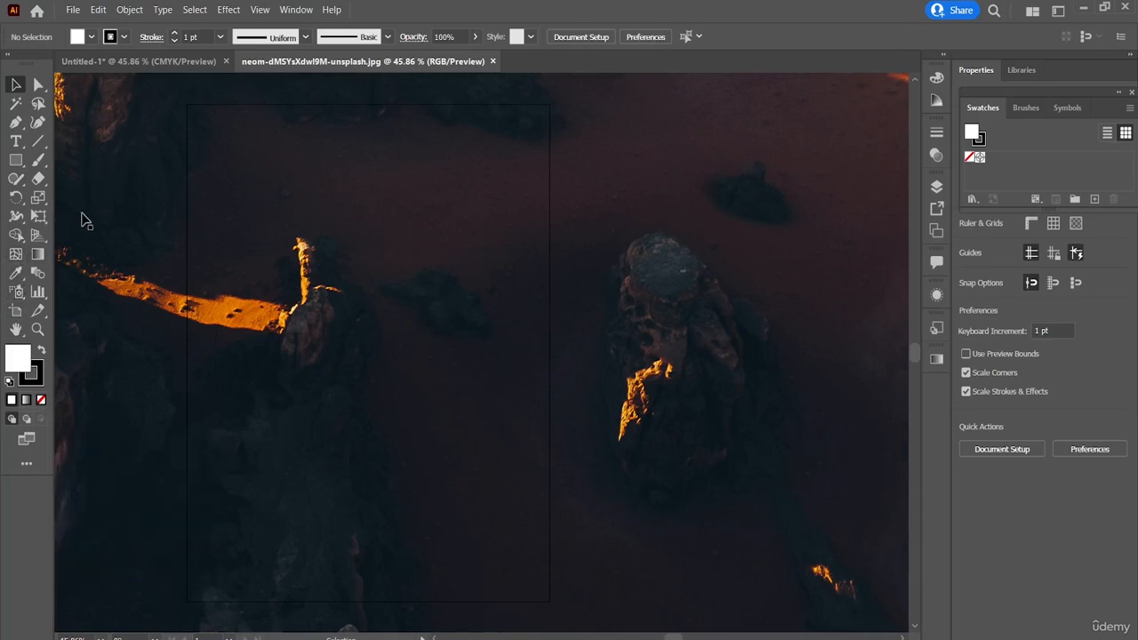
# Step: Scale the desert image down proportionally to less than half its size, keeping its lower-right corner fixed
pyautogui.hscroll(3, 227, 249)
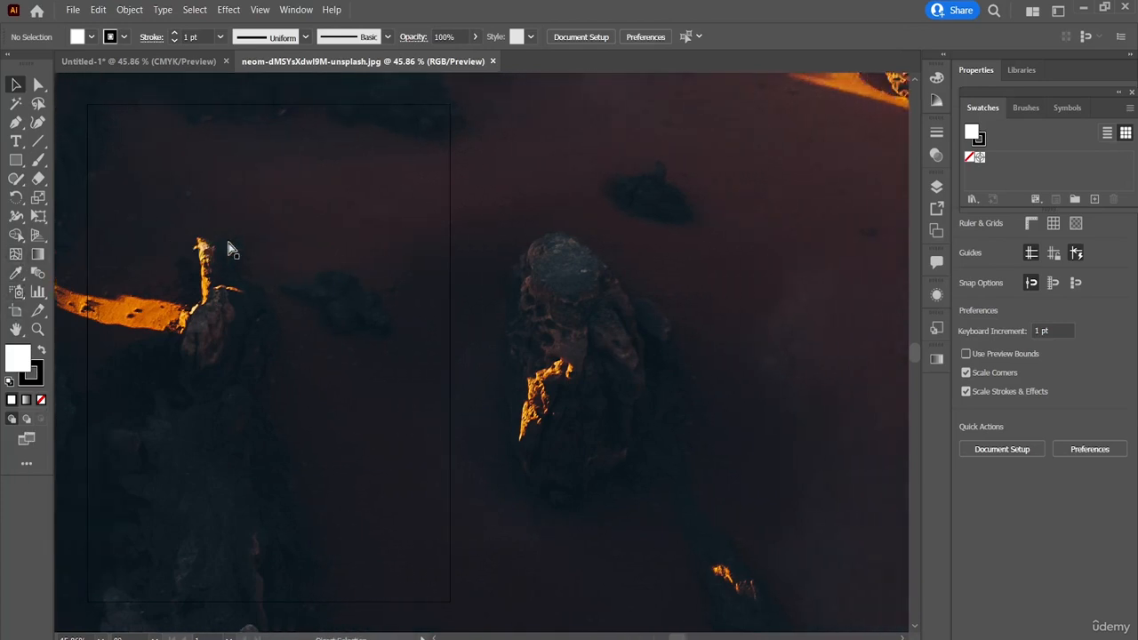
pyautogui.scroll(-3, 228, 249)
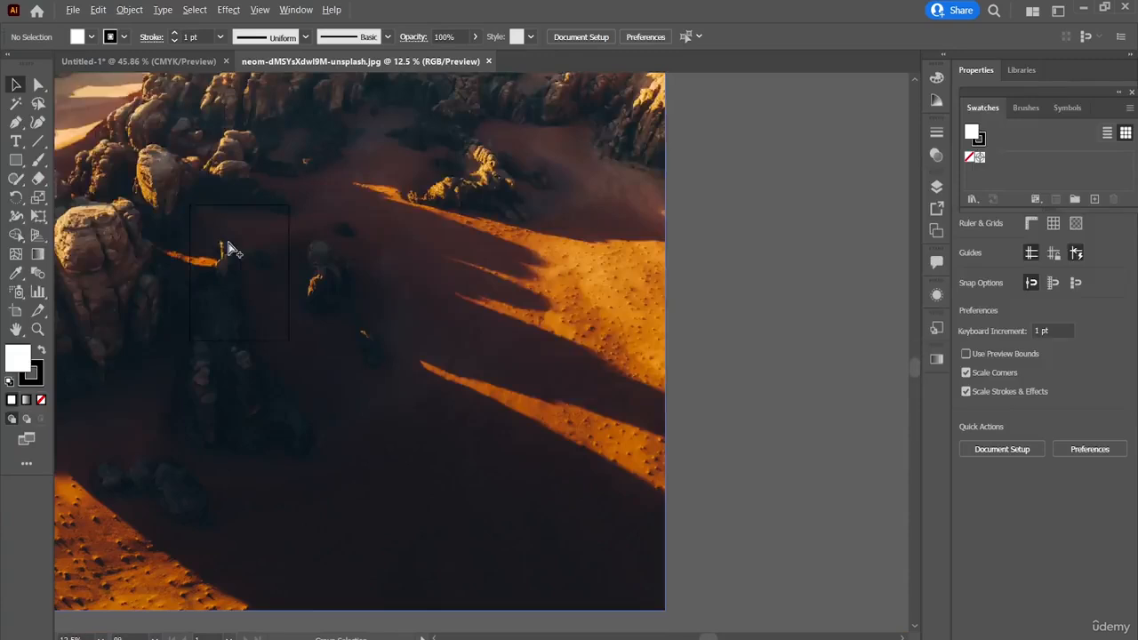
pyautogui.scroll(-1, 227, 249)
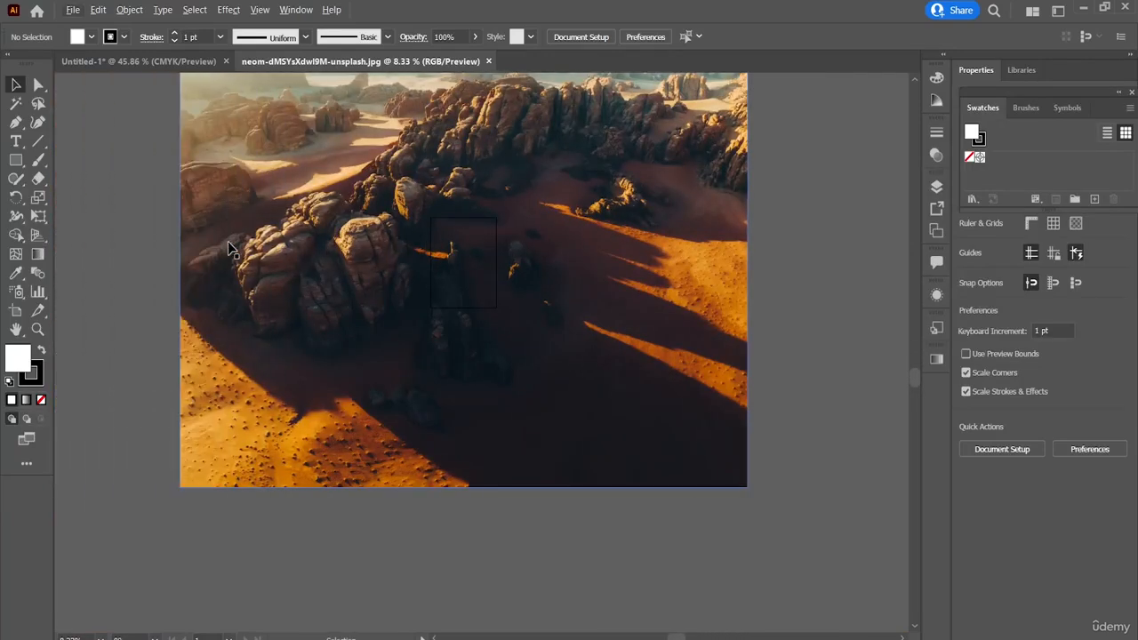
pyautogui.hscroll(2, 228, 241)
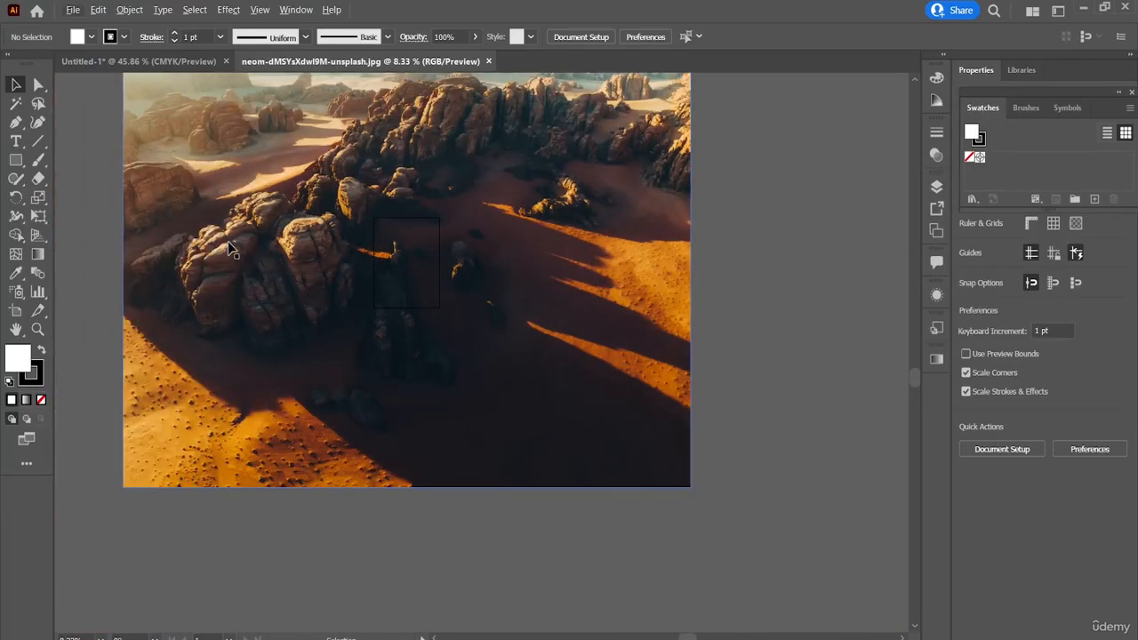
pyautogui.scroll(-3, 228, 241)
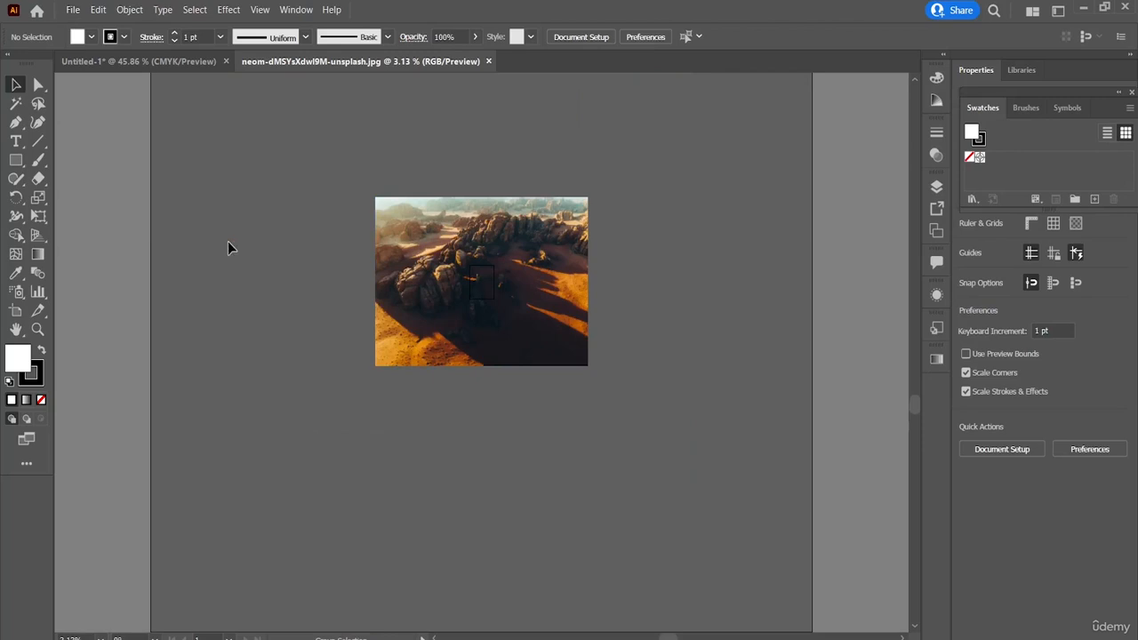
pyautogui.click(391, 233)
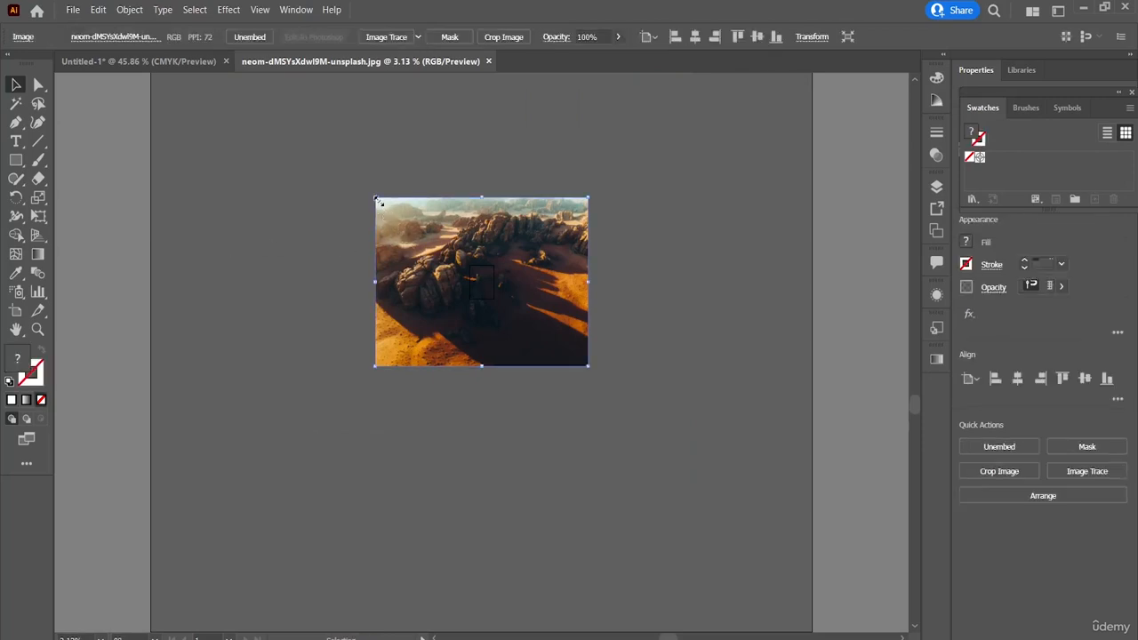
pyautogui.moveTo(376, 200); pyautogui.dragTo(494, 292)
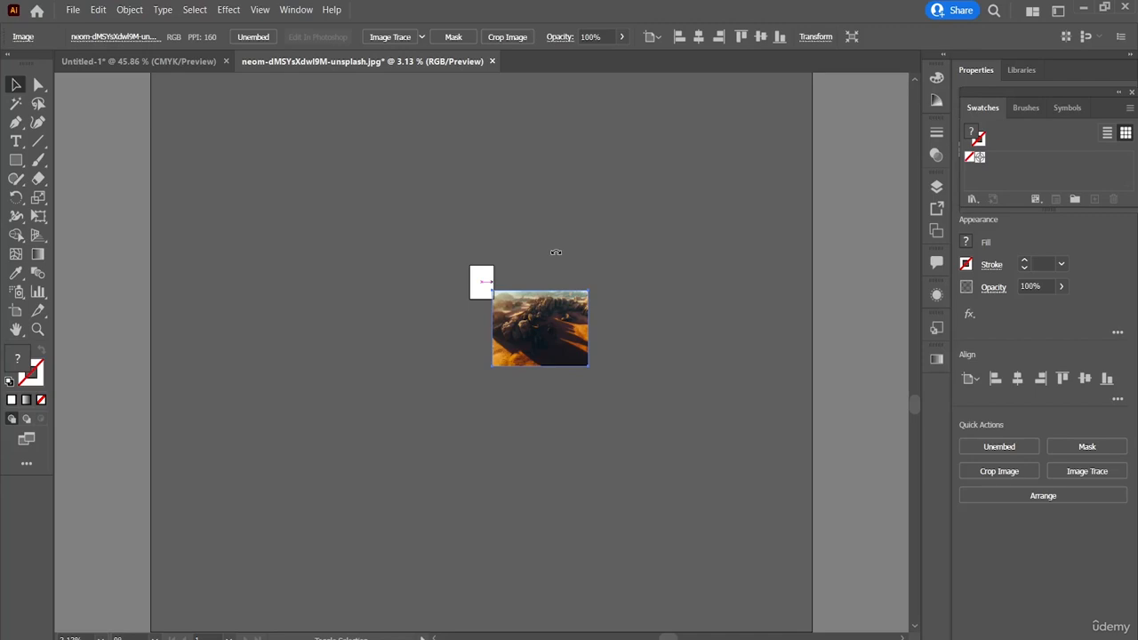
# Step: Try rotating the desert image clockwise, and undo the rotation
pyautogui.moveTo(556, 249); pyautogui.dragTo(567, 295)
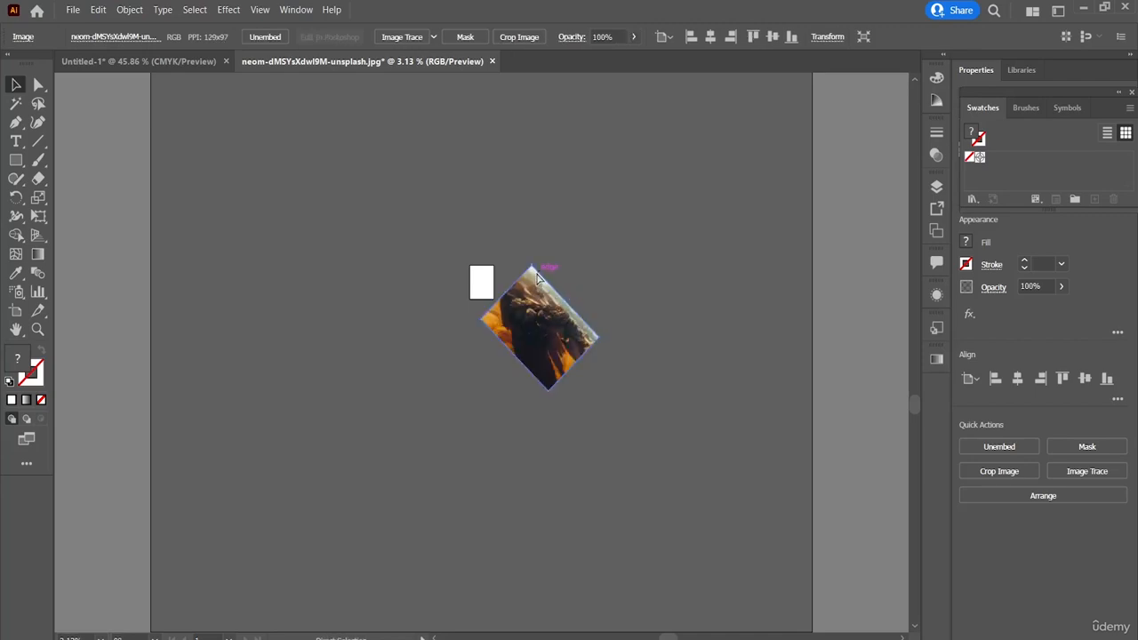
pyautogui.hotkey('ctrl', 'z')
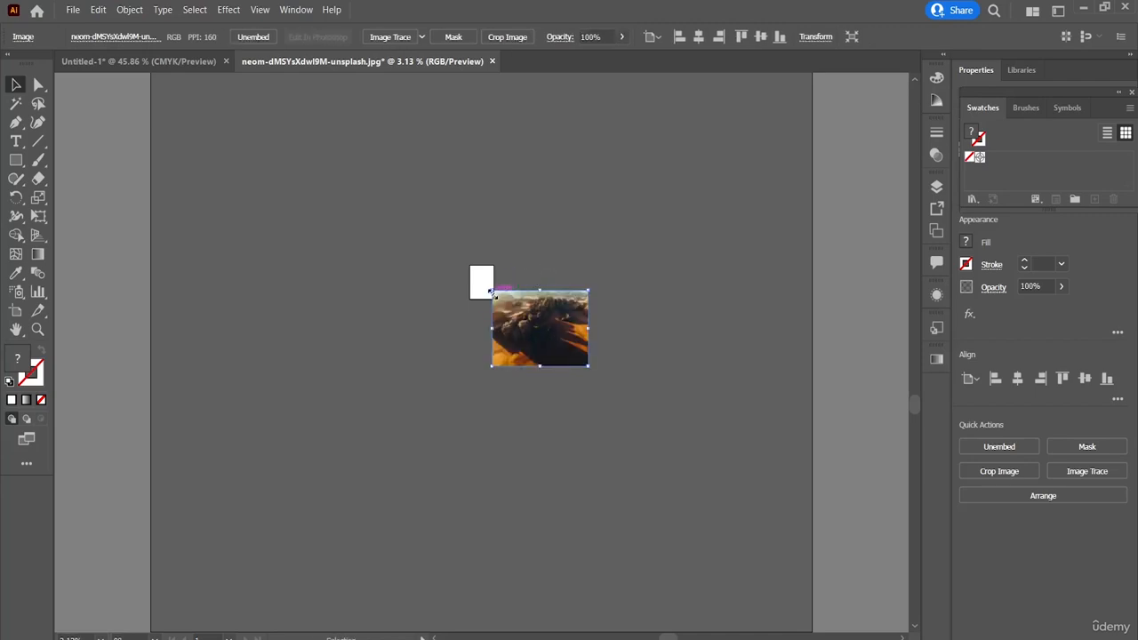
# Step: Scale the desert image down further, keeping its lower-right corner fixed, and switch to the Untitled-1 document
pyautogui.moveTo(490, 291); pyautogui.dragTo(409, 260)
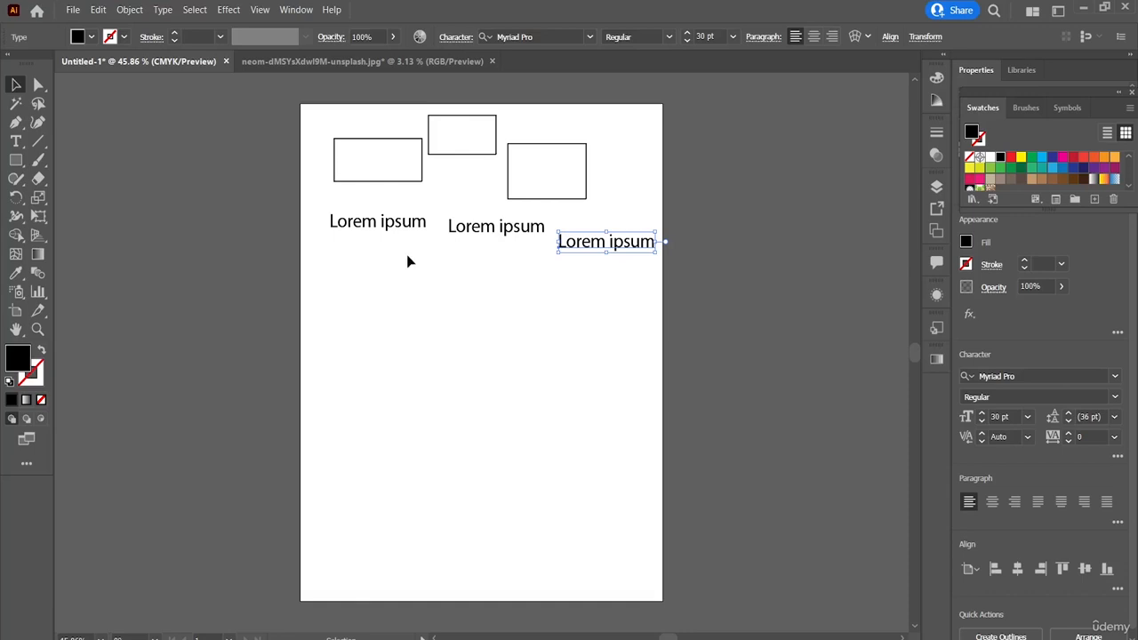
pyautogui.scroll(-6, 407, 256)
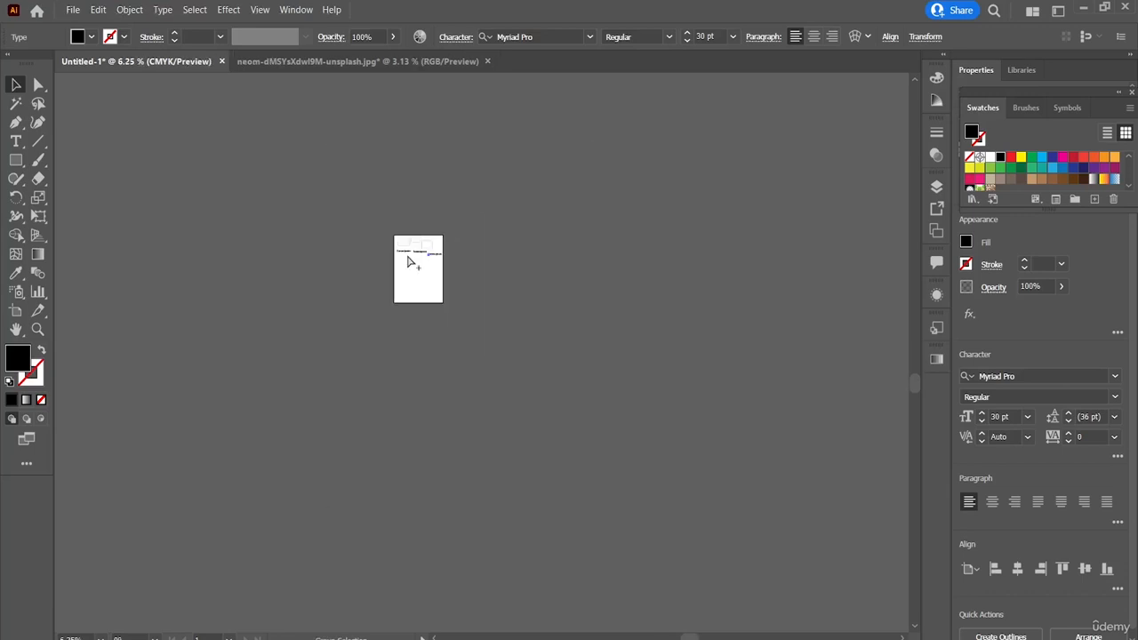
pyautogui.scroll(-1, 407, 258)
pyautogui.scroll(2, 407, 259)
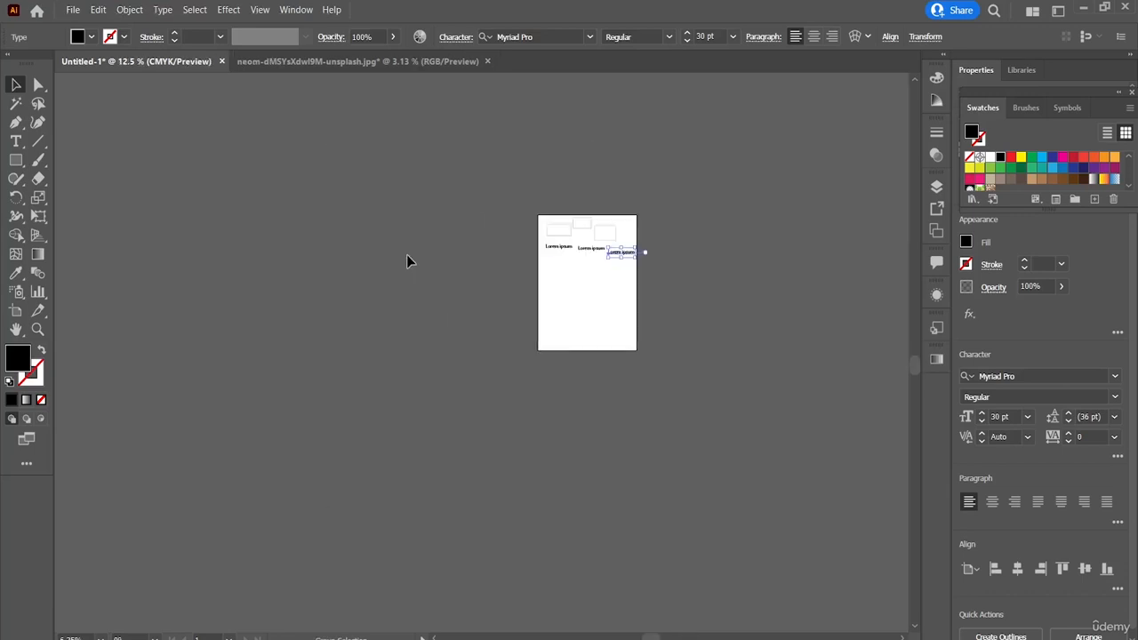
# Step: Try to move the desert image directly from its own document onto the Untitled-1 artboard
pyautogui.click(374, 57)
pyautogui.moveTo(576, 350); pyautogui.dragTo(164, 68)
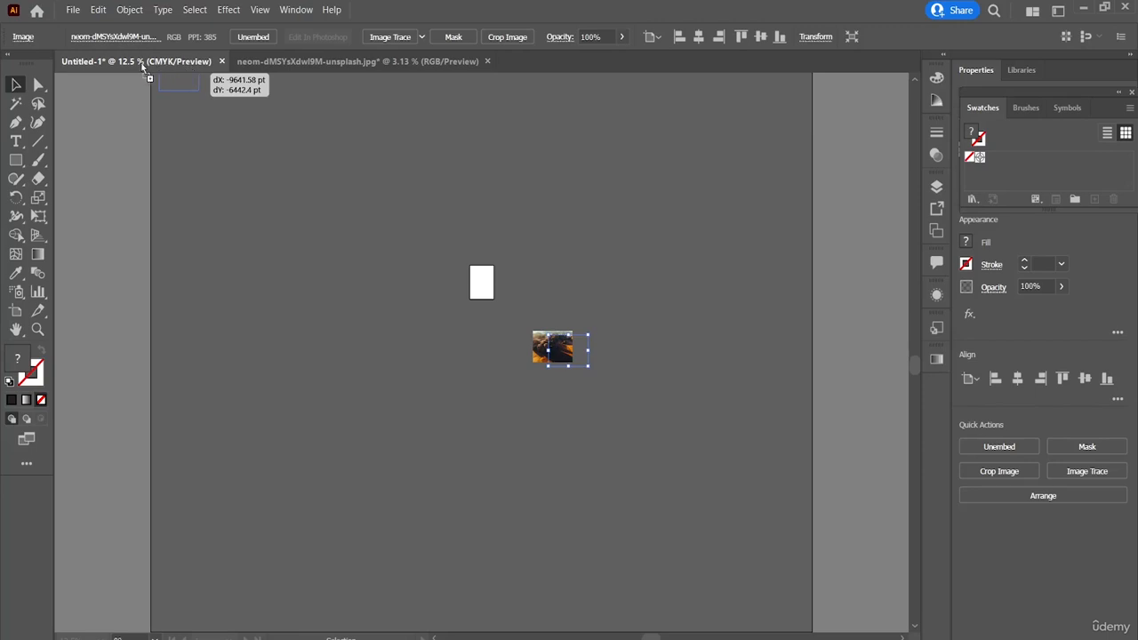
pyautogui.moveTo(140, 64); pyautogui.dragTo(314, 161)
pyautogui.scroll(1, 426, 222)
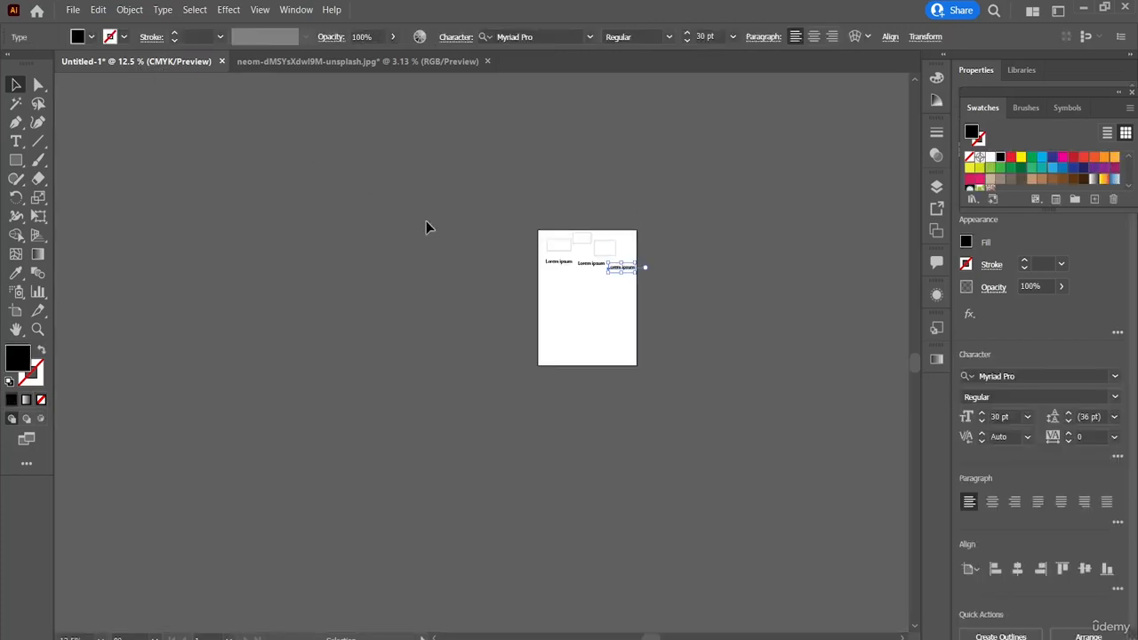
# Step: Copy the desert image from its own document and paste it into Untitled-1
pyautogui.scroll(-4, 426, 220)
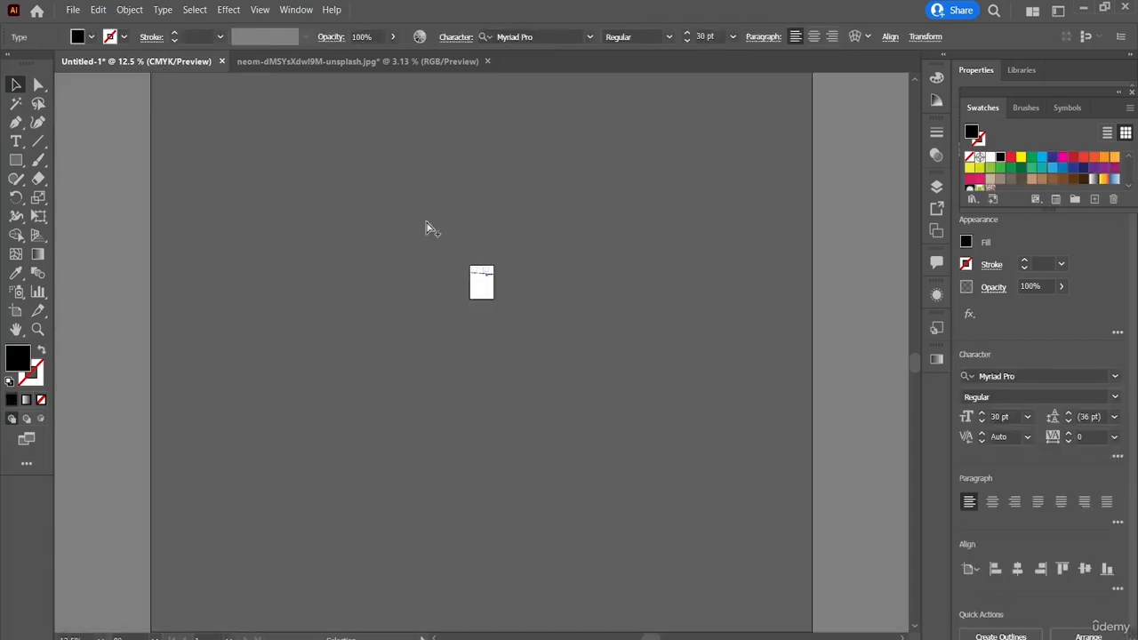
pyautogui.scroll(3, 426, 220)
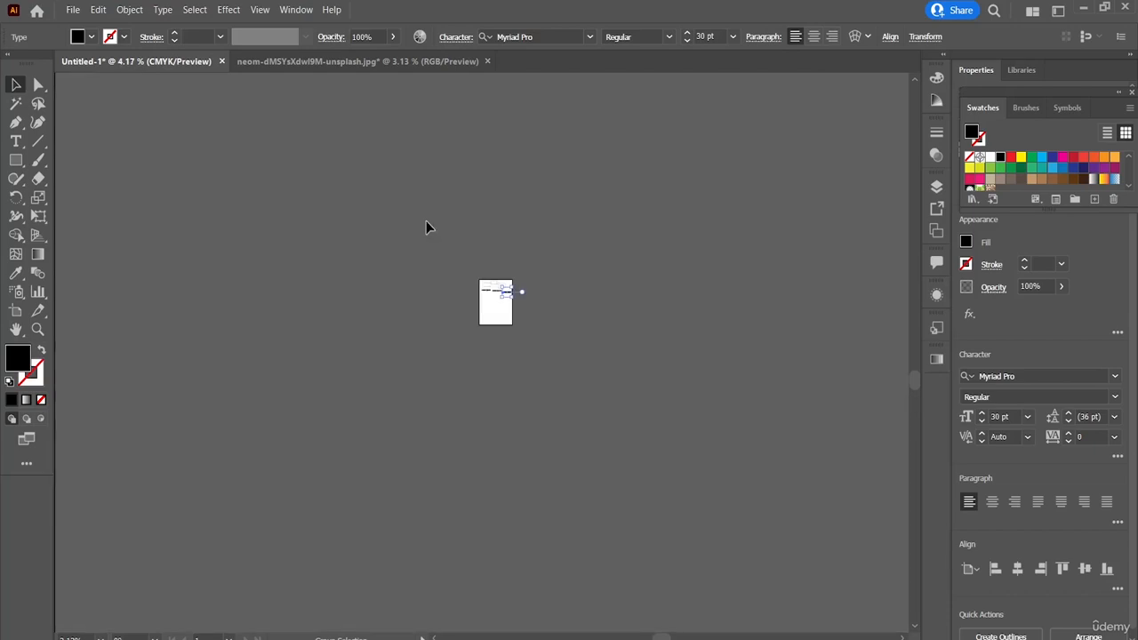
pyautogui.scroll(3, 426, 220)
pyautogui.scroll(-8, 425, 221)
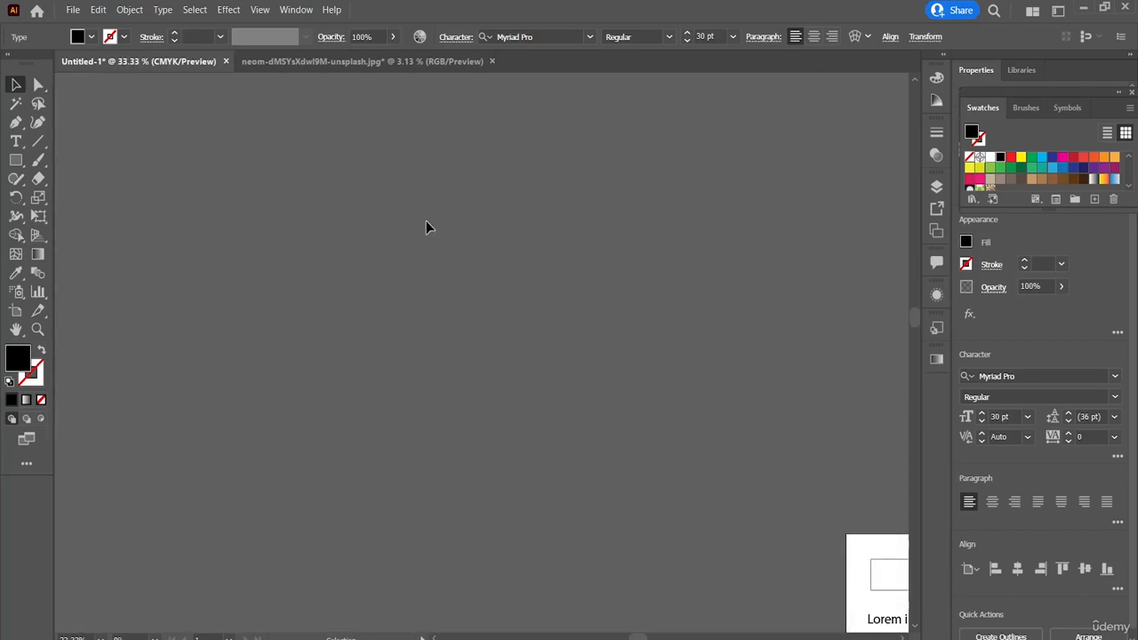
pyautogui.scroll(-5, 426, 228)
pyautogui.hscroll(5, 426, 228)
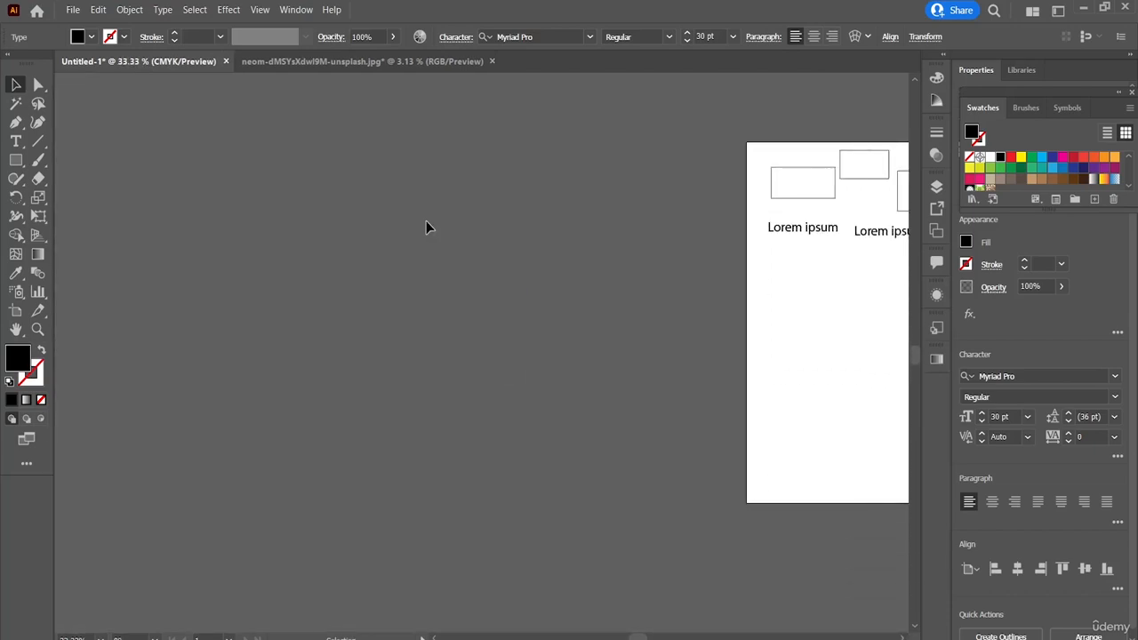
pyautogui.hscroll(3, 426, 221)
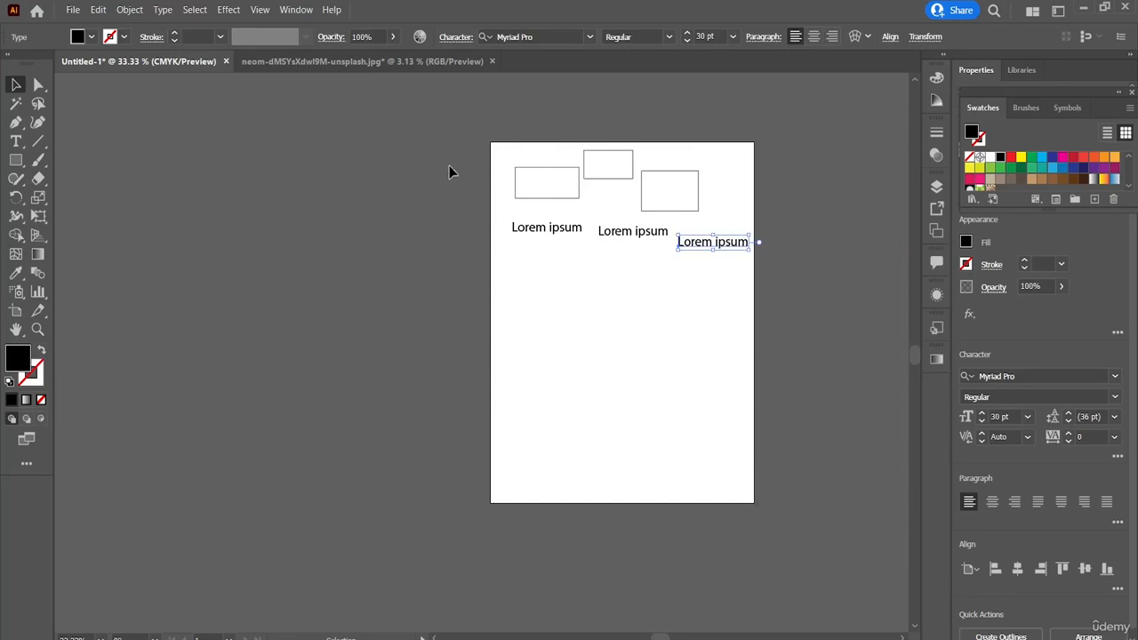
pyautogui.click(391, 63)
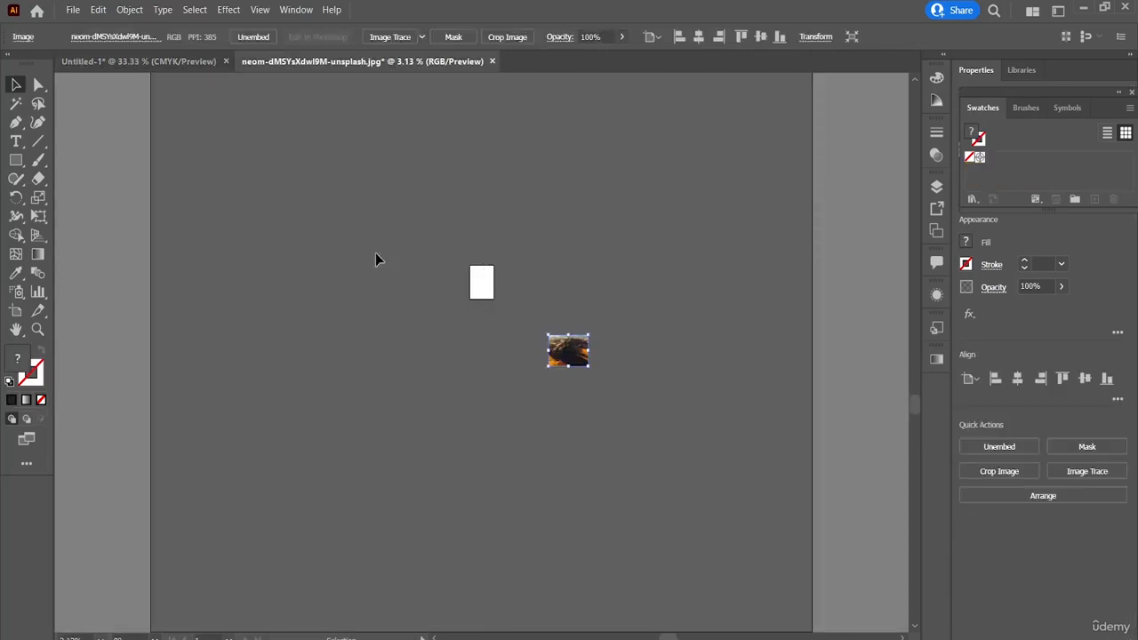
pyautogui.click(181, 64)
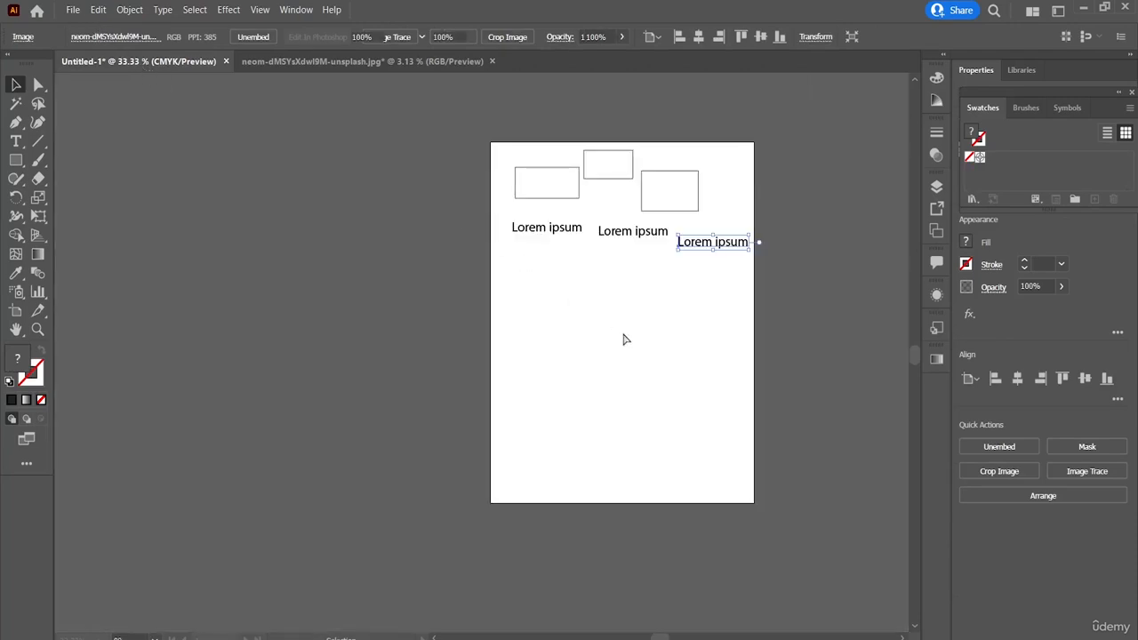
pyautogui.hotkey('ctrl', 'v')
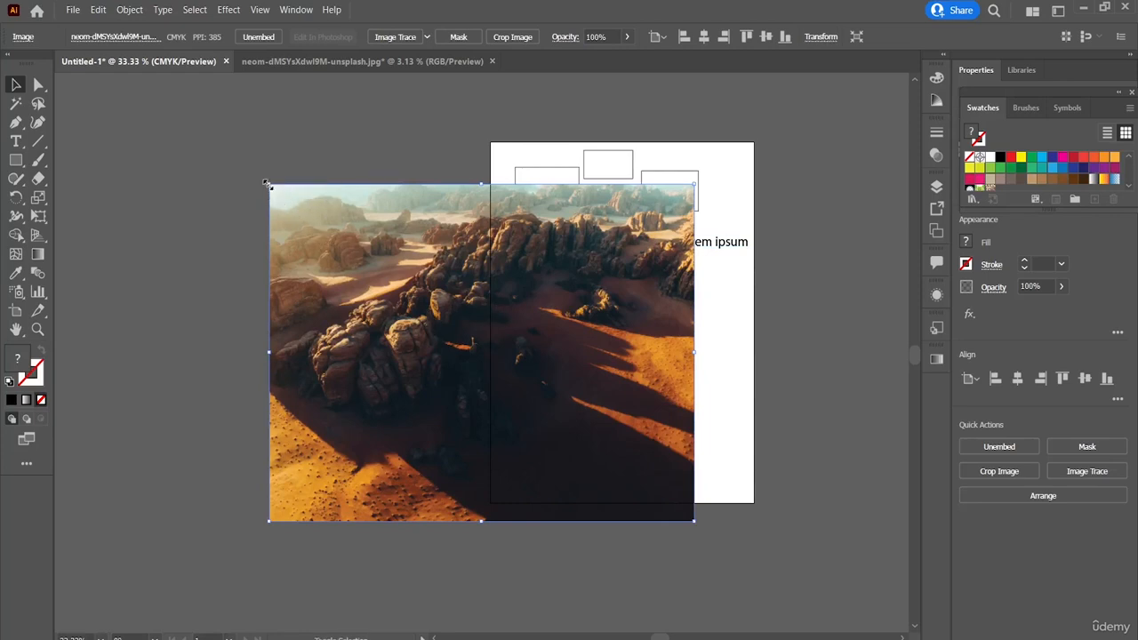
# Step: Scale the pasted desert image down proportionally to less than half its size and place it on the artboard below the texts
pyautogui.moveTo(268, 187); pyautogui.dragTo(529, 391)
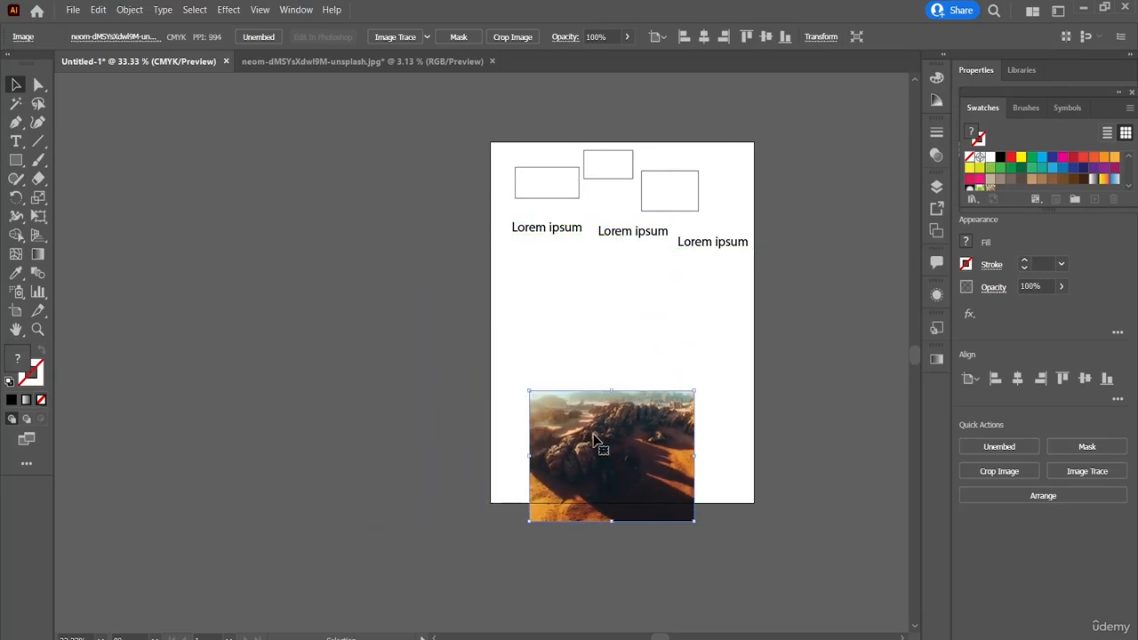
pyautogui.moveTo(597, 441); pyautogui.dragTo(574, 339)
pyautogui.click(770, 283)
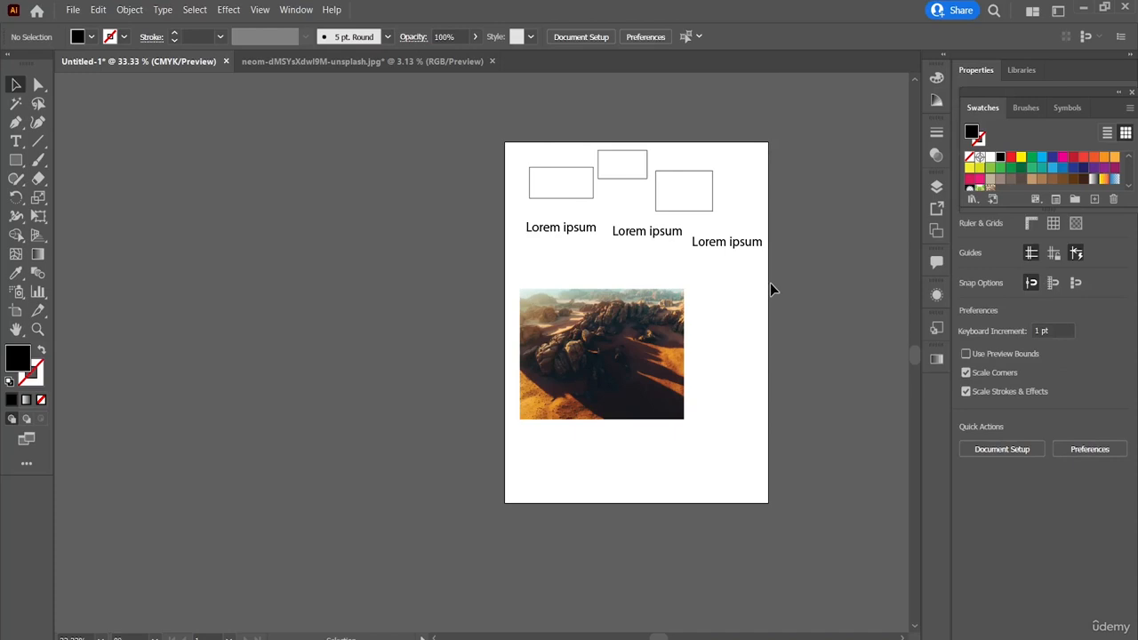
# Step: Select all objects, move them together slightly down and to the right, and clear the selection
pyautogui.scroll(1, 770, 283)
pyautogui.hscroll(3, 720, 299)
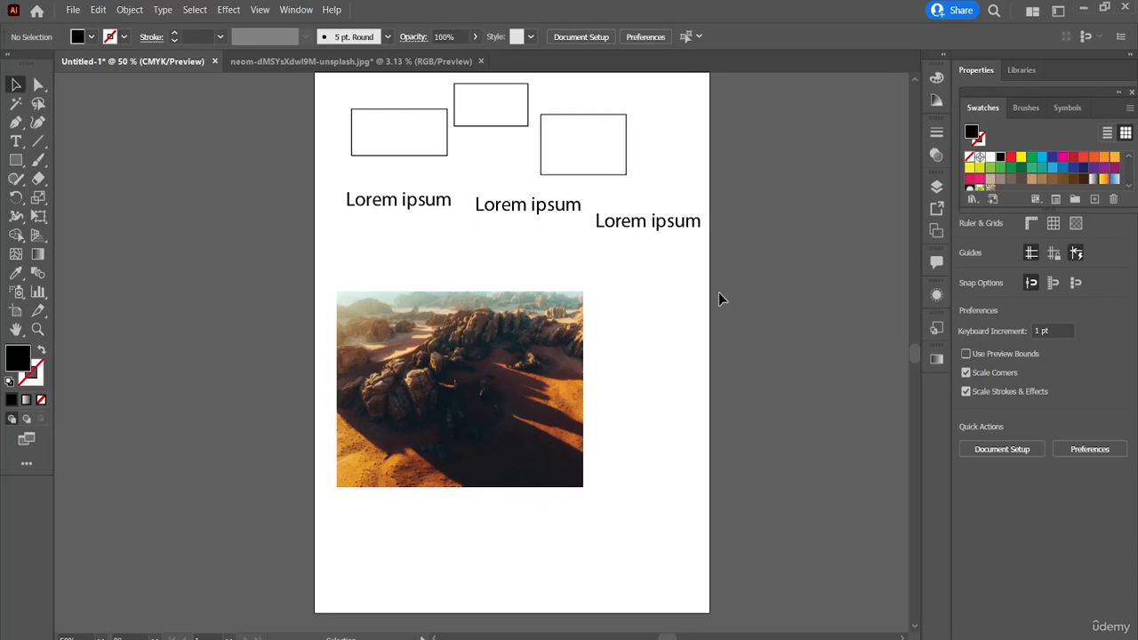
pyautogui.click(190, 10)
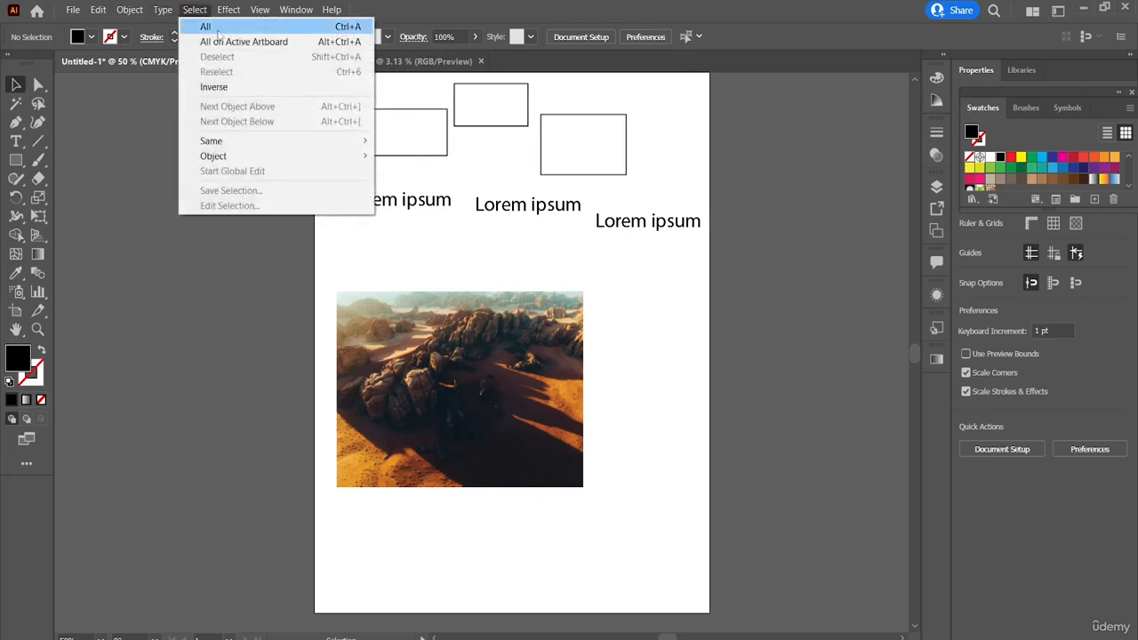
pyautogui.click(687, 317)
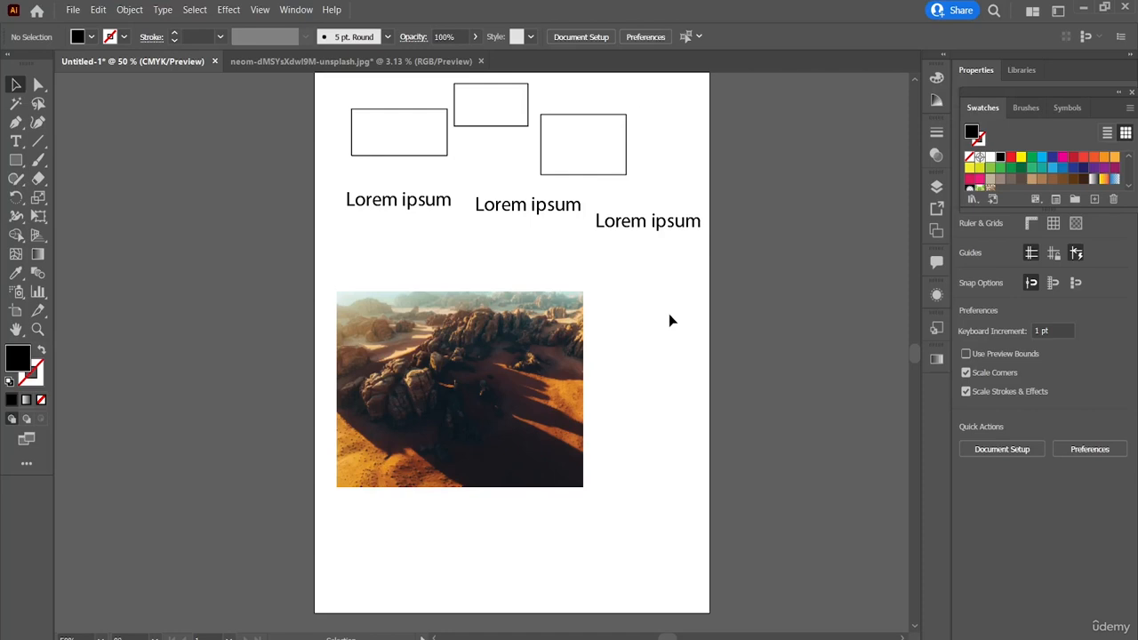
pyautogui.hotkey('ctrl', 'a')
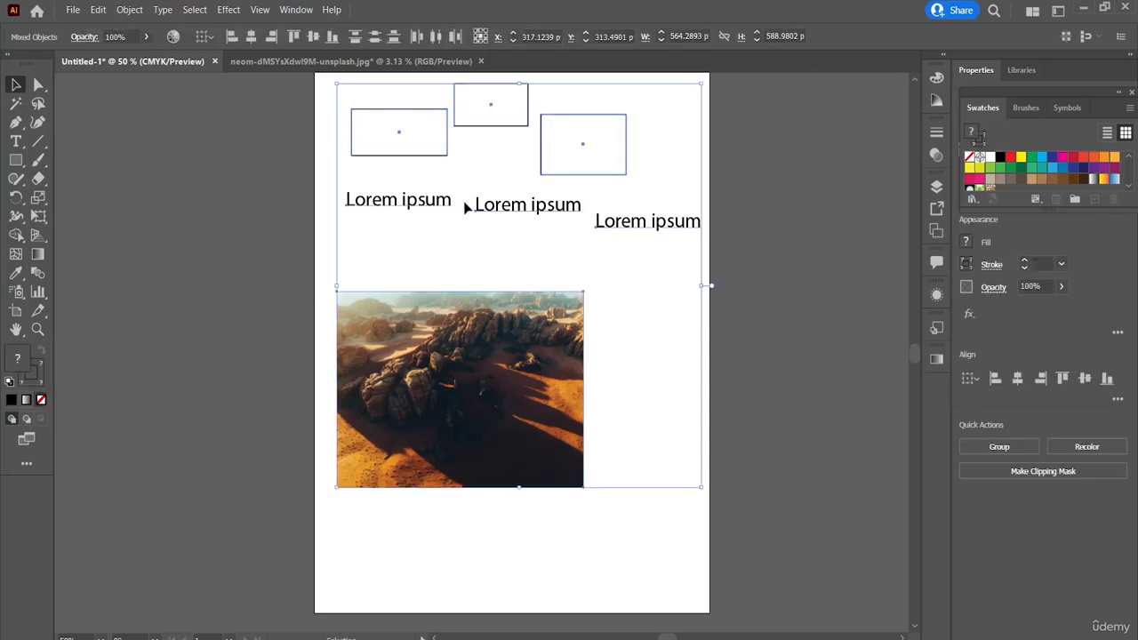
pyautogui.moveTo(581, 292)
pyautogui.mouseDown()
pyautogui.moveTo(560, 300)
pyautogui.moveTo(596, 308)
pyautogui.moveTo(579, 386)
pyautogui.moveTo(591, 306)
pyautogui.mouseUp()
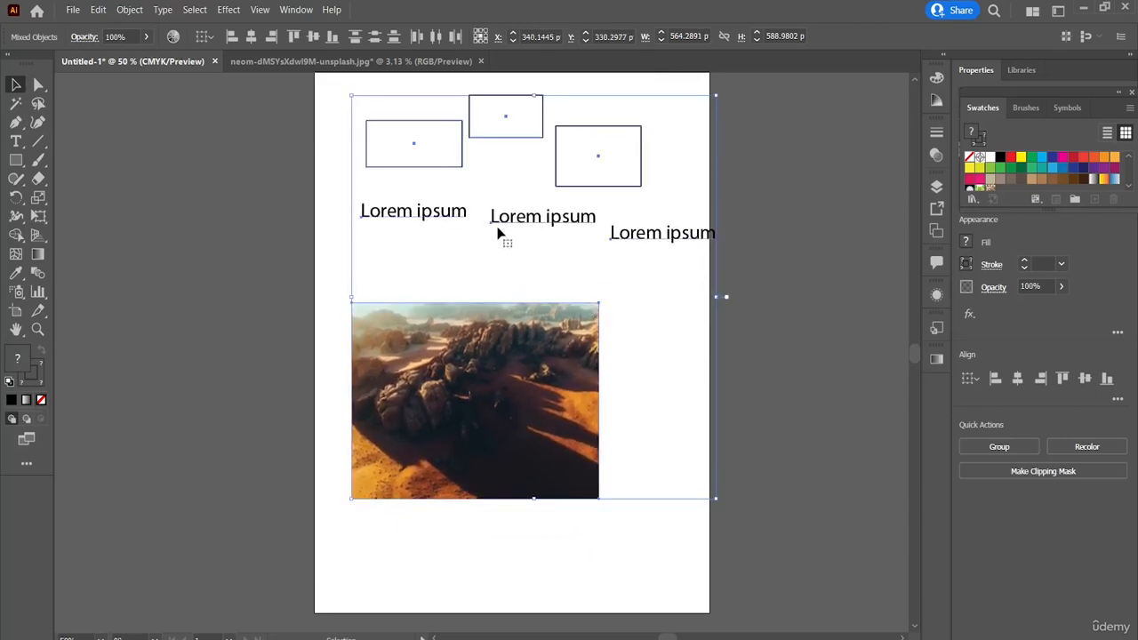
pyautogui.click(318, 313)
# Step: Move the desert image up closer to the texts, and marquee-select all the objects before clearing the selection
pyautogui.moveTo(476, 389); pyautogui.dragTo(491, 347)
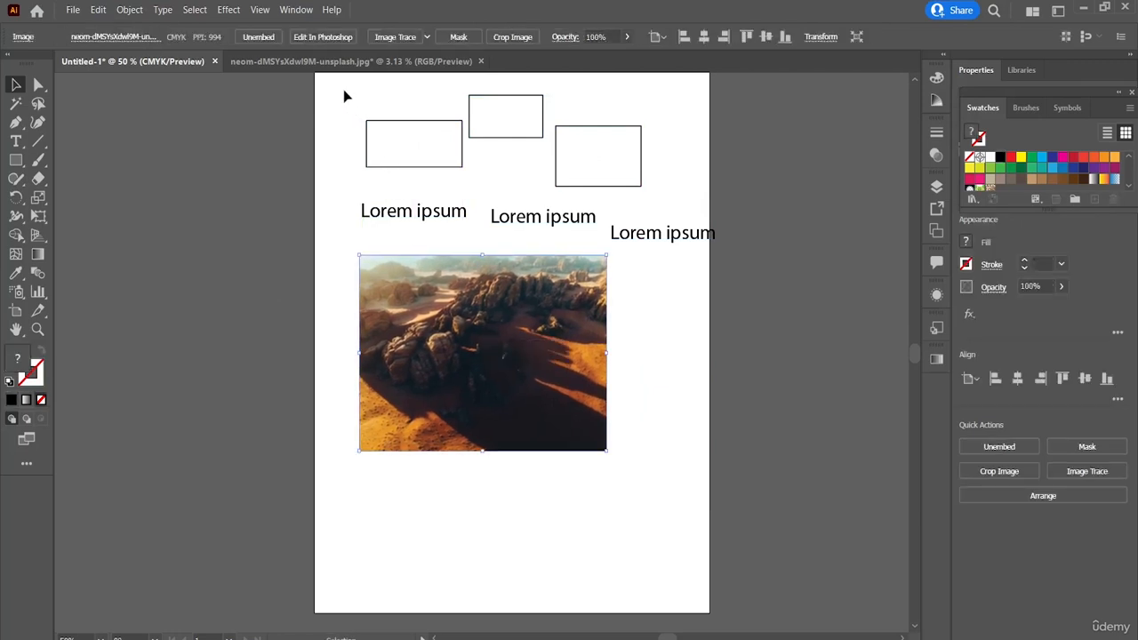
pyautogui.moveTo(343, 89); pyautogui.dragTo(656, 490)
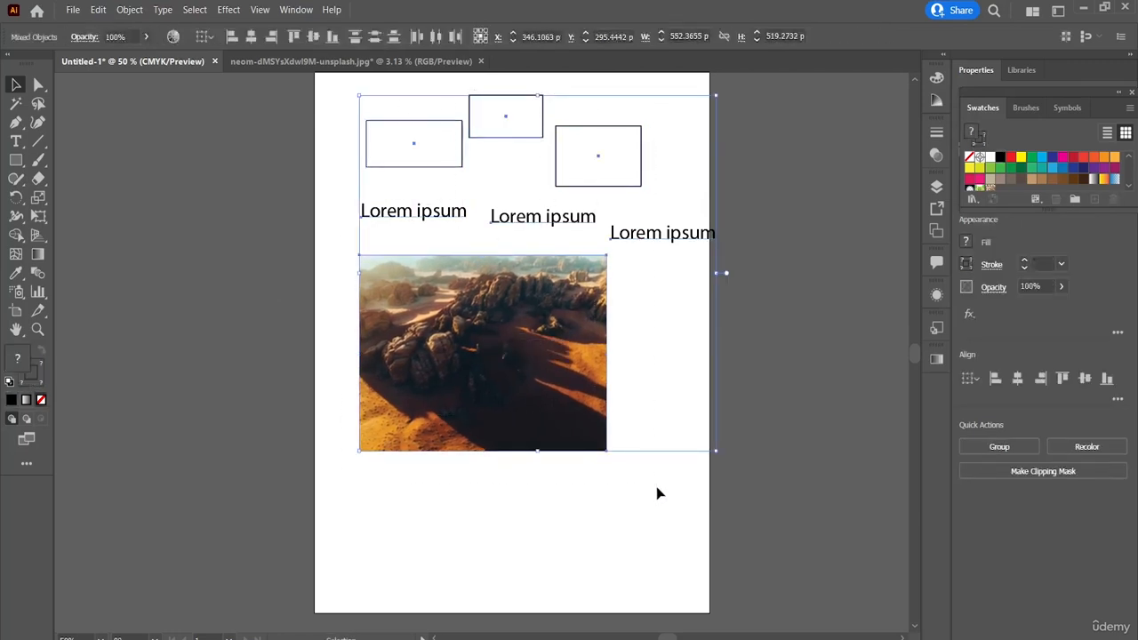
pyautogui.click(538, 520)
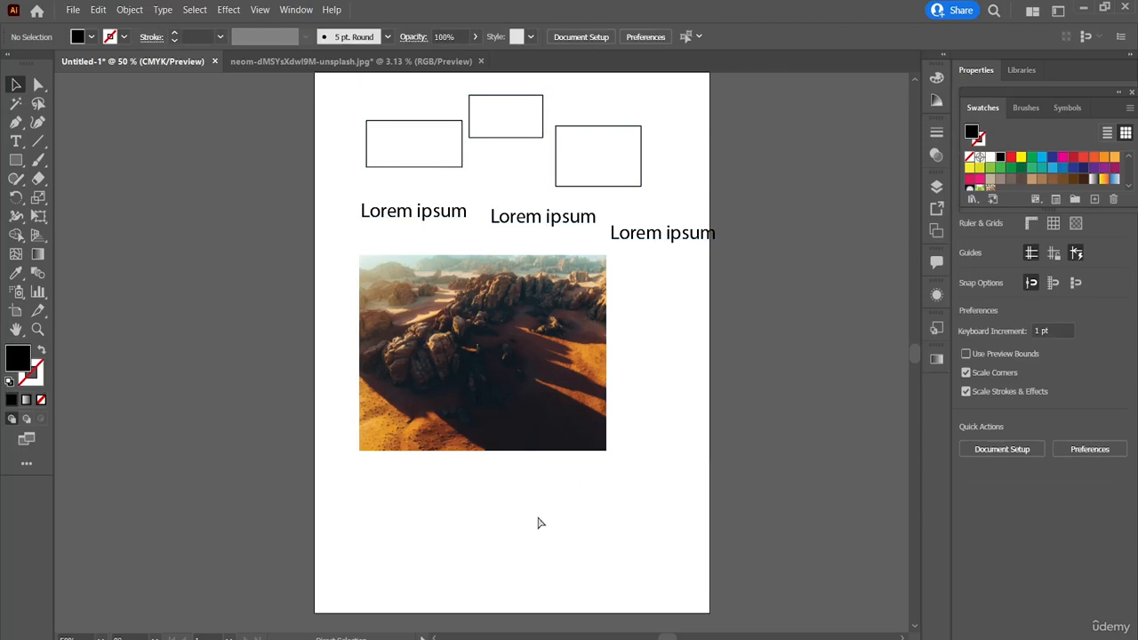
# Step: Select all objects again, shift them together slightly down and to the left, and deselect them
pyautogui.press('a')
pyautogui.press('v')
pyautogui.hotkey('ctrl', 'a')
pyautogui.moveTo(515, 348); pyautogui.dragTo(512, 360)
pyautogui.click(510, 496)
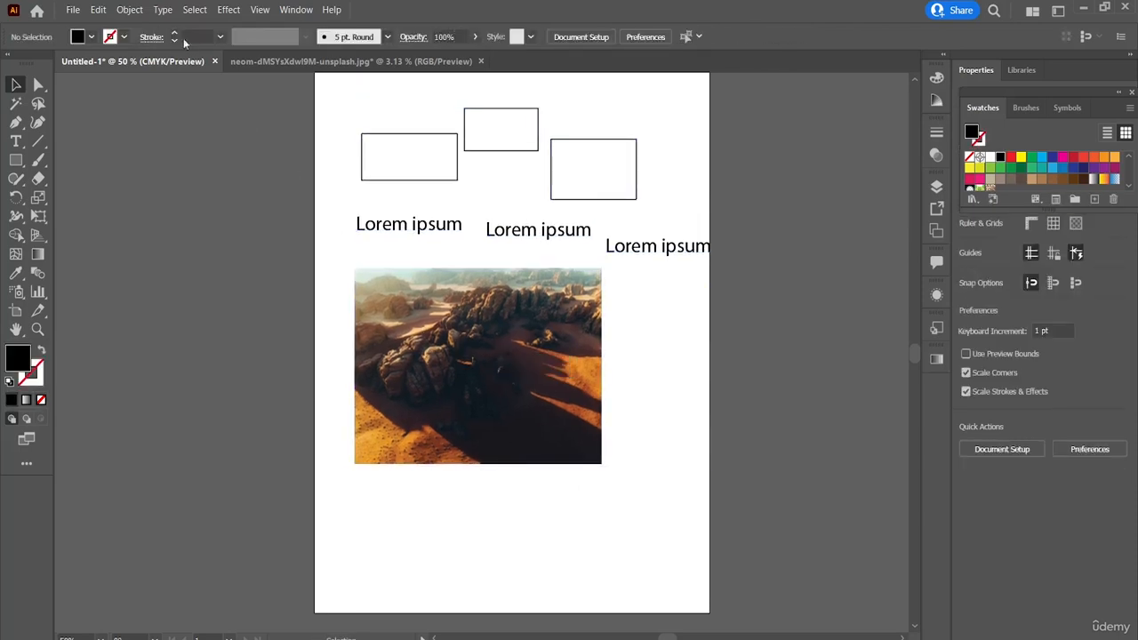
# Step: Apply the Select All command to the document's objects and clear the selection
pyautogui.click(191, 9)
pyautogui.click(203, 25)
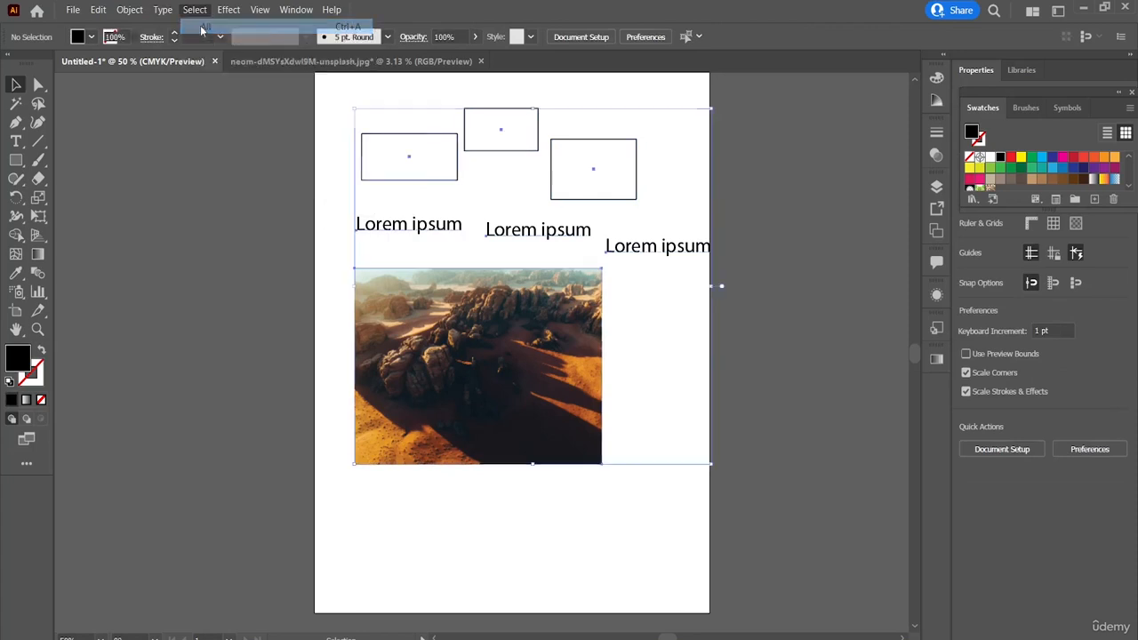
pyautogui.click(843, 513)
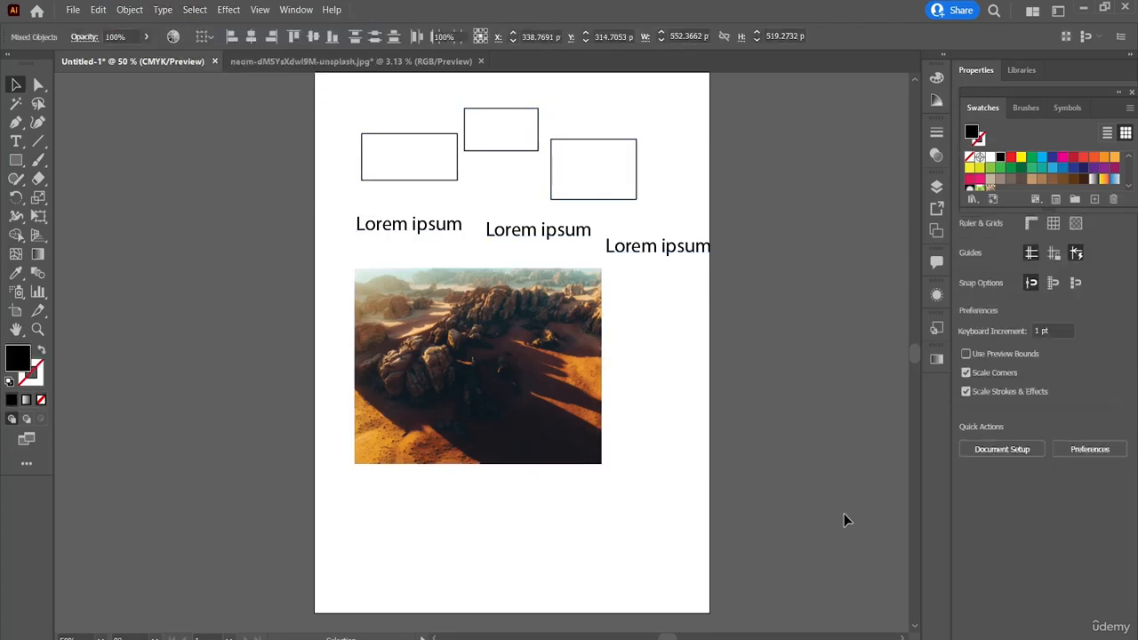
# Step: Add three artboards around the main one, about 230 x 370 pt, 138 x 348 pt and 206 x 217 pt
pyautogui.click(16, 311)
pyautogui.moveTo(87, 180); pyautogui.dragTo(237, 433)
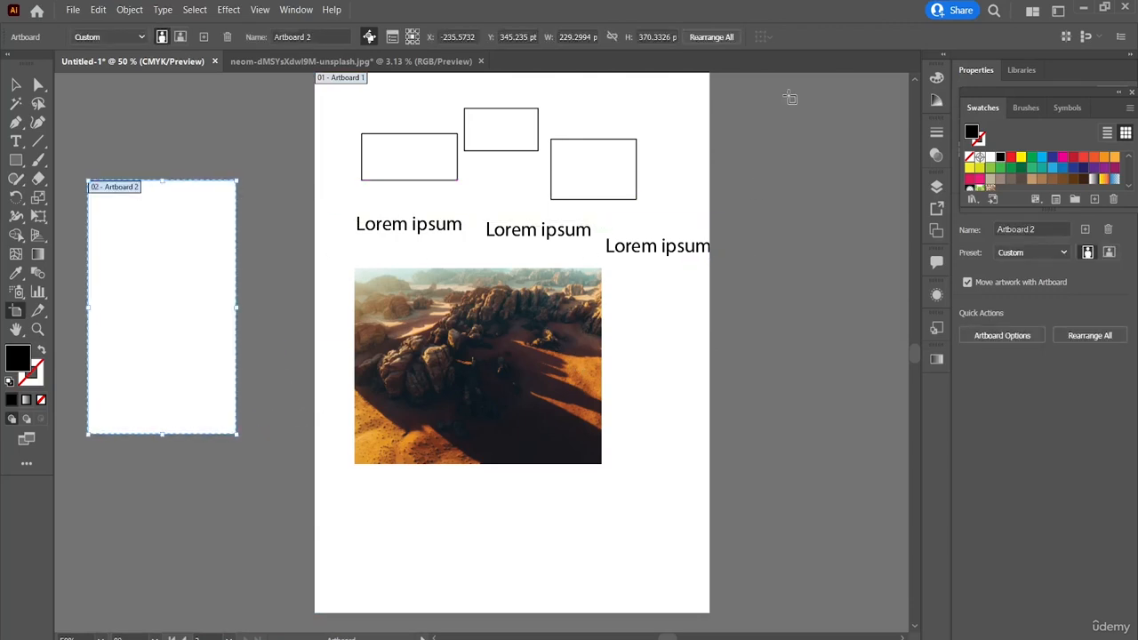
pyautogui.moveTo(787, 96); pyautogui.dragTo(877, 334)
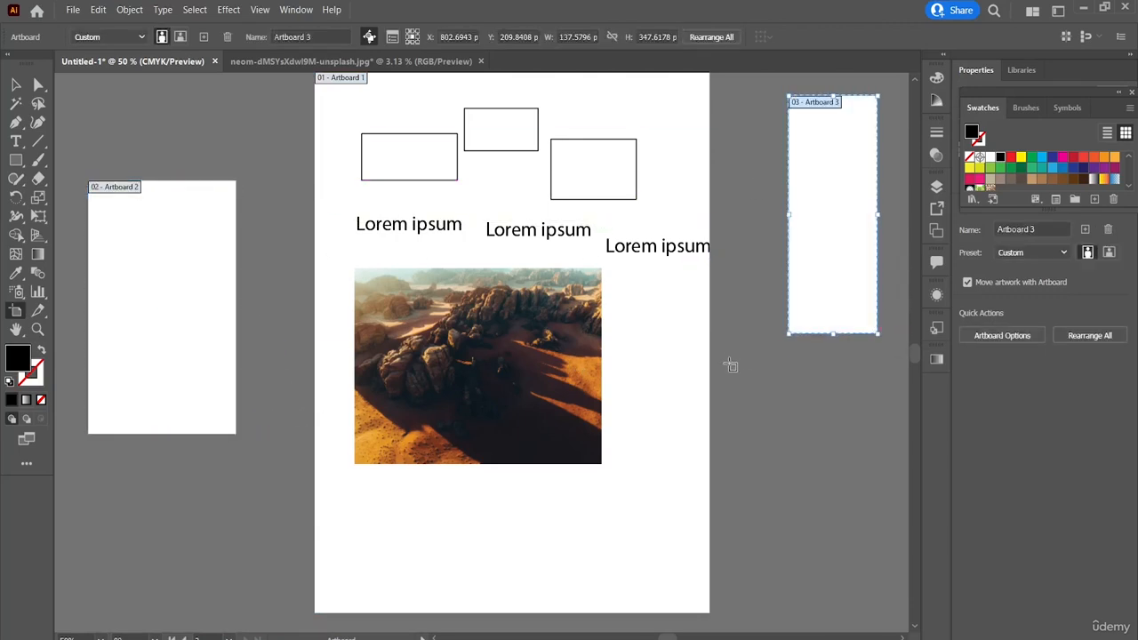
pyautogui.moveTo(728, 363); pyautogui.dragTo(872, 525)
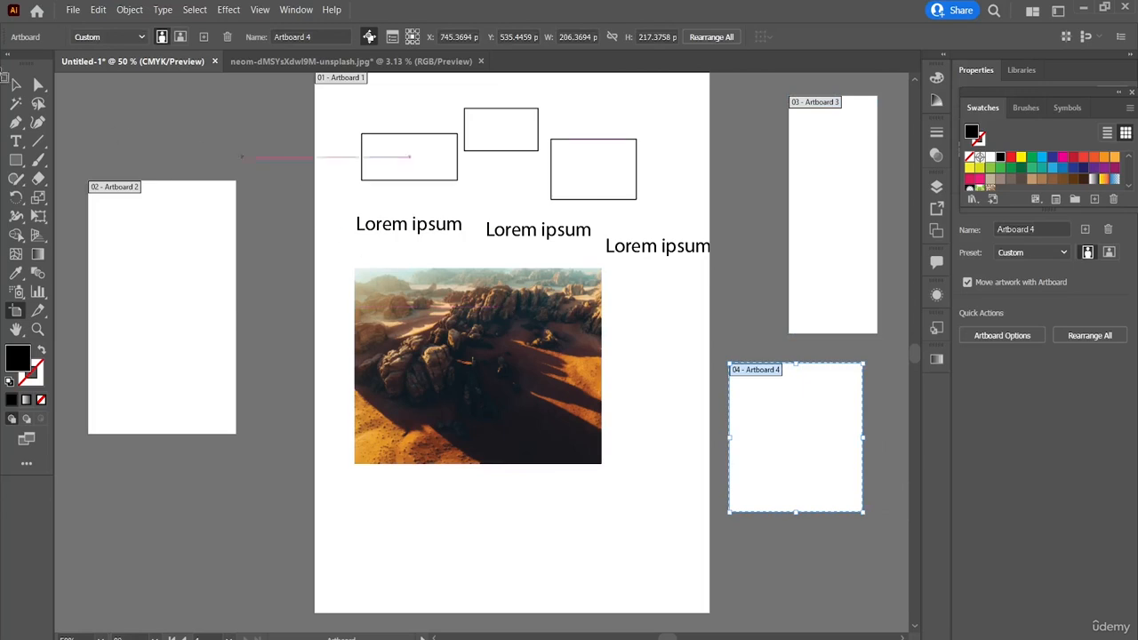
pyautogui.click(16, 85)
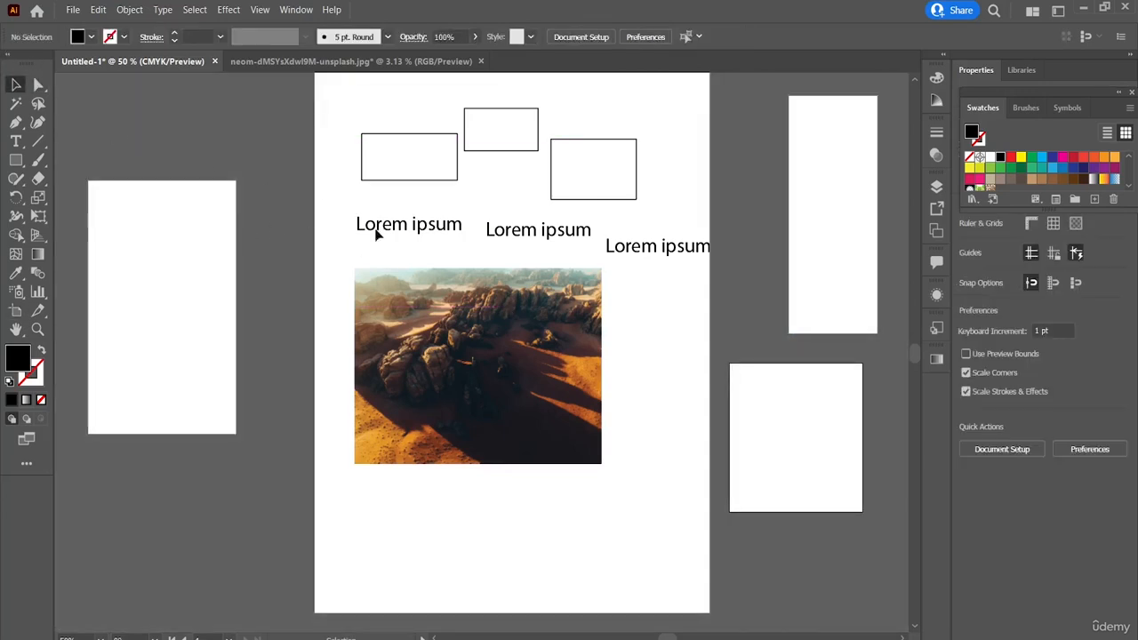
# Step: Apply All on Active Artboard with the empty, nearly square artboard active
pyautogui.scroll(3, 770, 294)
pyautogui.scroll(-2, 769, 293)
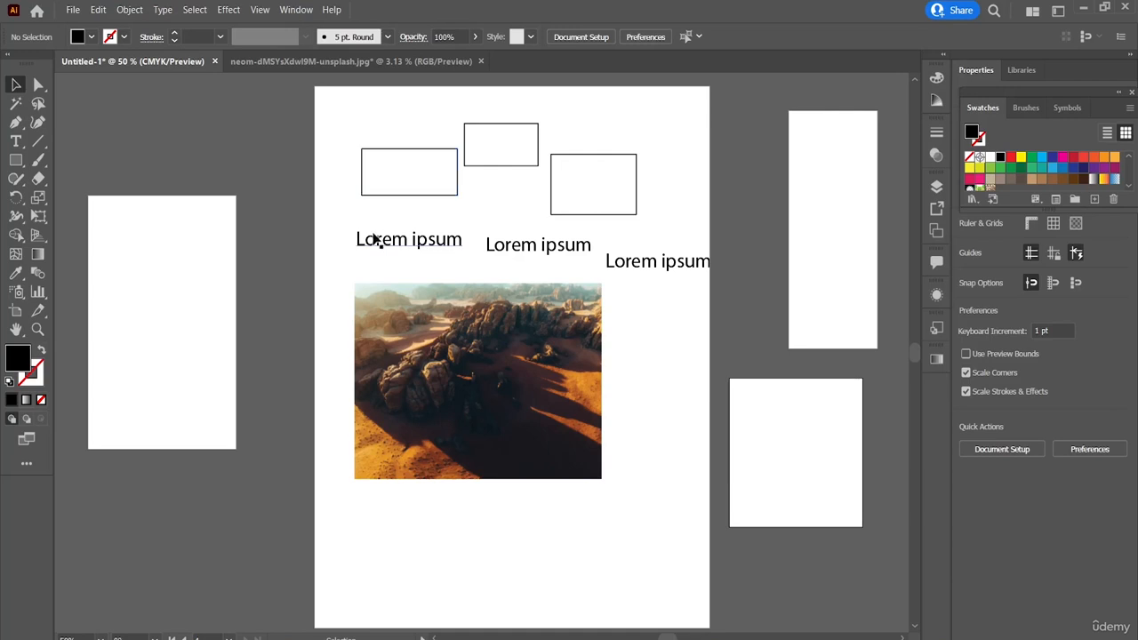
pyautogui.click(194, 10)
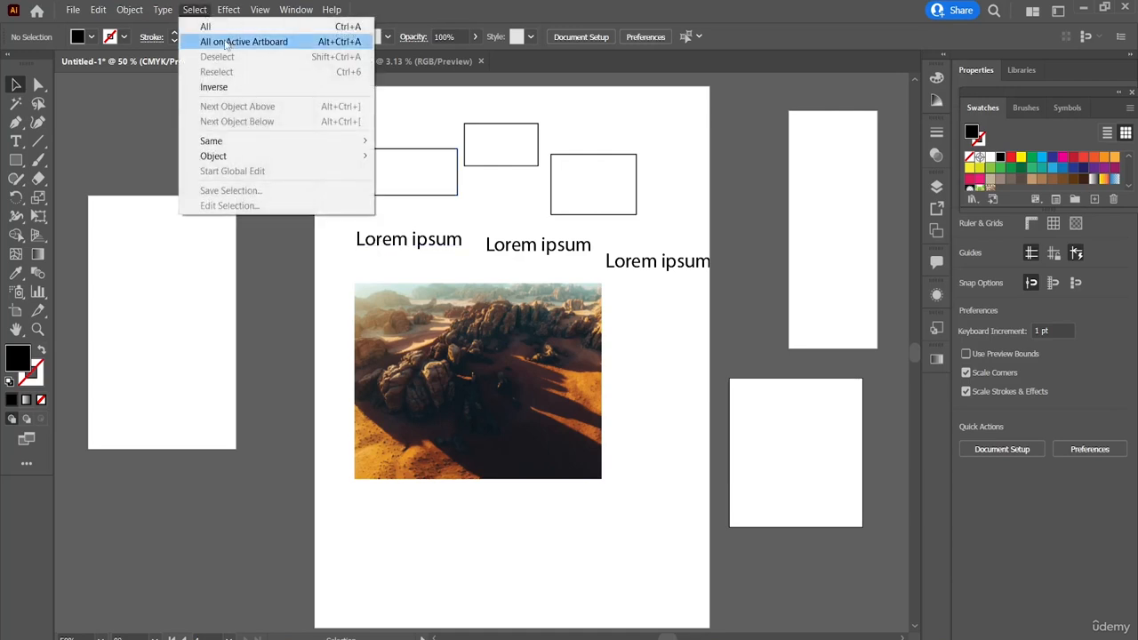
pyautogui.click(229, 42)
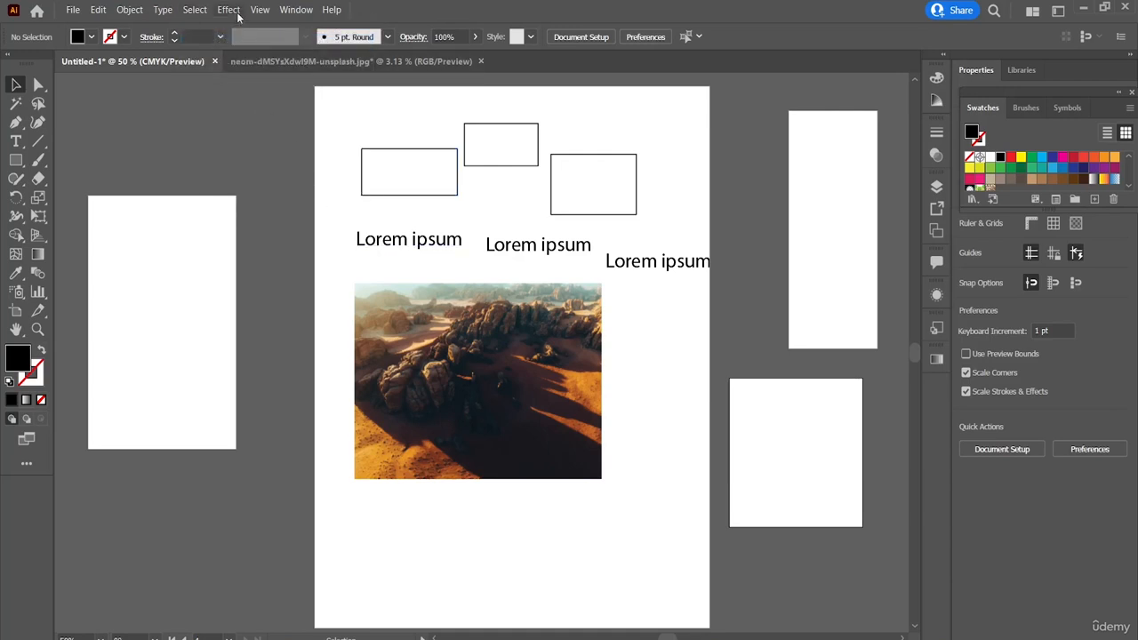
# Step: Make the main artboard active via the desert image, apply All on Active Artboard, and clear the selection
pyautogui.click(195, 11)
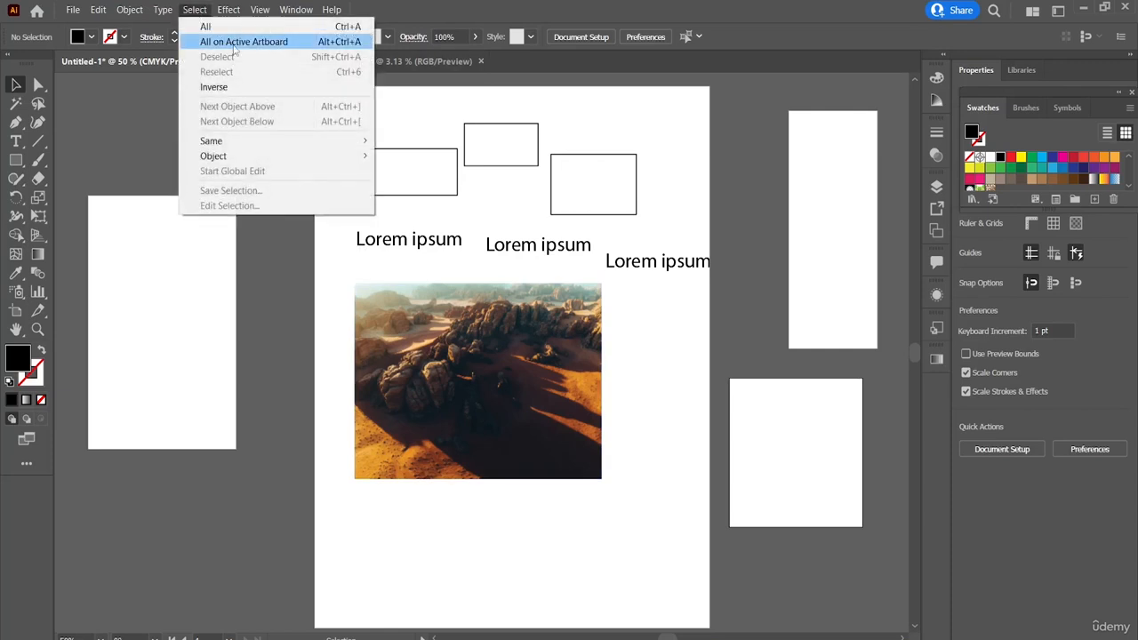
pyautogui.click(604, 579)
pyautogui.click(523, 450)
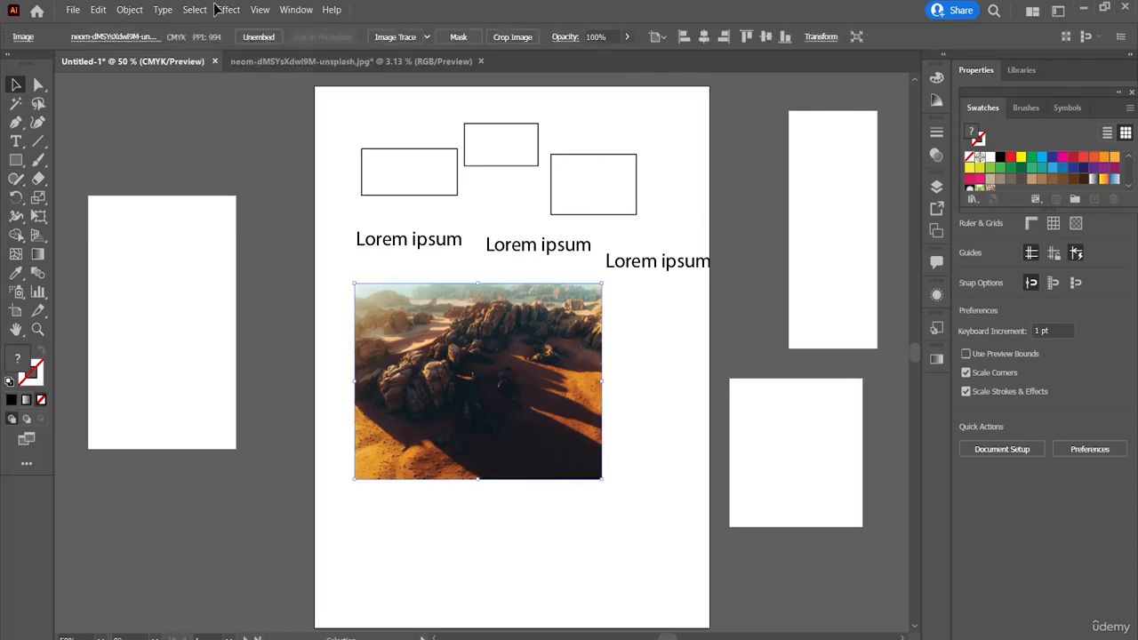
pyautogui.click(205, 11)
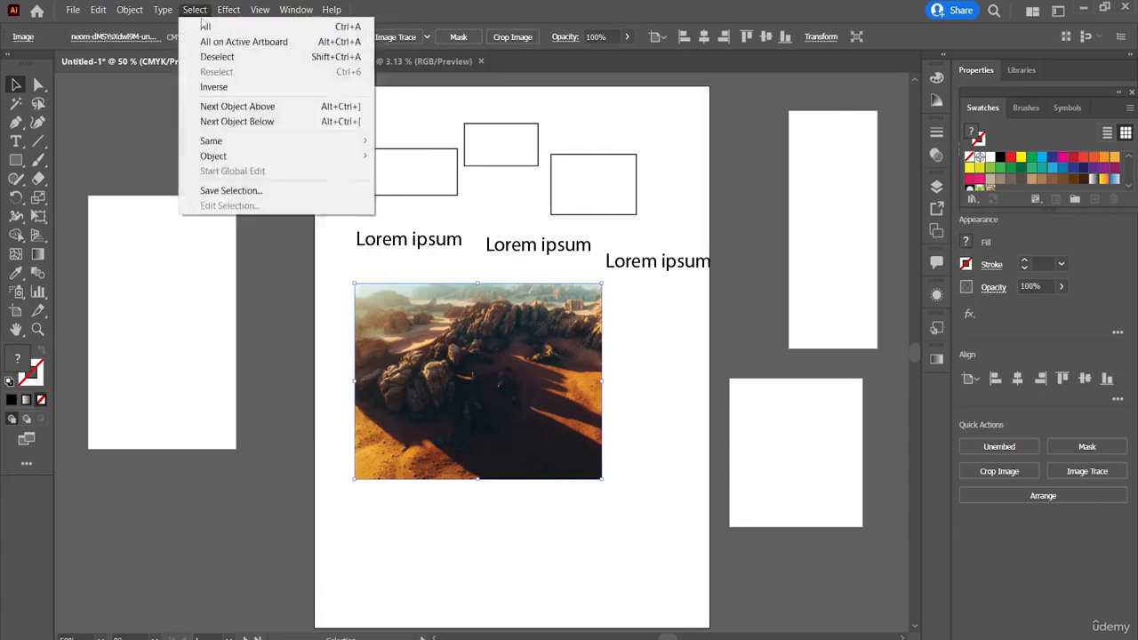
pyautogui.click(203, 42)
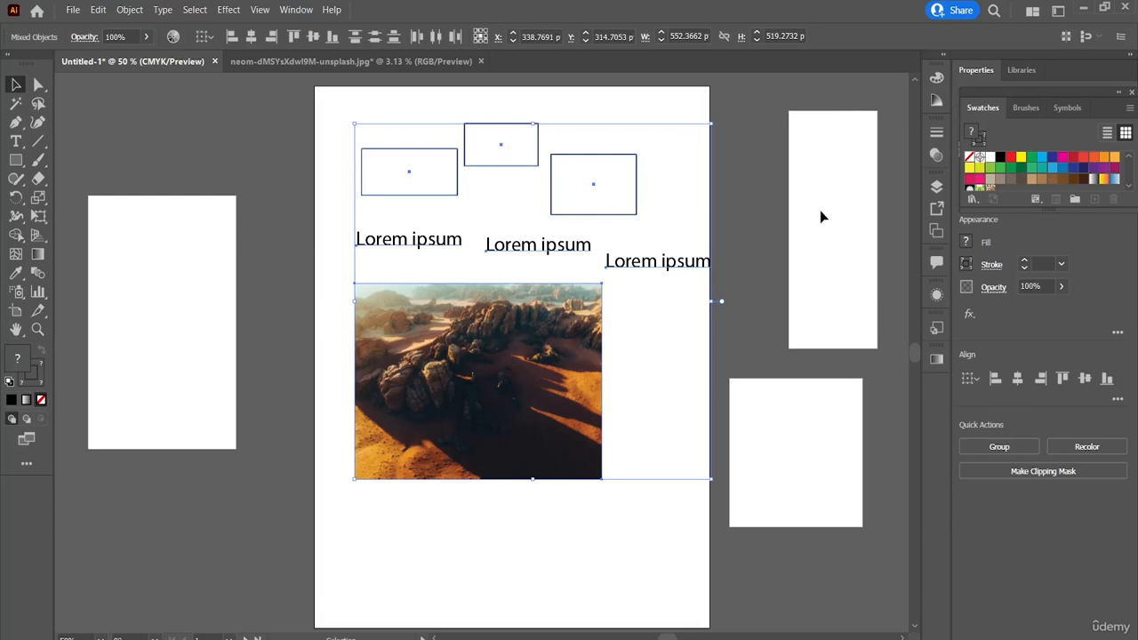
pyautogui.click(450, 533)
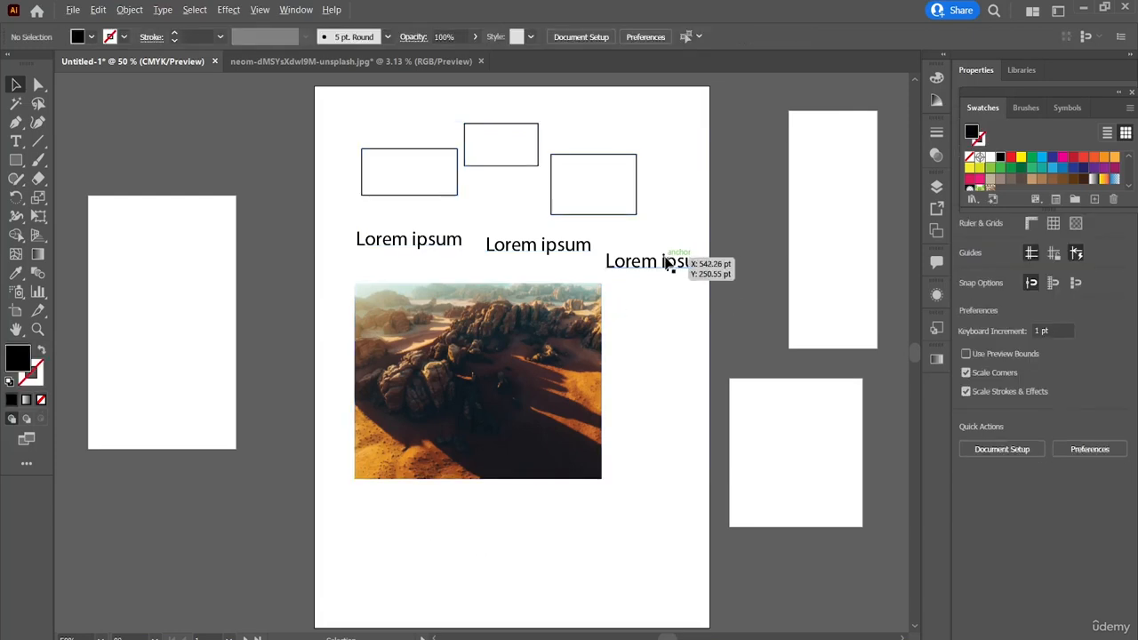
# Step: Place a copy of the third Lorem ipsum text on the tall, narrow artboard and clear the selection
pyautogui.moveTo(673, 264); pyautogui.dragTo(848, 239)
pyautogui.click(598, 377)
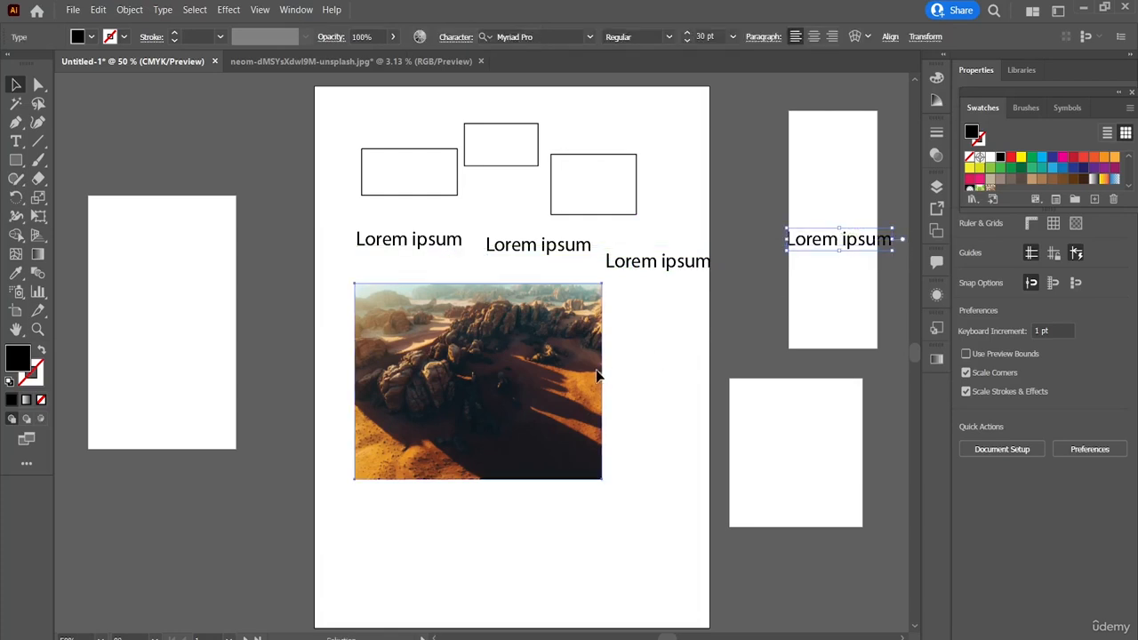
pyautogui.click(645, 395)
# Step: Select everything on the main artboard with All on Active Artboard, shift it slightly down and to the left, and deselect it
pyautogui.click(524, 380)
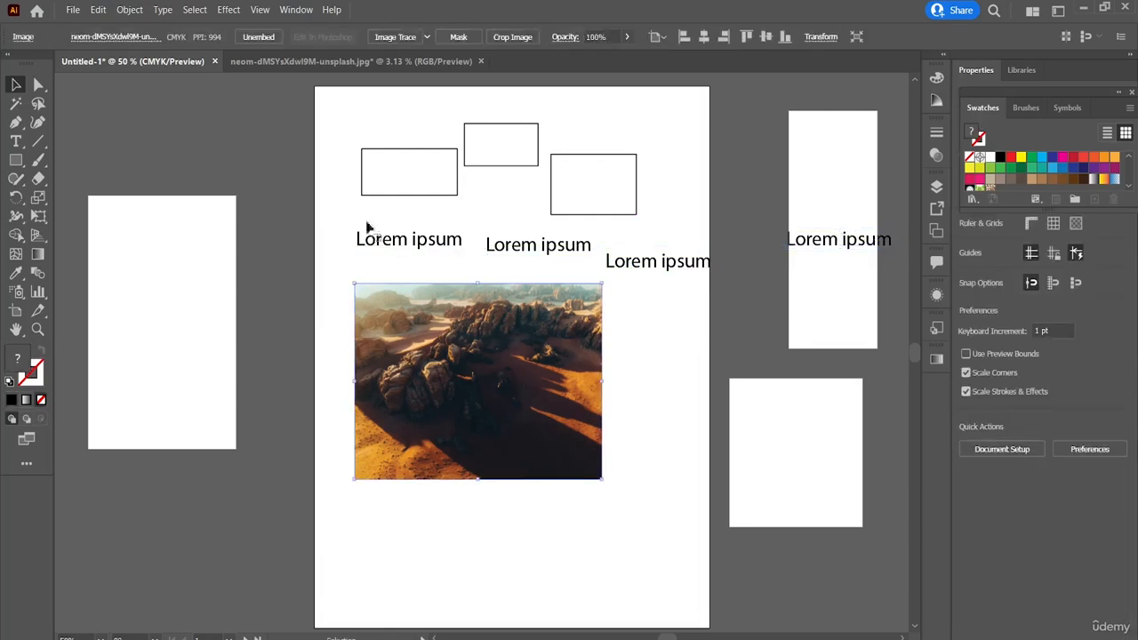
pyautogui.click(195, 9)
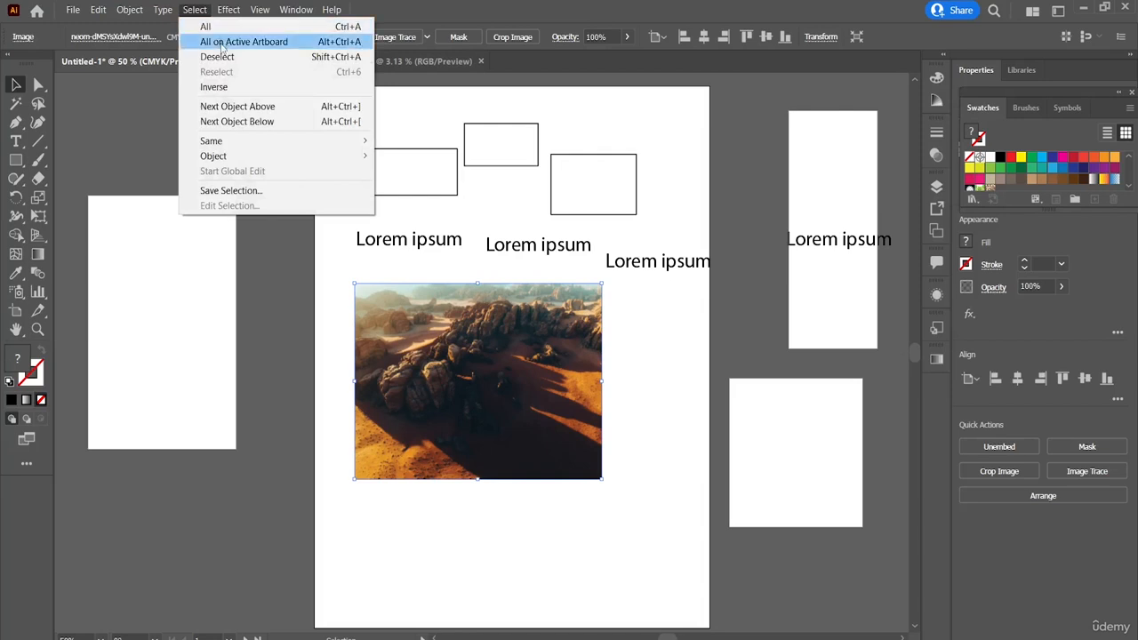
pyautogui.click(221, 43)
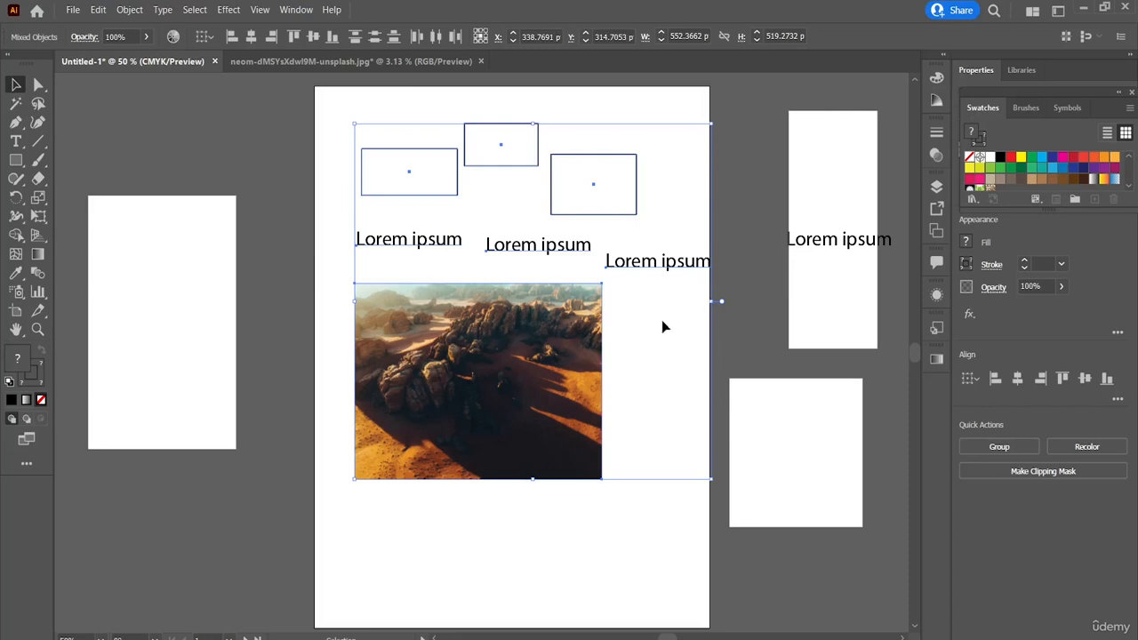
pyautogui.moveTo(557, 355); pyautogui.dragTo(539, 377)
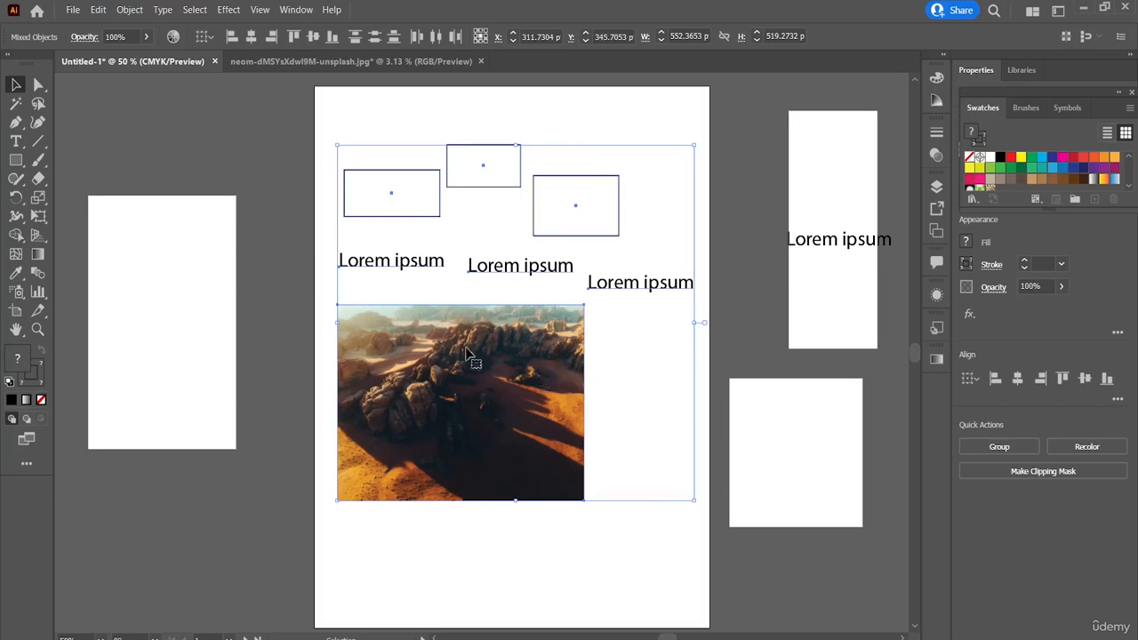
pyautogui.click(300, 120)
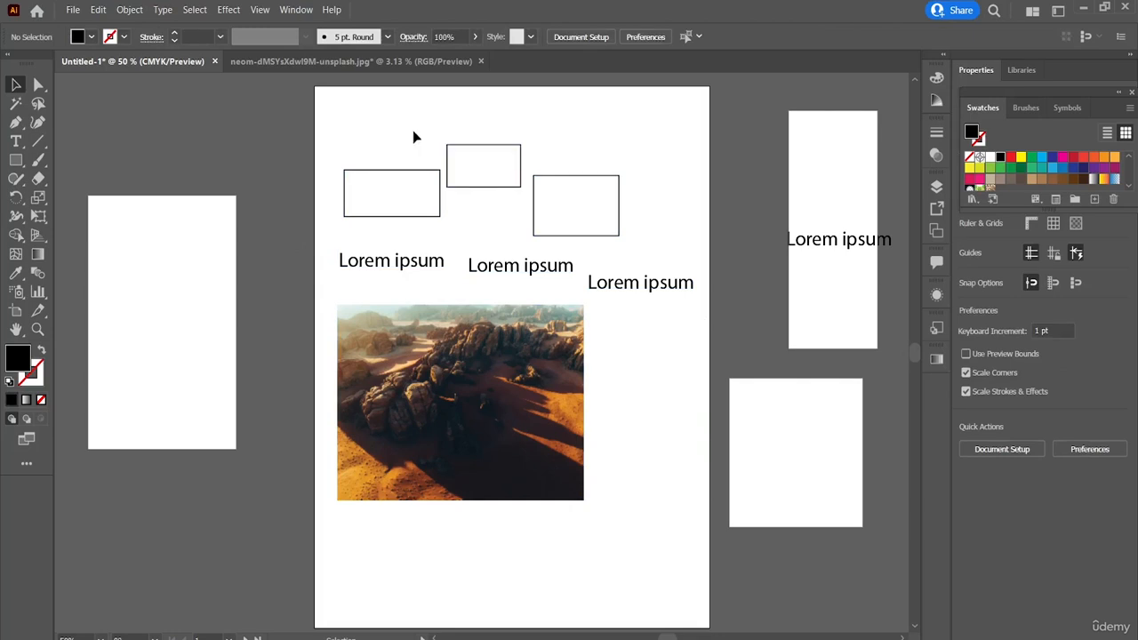
# Step: Select all objects across every artboard, shift them together slightly upward, and deselect them
pyautogui.click(198, 10)
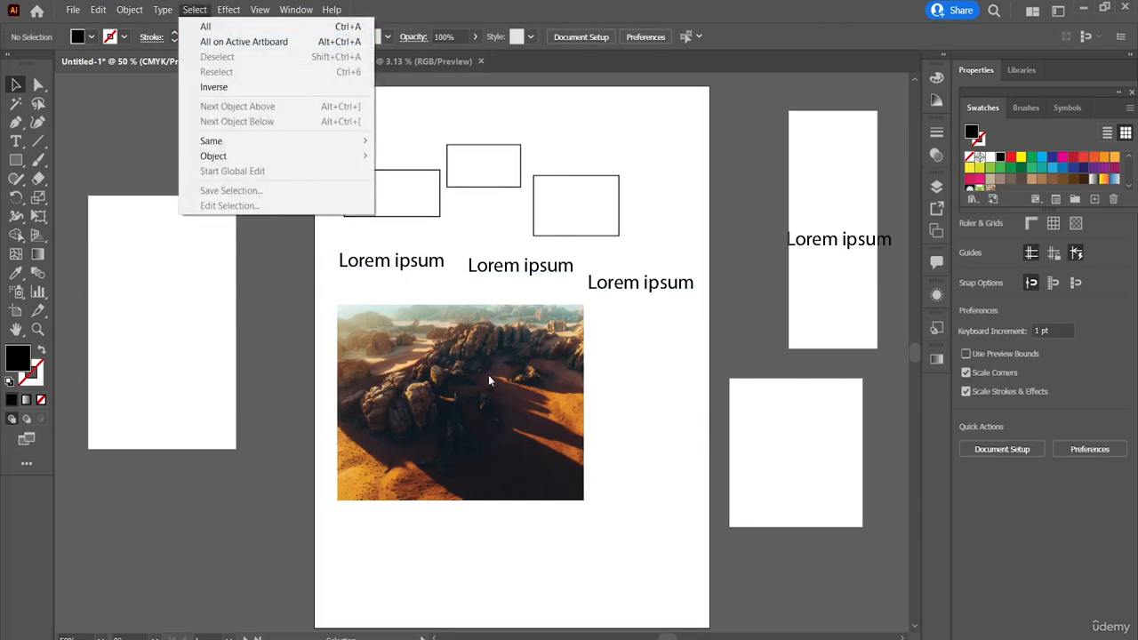
pyautogui.click(485, 459)
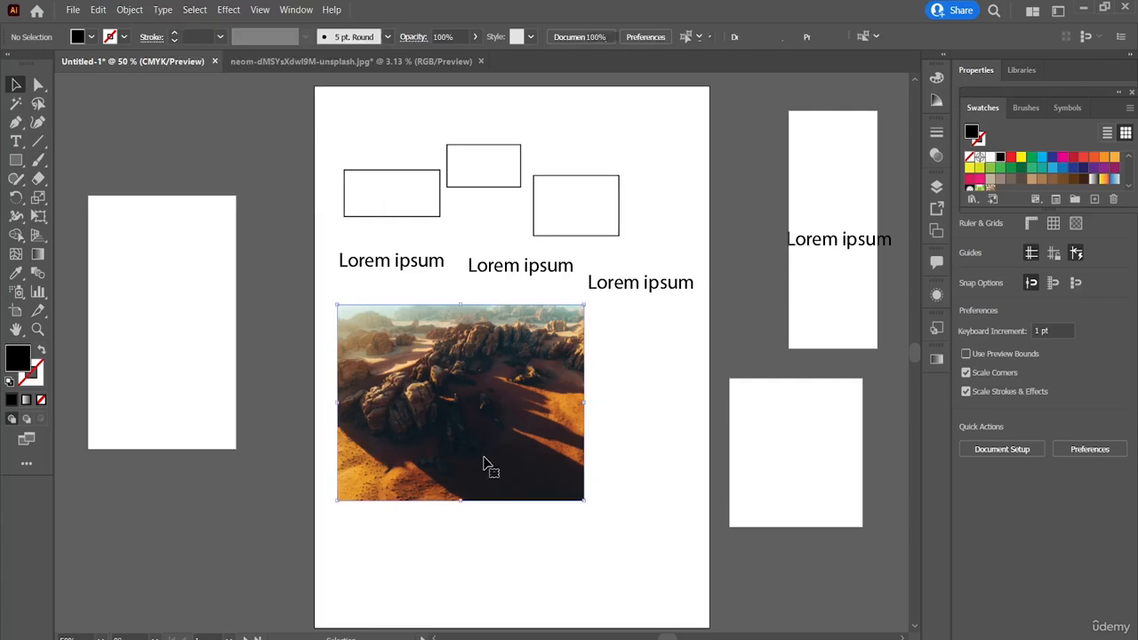
pyautogui.click(490, 465)
pyautogui.hotkey('ctrl', 'a')
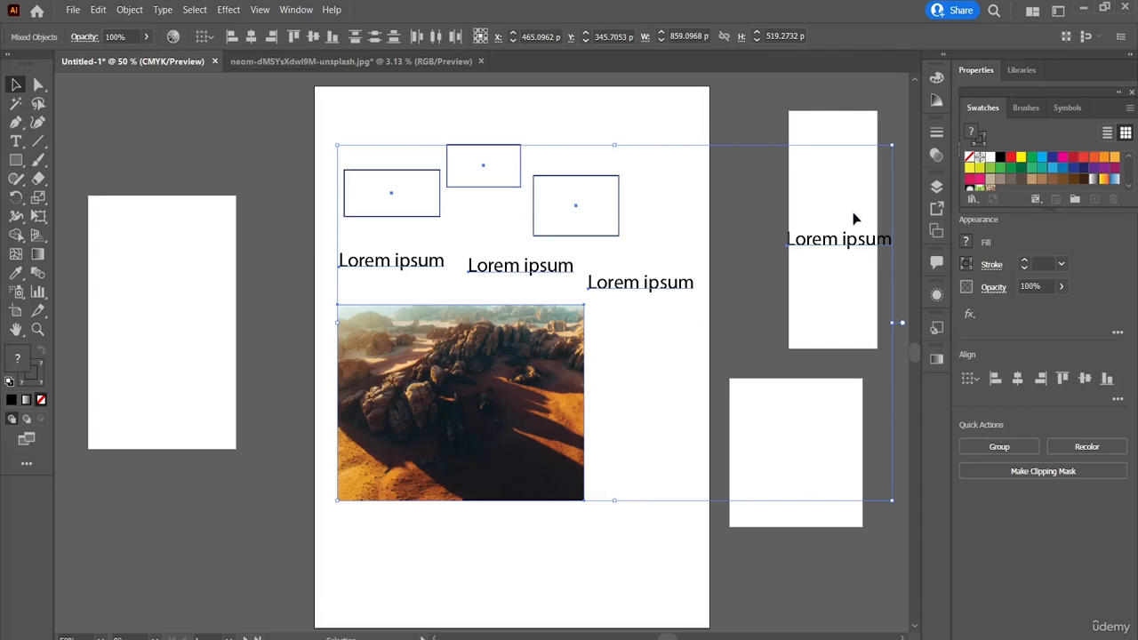
pyautogui.moveTo(509, 333); pyautogui.dragTo(507, 303)
pyautogui.click(824, 214)
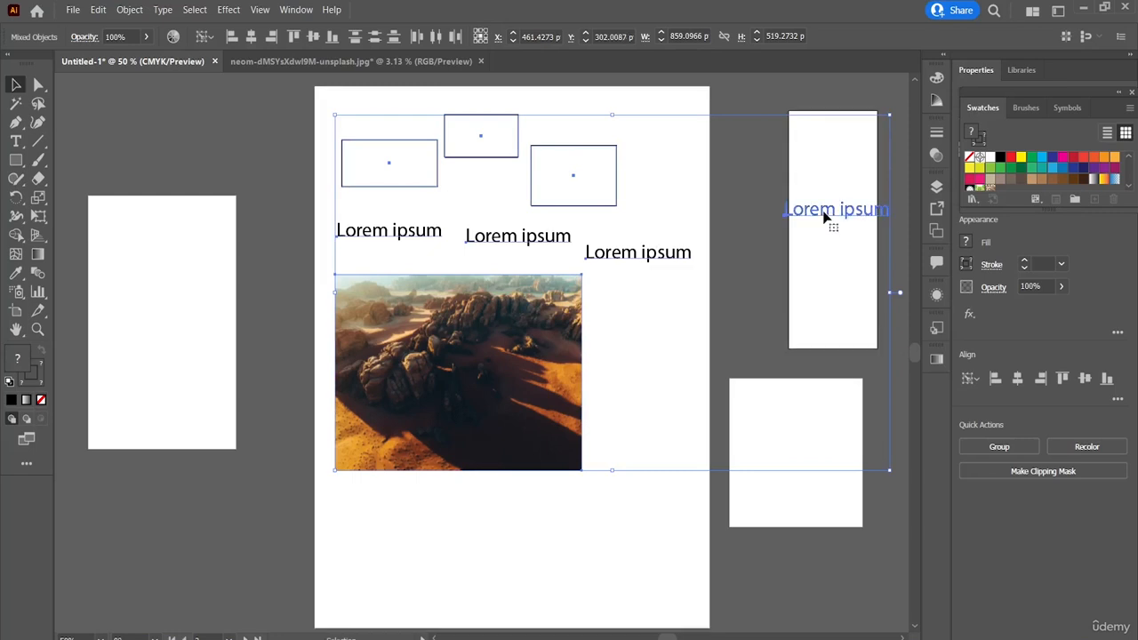
pyautogui.click(829, 96)
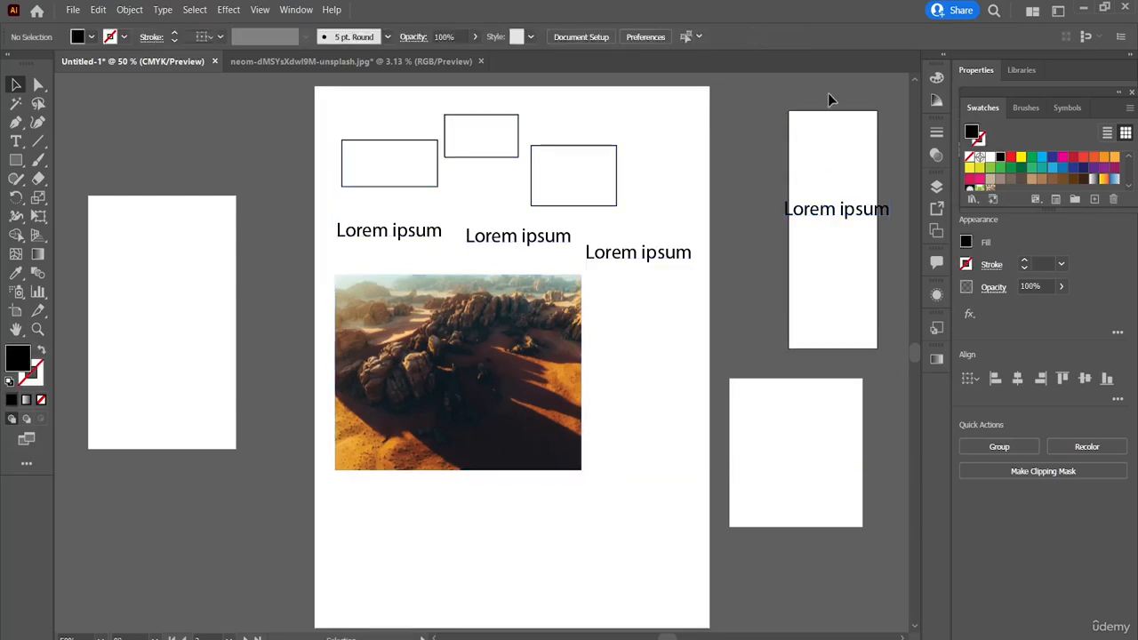
# Step: Scale the Lorem ipsum copy down to about 19.78 pt so it fits inside the narrow artboard, and apply Deselect
pyautogui.click(811, 214)
pyautogui.moveTo(785, 198); pyautogui.dragTo(845, 237)
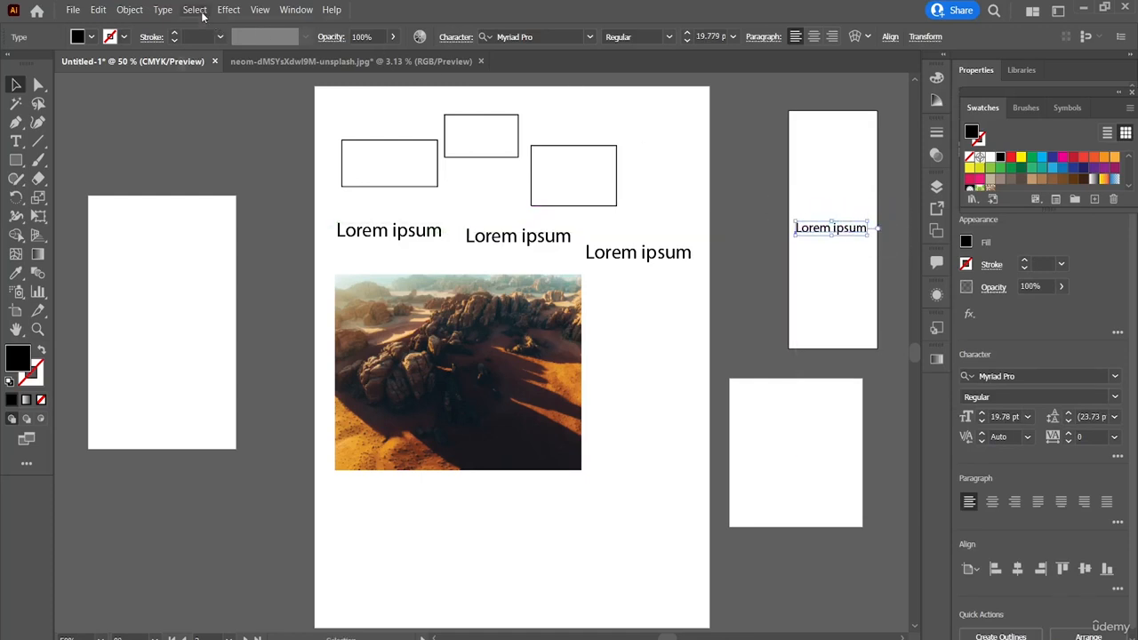
pyautogui.click(195, 10)
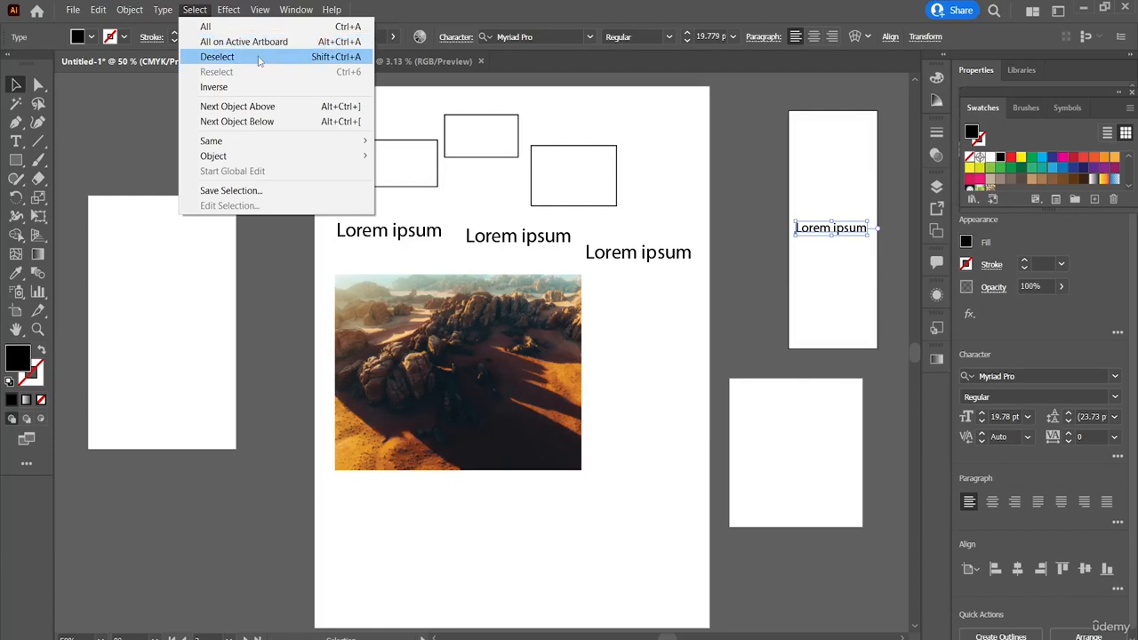
pyautogui.click(217, 57)
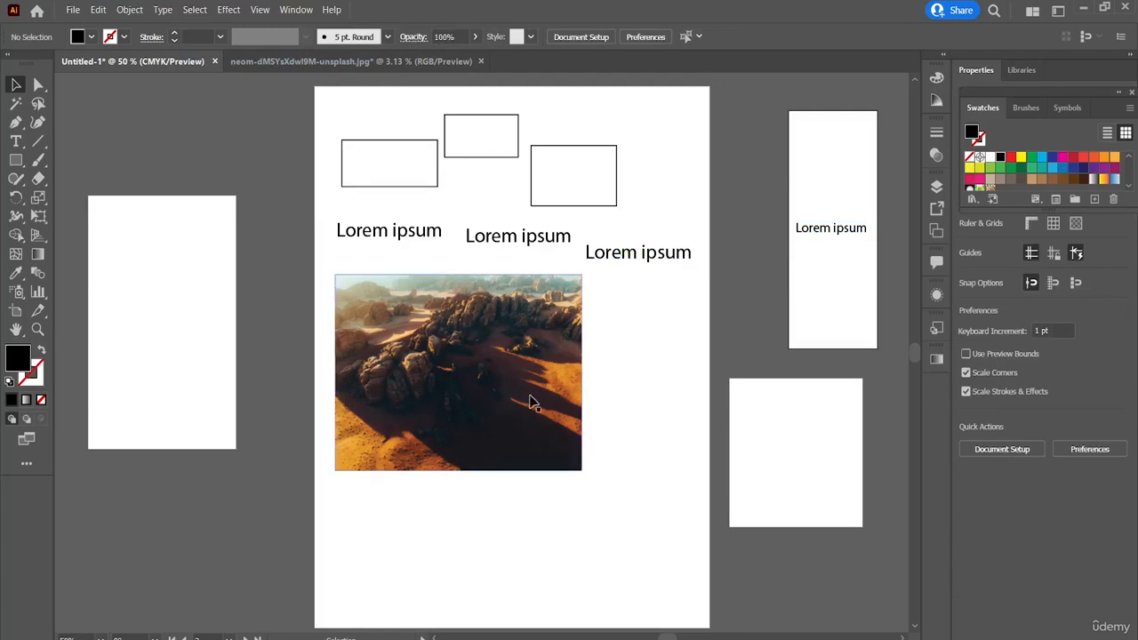
# Step: Select all the rectangles, texts and the image on the main artboard and apply the Deselect command
pyautogui.moveTo(659, 520); pyautogui.dragTo(348, 111)
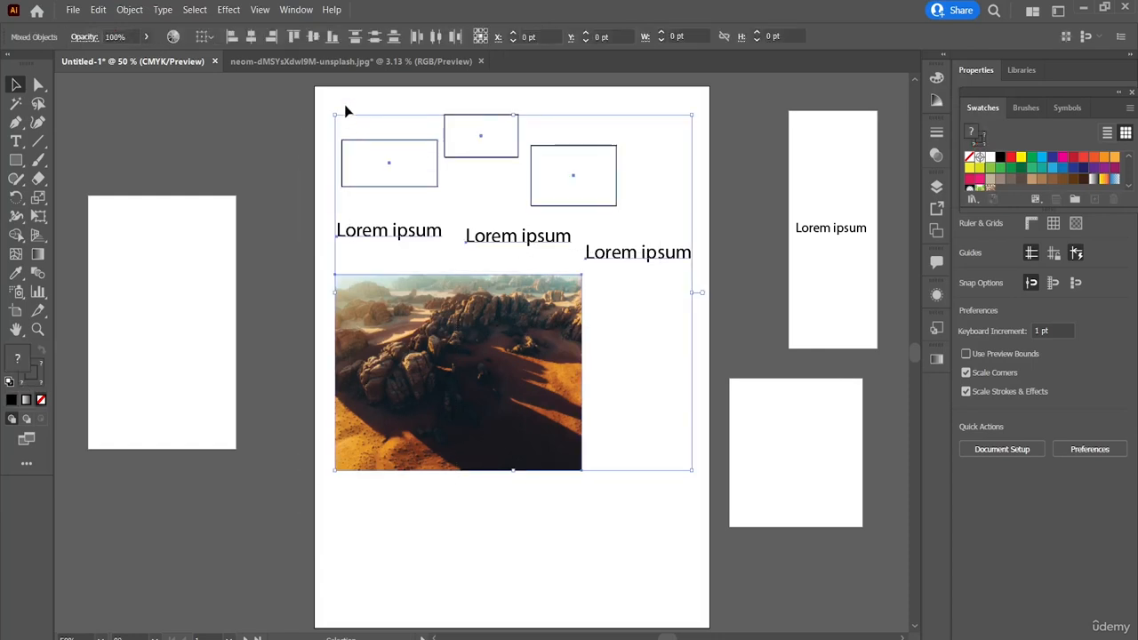
pyautogui.click(204, 12)
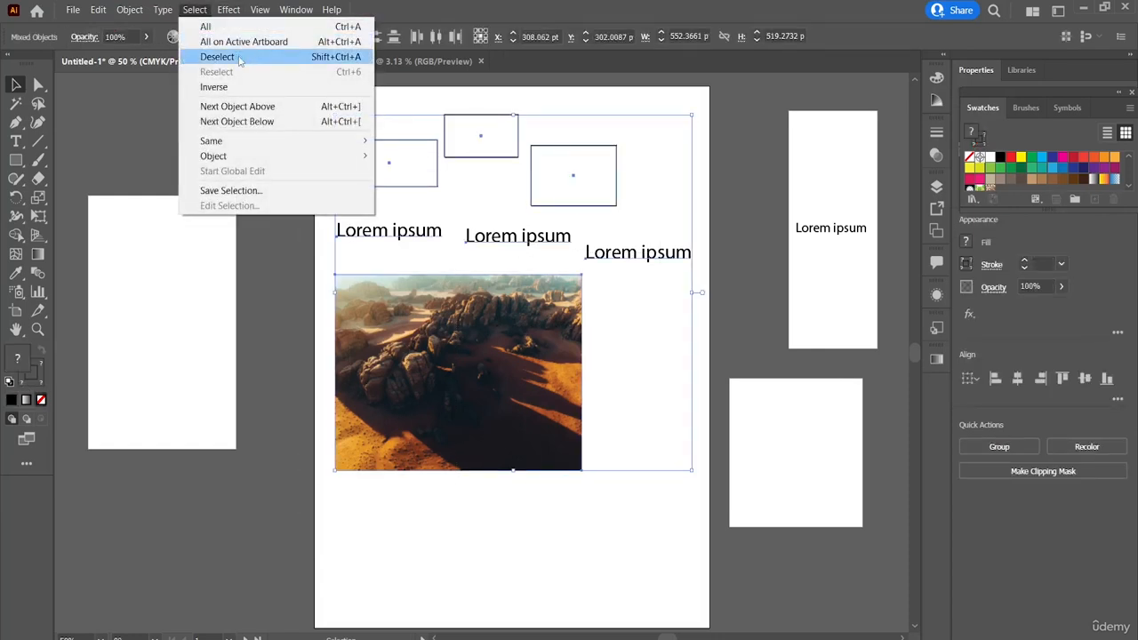
pyautogui.click(217, 56)
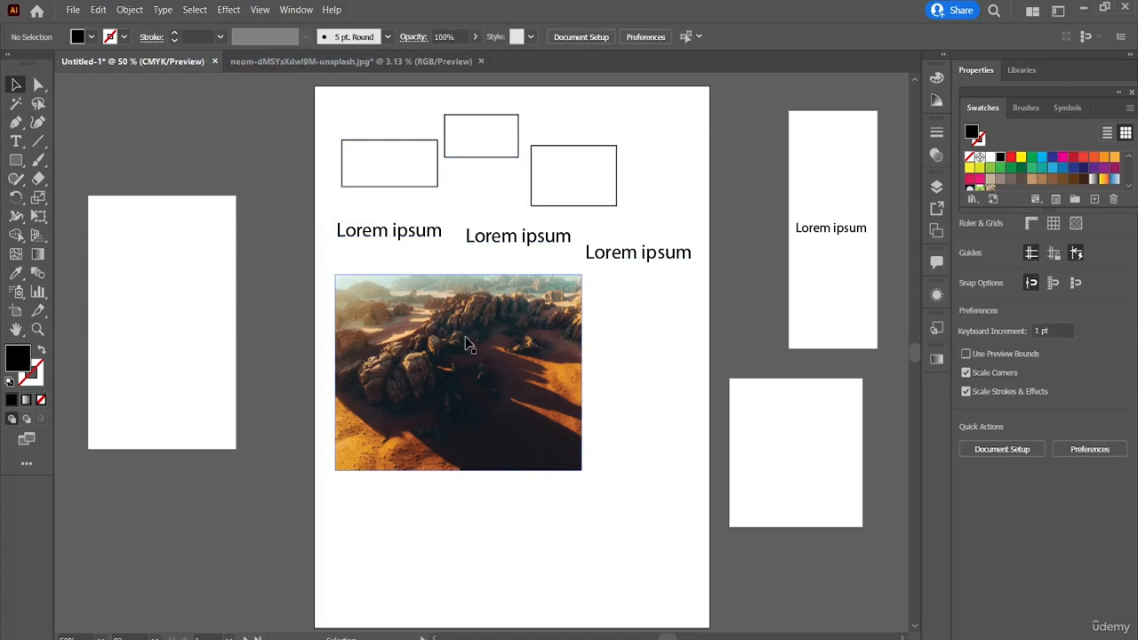
pyautogui.click(192, 10)
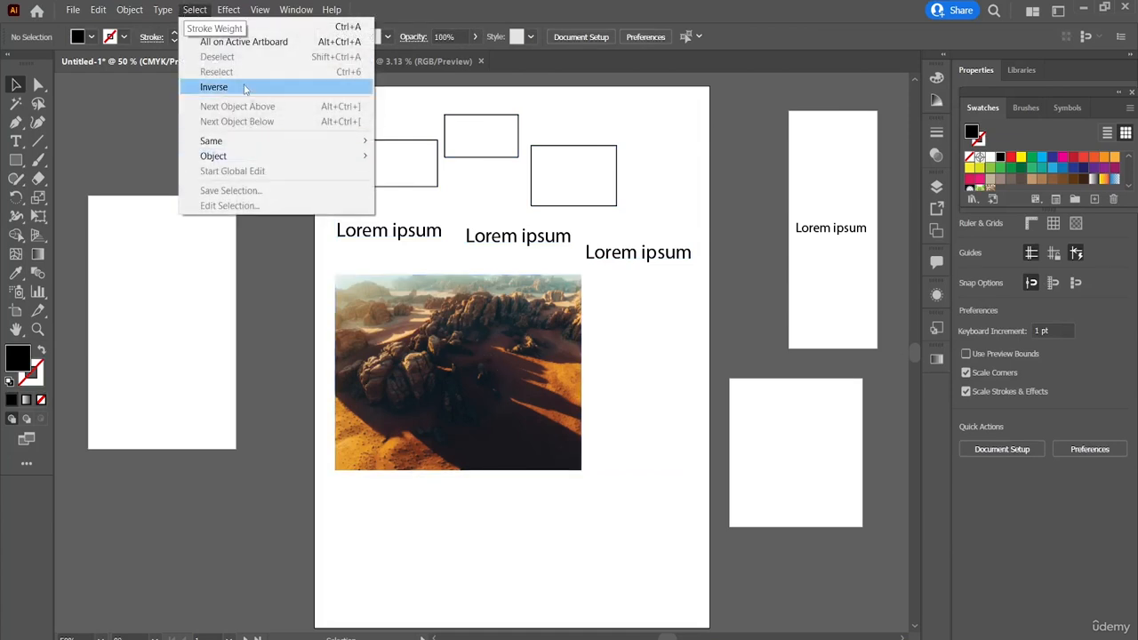
pyautogui.click(527, 326)
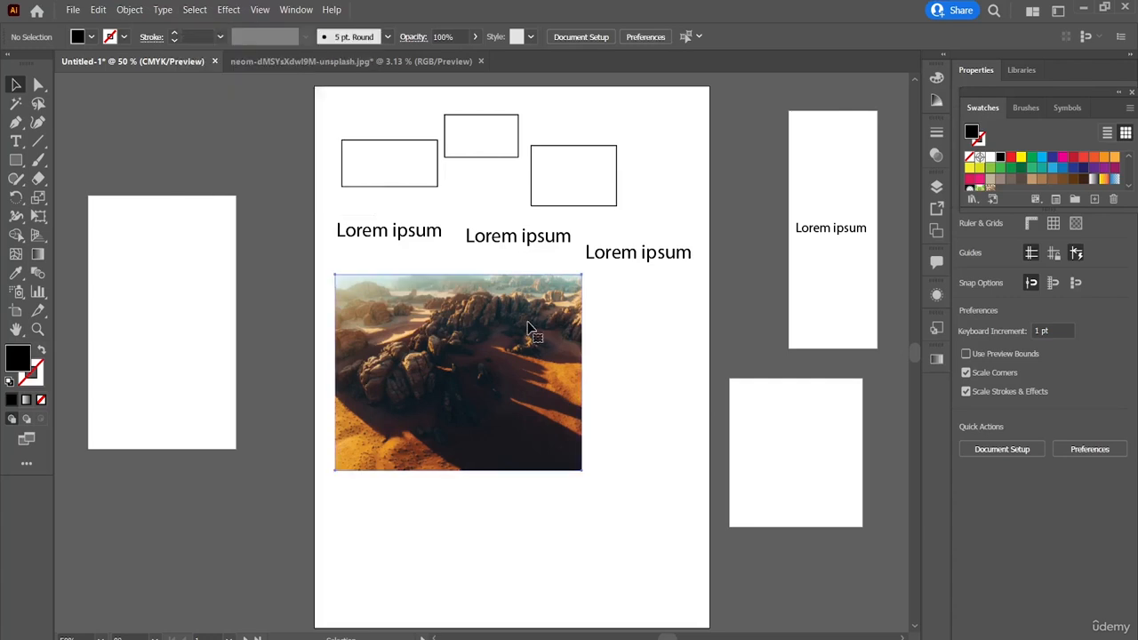
pyautogui.click(194, 10)
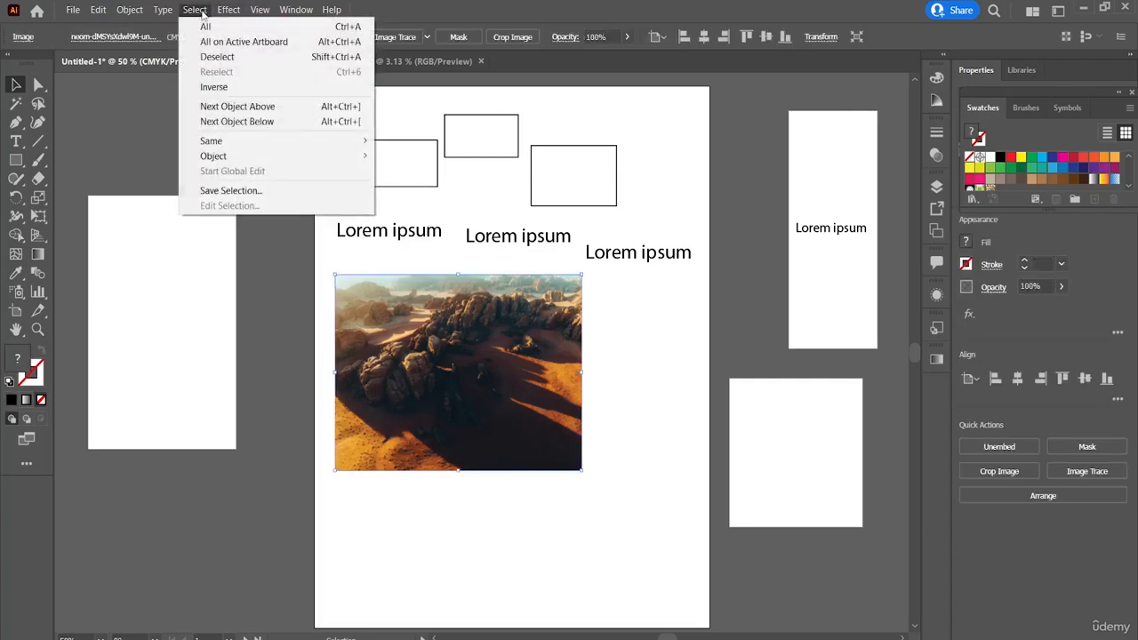
pyautogui.click(675, 330)
pyautogui.moveTo(465, 226); pyautogui.dragTo(423, 143)
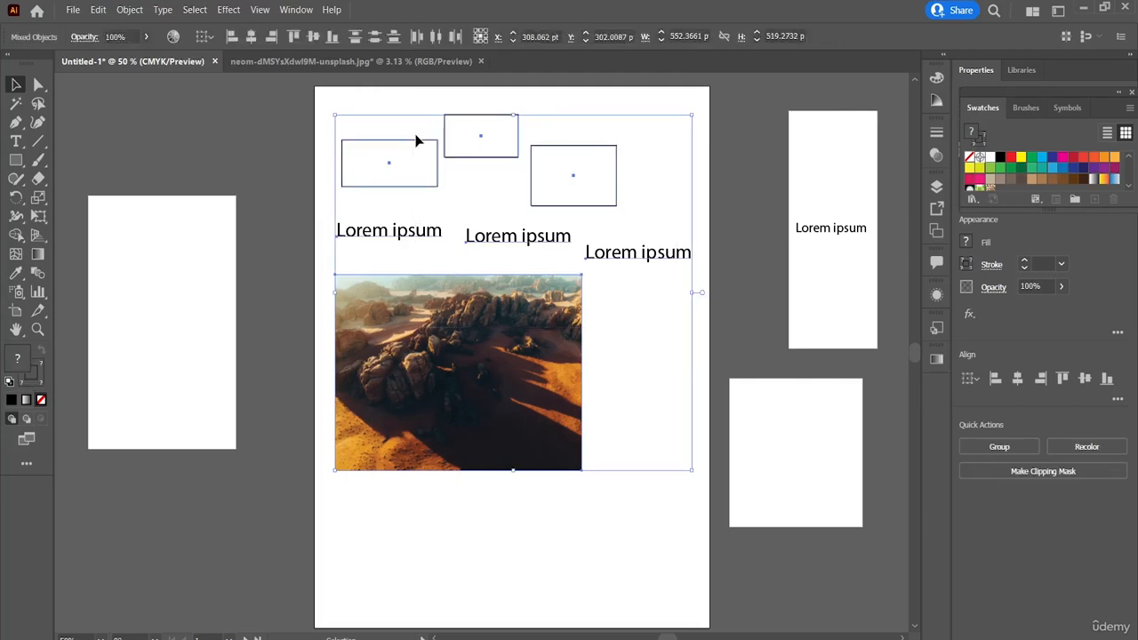
pyautogui.click(196, 9)
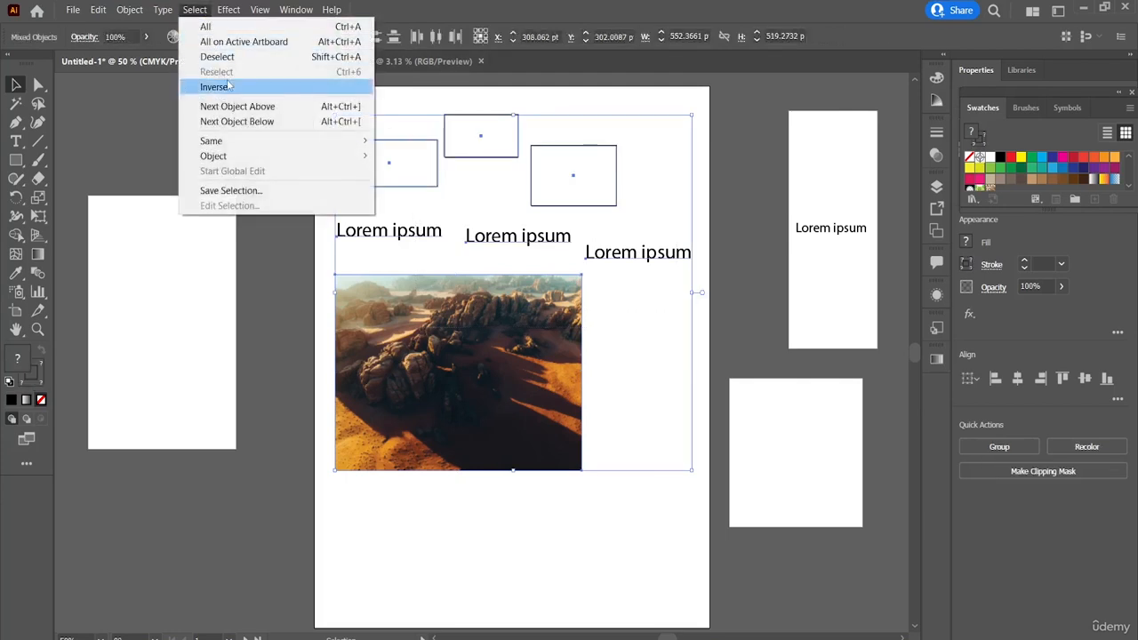
pyautogui.click(672, 401)
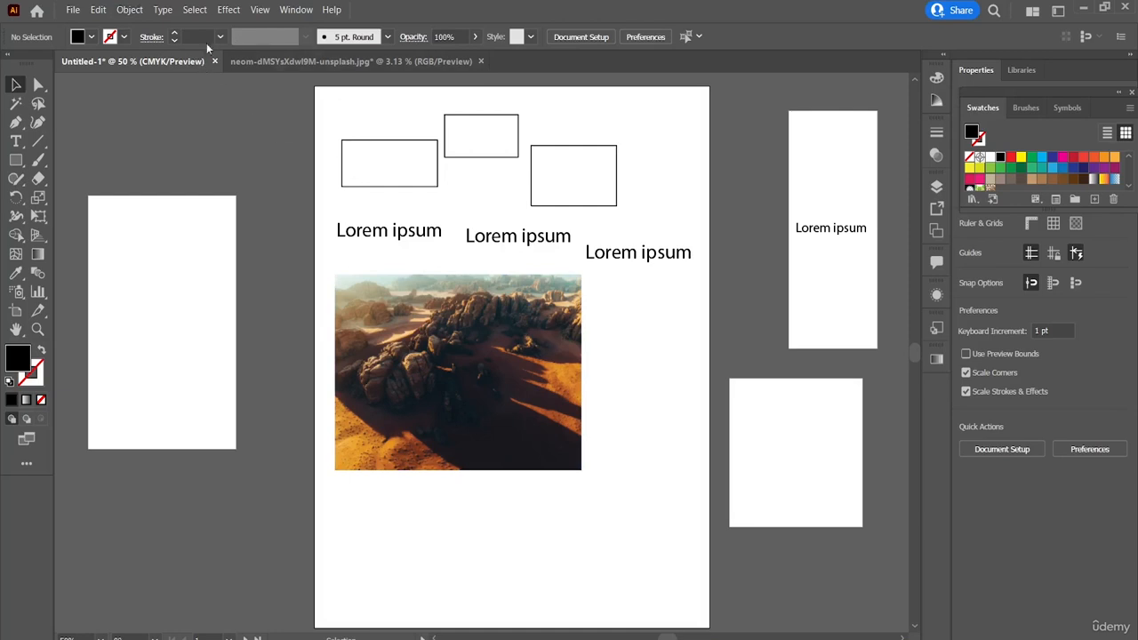
pyautogui.click(196, 11)
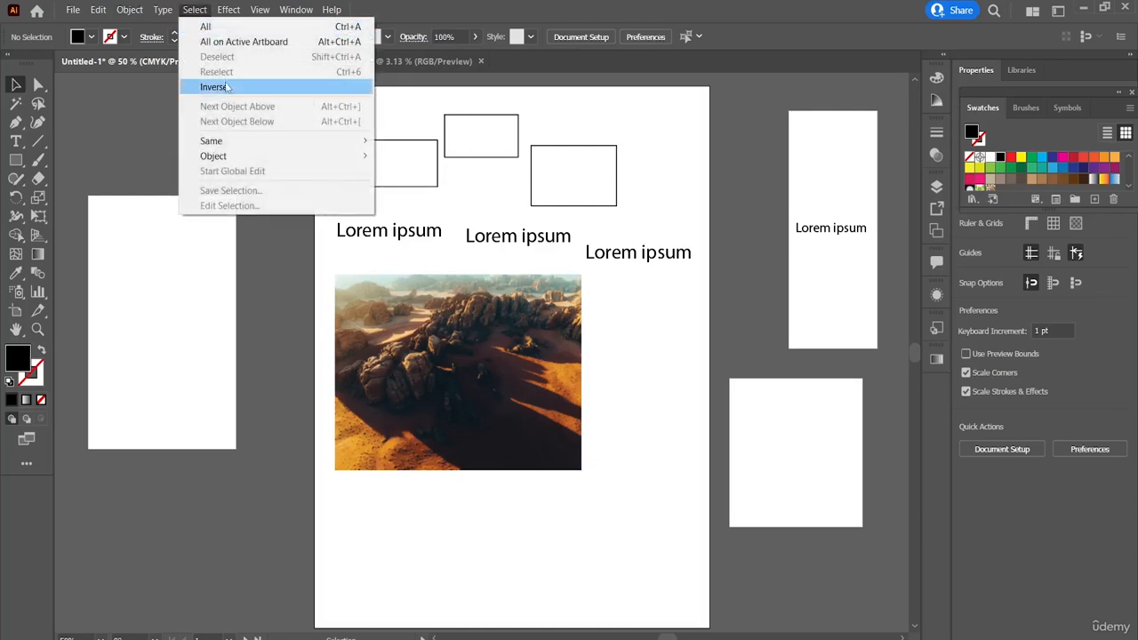
pyautogui.click(668, 371)
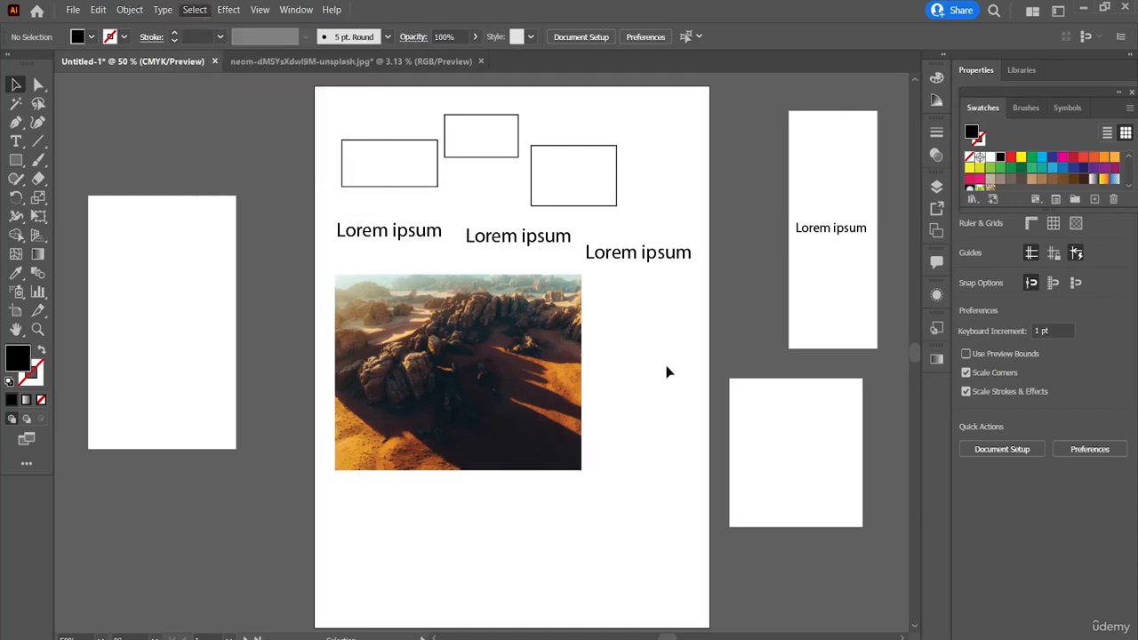
# Step: Select the desert image, apply the Inverse command to select every other object instead, and clear the selection
pyautogui.click(452, 358)
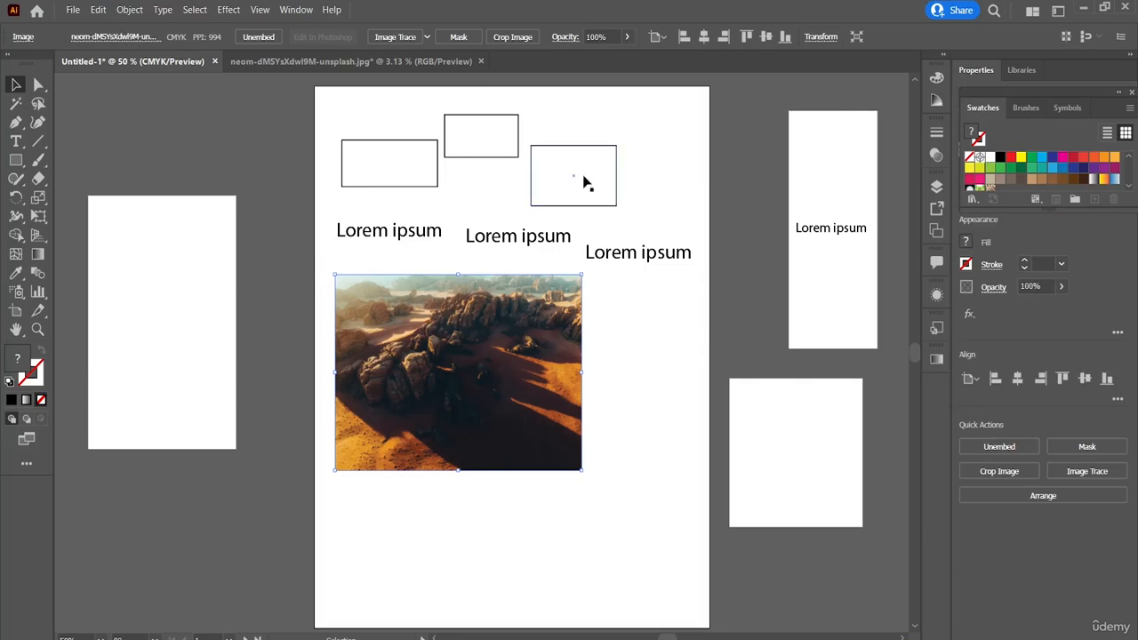
pyautogui.click(195, 10)
pyautogui.click(243, 87)
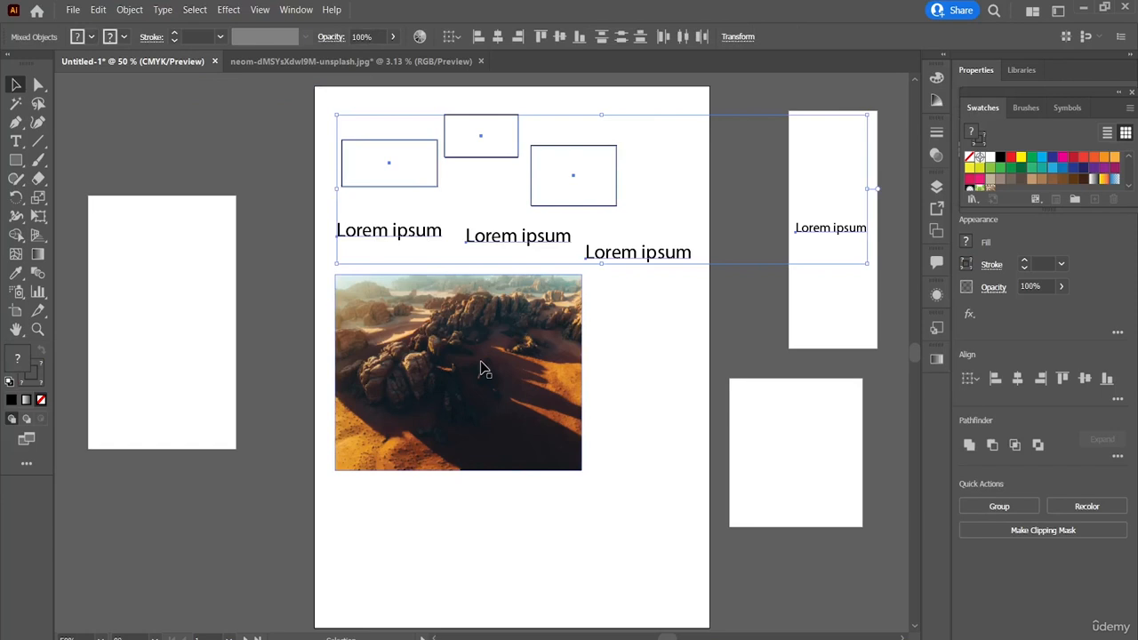
pyautogui.click(301, 123)
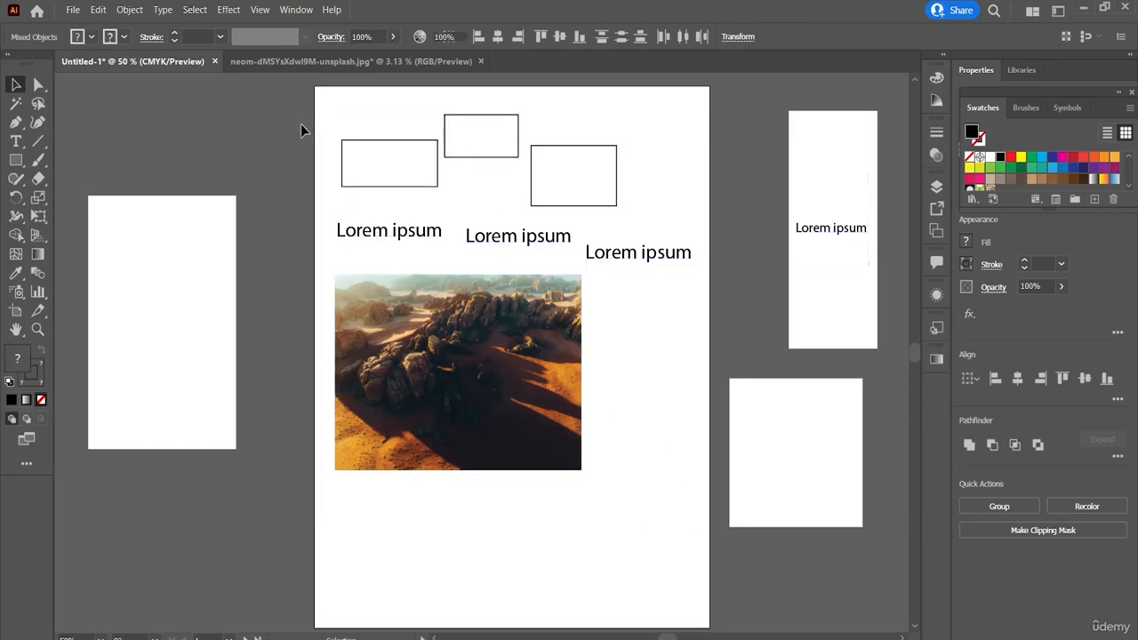
# Step: Select the two leftmost rectangles on the main artboard and apply Inverse to select all other objects instead
pyautogui.moveTo(332, 112); pyautogui.dragTo(499, 183)
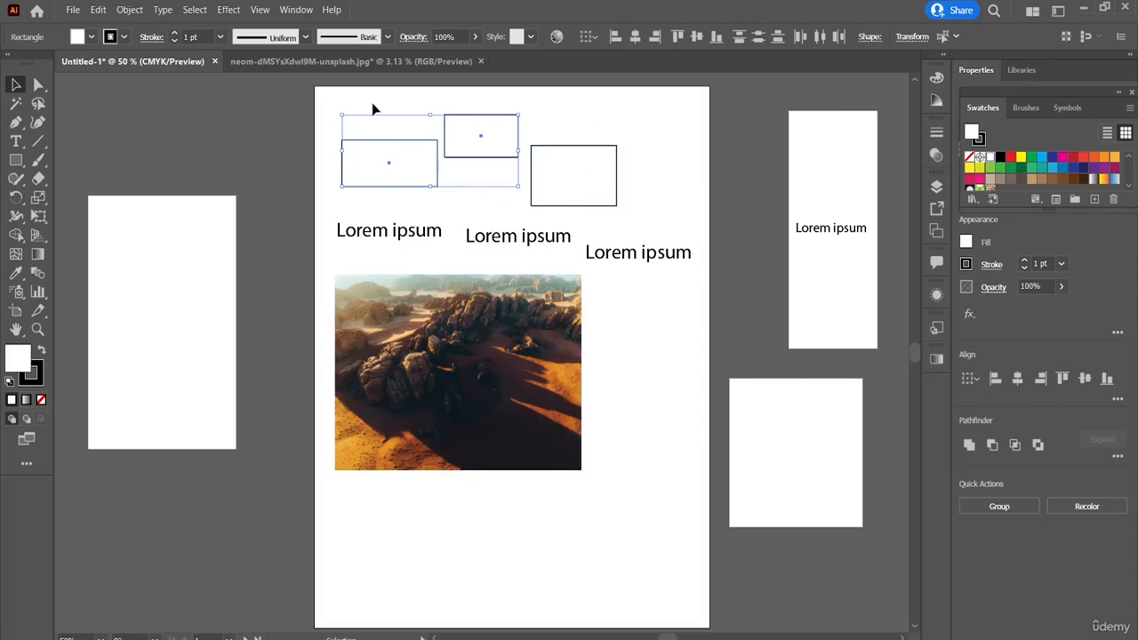
pyautogui.click(194, 9)
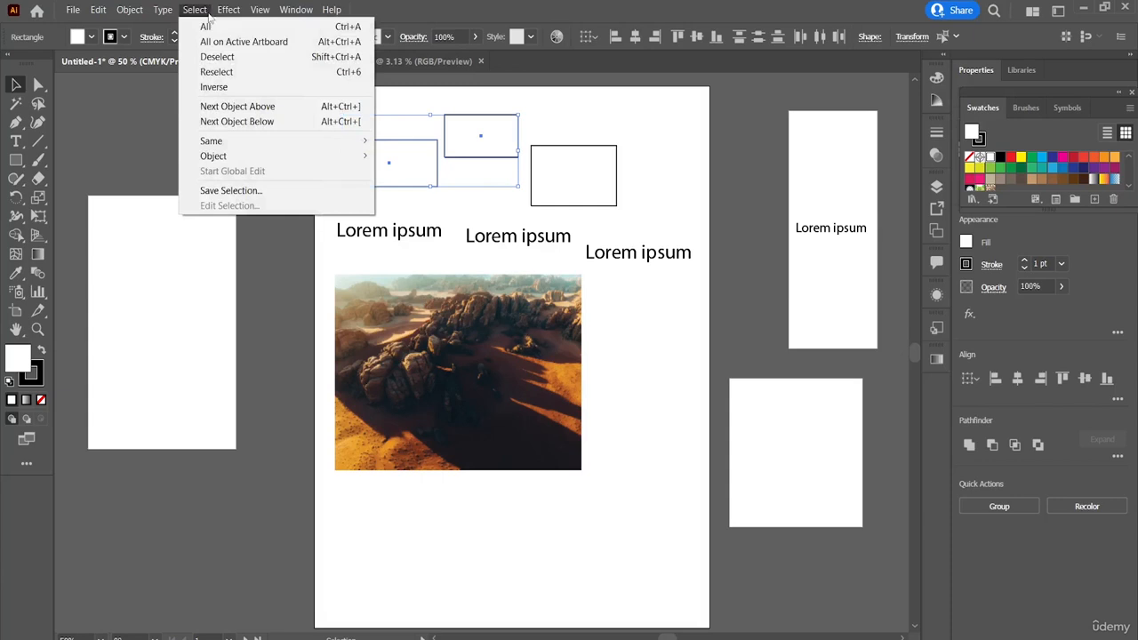
pyautogui.click(229, 88)
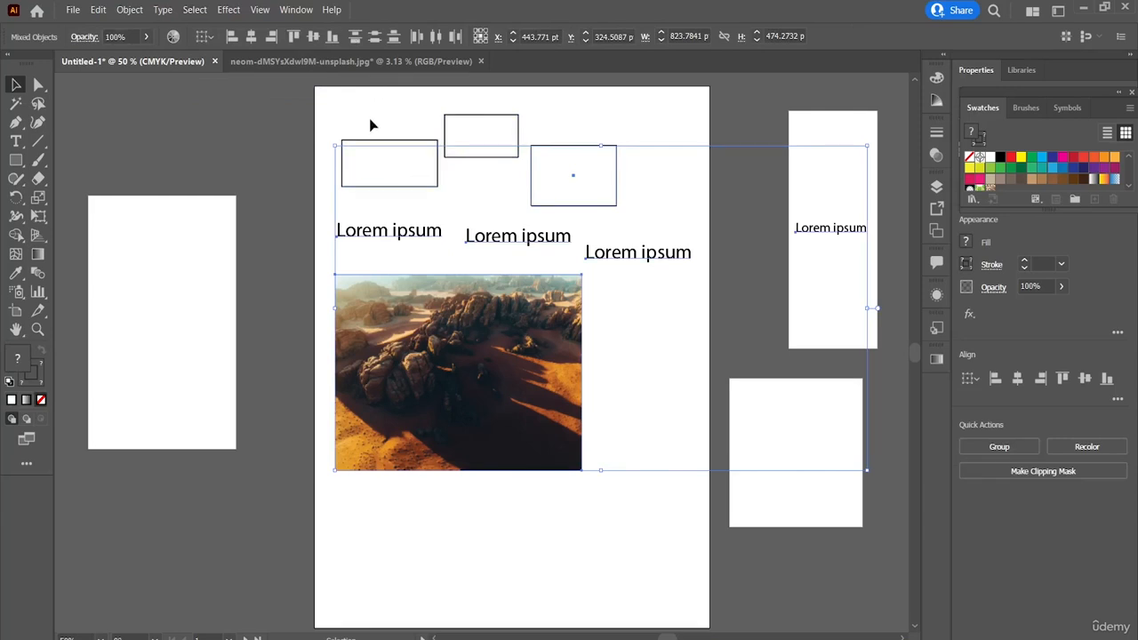
# Step: Apply the Reselect command to repeat the last selection command on the inverted selection
pyautogui.click(188, 12)
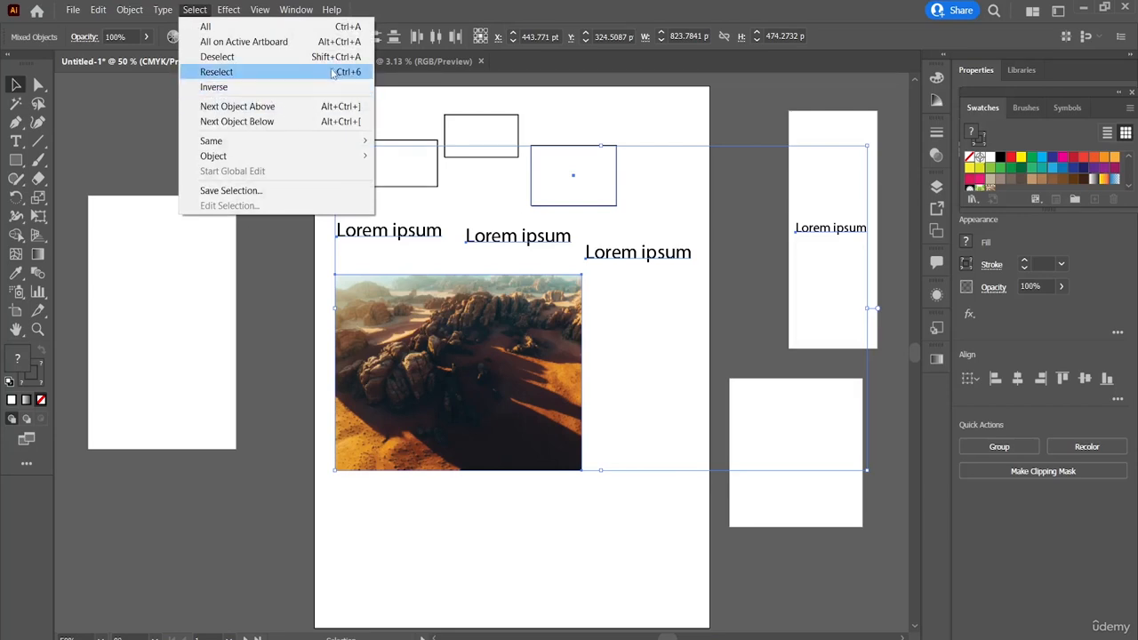
pyautogui.click(199, 12)
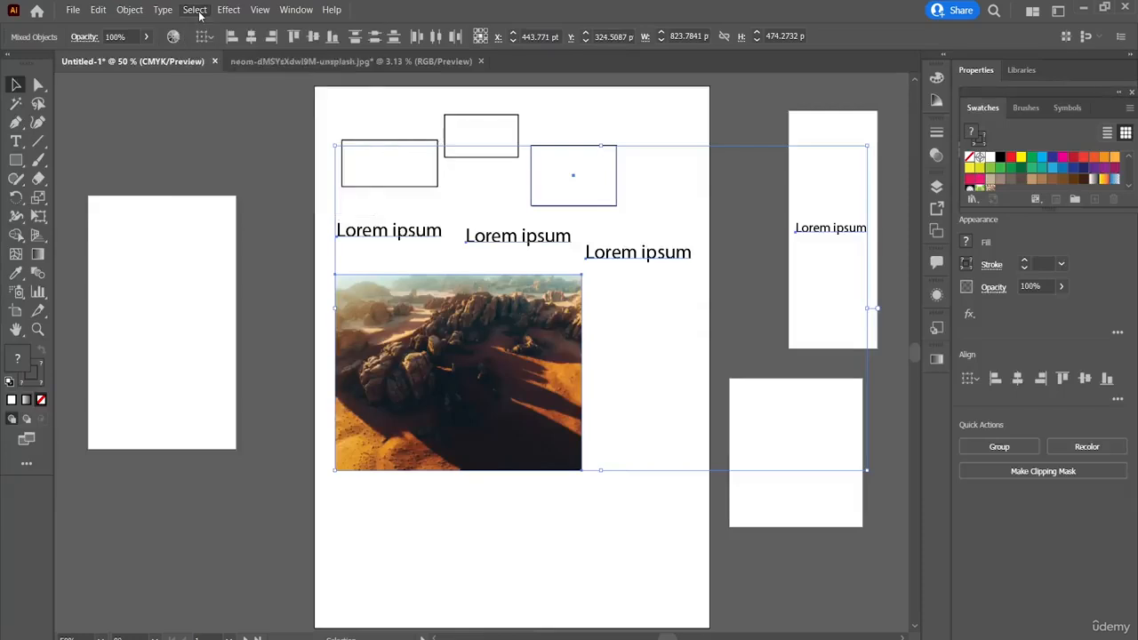
pyautogui.click(195, 11)
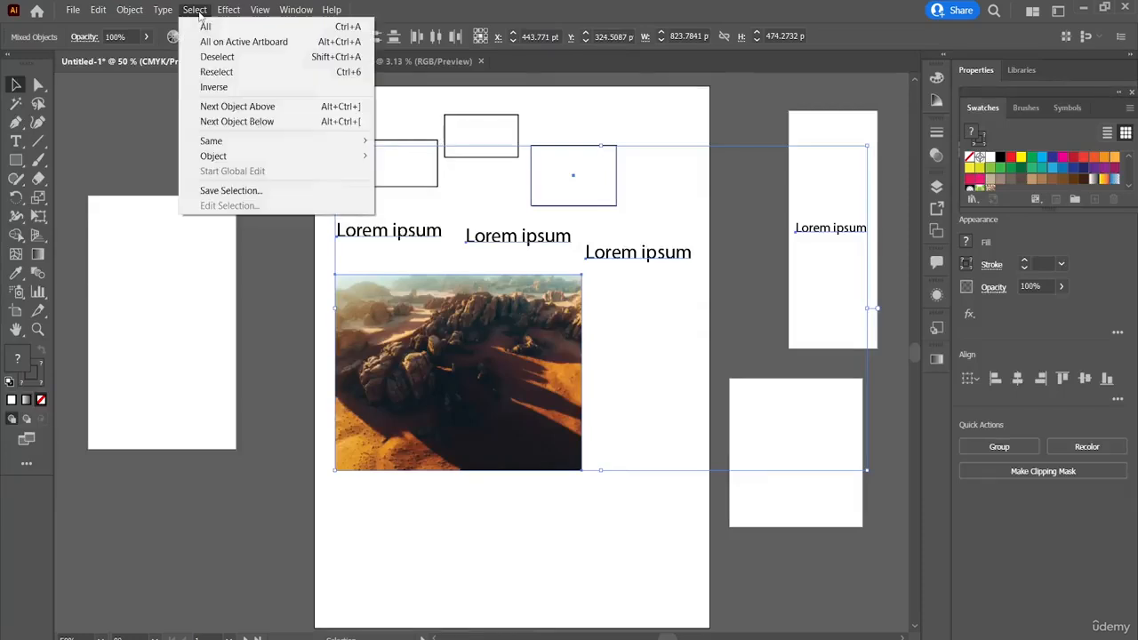
pyautogui.click(279, 70)
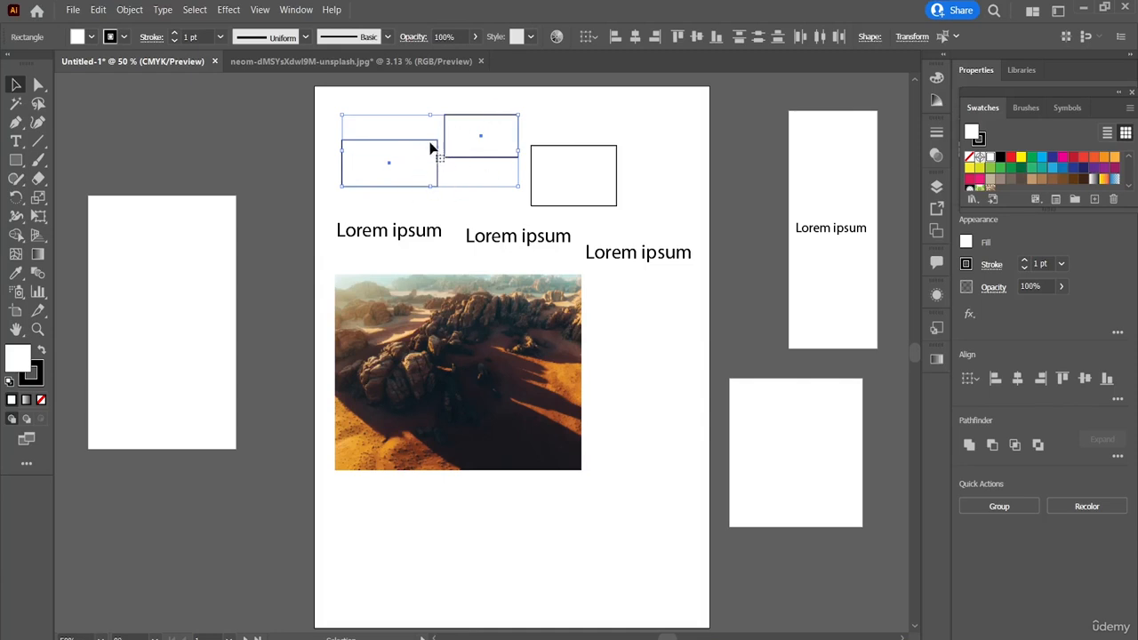
# Step: Apply Next Object Above to the two selected rectangles, apply Next Object Below, and clear the selection
pyautogui.click(194, 10)
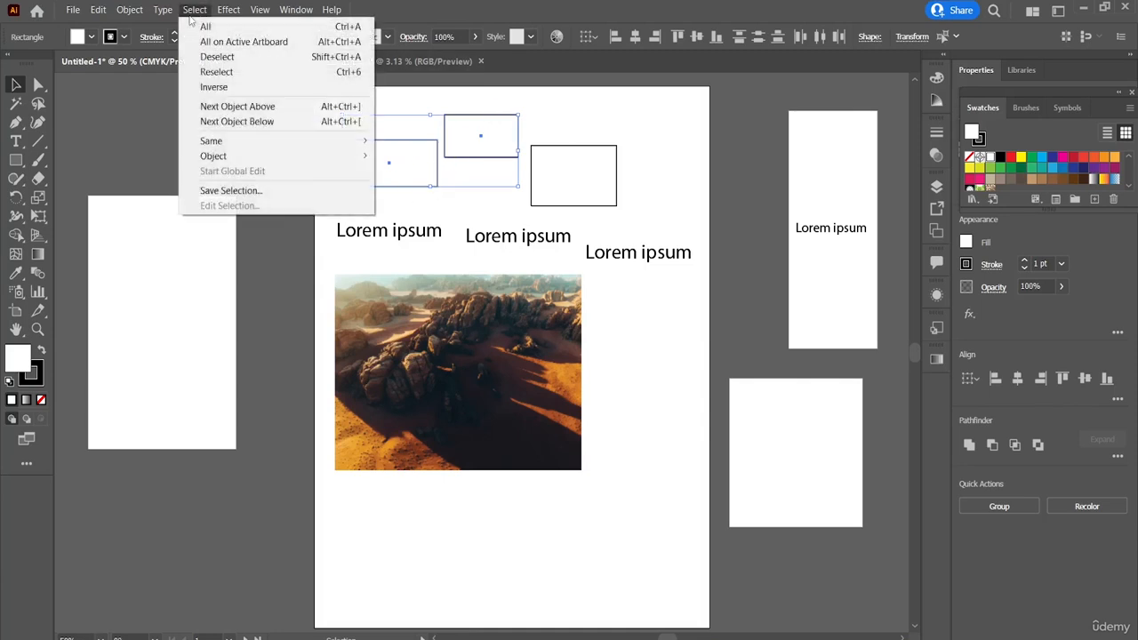
pyautogui.click(293, 108)
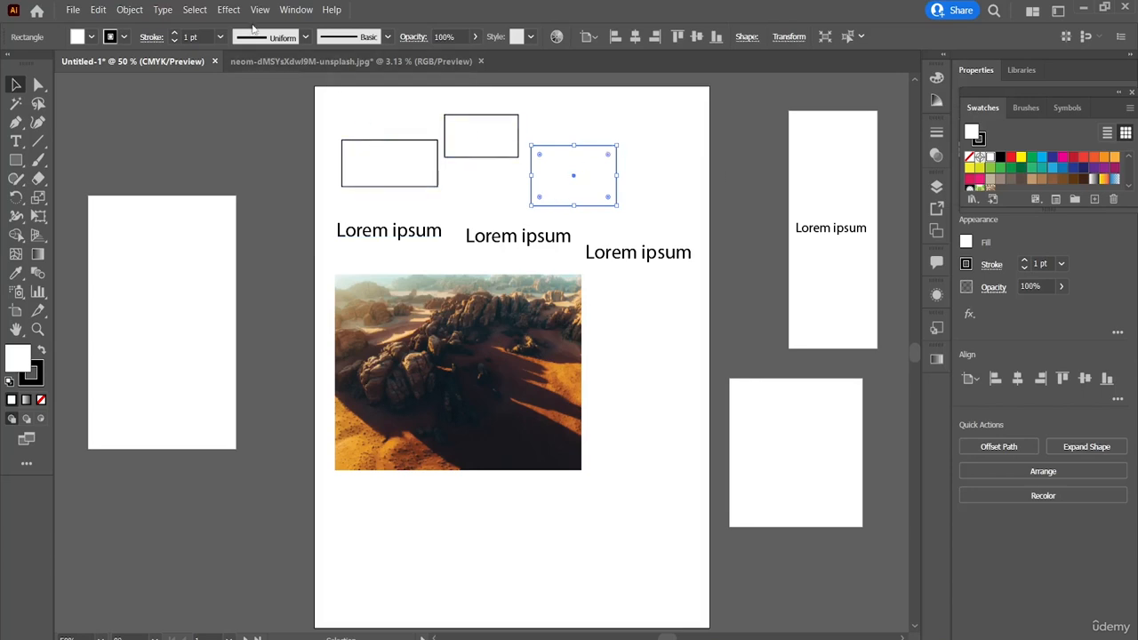
pyautogui.click(195, 9)
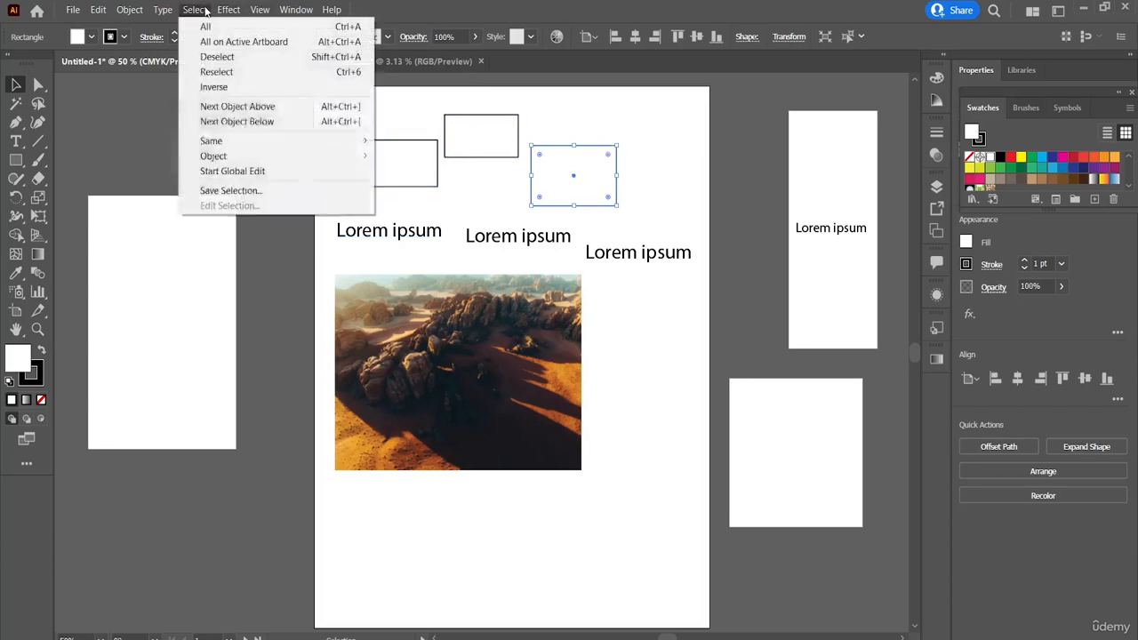
pyautogui.click(252, 122)
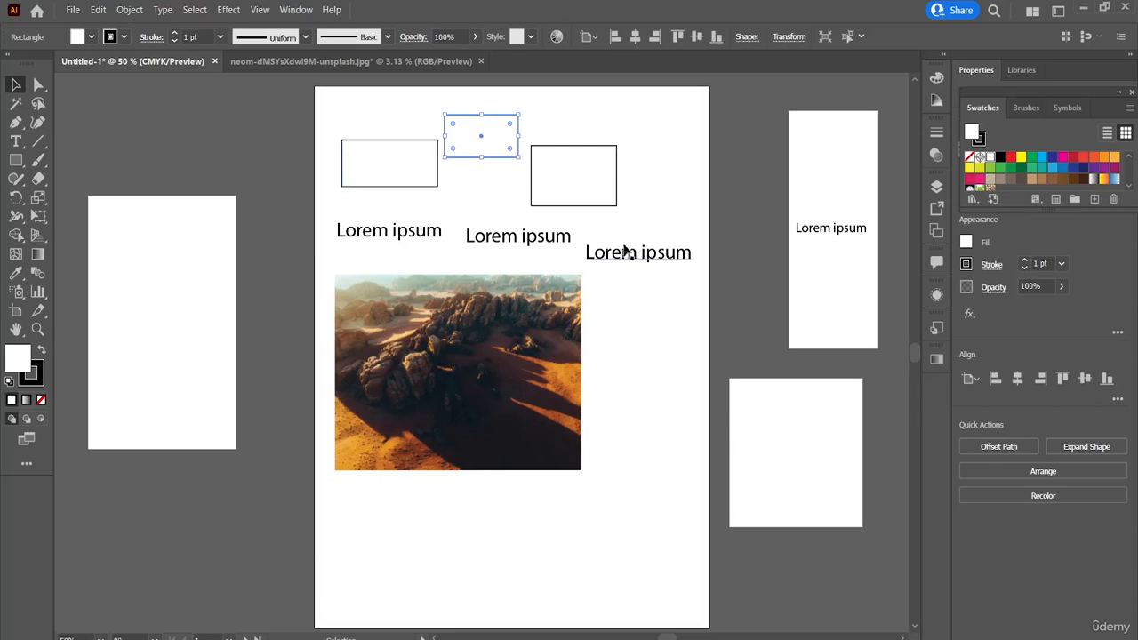
pyautogui.click(515, 178)
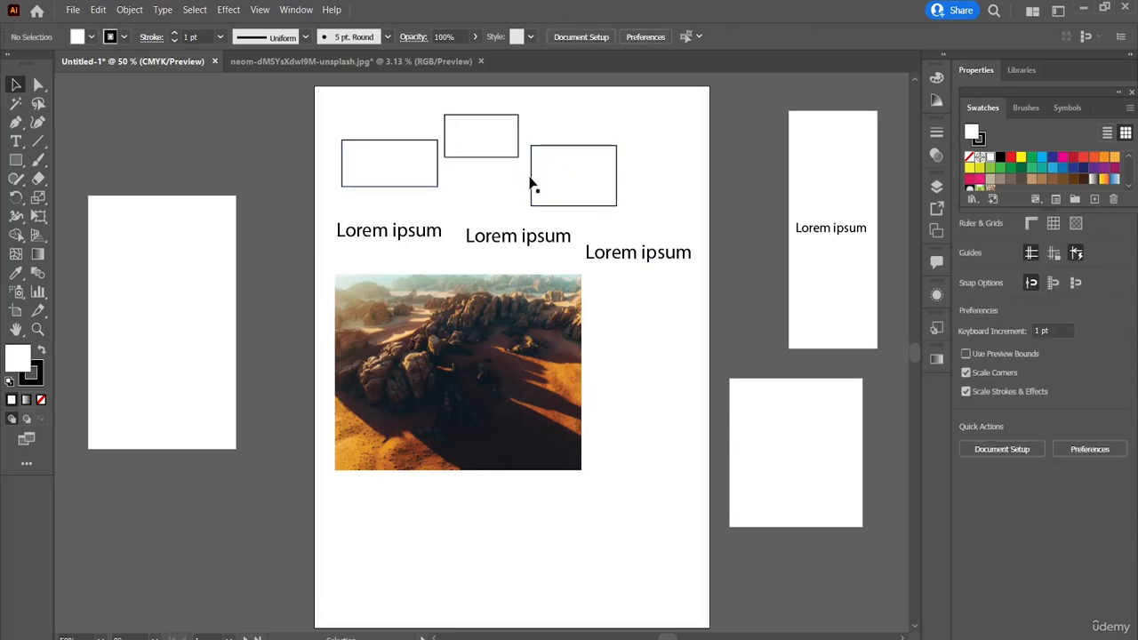
# Step: Move the right and left rectangles toward the middle one so that all three overlap, and deselect them
pyautogui.moveTo(534, 183); pyautogui.dragTo(488, 167)
pyautogui.click(635, 115)
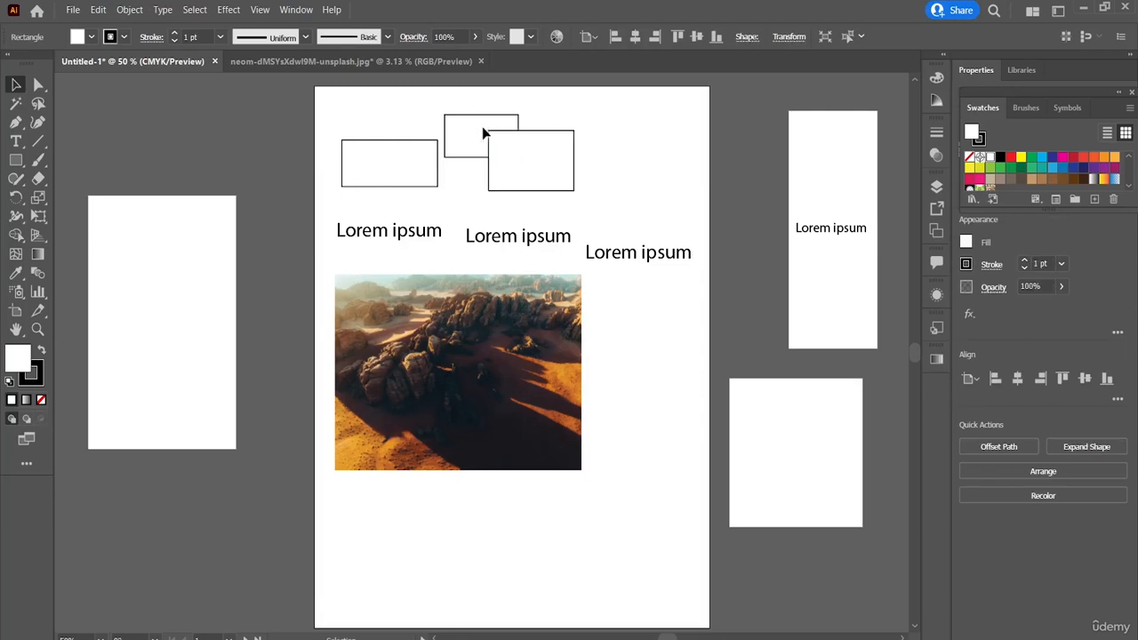
pyautogui.click(476, 132)
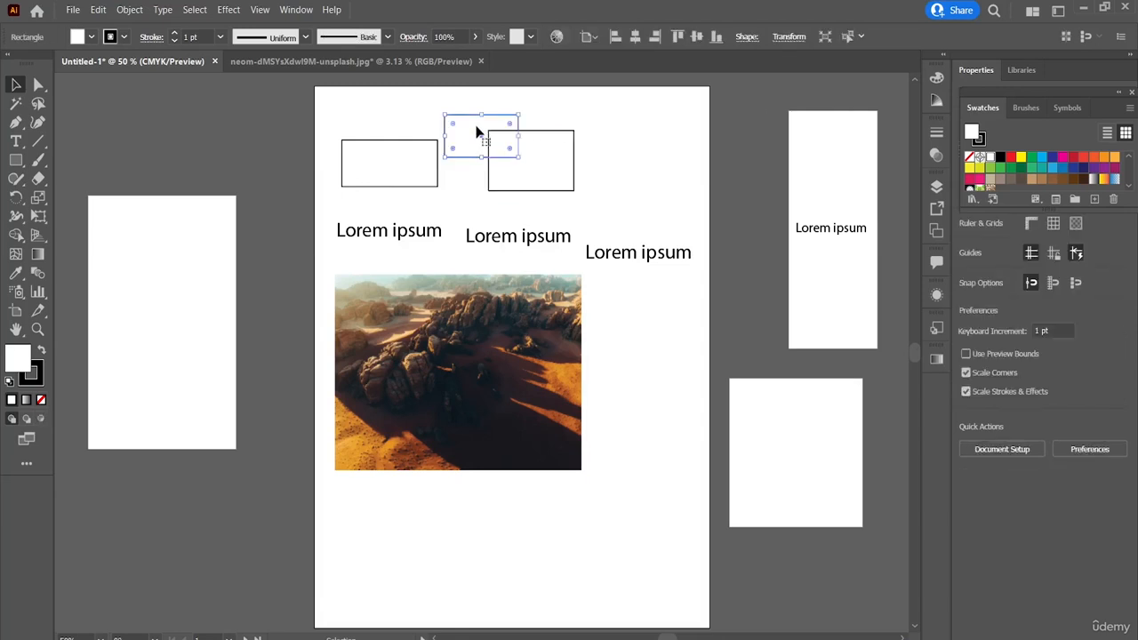
pyautogui.click(426, 174)
pyautogui.moveTo(422, 174); pyautogui.dragTo(491, 176)
pyautogui.click(386, 199)
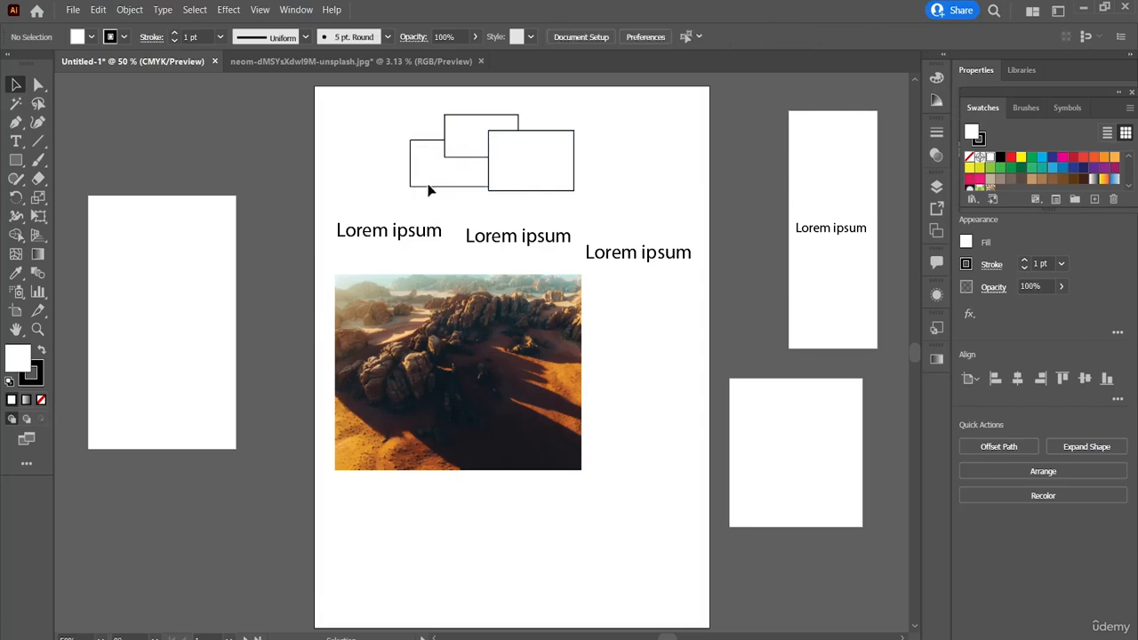
# Step: Starting from the backmost rectangle, apply Next Object Above twice to reach the frontmost rectangle, and clear the selection
pyautogui.click(435, 188)
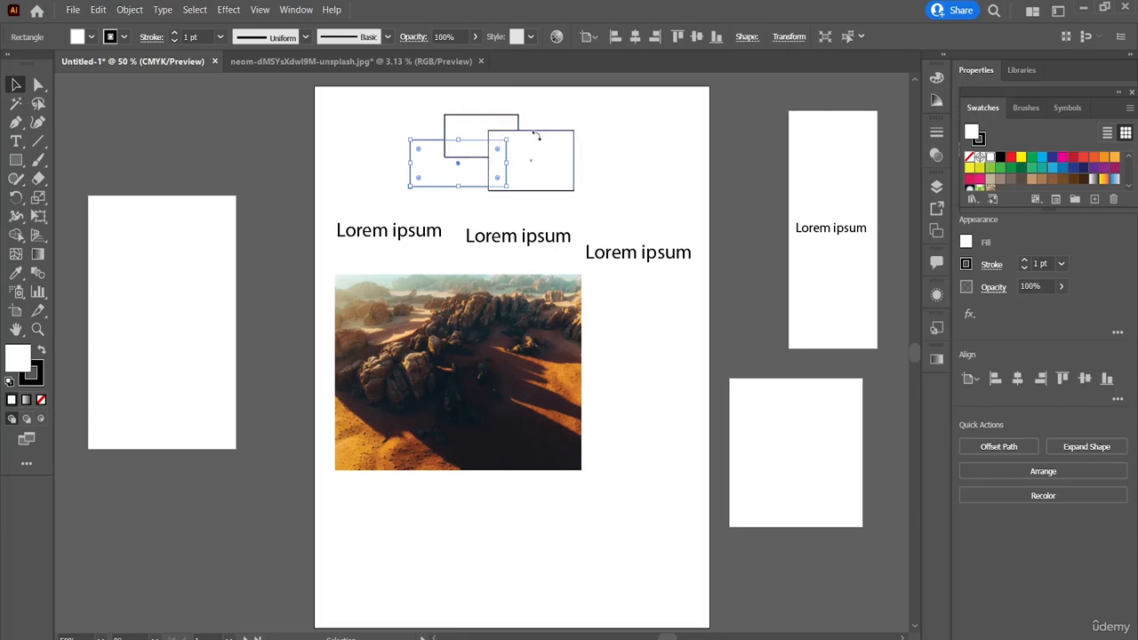
pyautogui.click(204, 14)
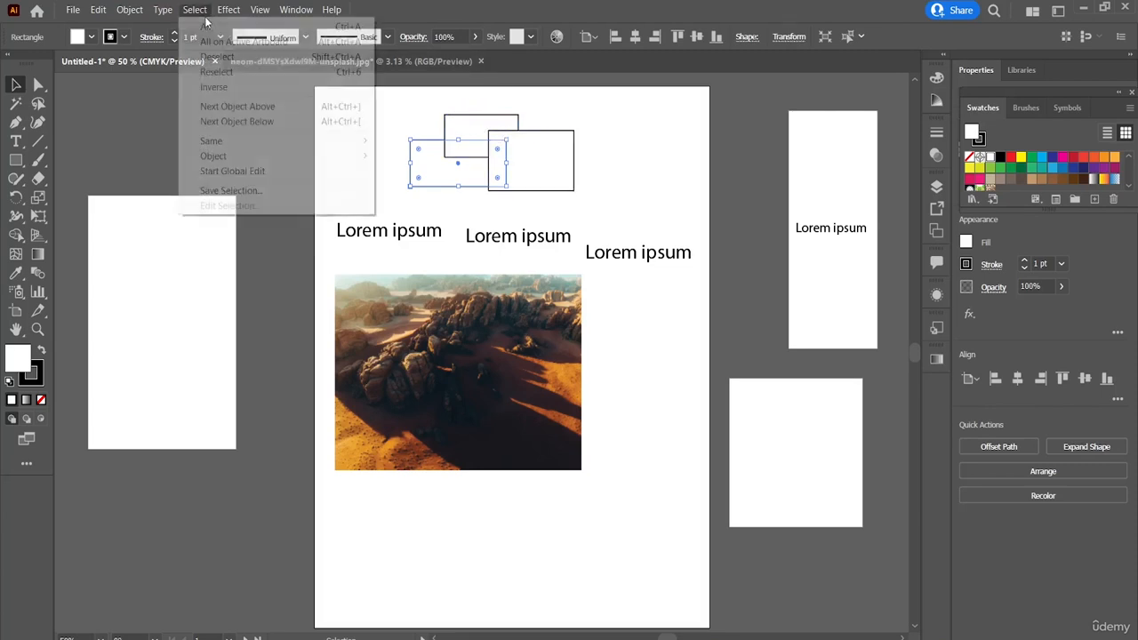
pyautogui.click(254, 107)
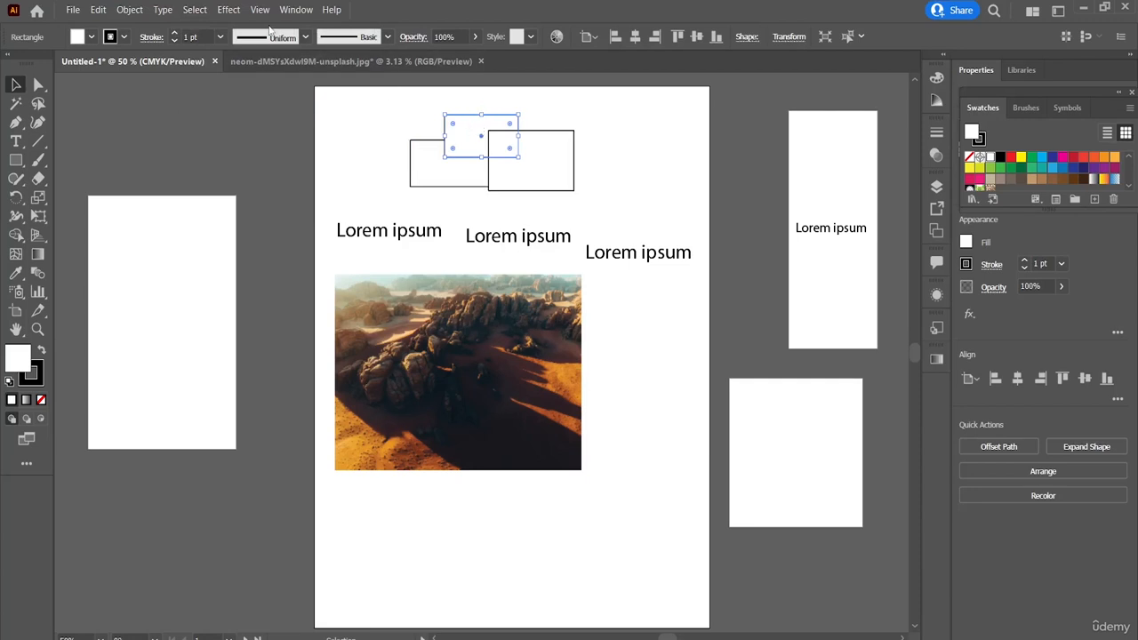
pyautogui.click(193, 9)
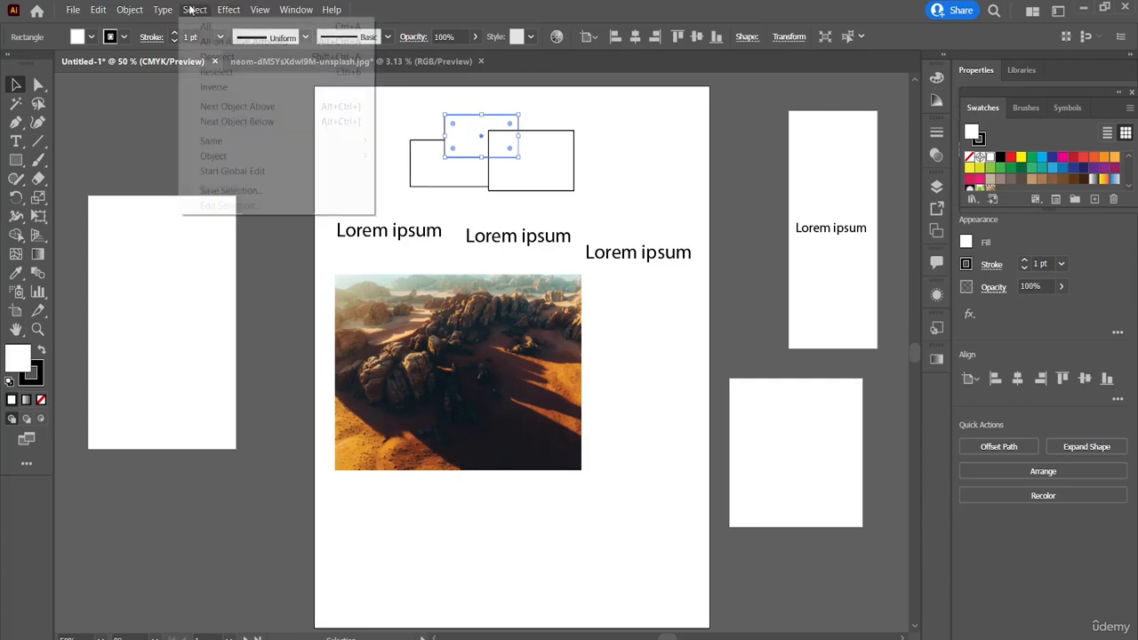
pyautogui.click(243, 110)
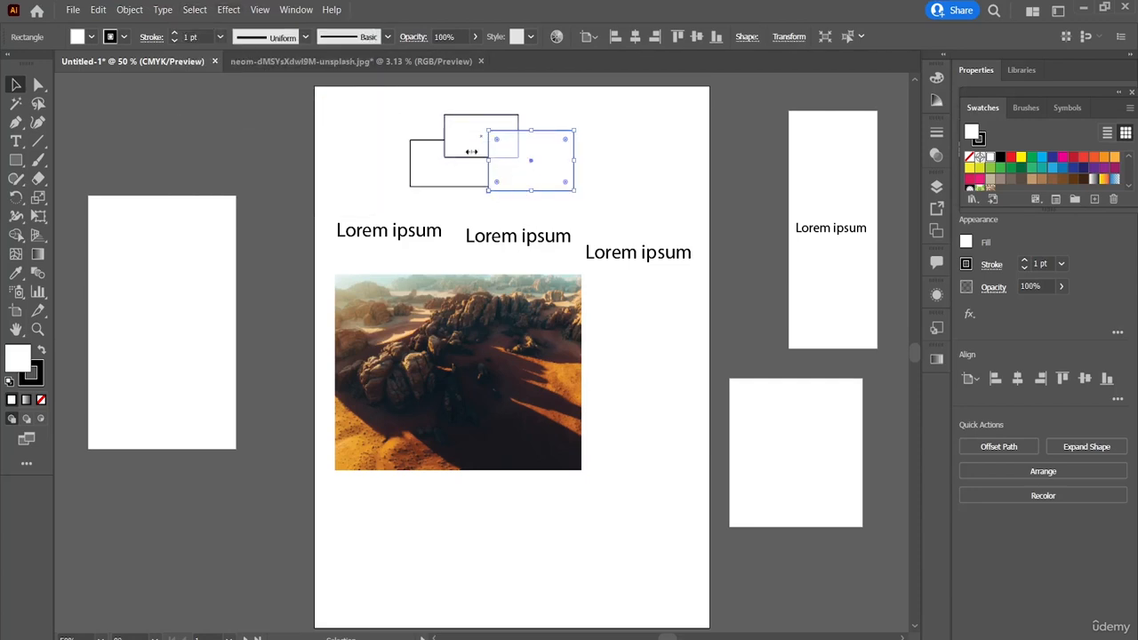
pyautogui.click(194, 9)
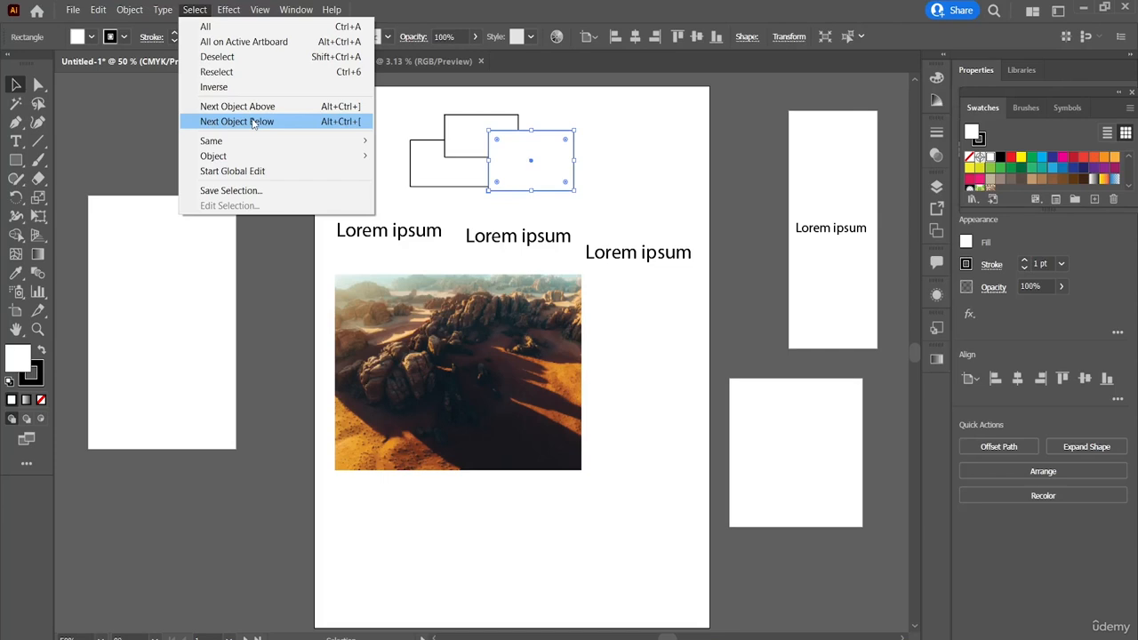
pyautogui.click(483, 208)
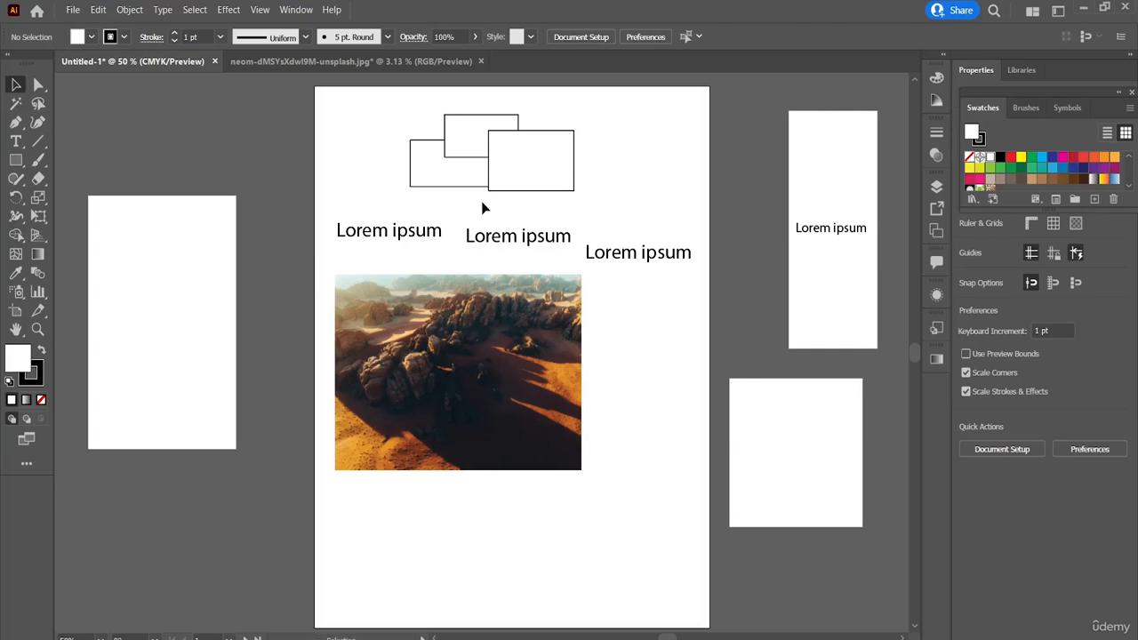
# Step: Select the frontmost rectangle and apply the Next Object Below command once
pyautogui.click(527, 191)
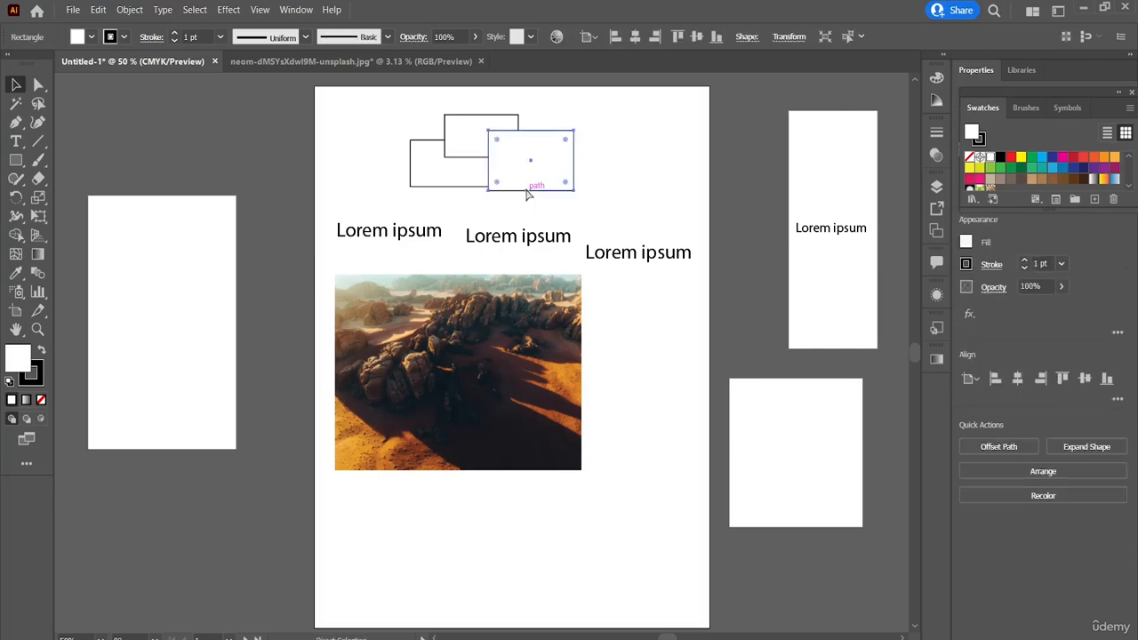
pyautogui.click(466, 140)
pyautogui.click(430, 149)
pyautogui.click(541, 154)
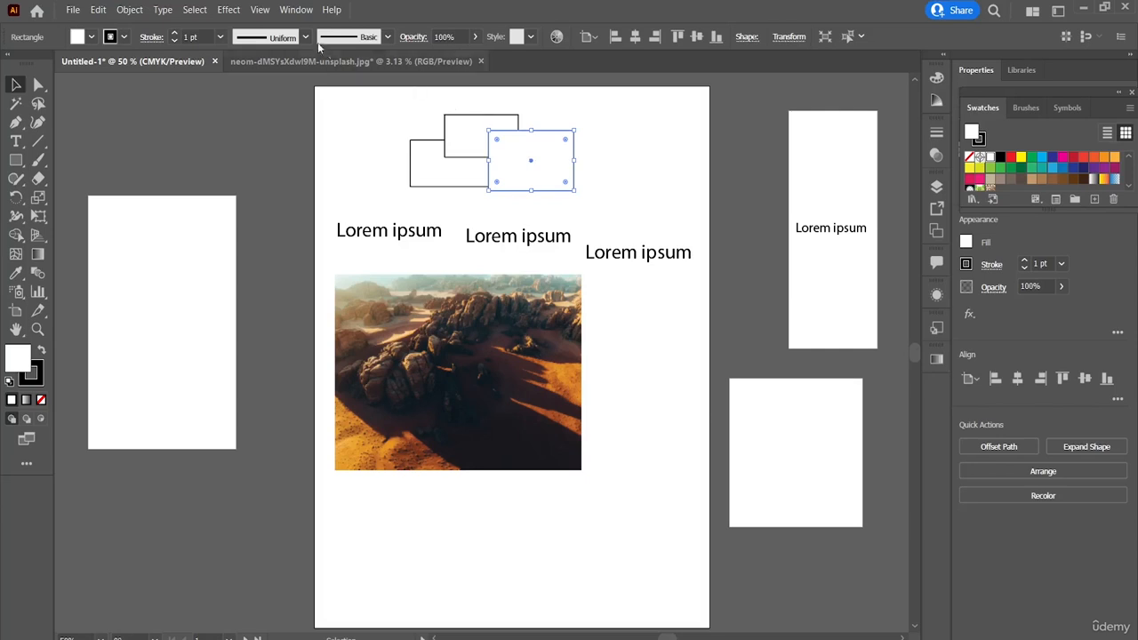
pyautogui.click(201, 11)
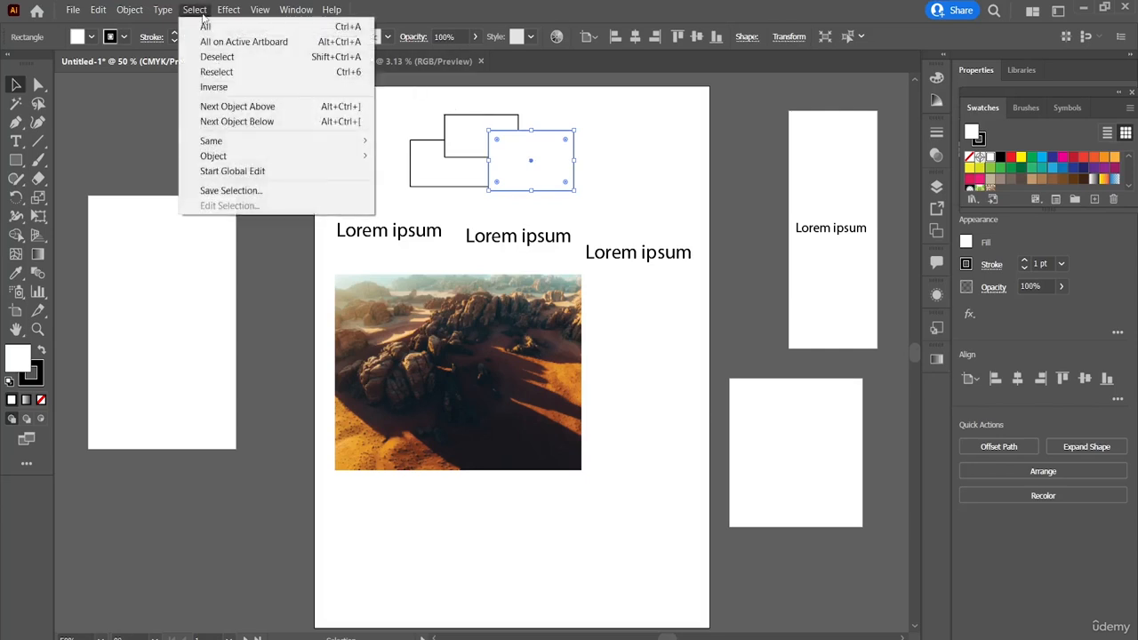
pyautogui.click(242, 124)
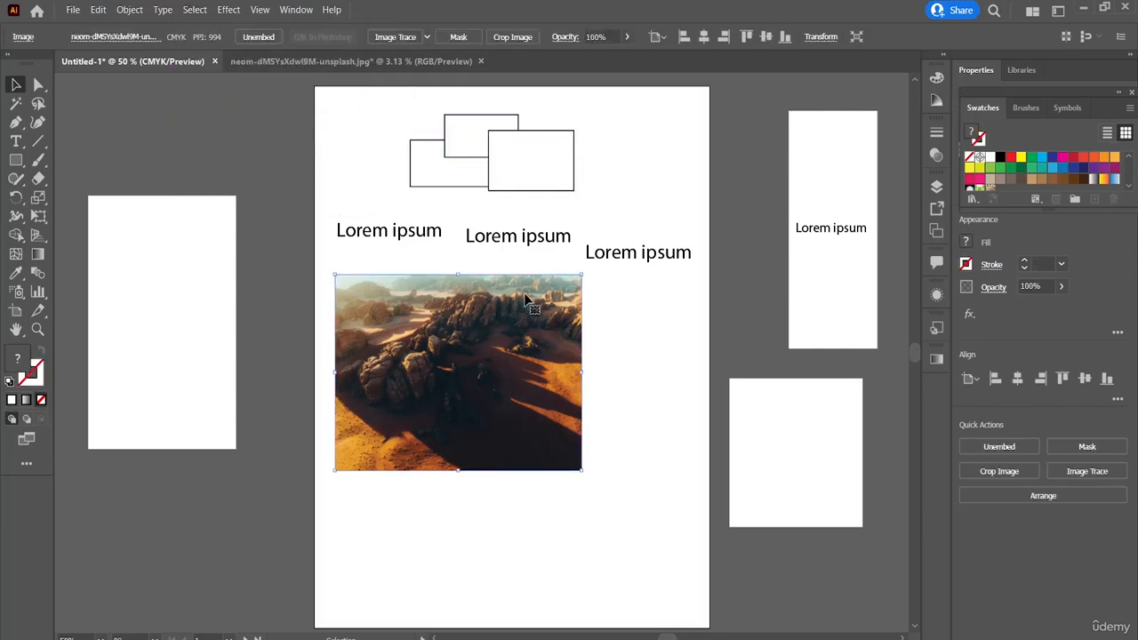
# Step: Reselect the frontmost rectangle, apply Next Object Below twice to reach the narrow artboard's Lorem ipsum text, and clear the selection
pyautogui.click(534, 185)
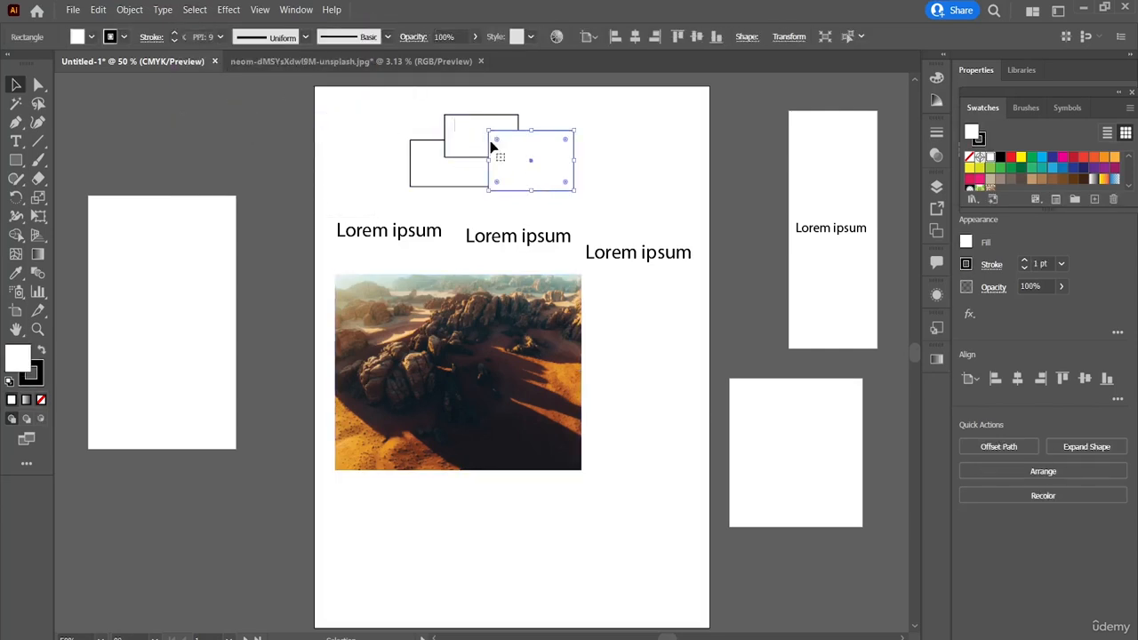
pyautogui.click(229, 10)
pyautogui.moveTo(197, 10)
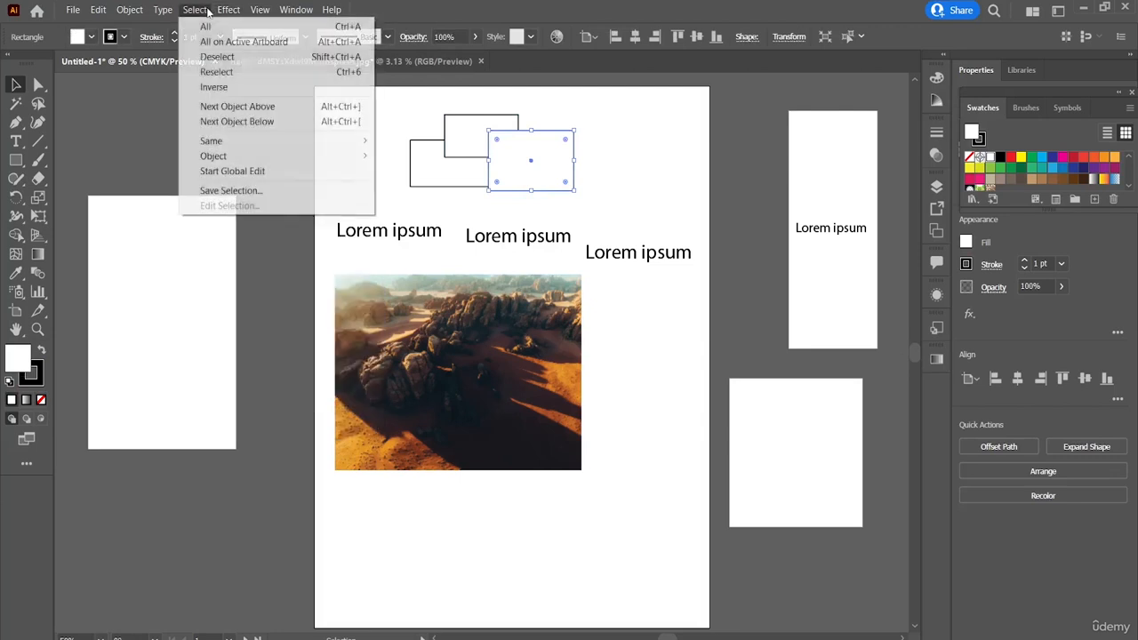
pyautogui.click(242, 121)
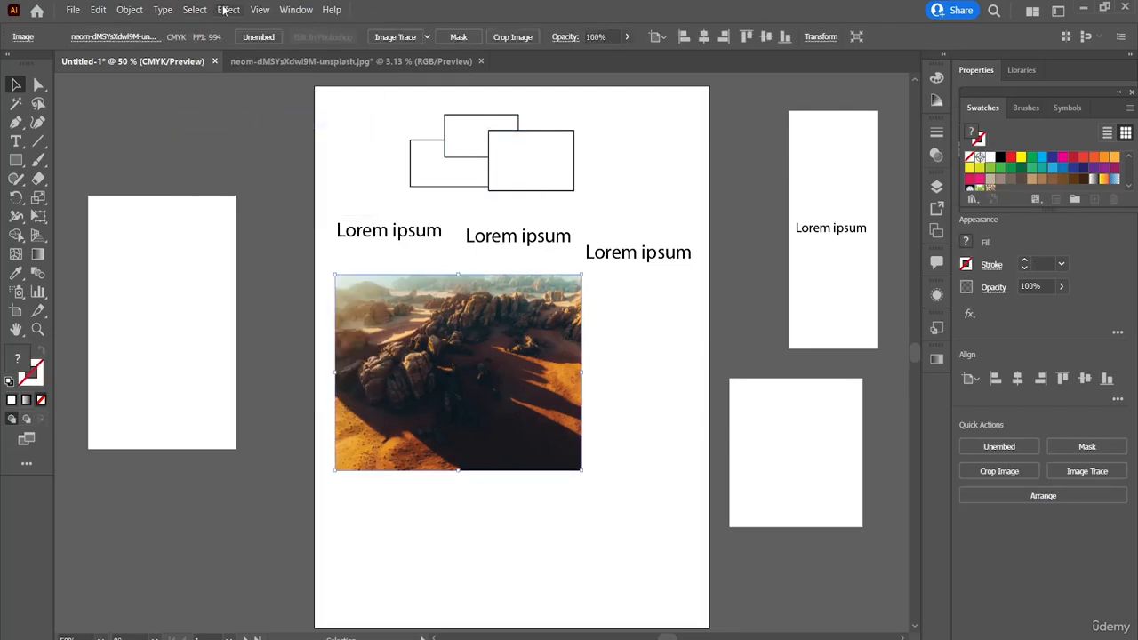
pyautogui.click(194, 9)
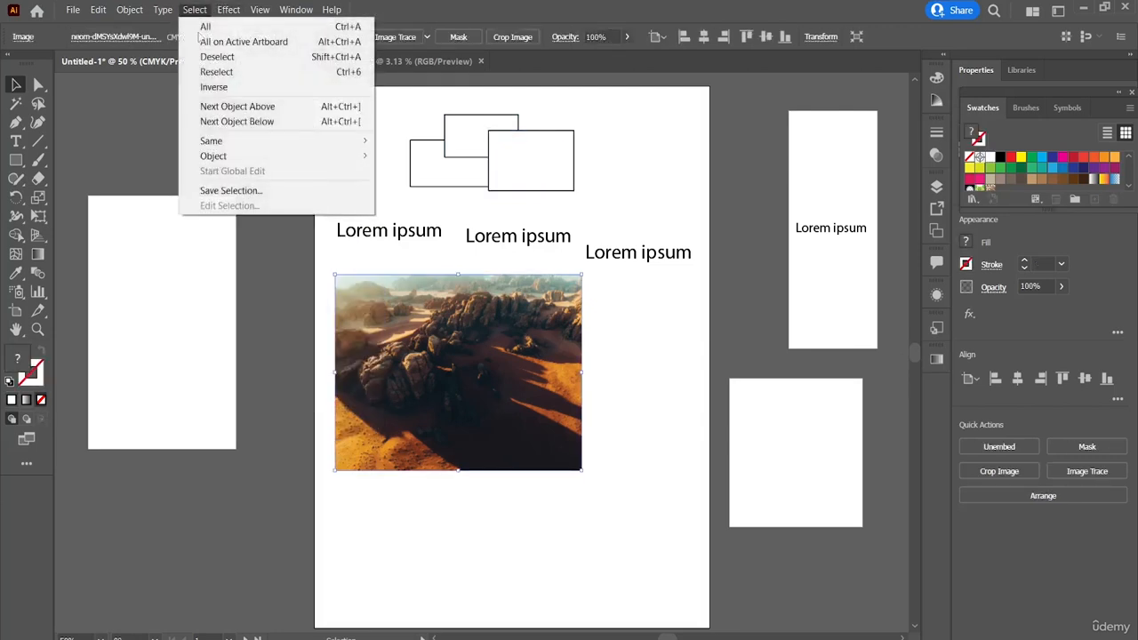
pyautogui.click(230, 120)
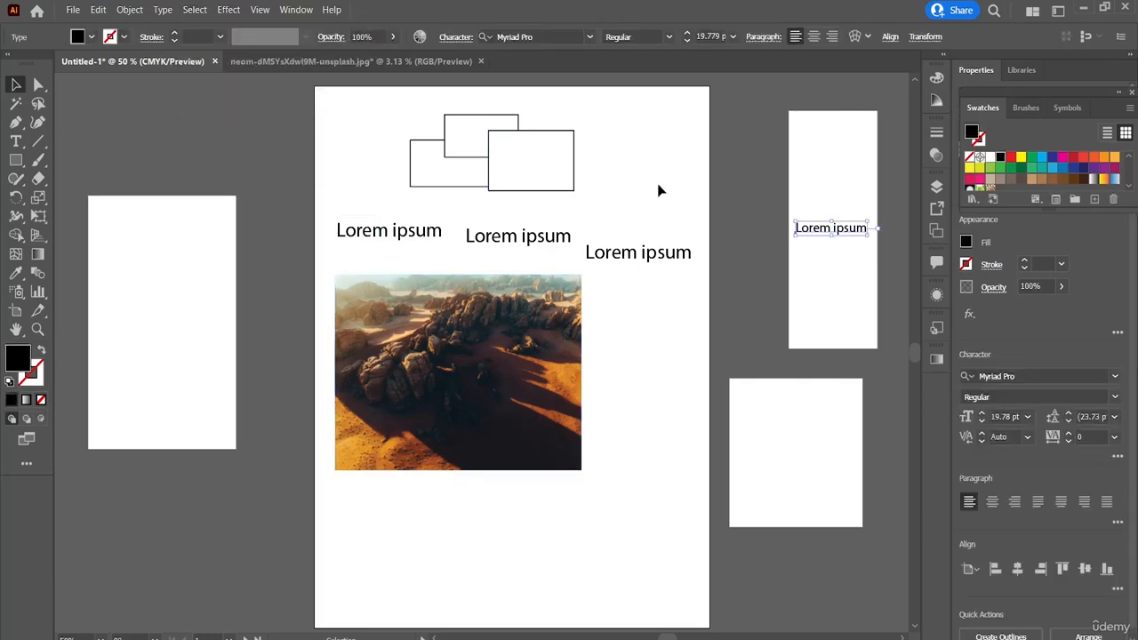
pyautogui.click(337, 142)
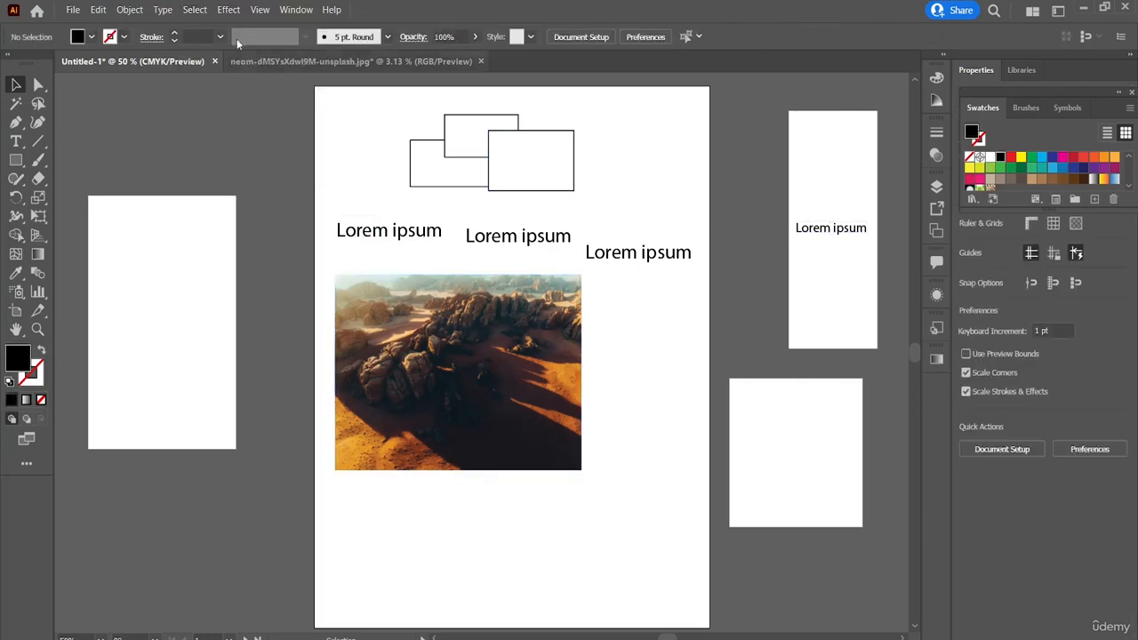
# Step: Apply the Same Appearance selection command while no object is selected
pyautogui.click(195, 9)
pyautogui.moveTo(230, 143)
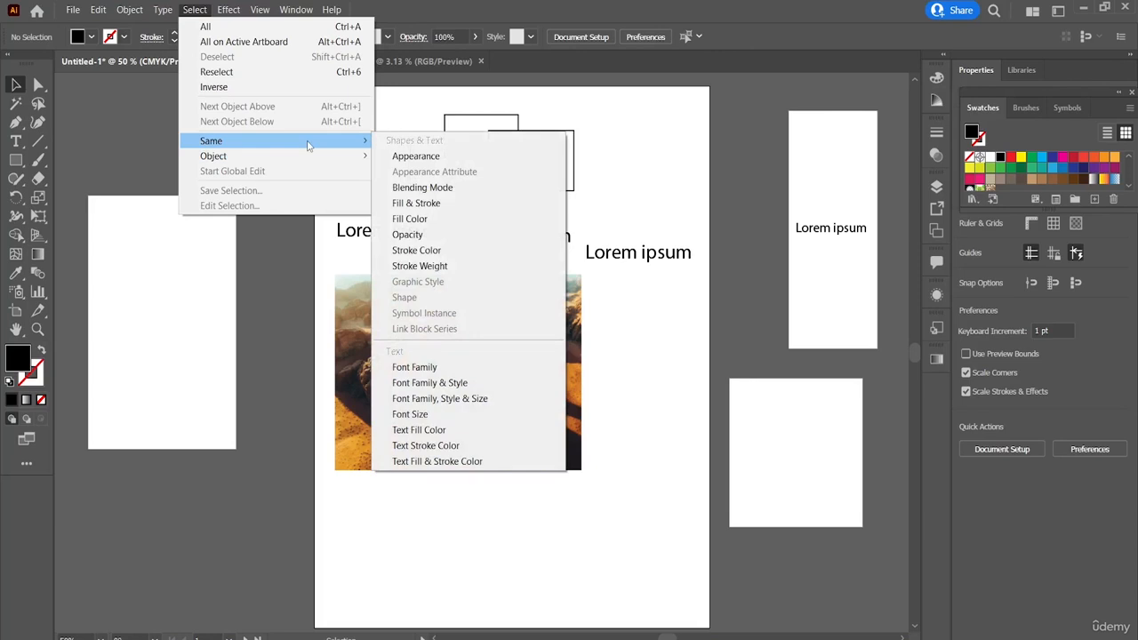
pyautogui.click(410, 157)
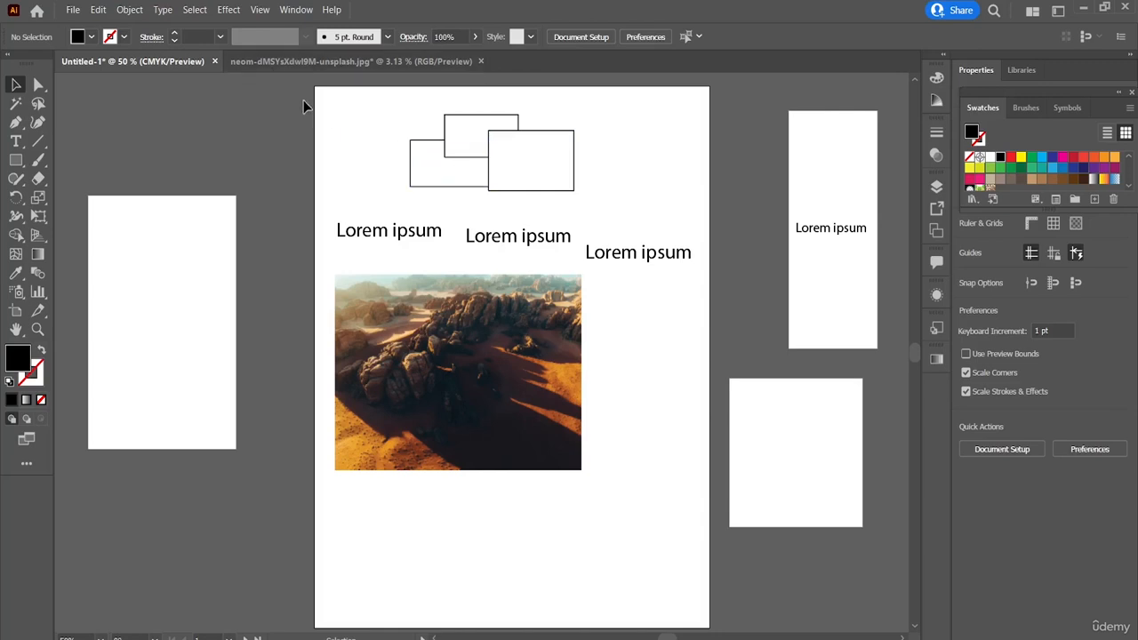
# Step: Select all three overlapping rectangles and apply the Same Appearance selection command
pyautogui.moveTo(346, 116); pyautogui.dragTo(590, 194)
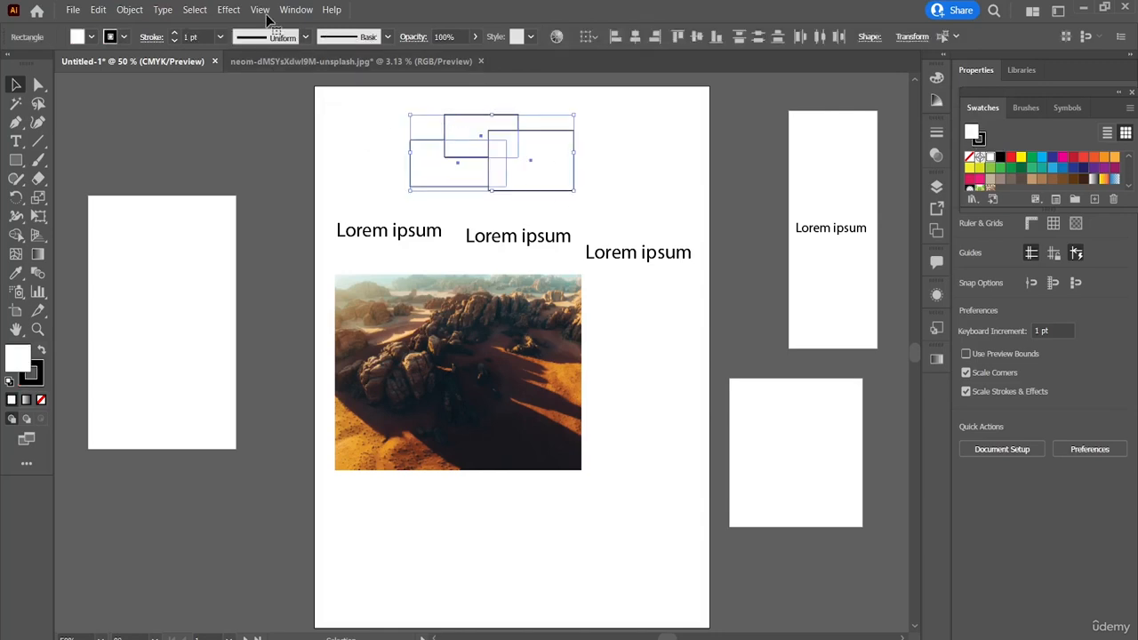
pyautogui.click(195, 10)
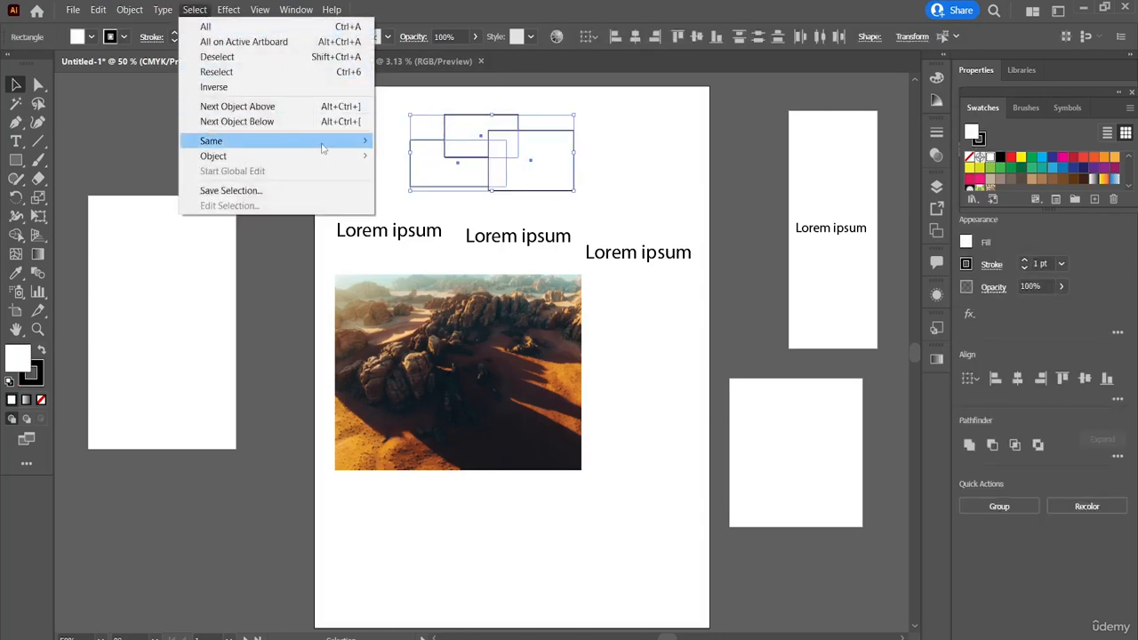
pyautogui.moveTo(356, 142)
pyautogui.click(415, 155)
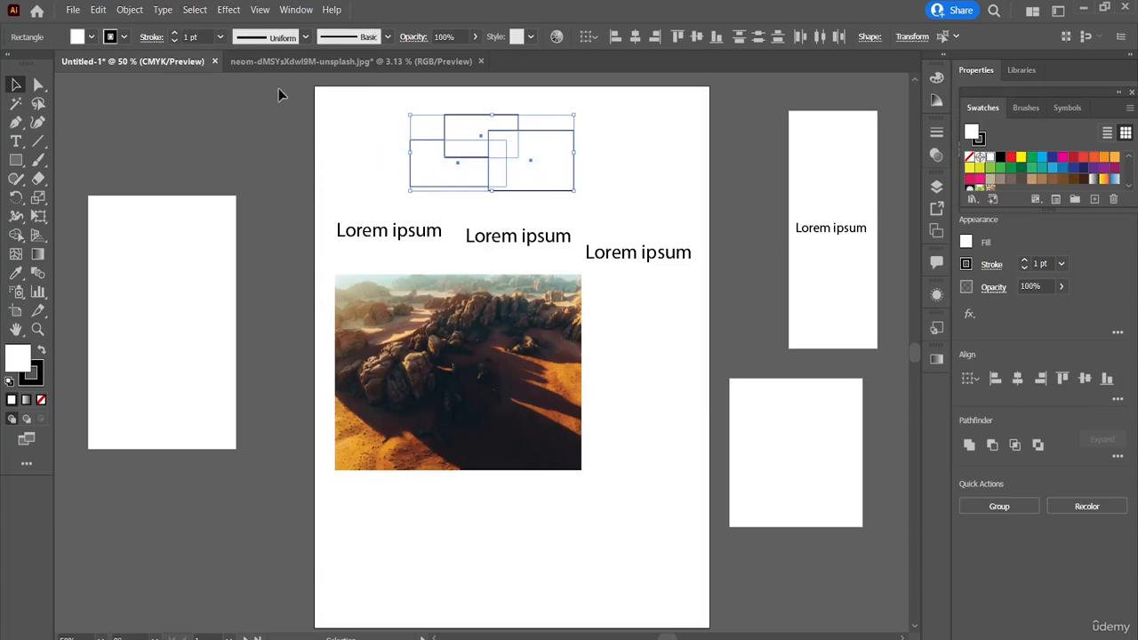
# Step: Select only the frontmost rectangle and apply the Same Appearance command to select the matching rectangles
pyautogui.click(561, 177)
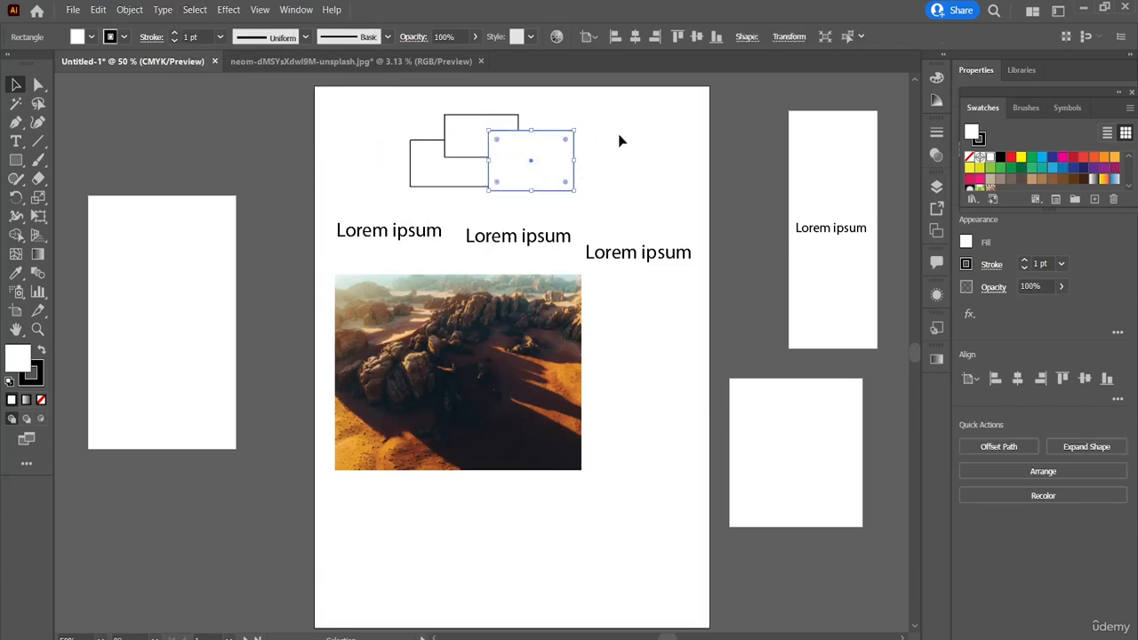
pyautogui.click(619, 140)
pyautogui.moveTo(620, 140); pyautogui.dragTo(552, 182)
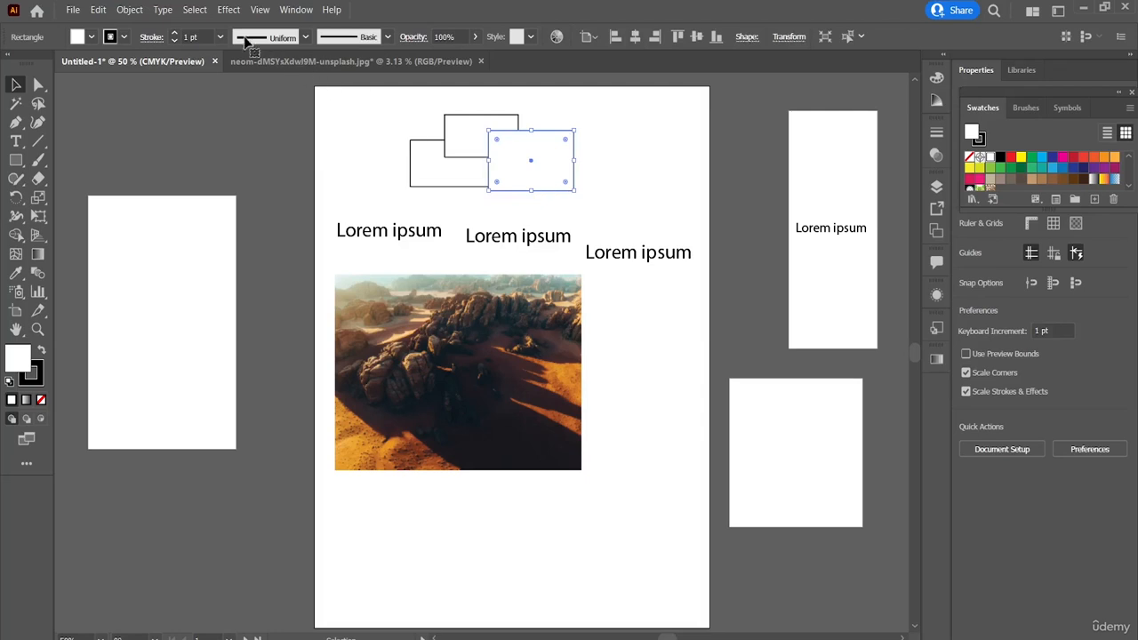
pyautogui.click(198, 11)
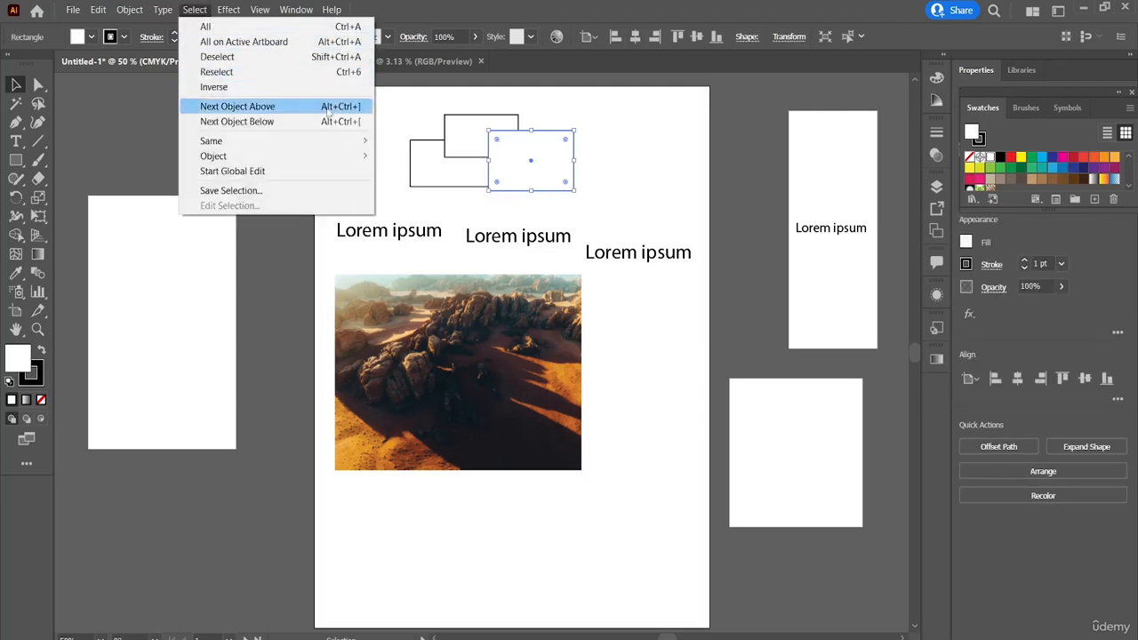
pyautogui.moveTo(337, 142)
pyautogui.click(414, 157)
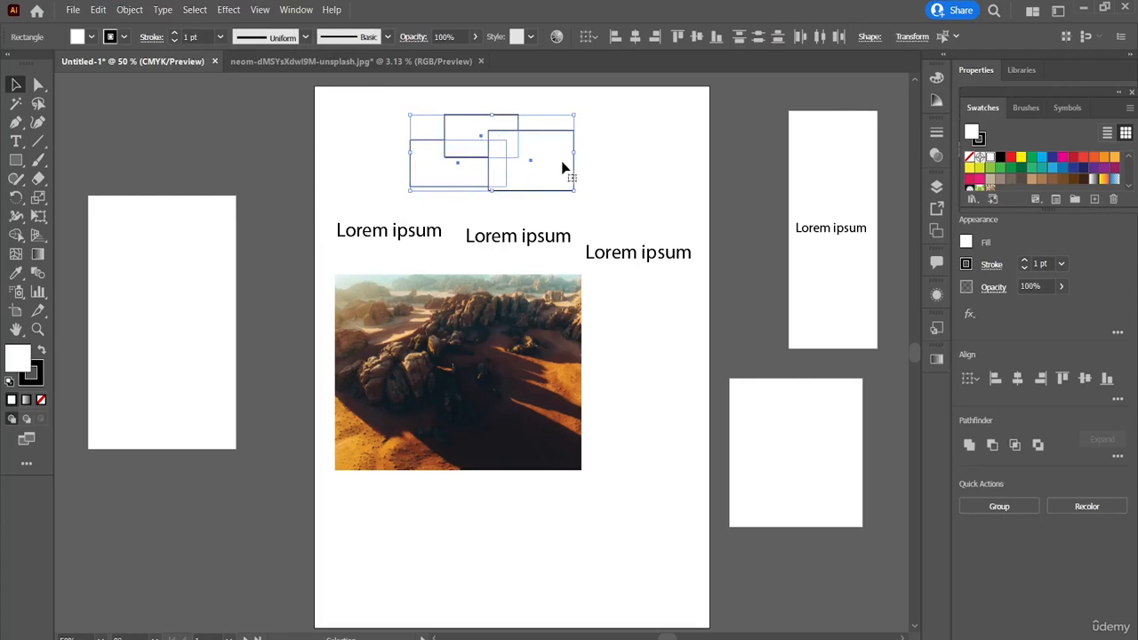
# Step: Select the rightmost Lorem ipsum text on the main artboard, apply Same Appearance, and clear the selection
pyautogui.click(655, 262)
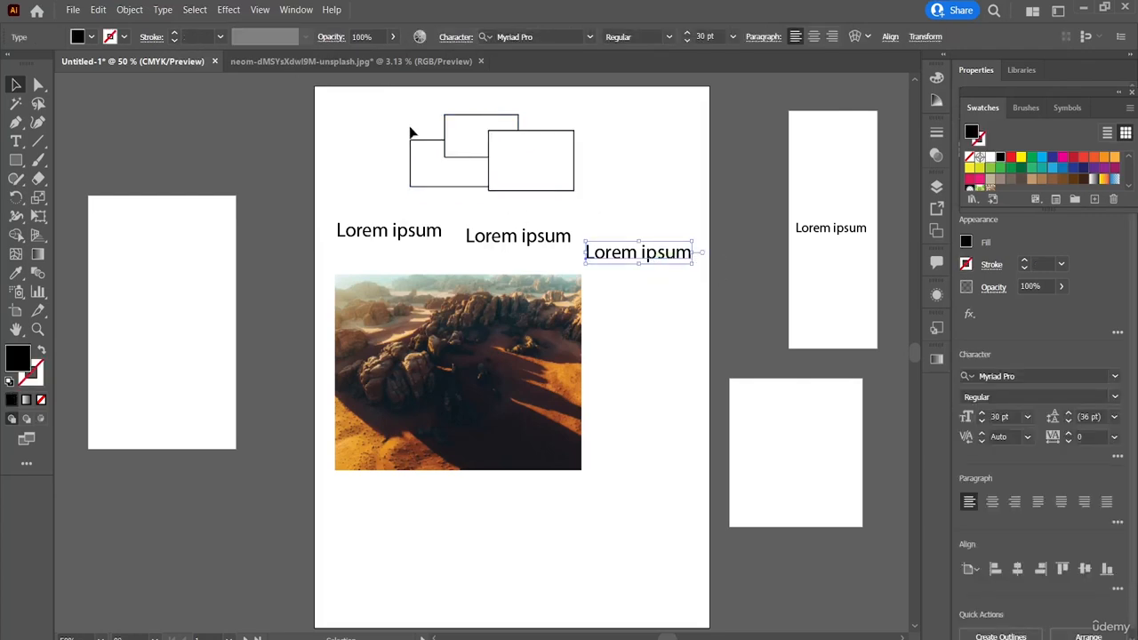
pyautogui.click(195, 10)
pyautogui.moveTo(229, 10)
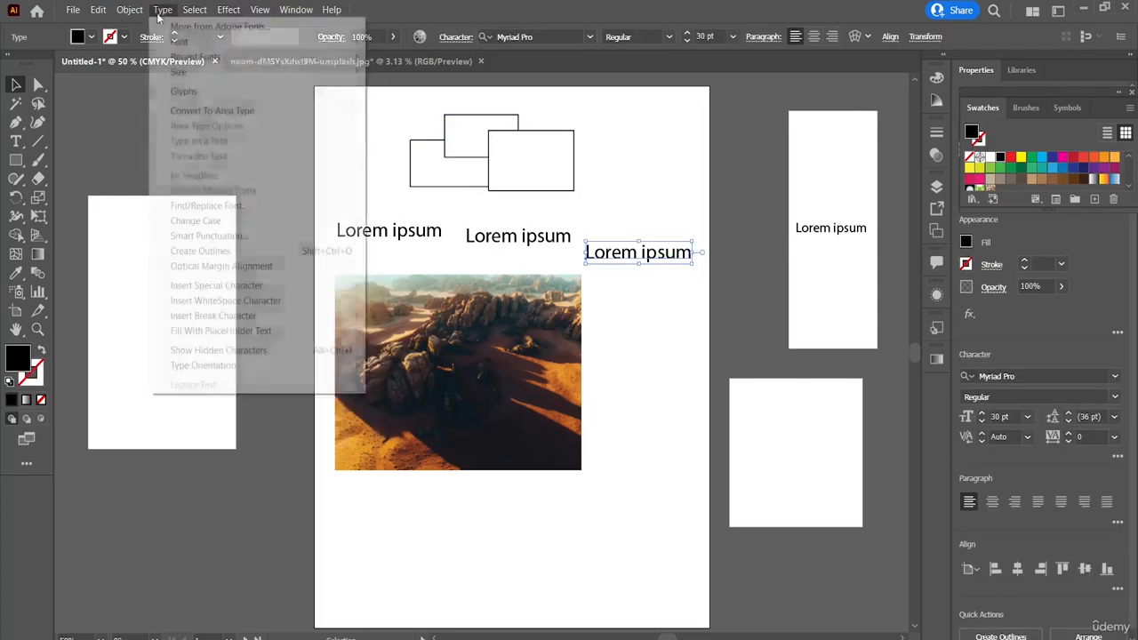
pyautogui.moveTo(191, 11)
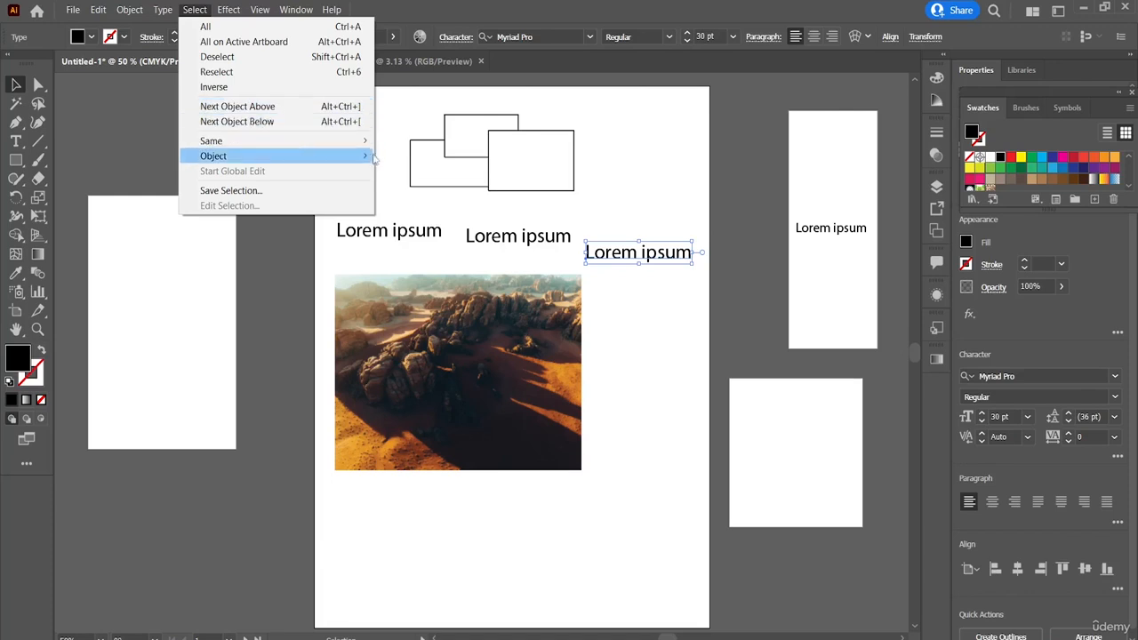
pyautogui.moveTo(360, 149)
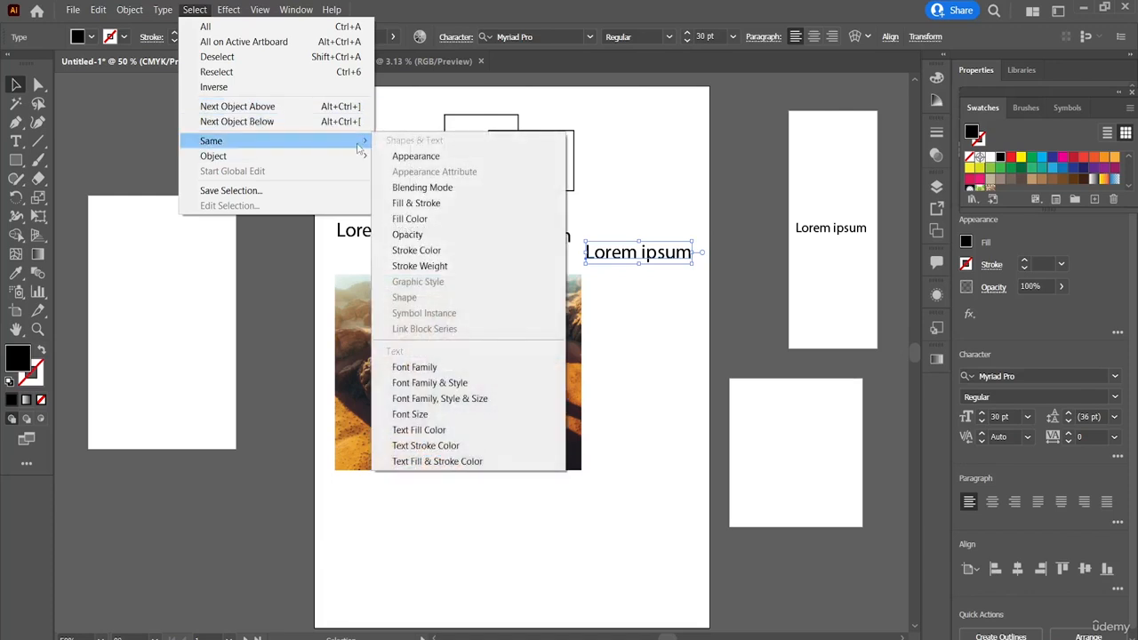
pyautogui.click(401, 157)
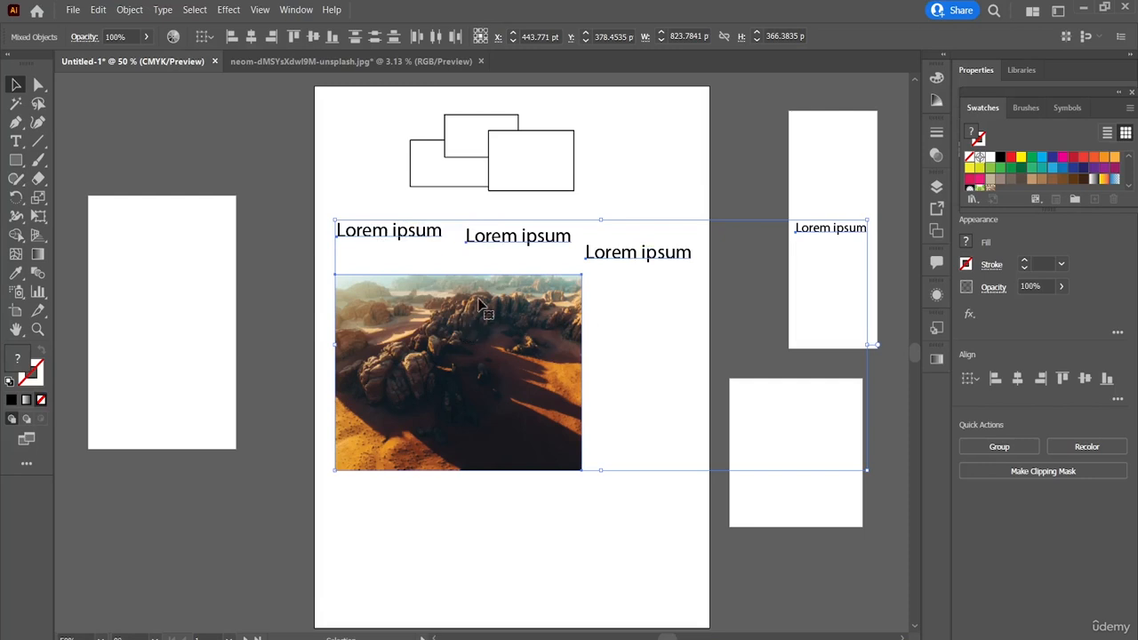
pyautogui.click(633, 197)
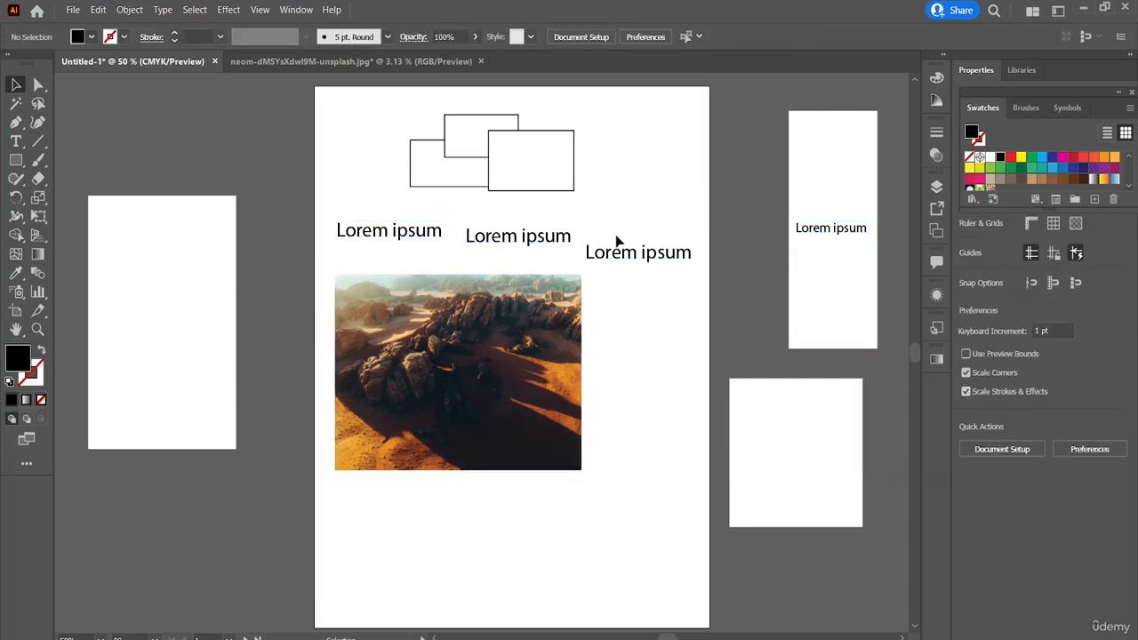
# Step: Duplicate the desert image so the copy overlaps the main artboard and the small square artboard, and deselect it
pyautogui.click(518, 316)
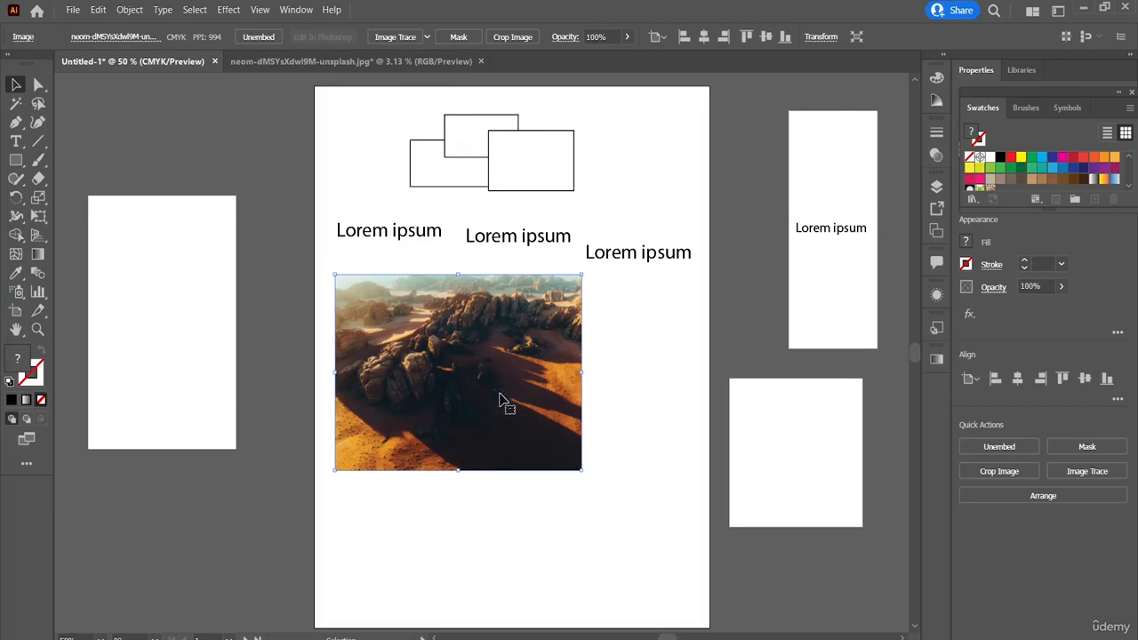
pyautogui.moveTo(502, 399); pyautogui.dragTo(772, 494)
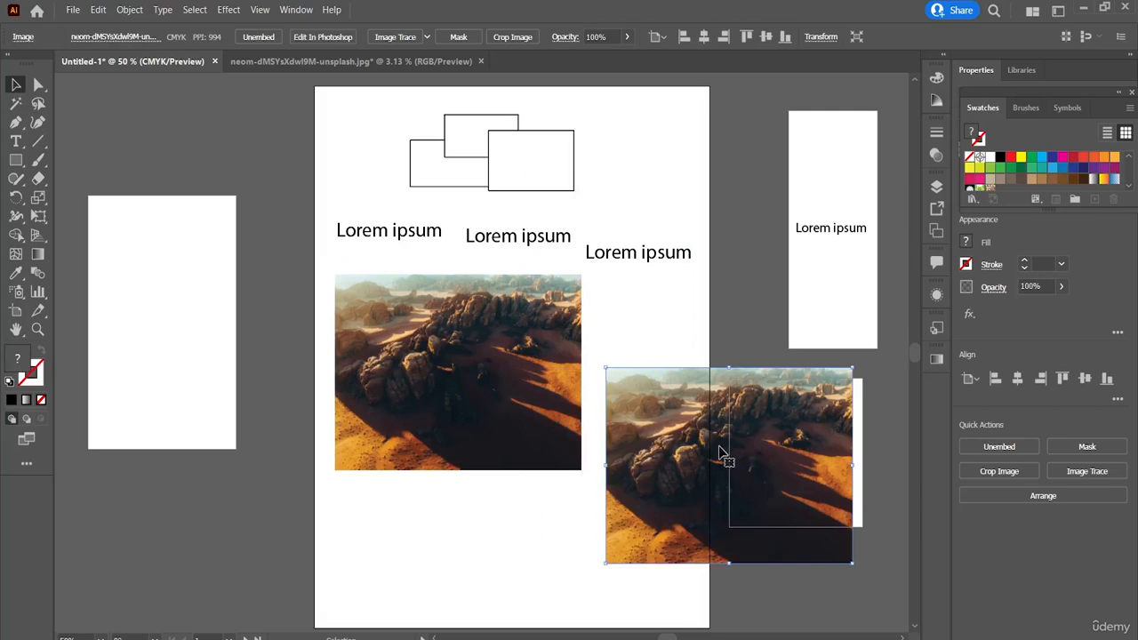
pyautogui.click(674, 334)
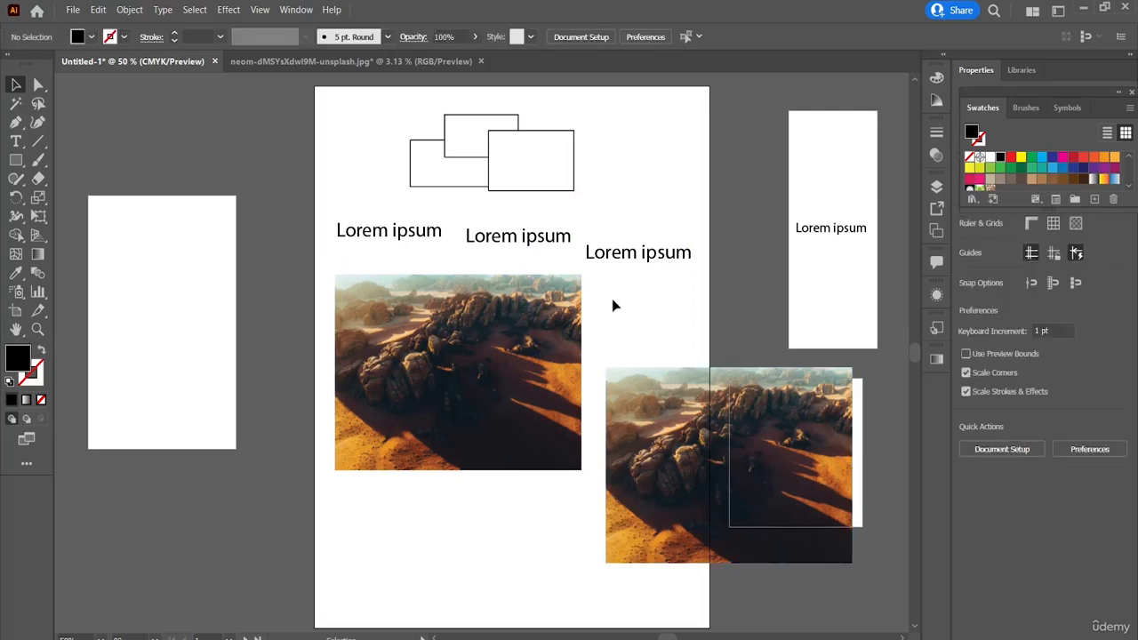
# Step: Select the original desert image, apply Same Appearance, review the other Same criteria, and clear the selection
pyautogui.click(519, 320)
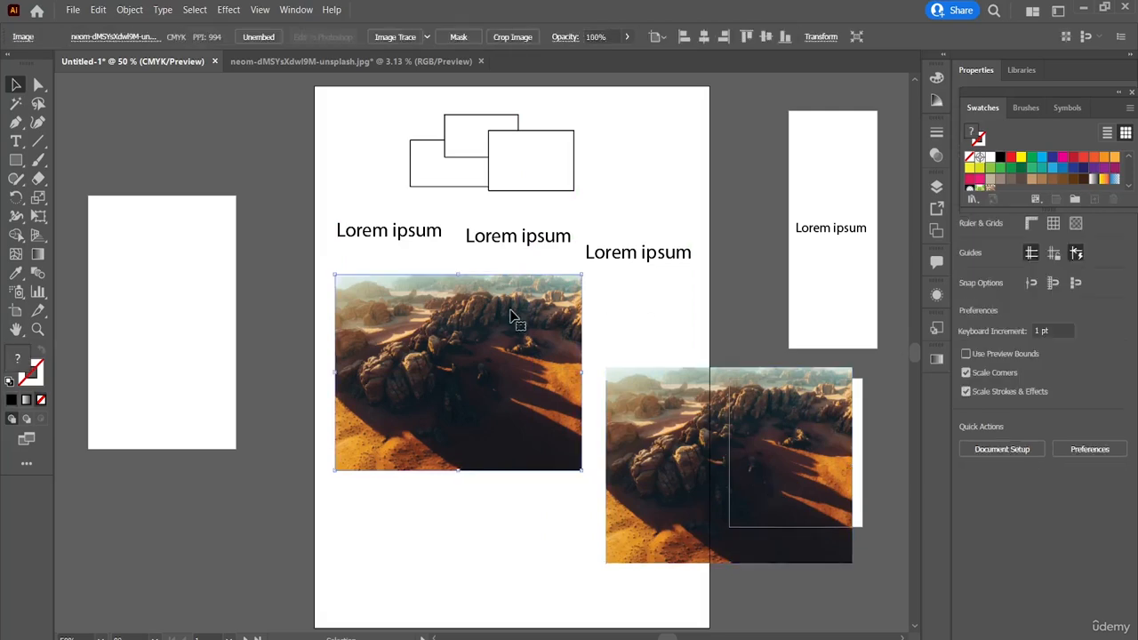
pyautogui.click(195, 10)
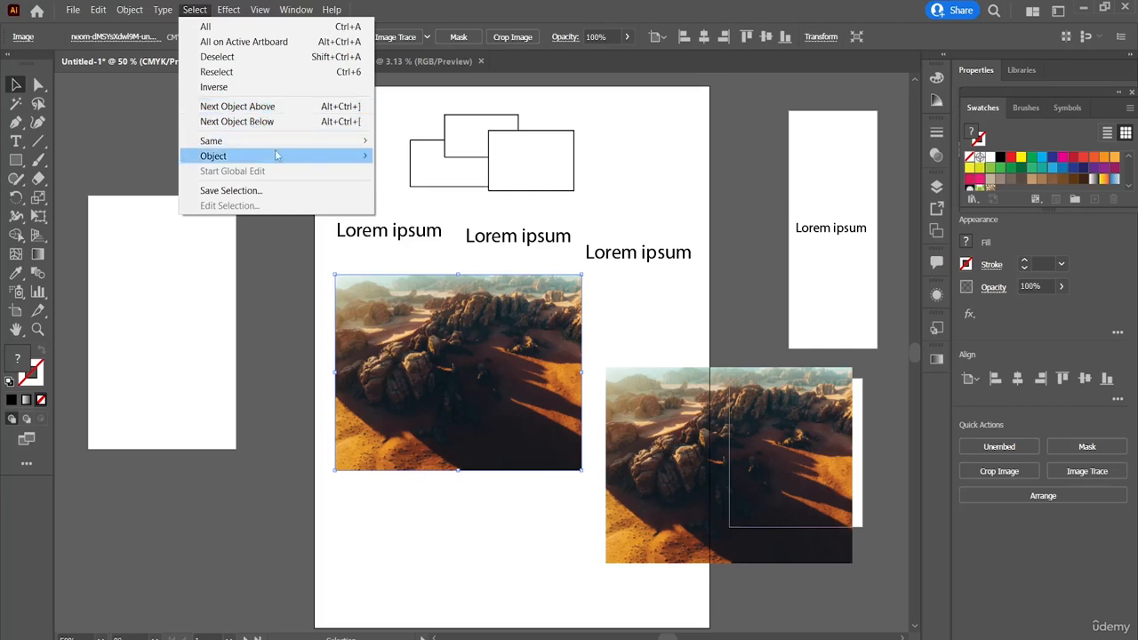
pyautogui.moveTo(344, 142)
pyautogui.click(416, 157)
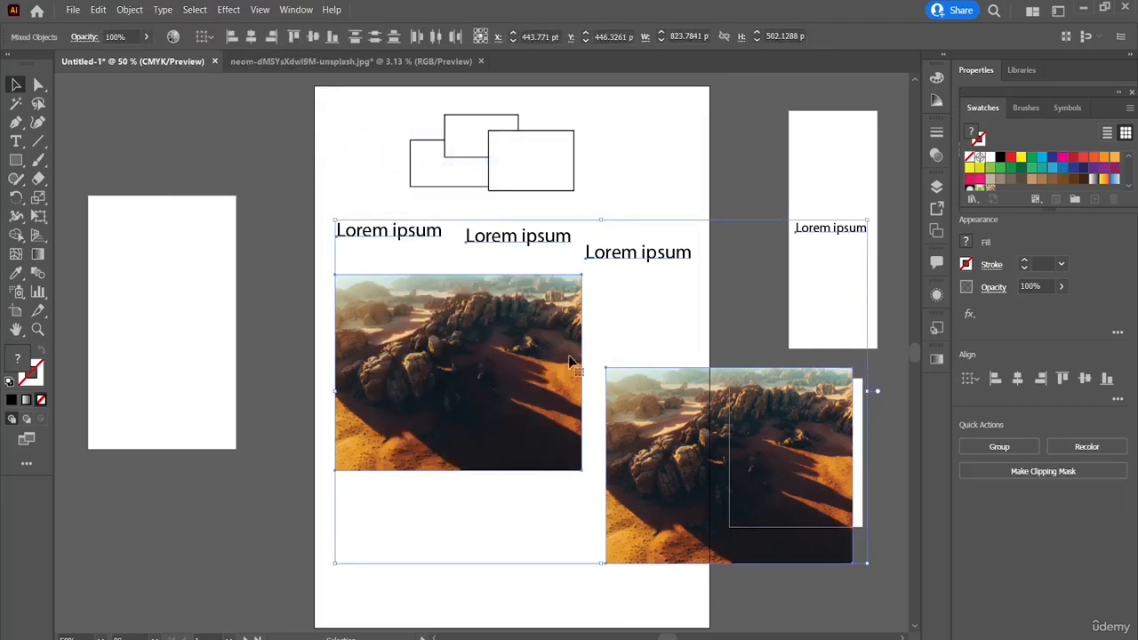
pyautogui.click(195, 10)
pyautogui.moveTo(286, 140)
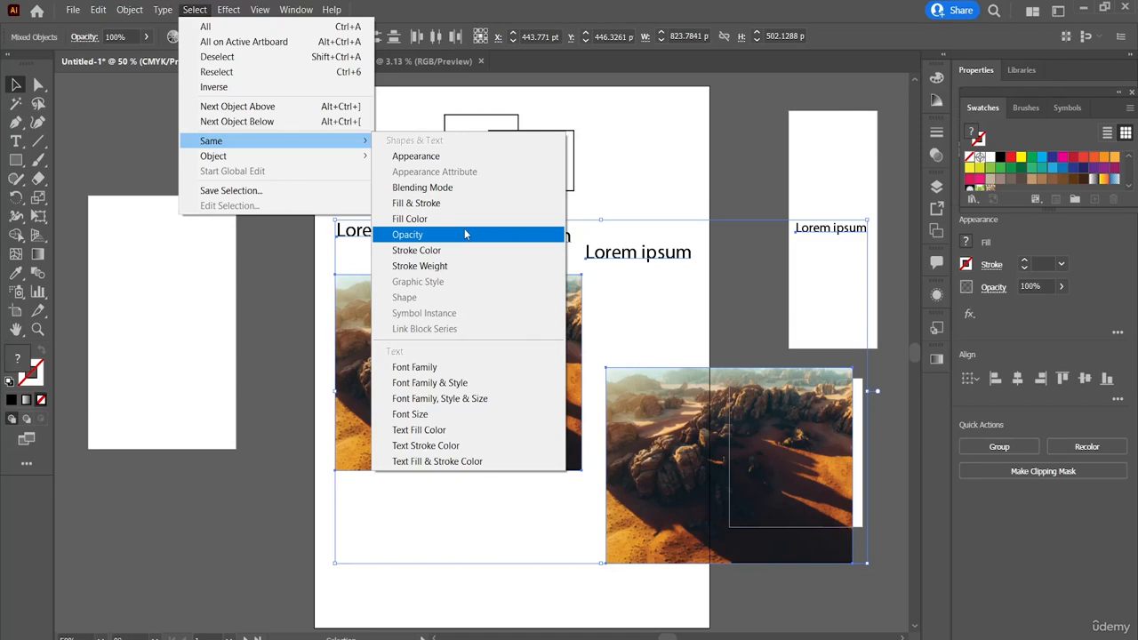
pyautogui.click(679, 169)
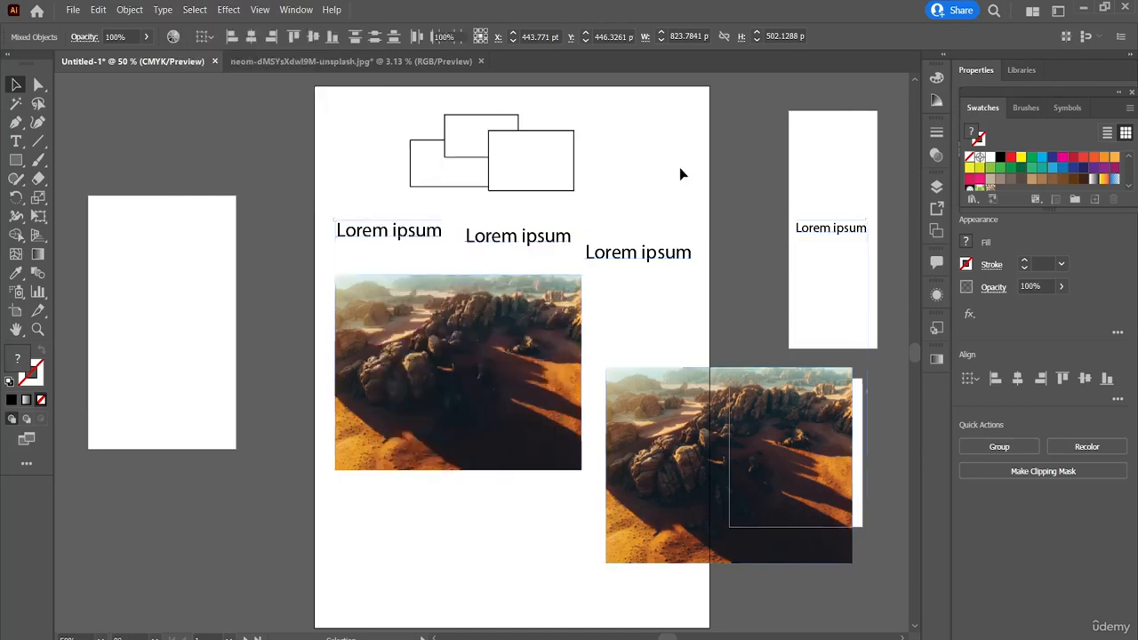
# Step: Set the font of the main artboard's leftmost Lorem ipsum and the narrow artboard's Lorem ipsum to Bahnschrift
pyautogui.click(400, 231)
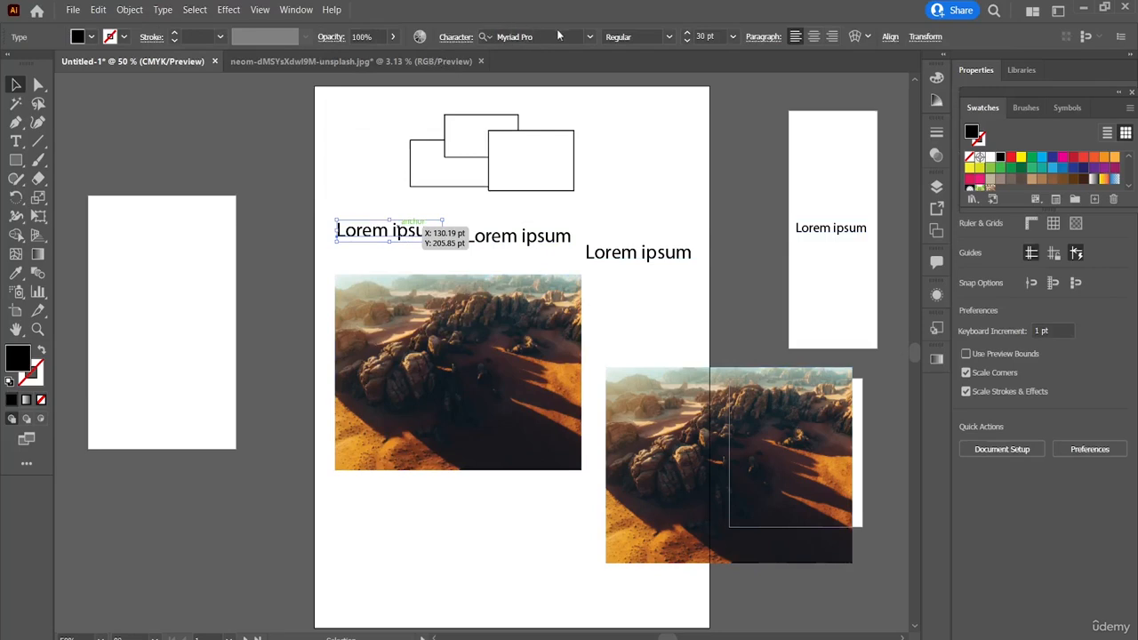
pyautogui.click(590, 38)
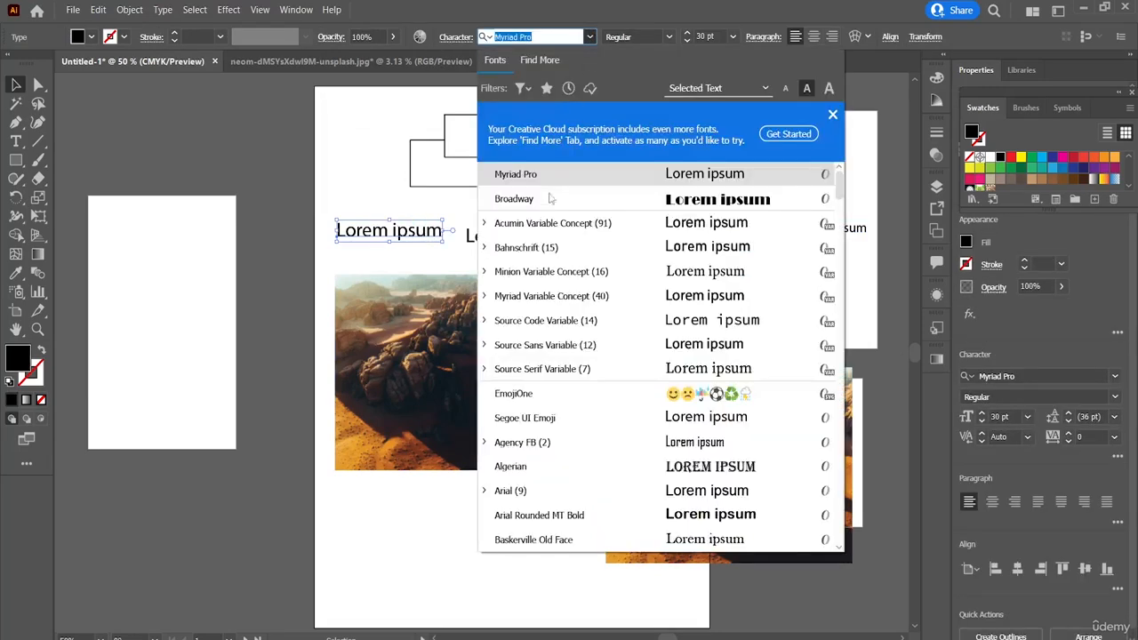
pyautogui.click(549, 249)
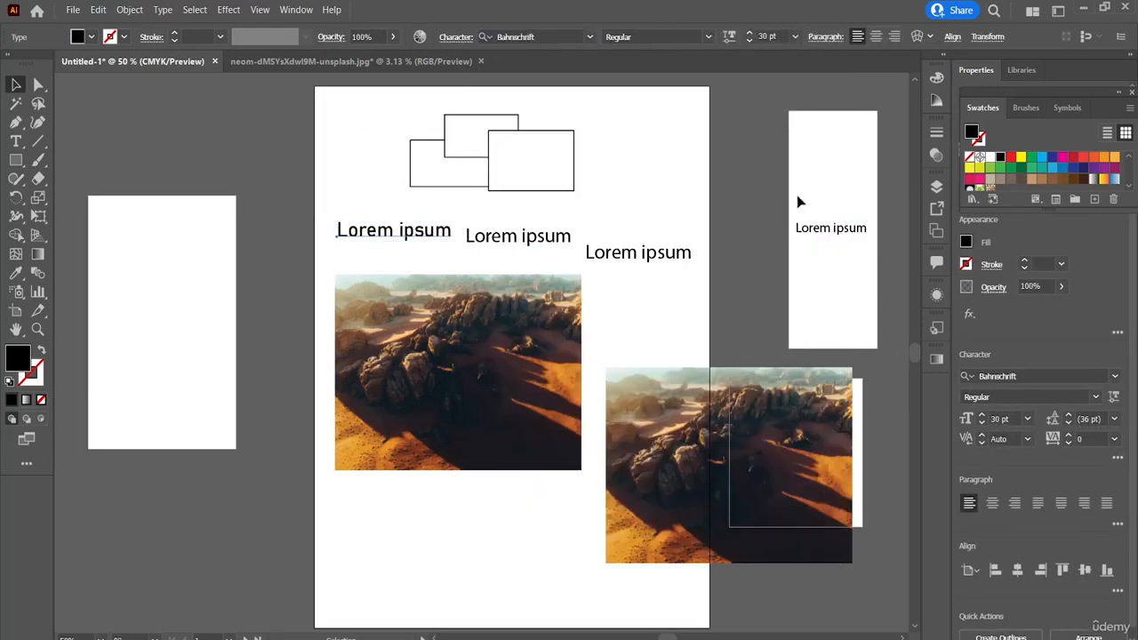
pyautogui.click(846, 231)
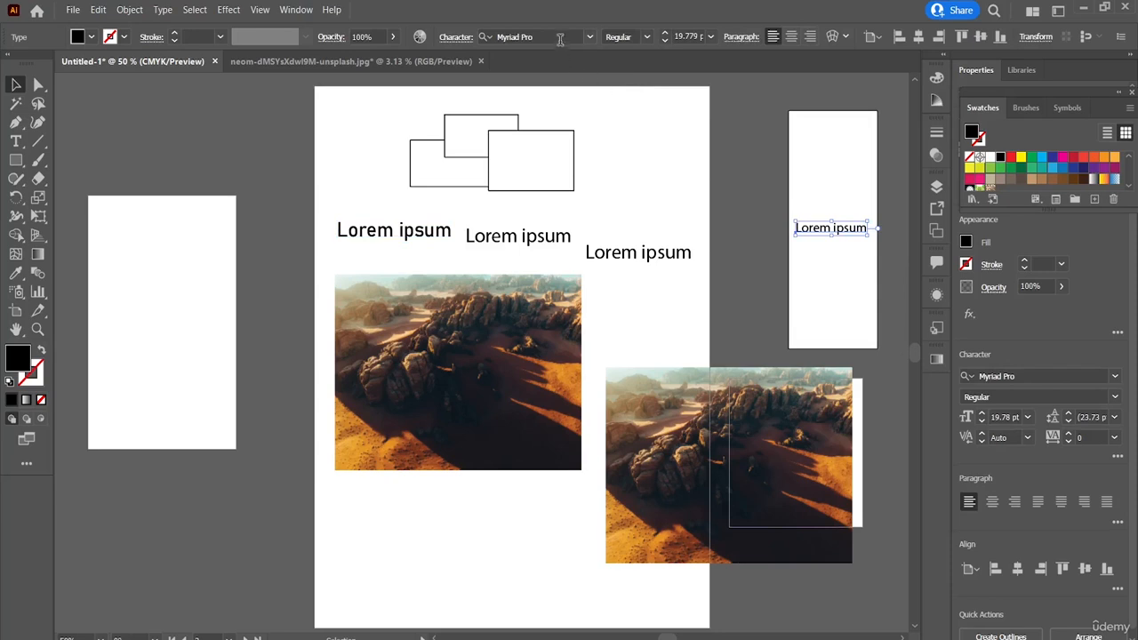
pyautogui.click(588, 38)
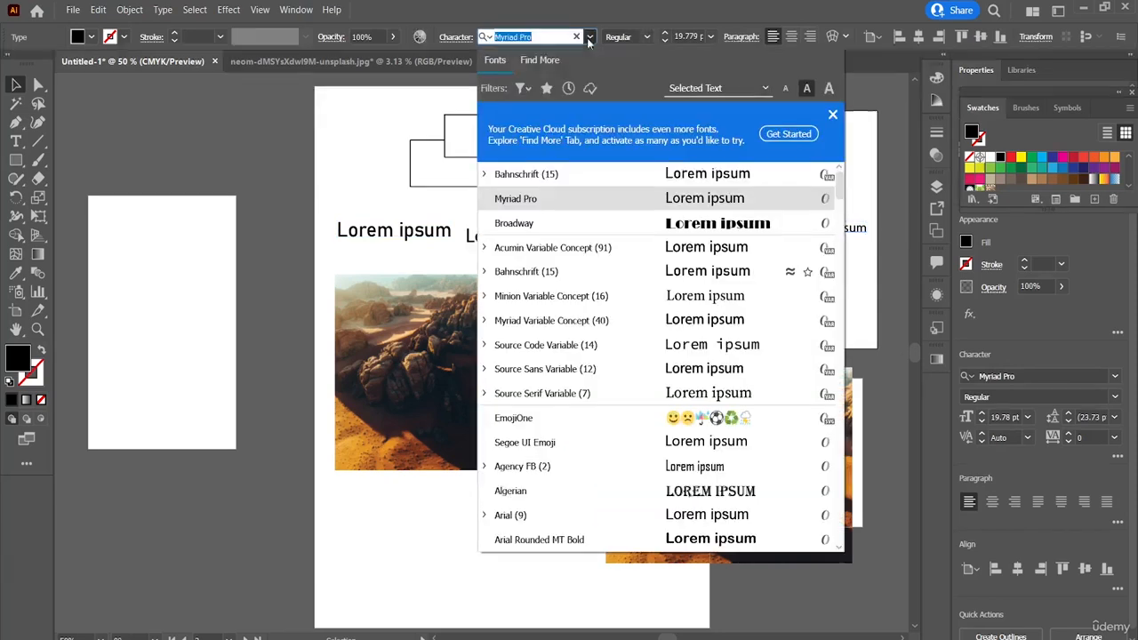
pyautogui.click(551, 176)
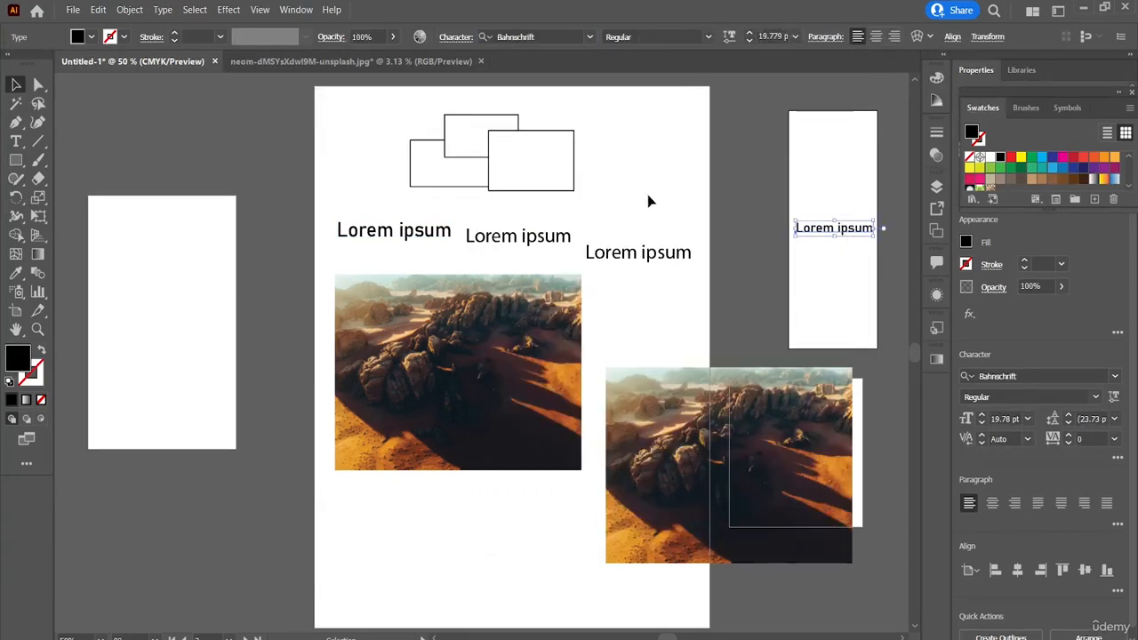
pyautogui.click(729, 235)
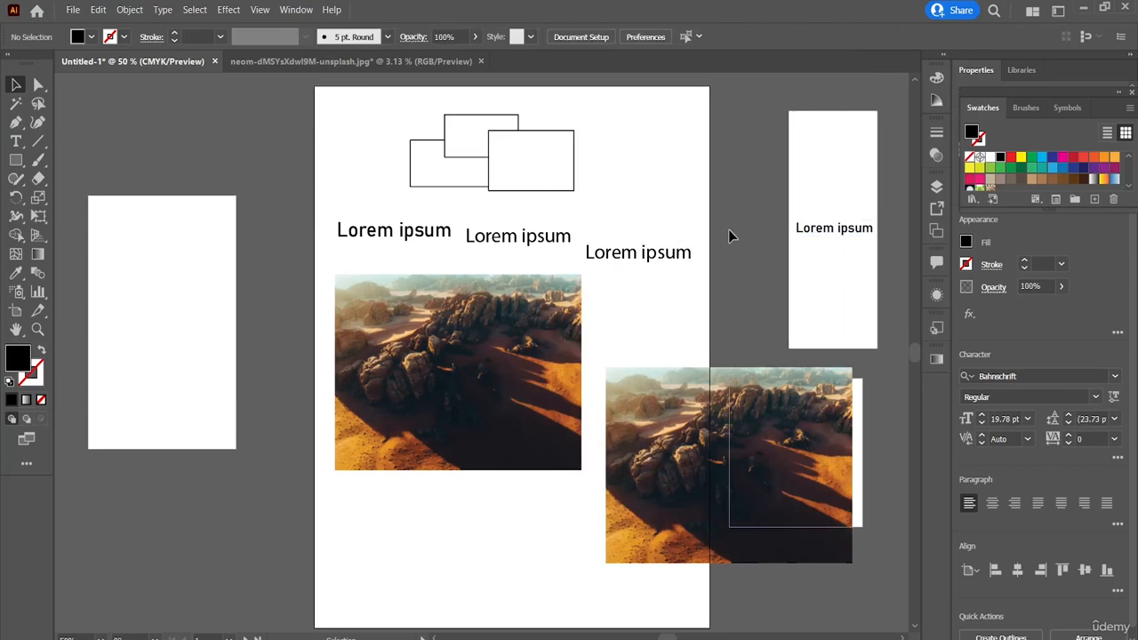
# Step: Starting from the main artboard's leftmost Lorem ipsum, select all texts with the same font family
pyautogui.click(418, 229)
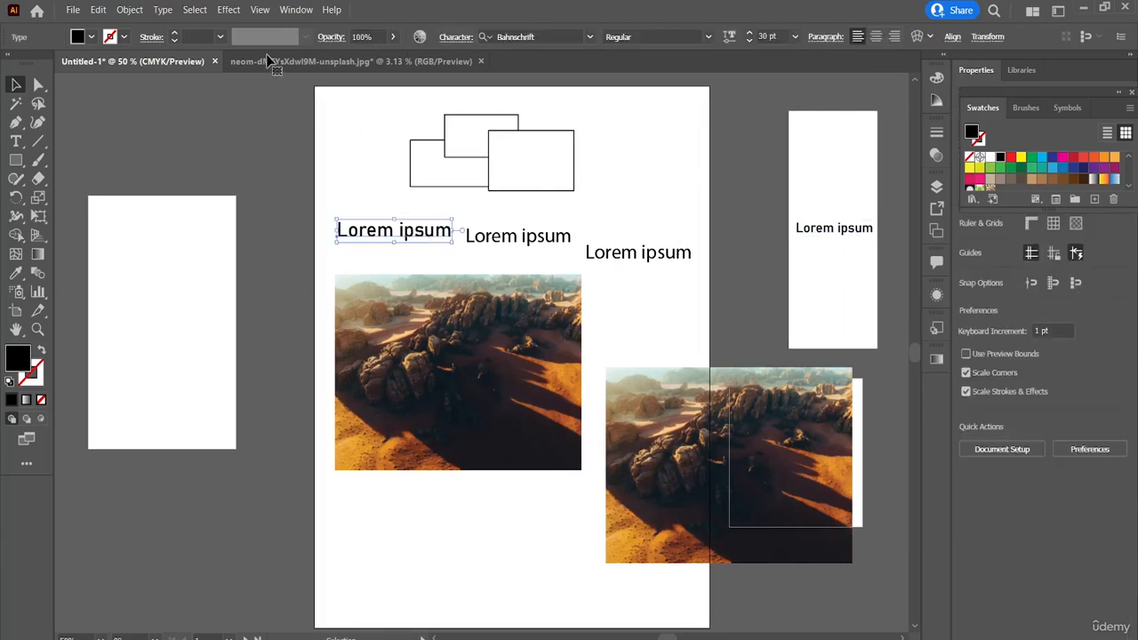
pyautogui.click(198, 10)
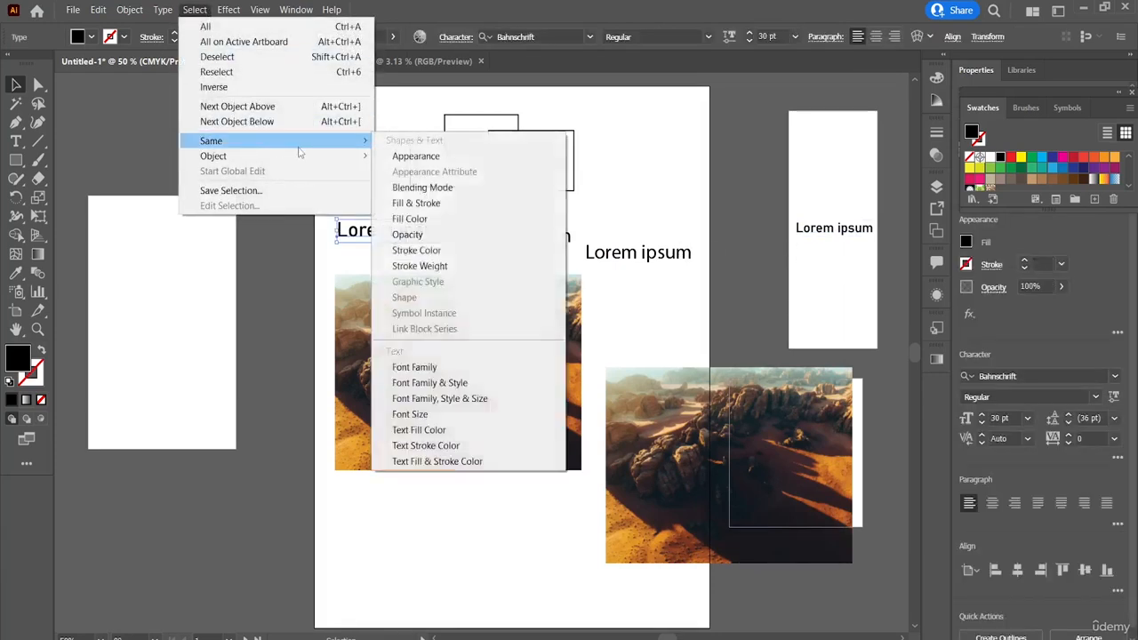
pyautogui.click(442, 367)
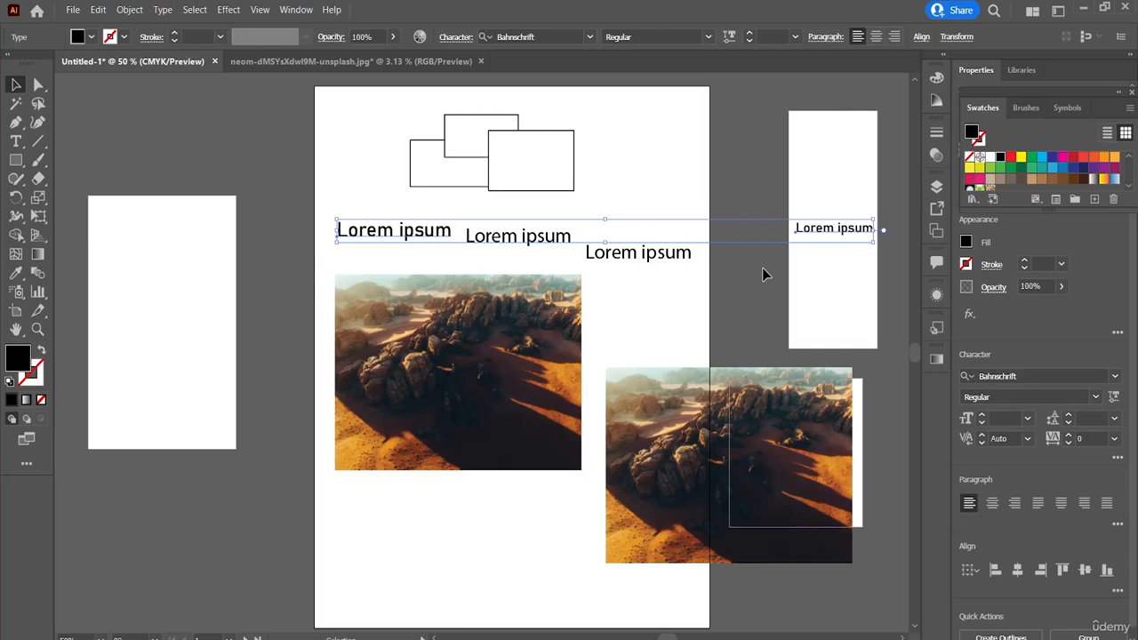
# Step: Fill the rightmost and middle Lorem ipsum texts on the main artboard with the same green swatch
pyautogui.click(662, 256)
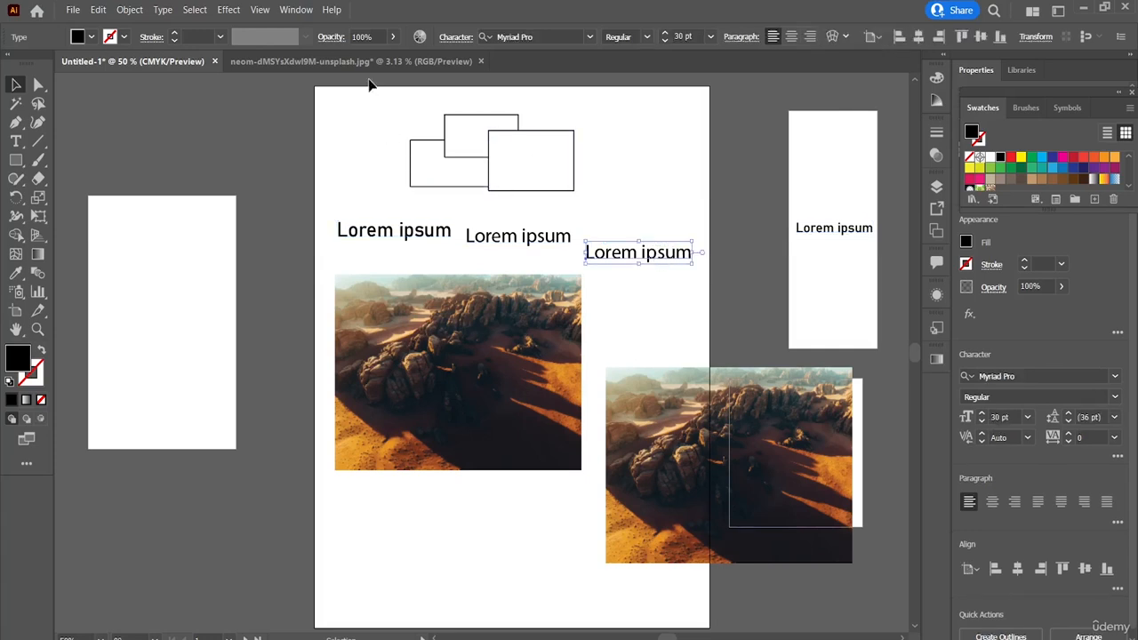
pyautogui.click(1033, 158)
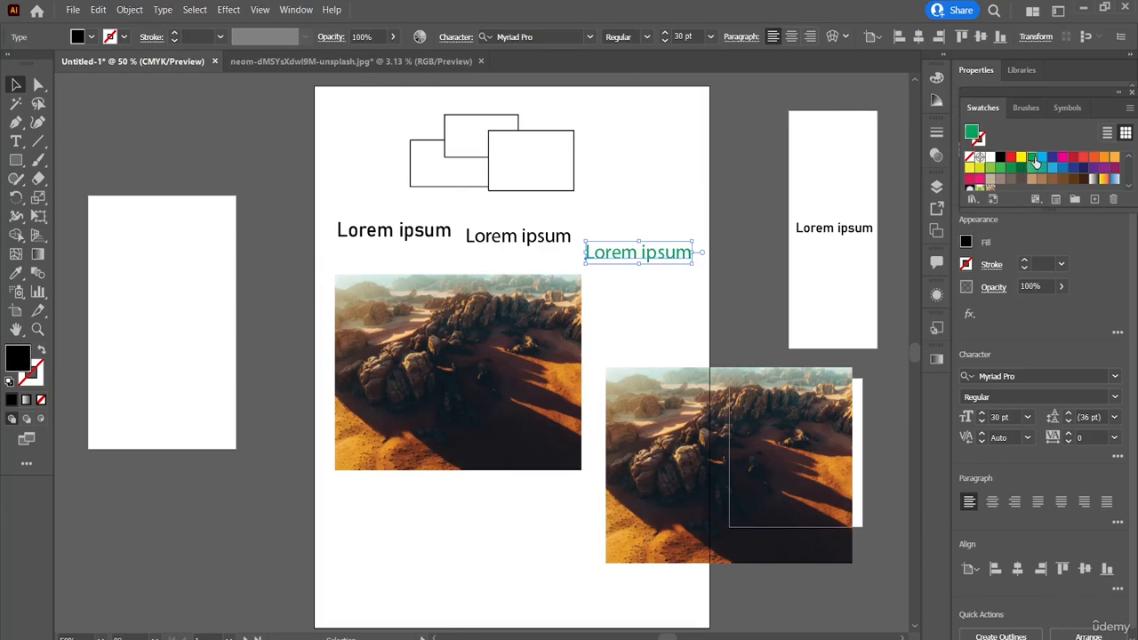
pyautogui.click(512, 242)
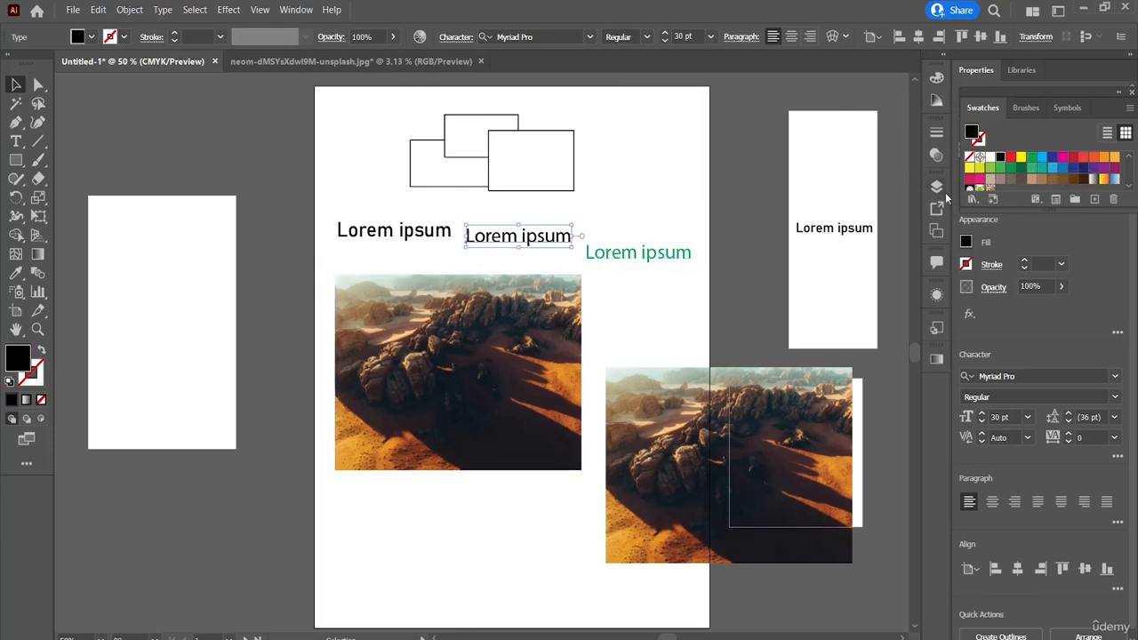
pyautogui.click(1030, 160)
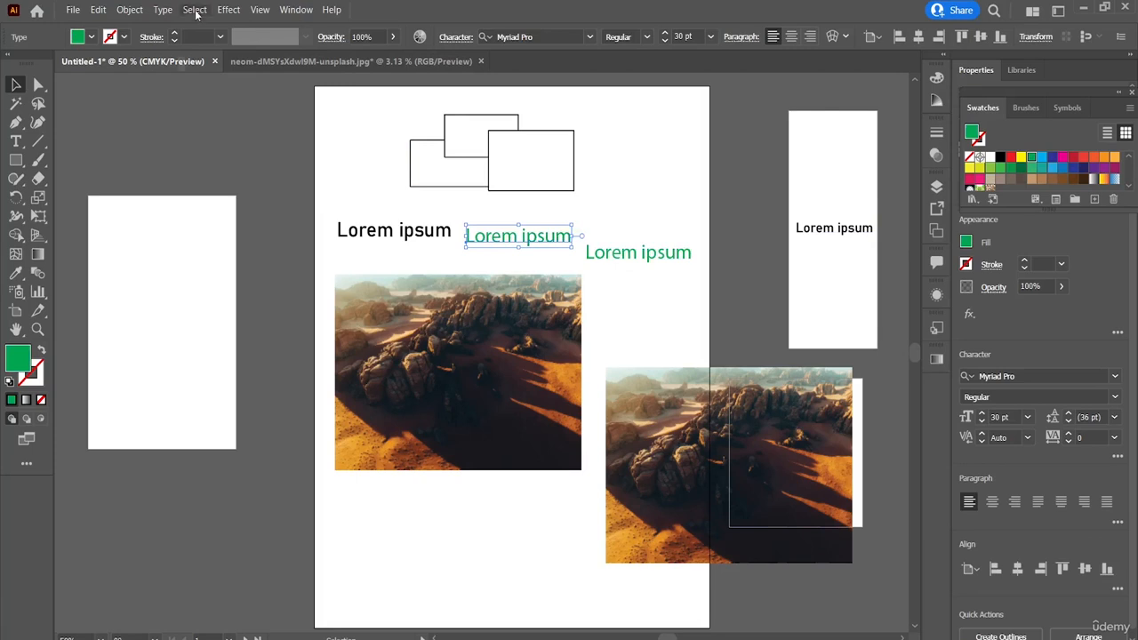
# Step: Select all objects sharing the fill color of the middle green Lorem ipsum on the main artboard
pyautogui.click(195, 10)
pyautogui.moveTo(305, 140)
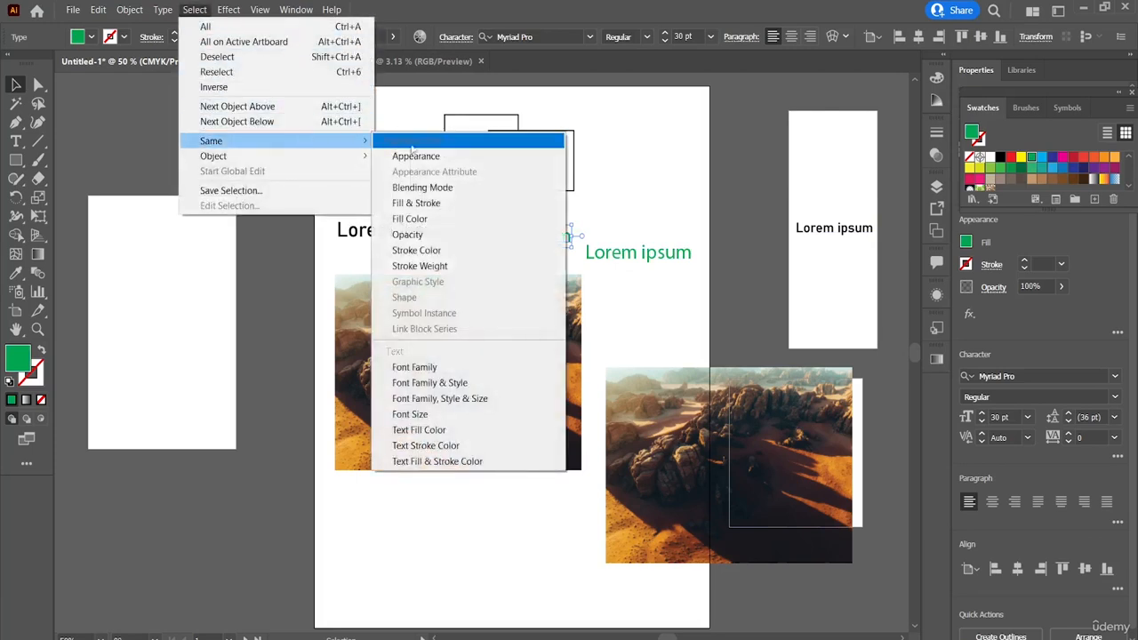
pyautogui.click(451, 220)
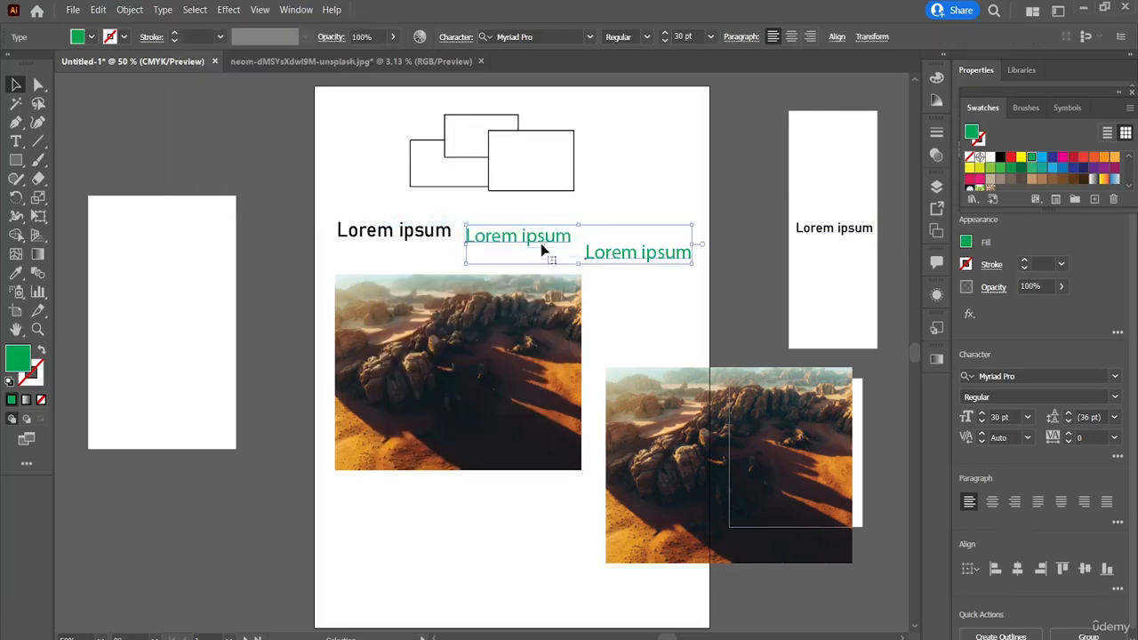
# Step: Select everything with the same fill color as the main artboard's black Lorem ipsum, and clear the selection
pyautogui.click(438, 229)
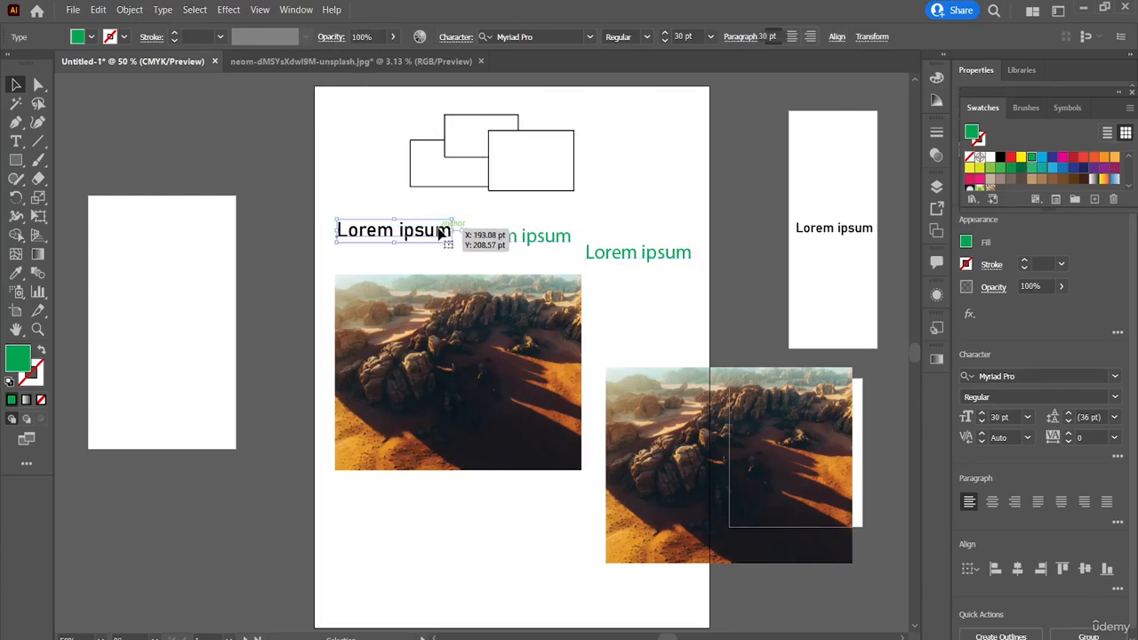
pyautogui.click(209, 11)
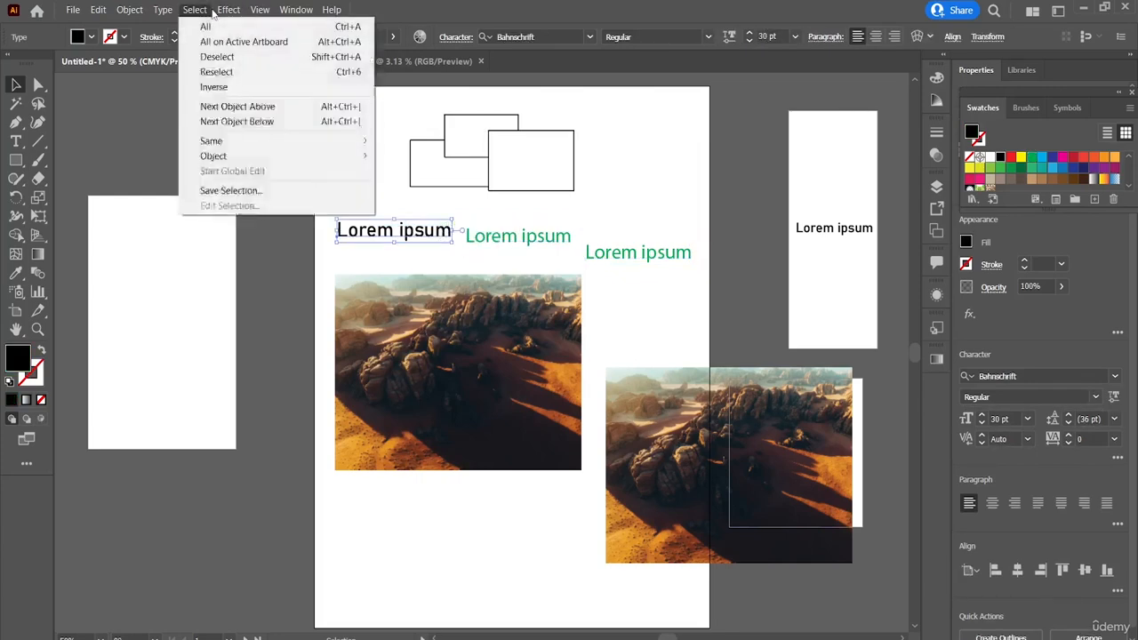
pyautogui.click(213, 13)
pyautogui.click(194, 10)
pyautogui.moveTo(295, 149)
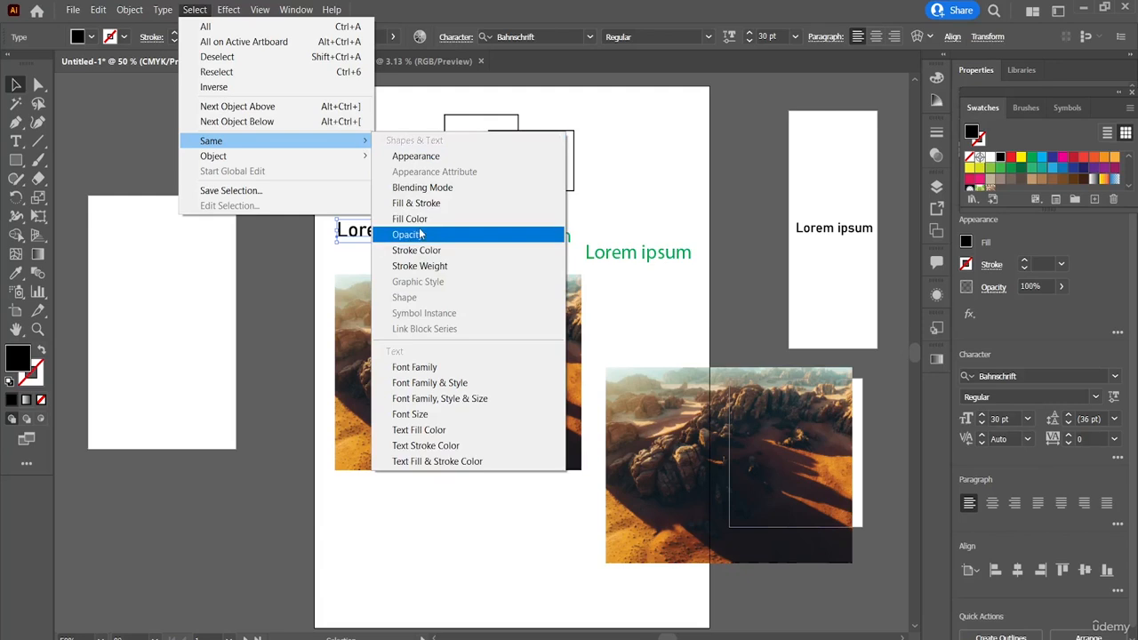
pyautogui.click(418, 220)
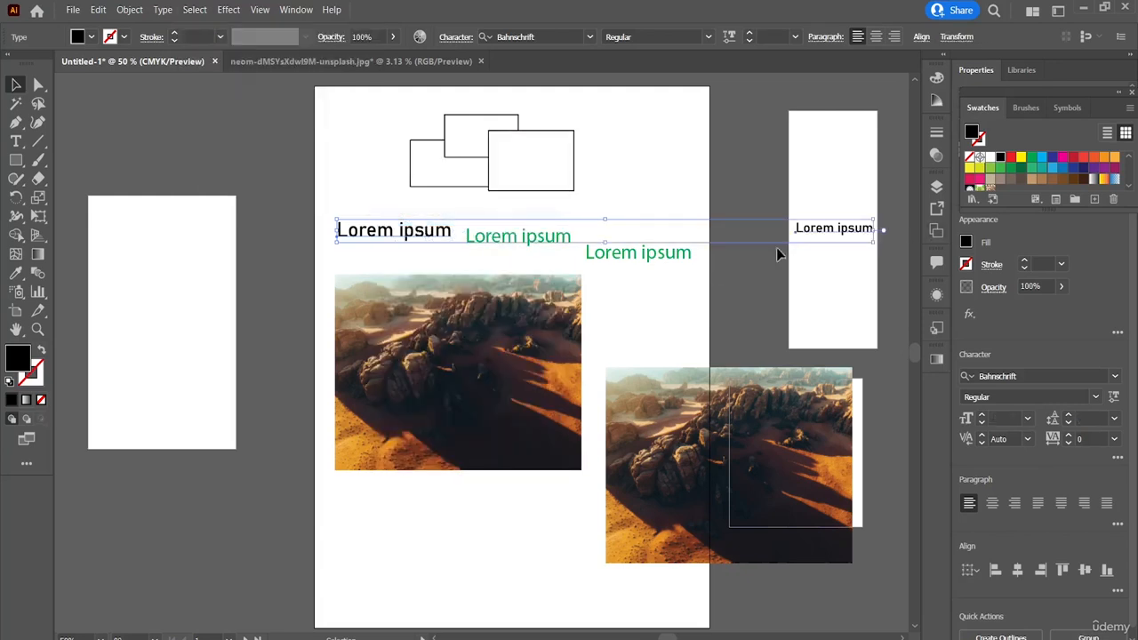
pyautogui.click(676, 198)
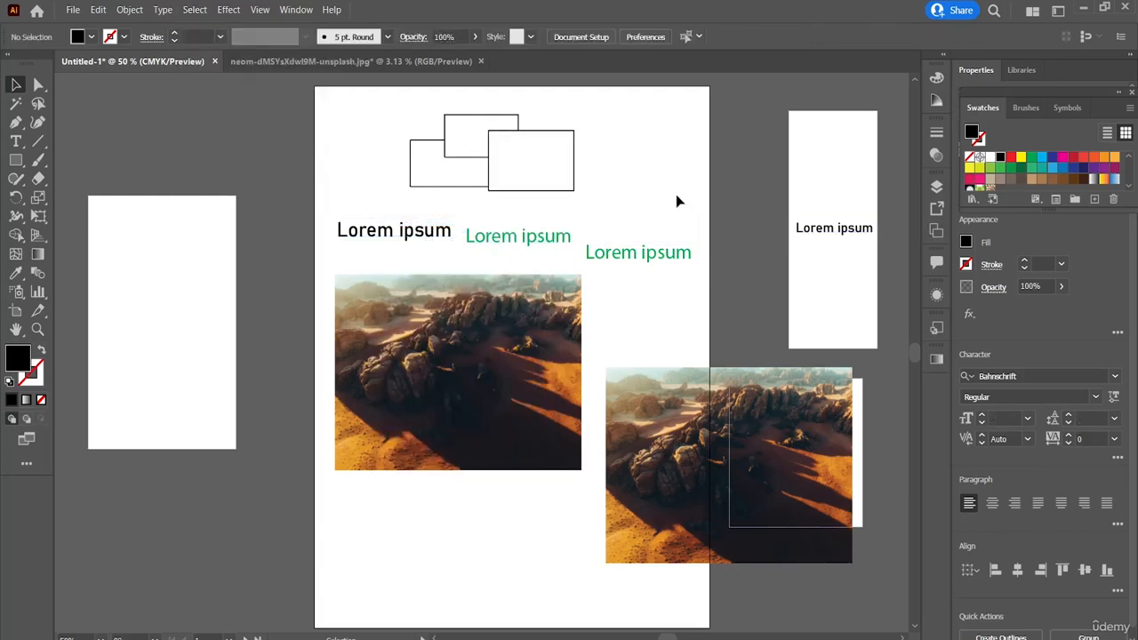
# Step: Starting from the black Lorem ipsum on the main artboard, select all objects with the same stroke color
pyautogui.click(412, 240)
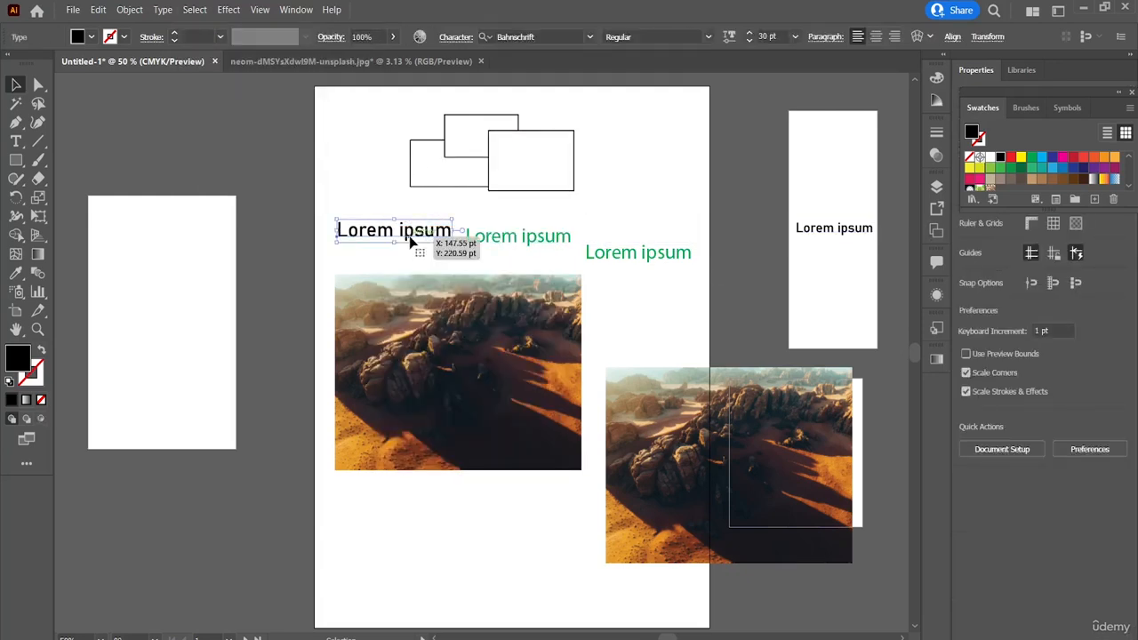
pyautogui.click(194, 9)
pyautogui.moveTo(356, 141)
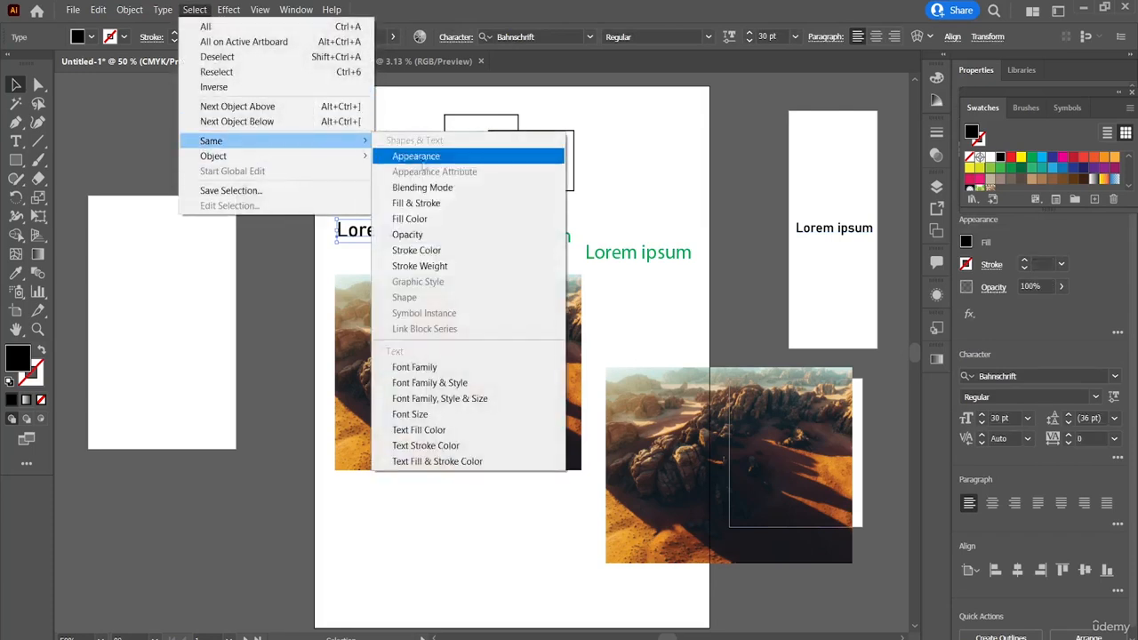
pyautogui.click(443, 250)
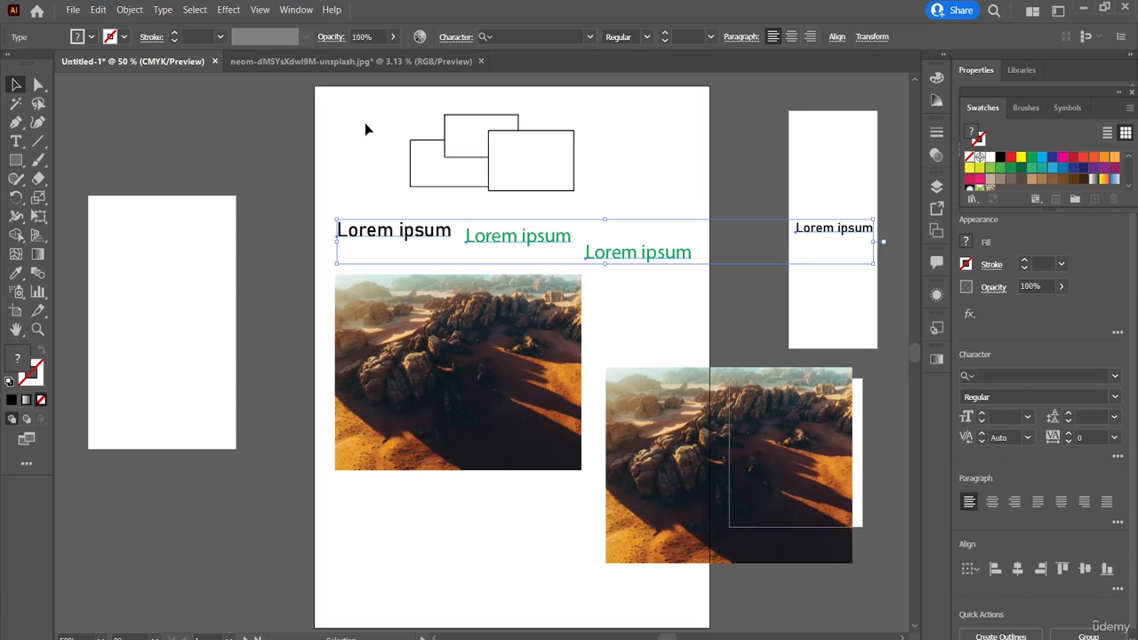
# Step: Extend the text selection to all objects on the same layers
pyautogui.click(195, 10)
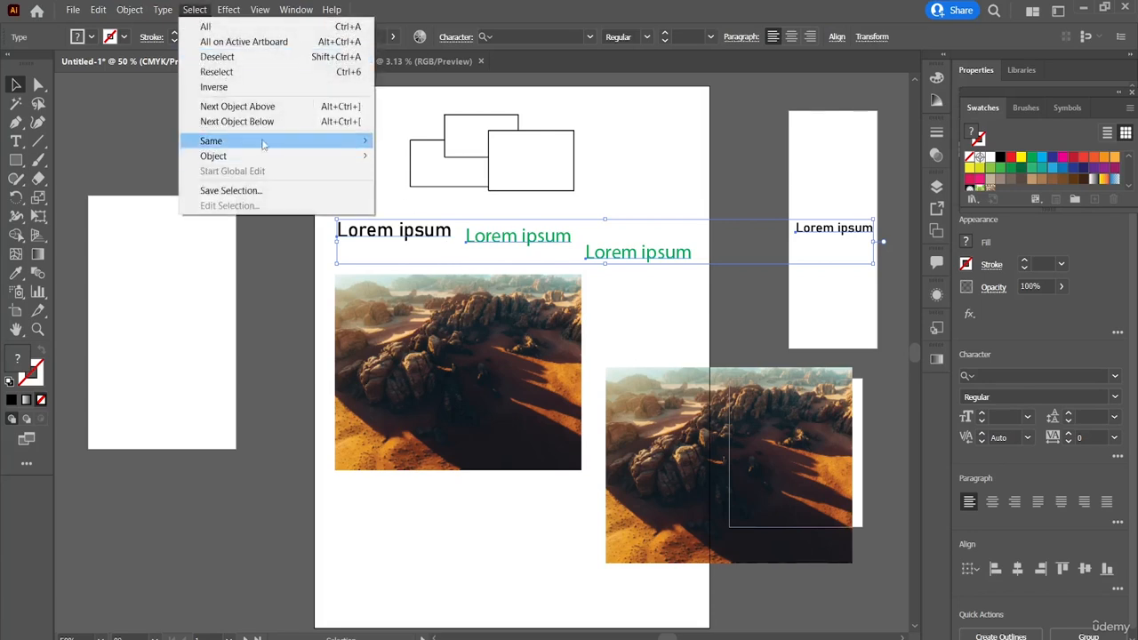
pyautogui.moveTo(270, 142)
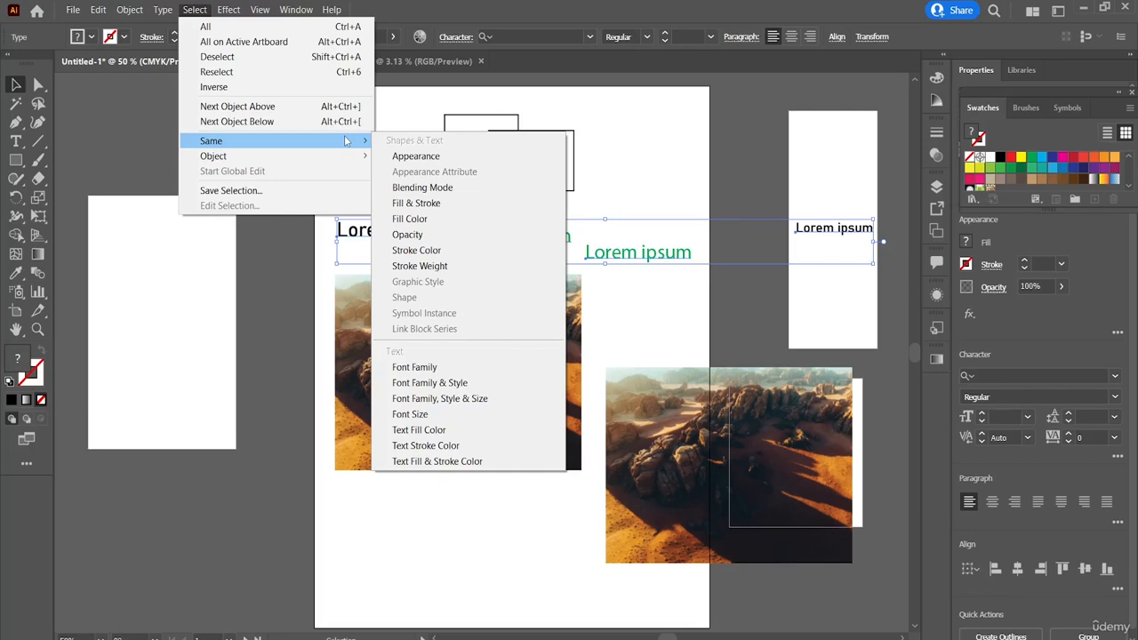
pyautogui.moveTo(311, 156)
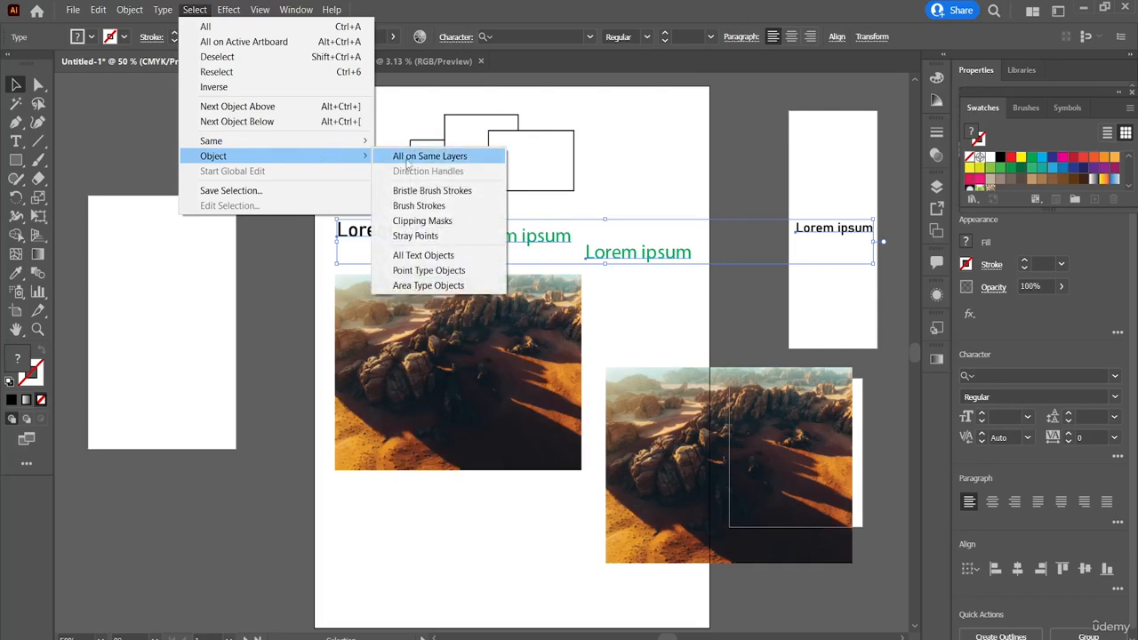
pyautogui.click(408, 158)
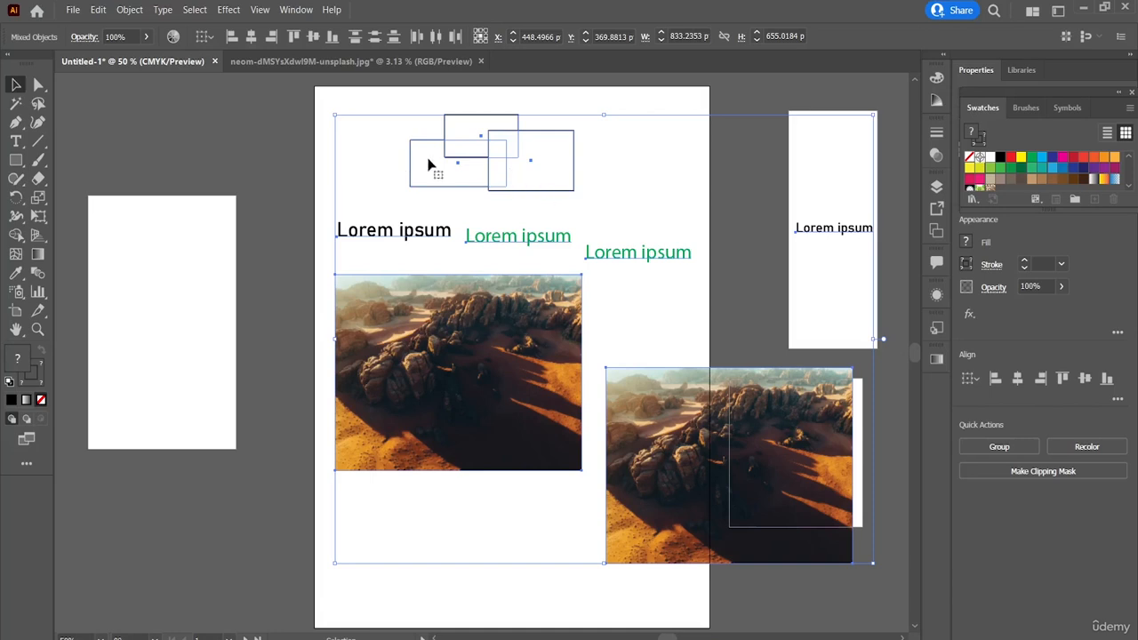
# Step: Try area selections around the three overlapping rectangles and across the main artboard's contents, clearing each one
pyautogui.moveTo(377, 109); pyautogui.dragTo(592, 197)
pyautogui.click(292, 122)
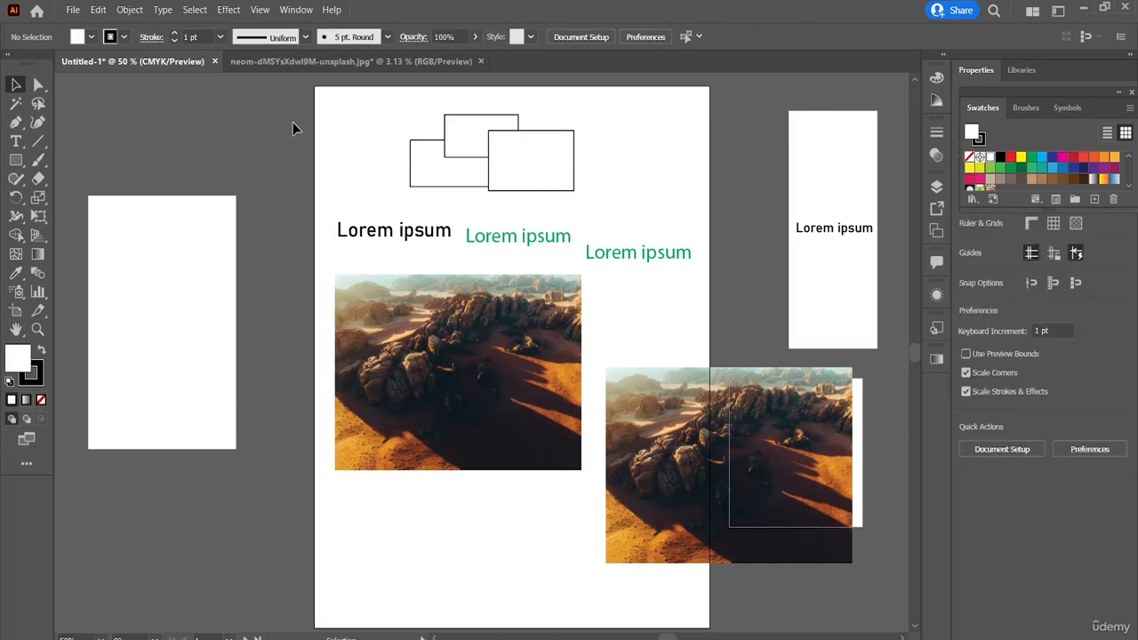
pyautogui.moveTo(365, 128); pyautogui.dragTo(704, 416)
pyautogui.click(308, 163)
# Step: Review the object-type selection commands, select all text objects in the document, and clear the selection
pyautogui.click(195, 10)
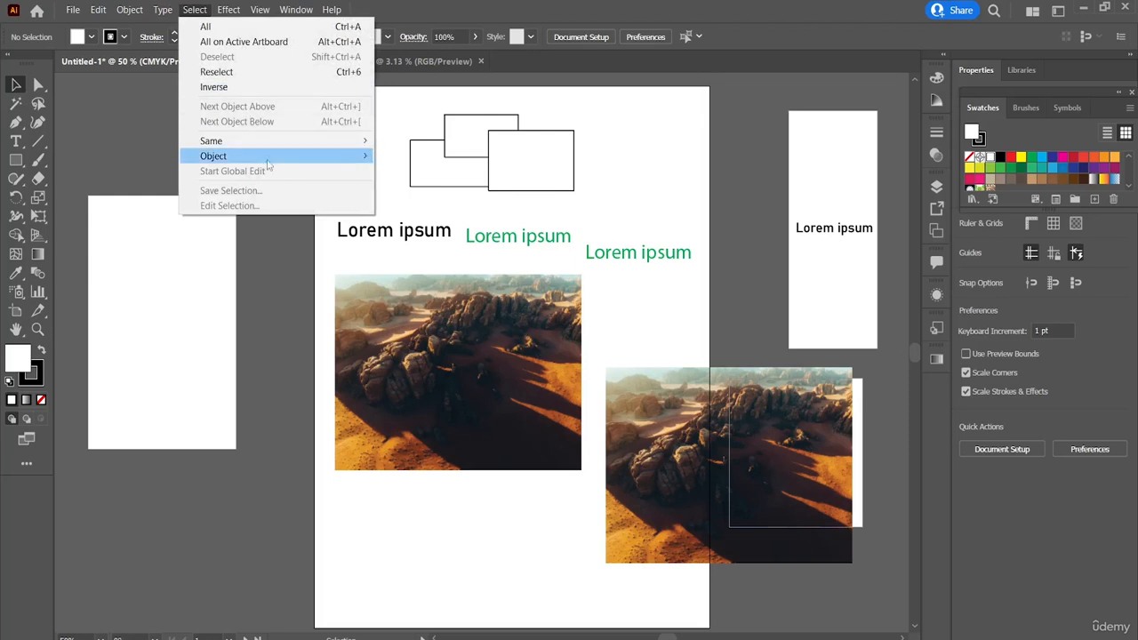
pyautogui.moveTo(325, 157)
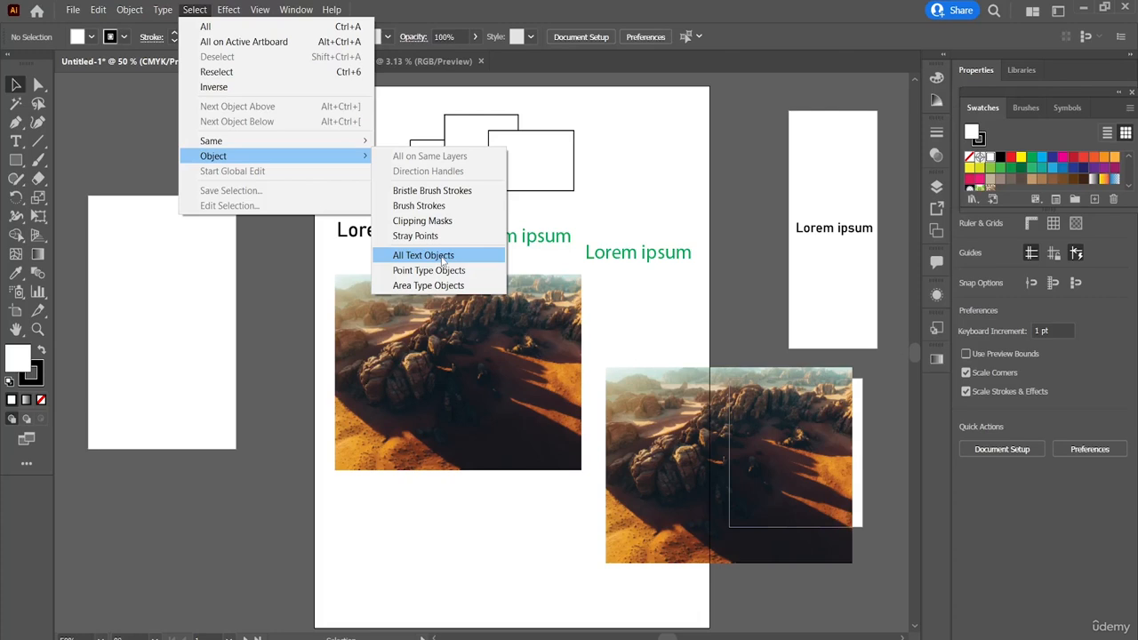
pyautogui.moveTo(338, 144)
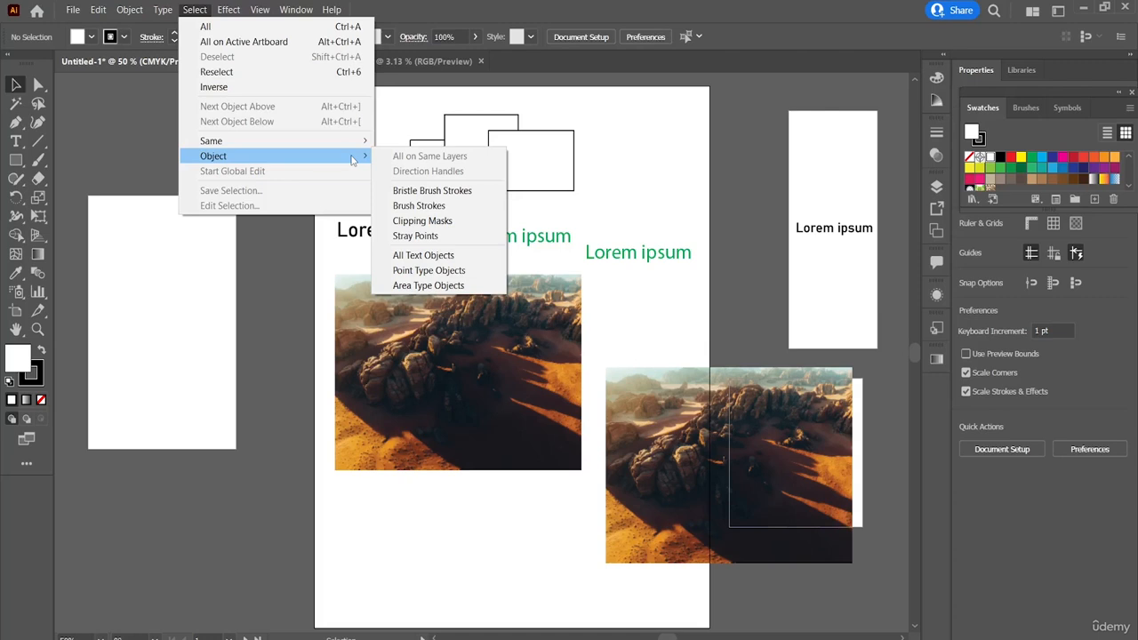
pyautogui.click(453, 256)
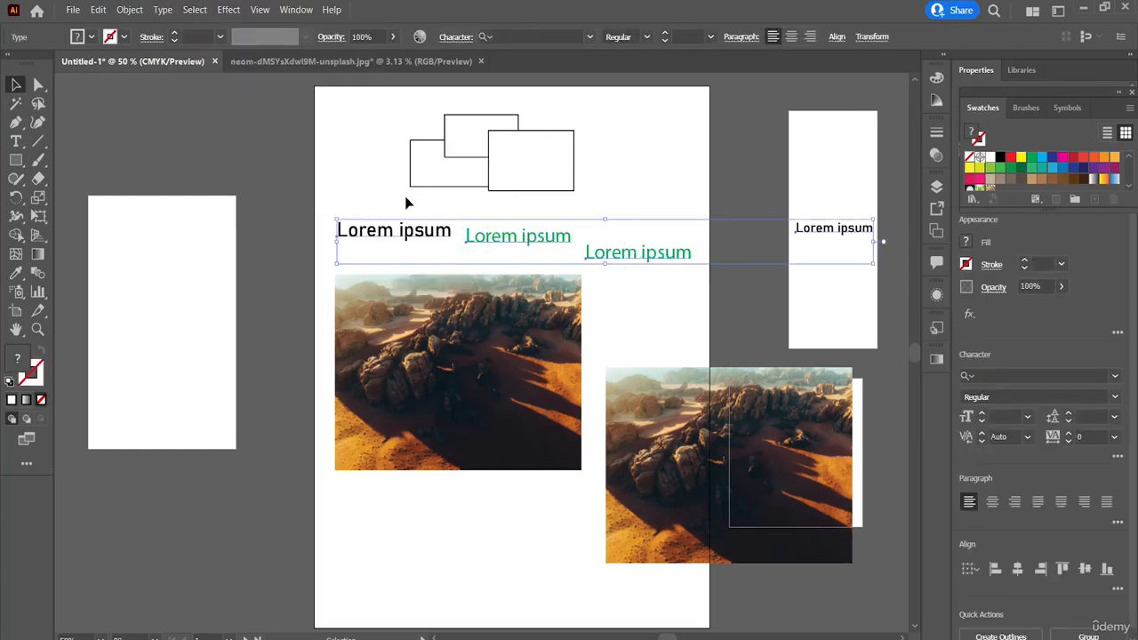
pyautogui.click(192, 10)
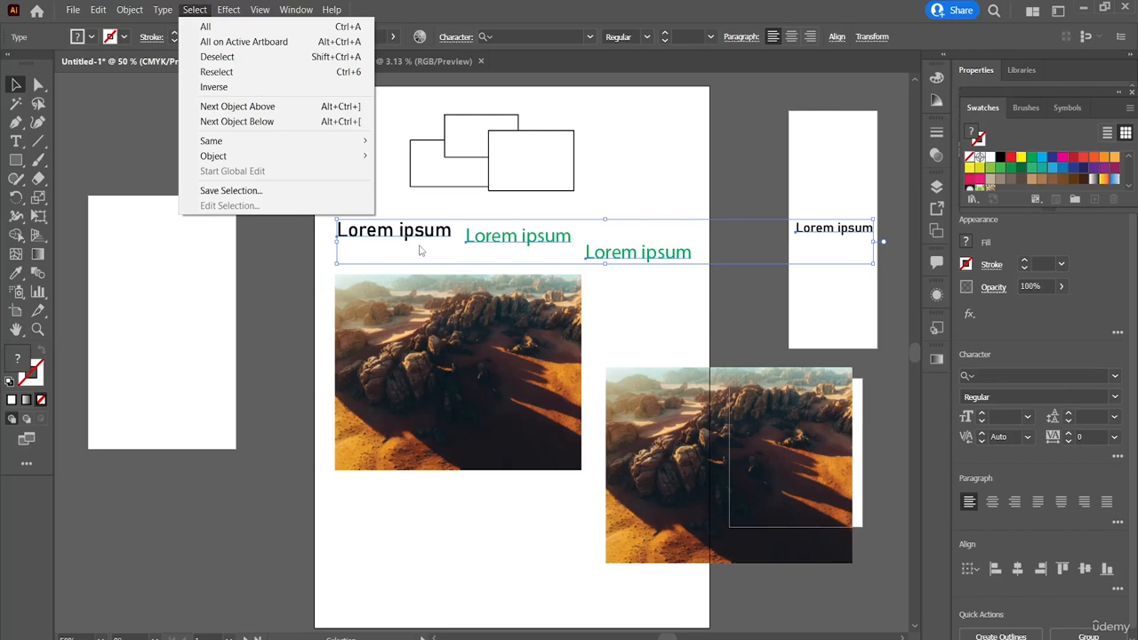
pyautogui.click(331, 317)
pyautogui.click(331, 317)
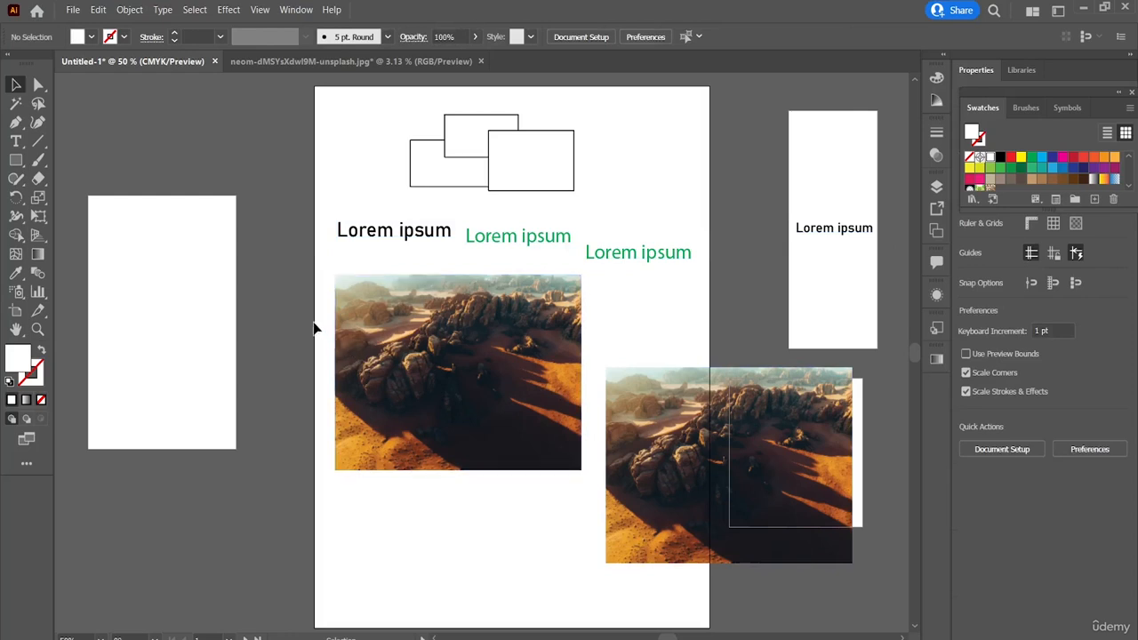
# Step: Select both desert images and save the selection
pyautogui.moveTo(315, 323); pyautogui.dragTo(745, 544)
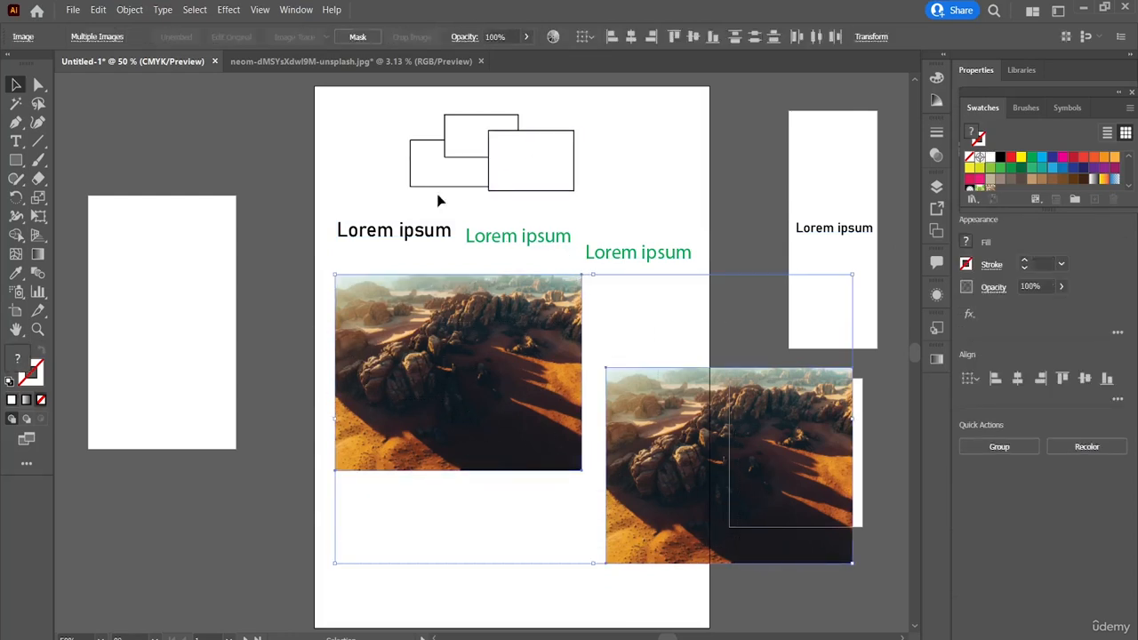
pyautogui.click(205, 12)
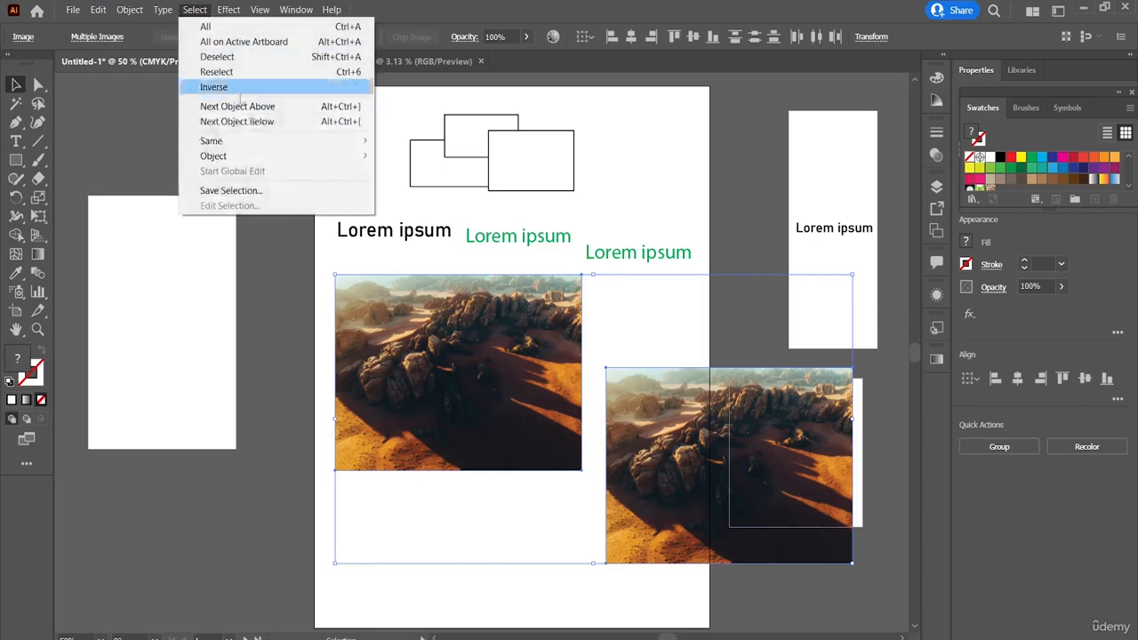
pyautogui.click(251, 192)
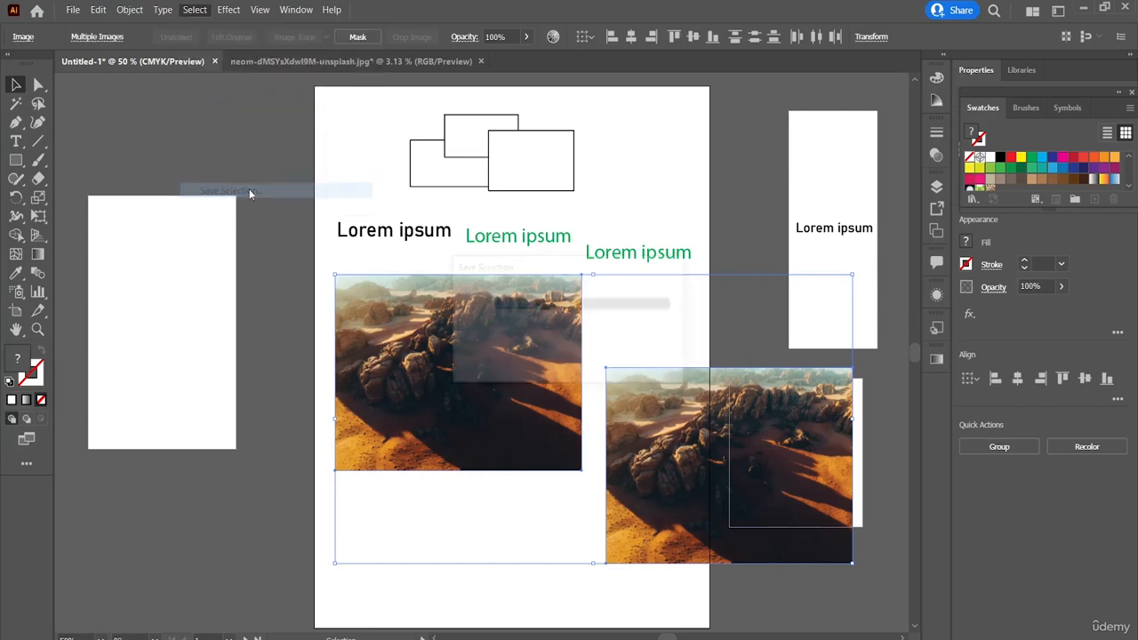
pyautogui.click(558, 356)
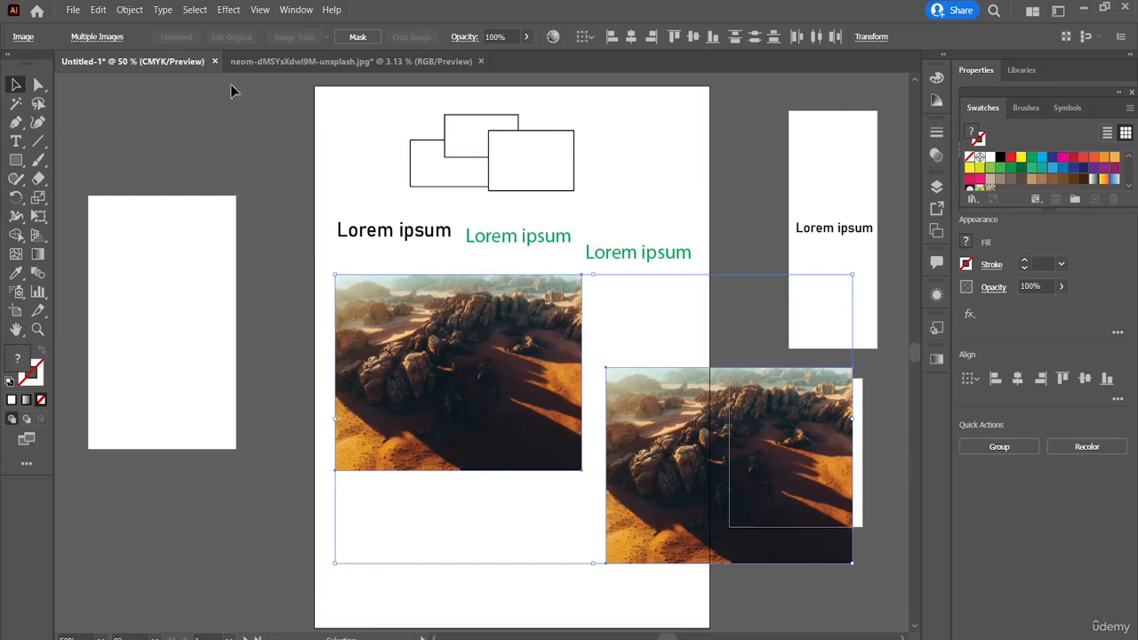
# Step: Close the Untitled-1 document without saving, review the recent files list, and deselect the image in the remaining document
pyautogui.click(213, 61)
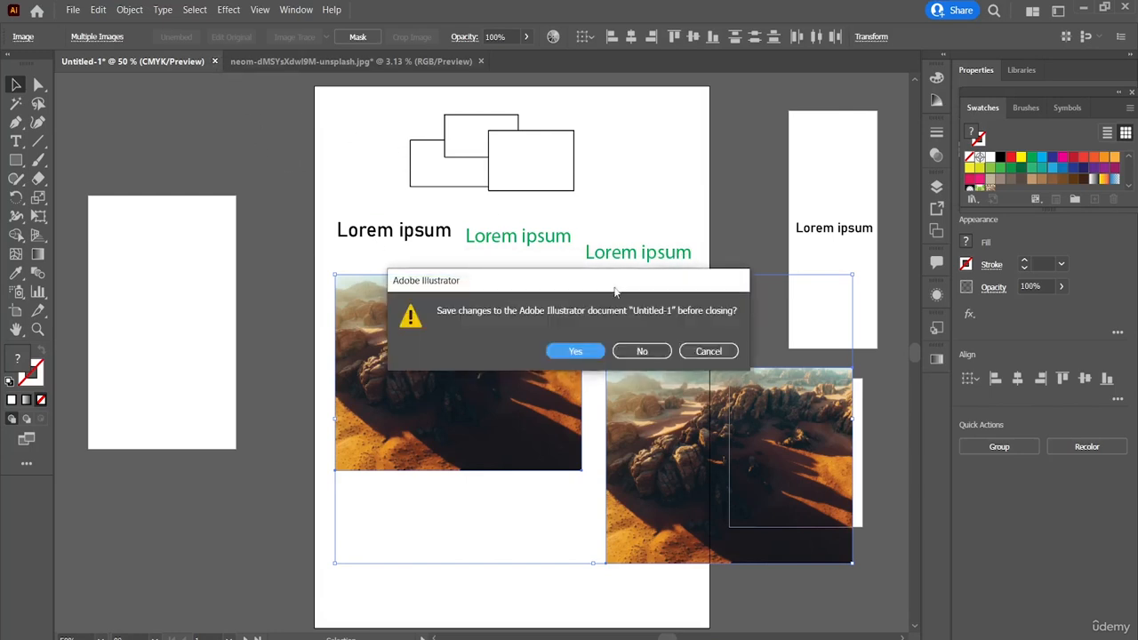
pyautogui.click(659, 352)
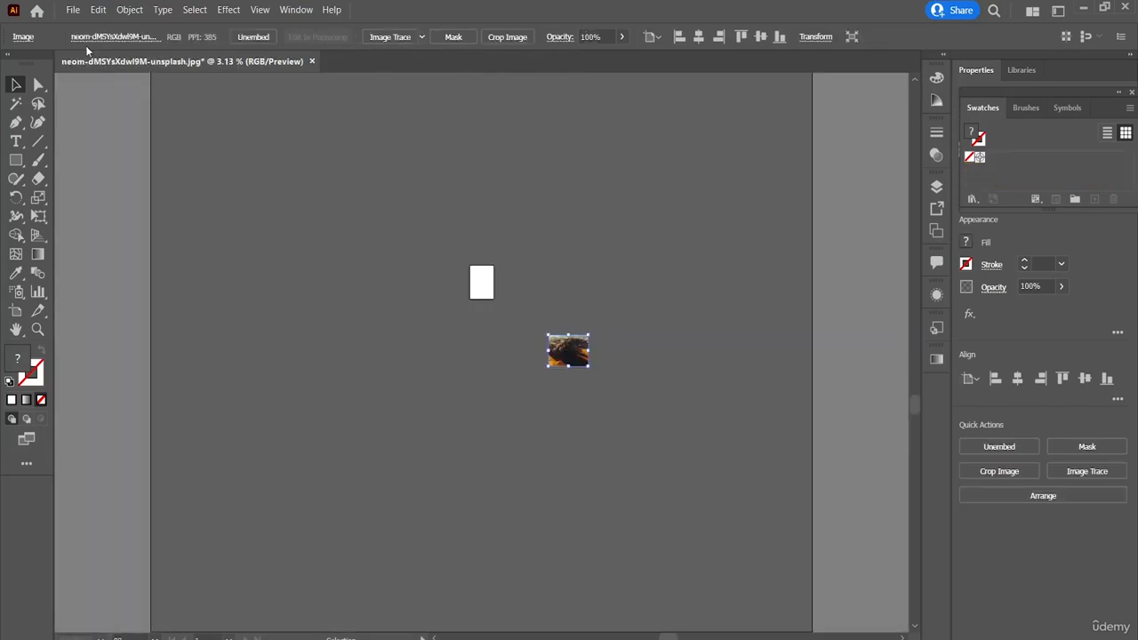
pyautogui.click(72, 13)
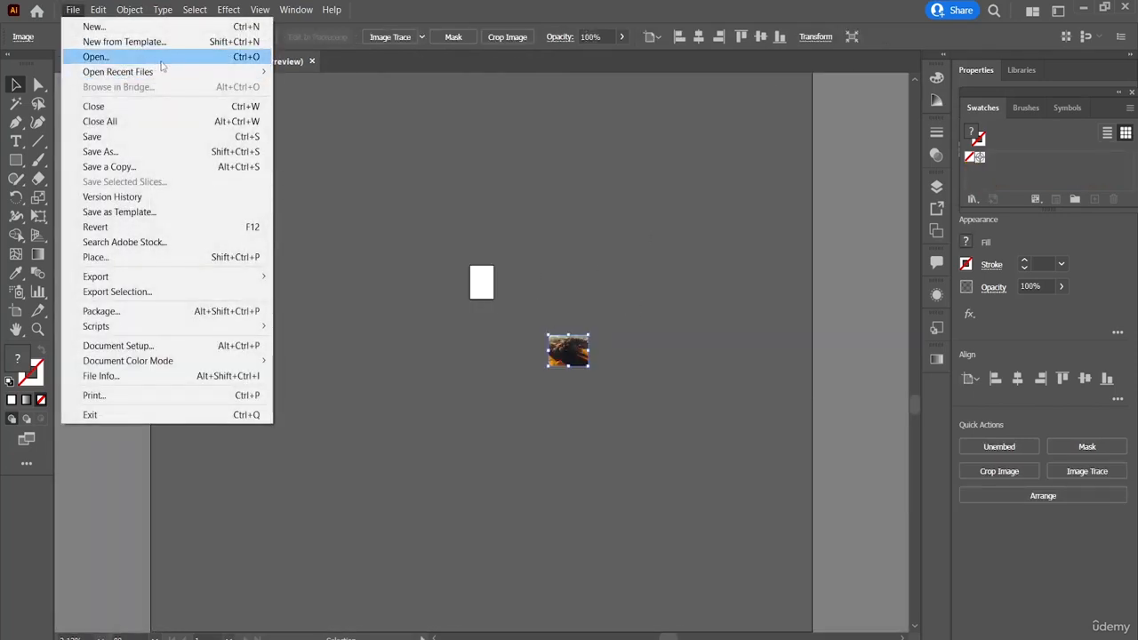
pyautogui.moveTo(201, 77)
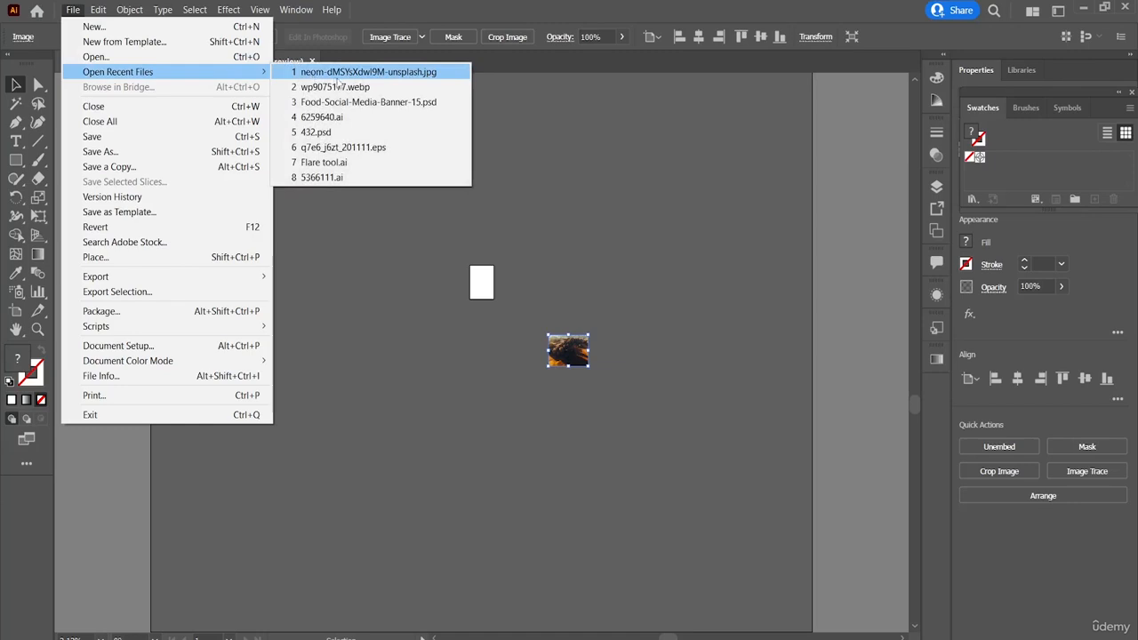
pyautogui.click(384, 258)
pyautogui.click(385, 258)
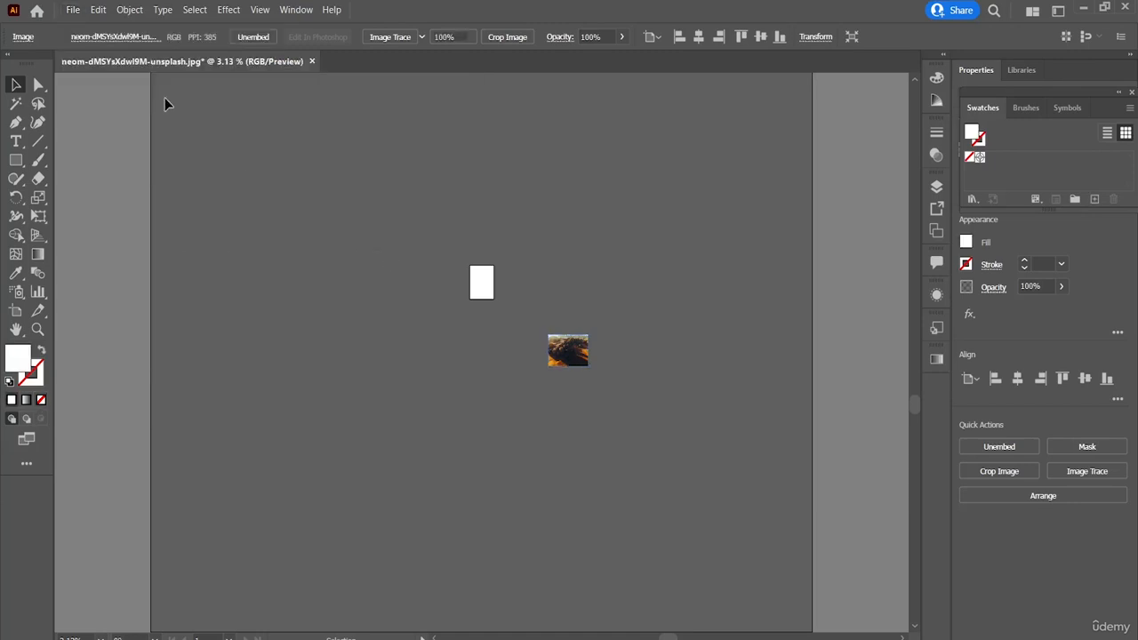
# Step: Open neom-dMSYsXdwl9M-unsplash.jpg from the recent files on the home screen
pyautogui.click(37, 11)
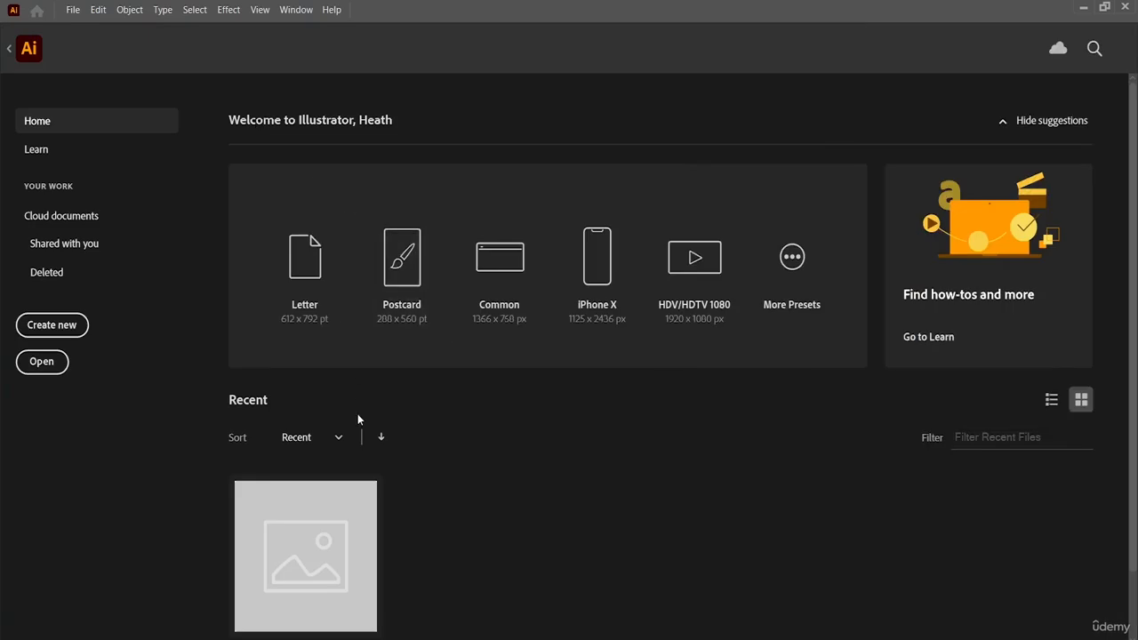
pyautogui.scroll(-1, 357, 419)
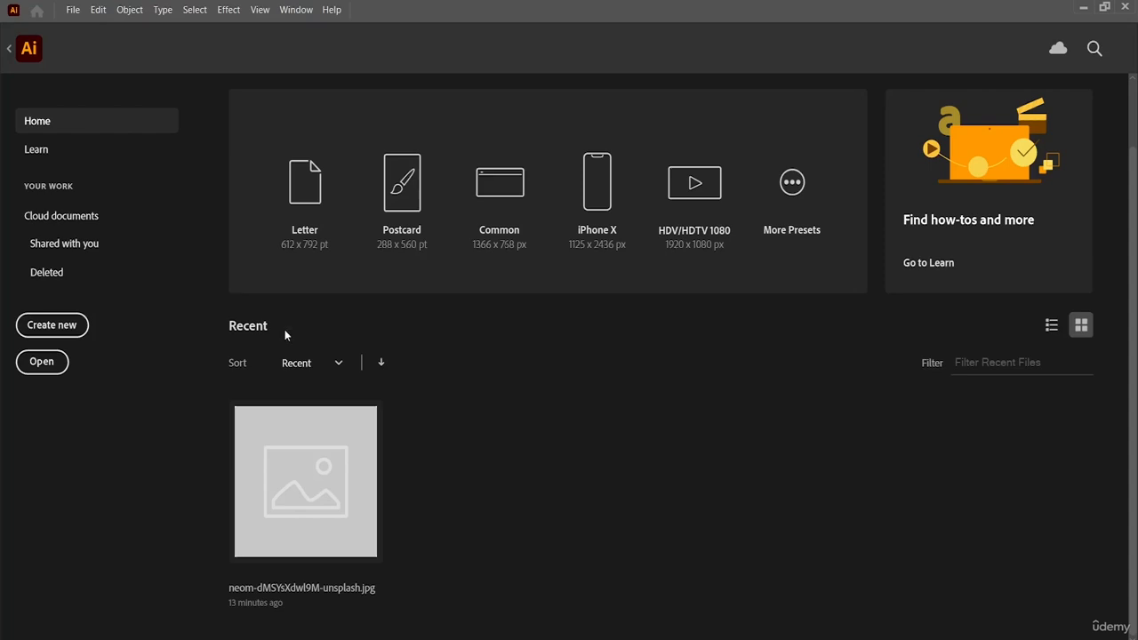
pyautogui.click(328, 471)
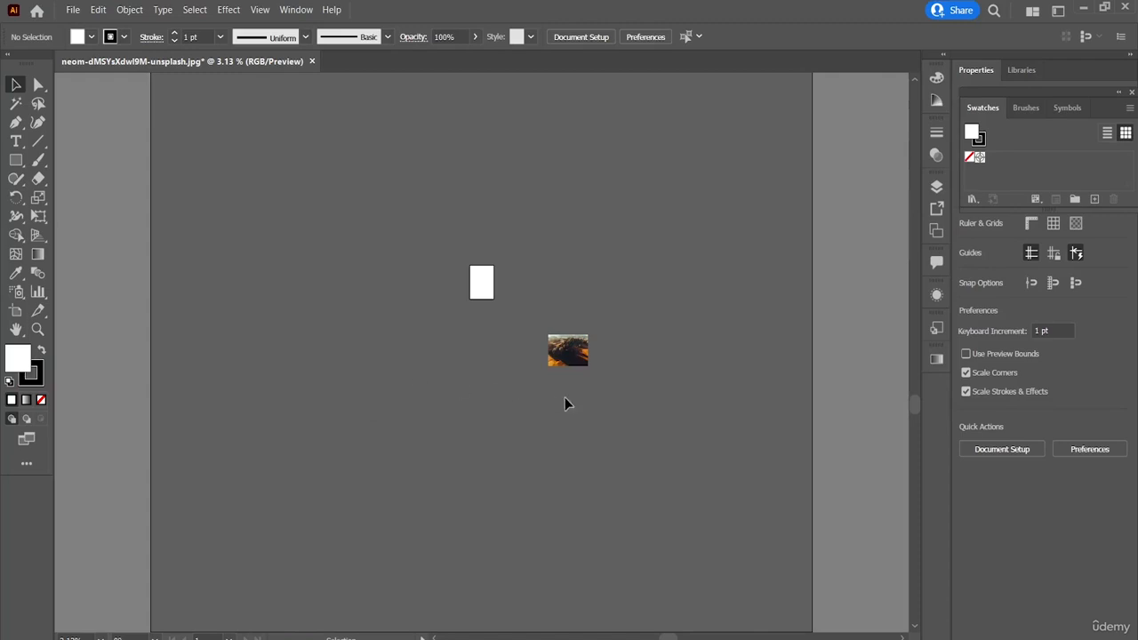
# Step: Move the desert image onto the lower part of the small artboard and review the file commands
pyautogui.moveTo(549, 336); pyautogui.dragTo(485, 300)
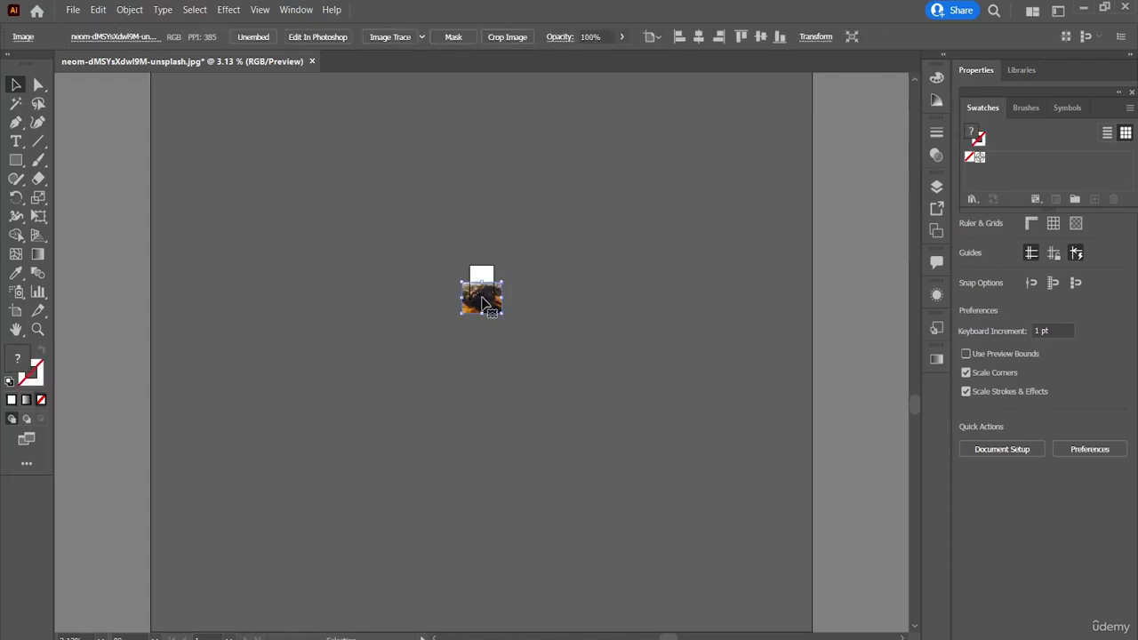
pyautogui.click(72, 8)
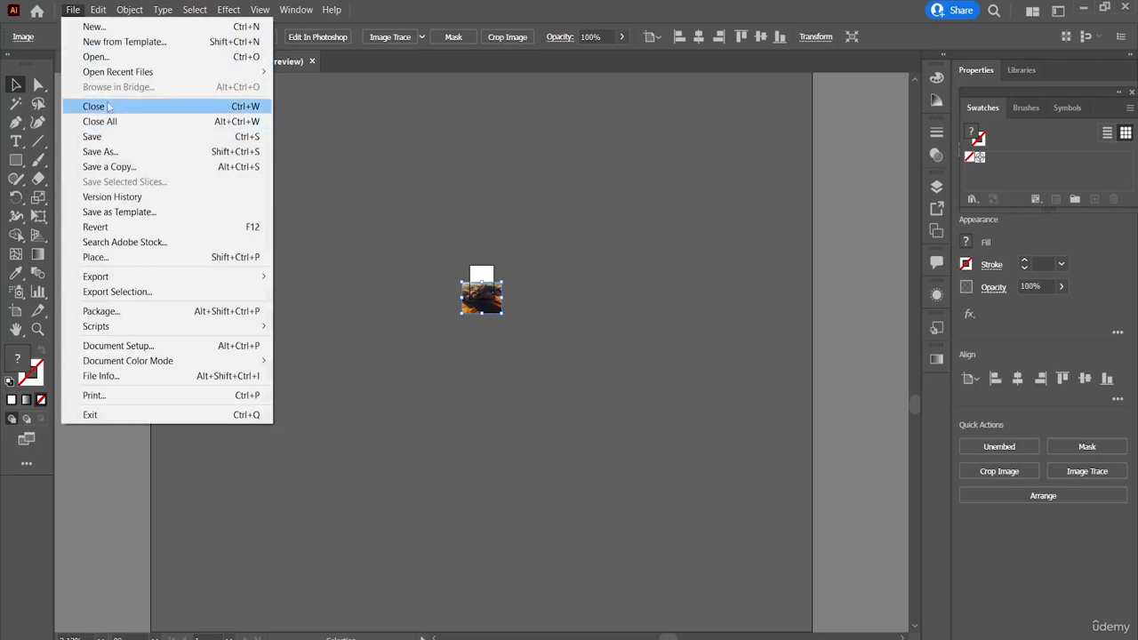
pyautogui.moveTo(169, 73)
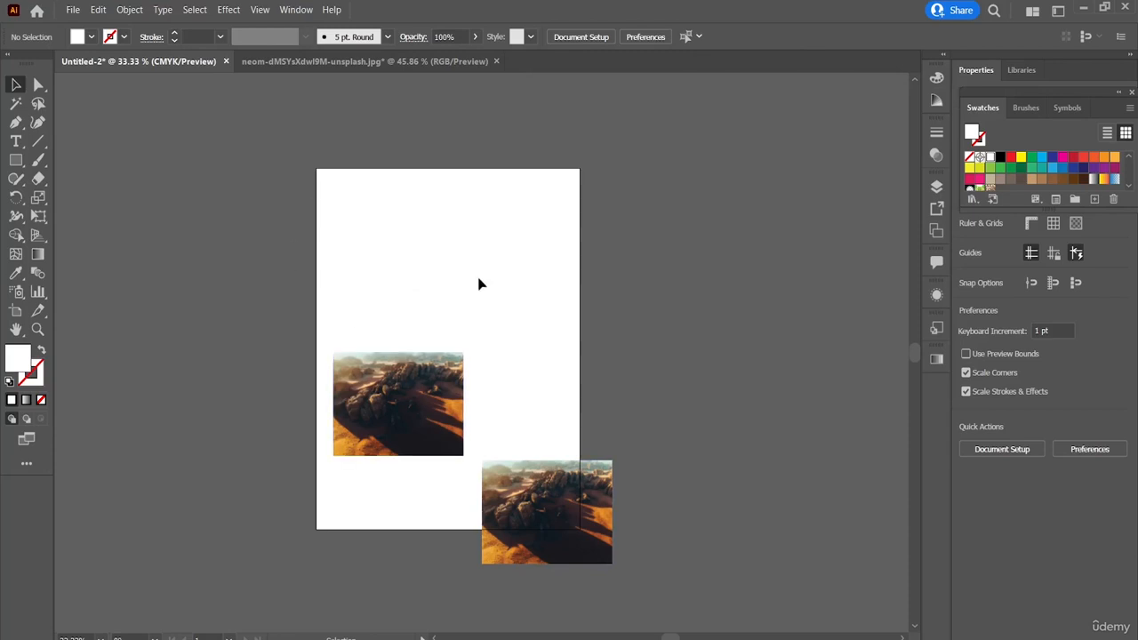
# Step: Select both desert images together, move them up and to the left on the artboard, and clear the selection
pyautogui.moveTo(423, 309); pyautogui.dragTo(614, 576)
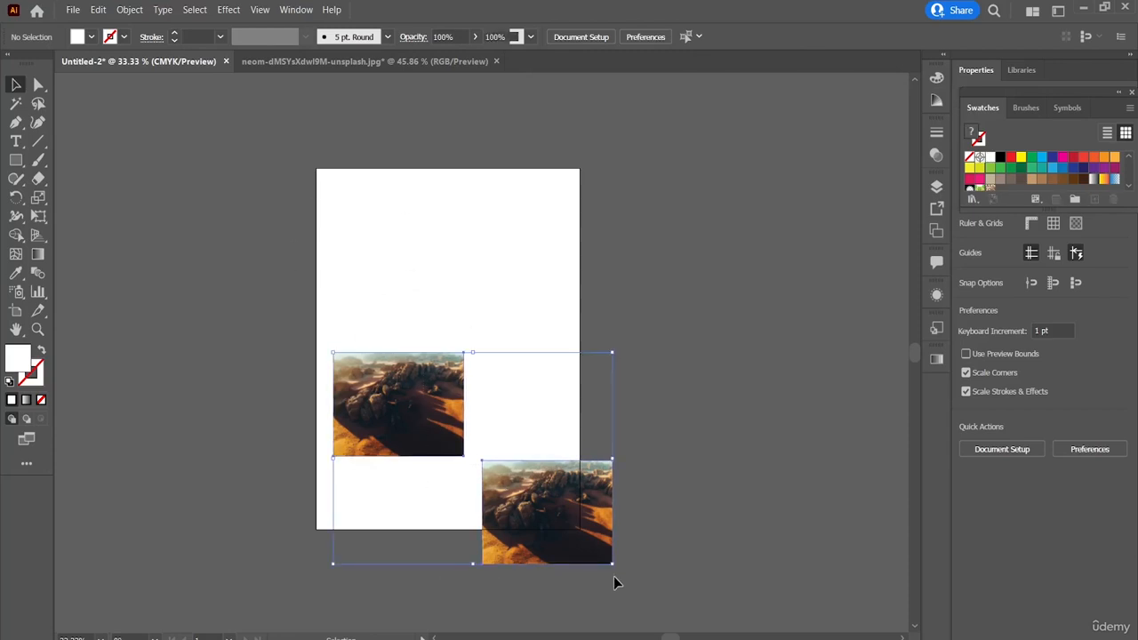
pyautogui.moveTo(428, 419); pyautogui.dragTo(398, 308)
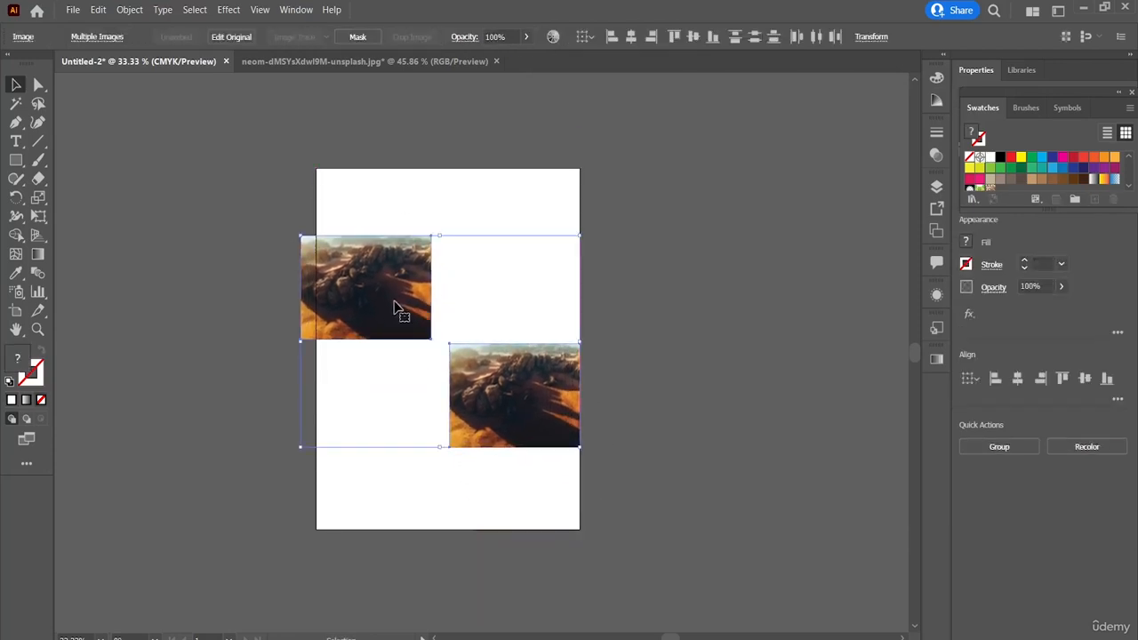
pyautogui.click(195, 9)
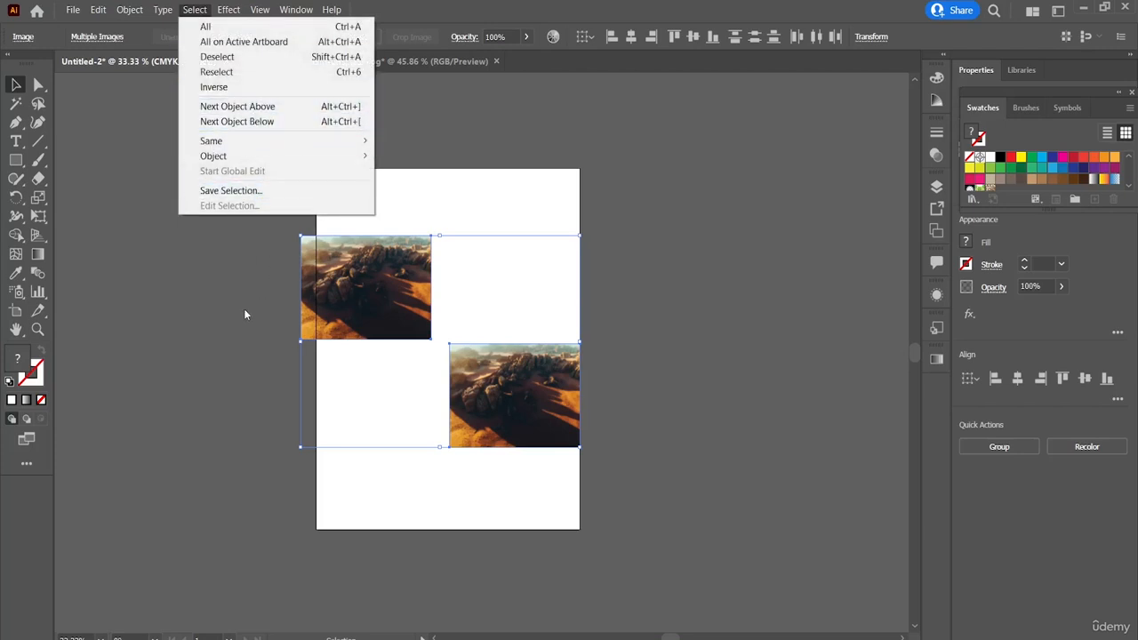
pyautogui.click(179, 285)
pyautogui.click(179, 286)
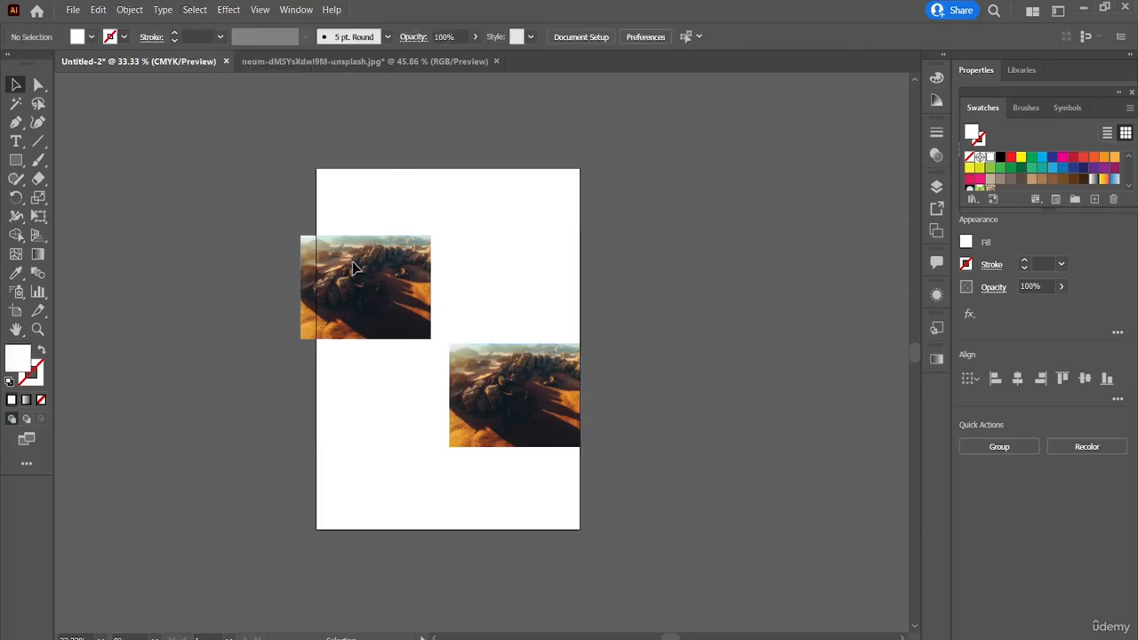
# Step: Select all objects in the document, clear the selection, and review the available Illustrator and Photoshop effects
pyautogui.hotkey('ctrl', 'a')
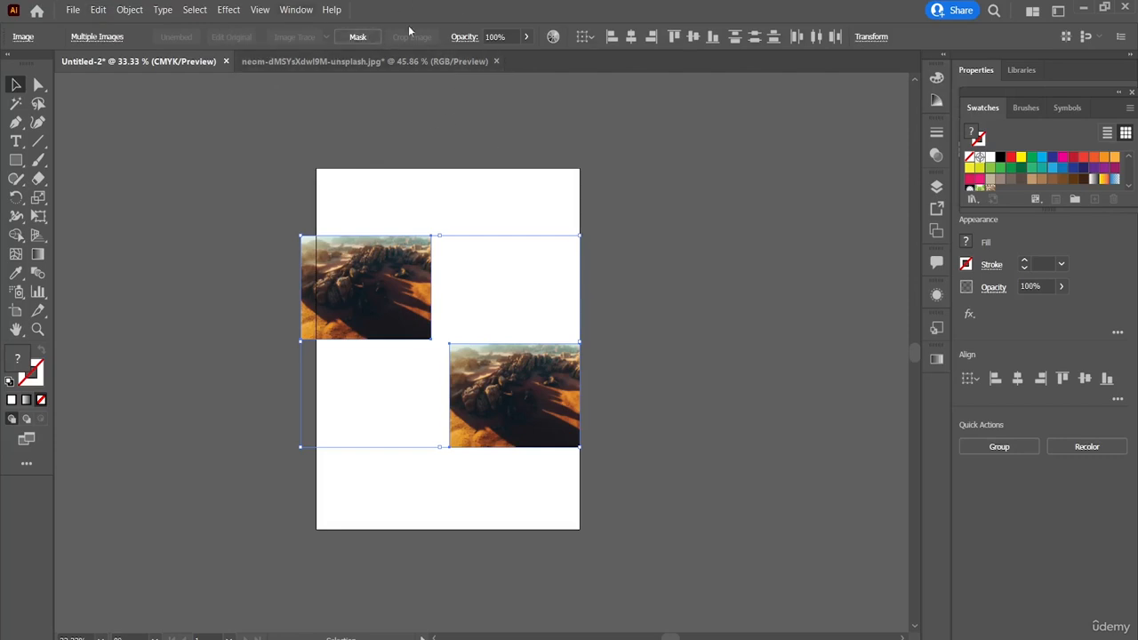
pyautogui.click(480, 187)
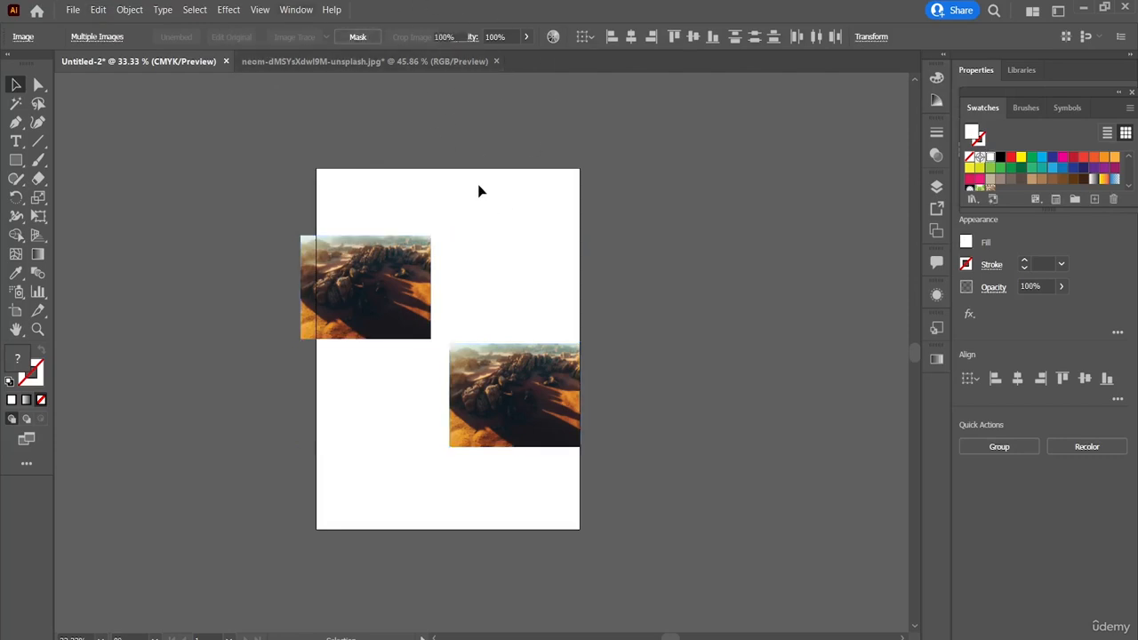
pyautogui.click(196, 10)
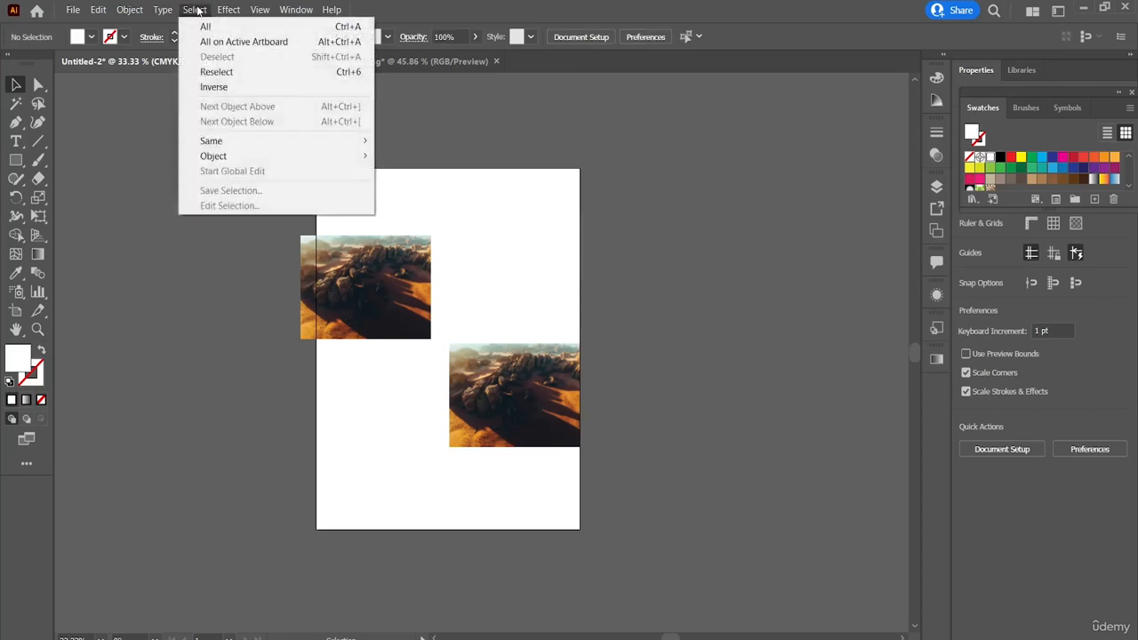
pyautogui.click(597, 172)
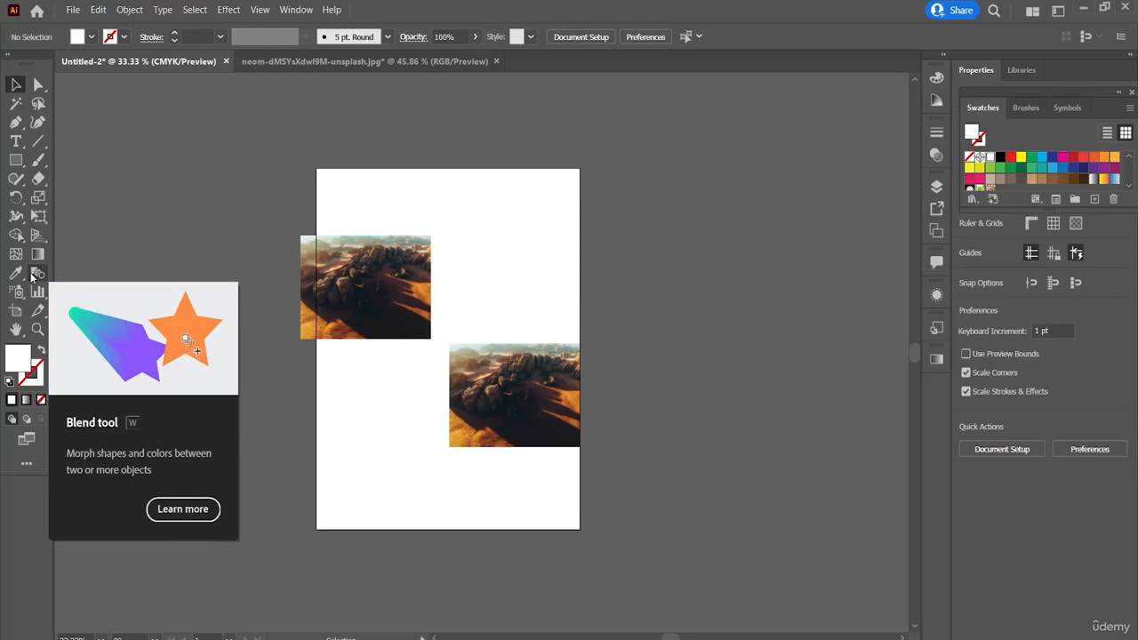
# Step: Delete both desert images from the Untitled-2 artboard
pyautogui.click(382, 331)
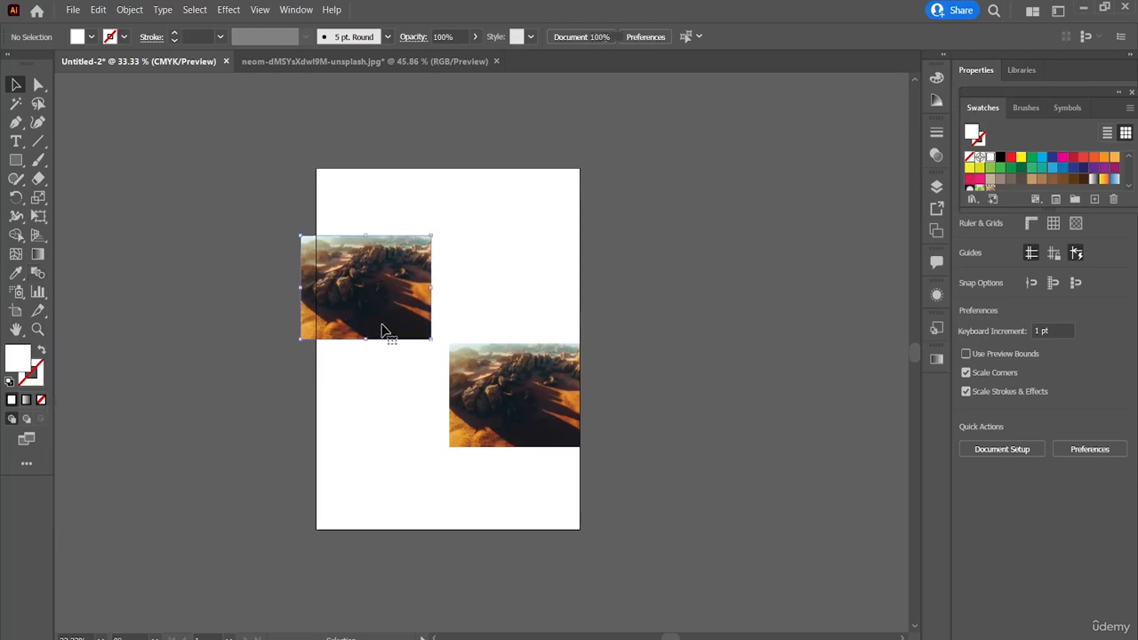
pyautogui.press('Delete')
pyautogui.click(483, 369)
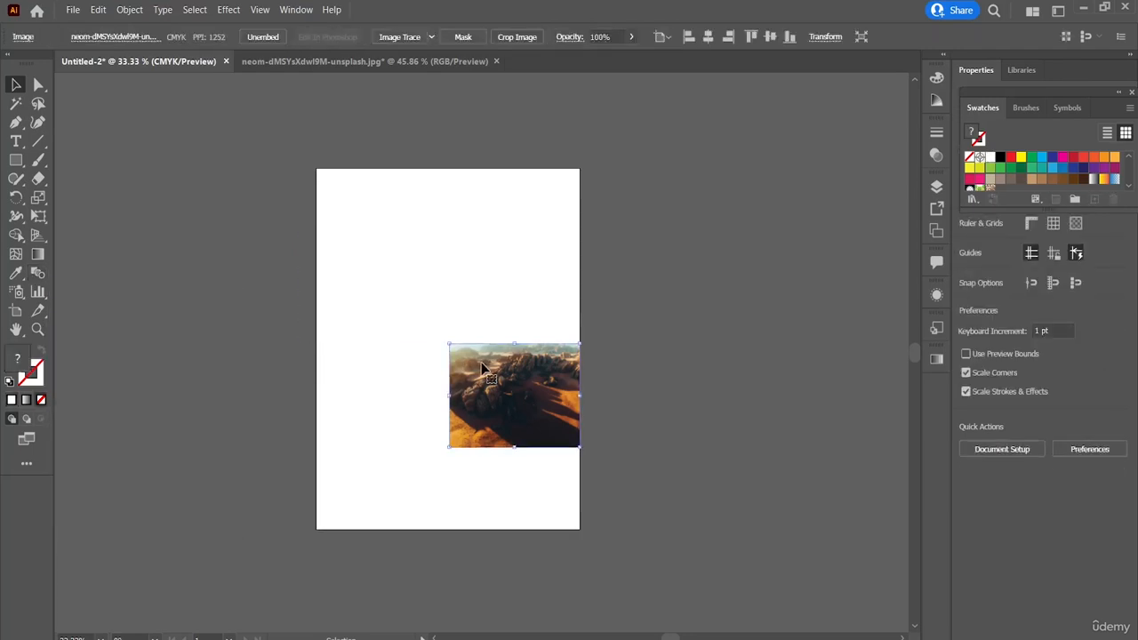
pyautogui.press('Delete')
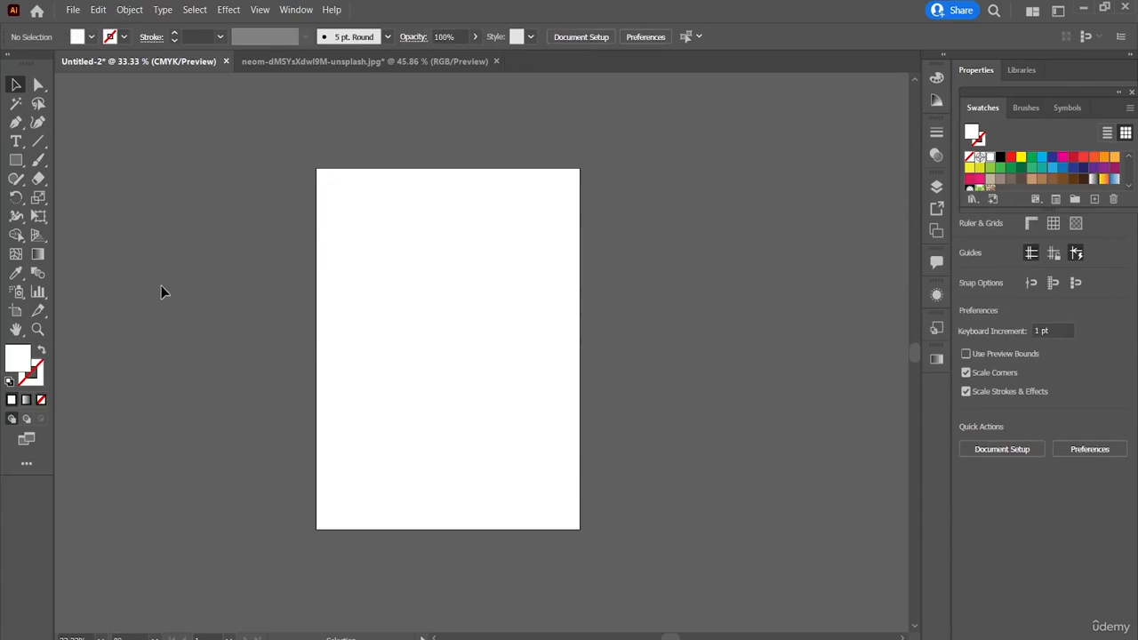
# Step: Draw a rectangle in the upper-left part of the artboard and fill it with yellow
pyautogui.click(16, 160)
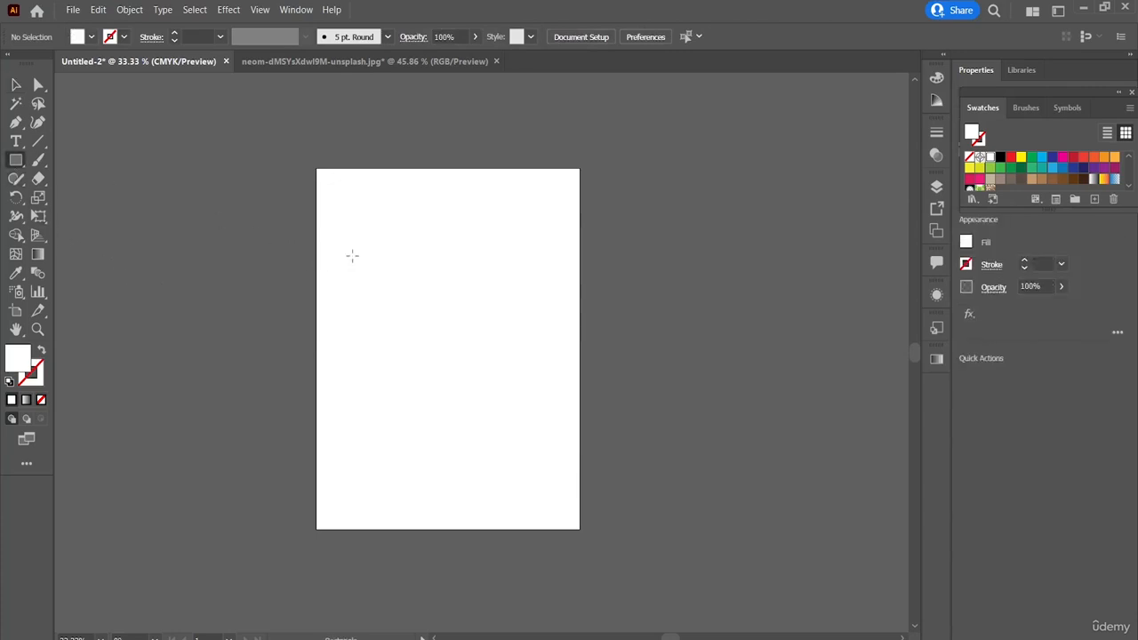
pyautogui.moveTo(352, 256)
pyautogui.mouseDown()
pyautogui.moveTo(391, 310)
pyautogui.moveTo(429, 328)
pyautogui.mouseUp()
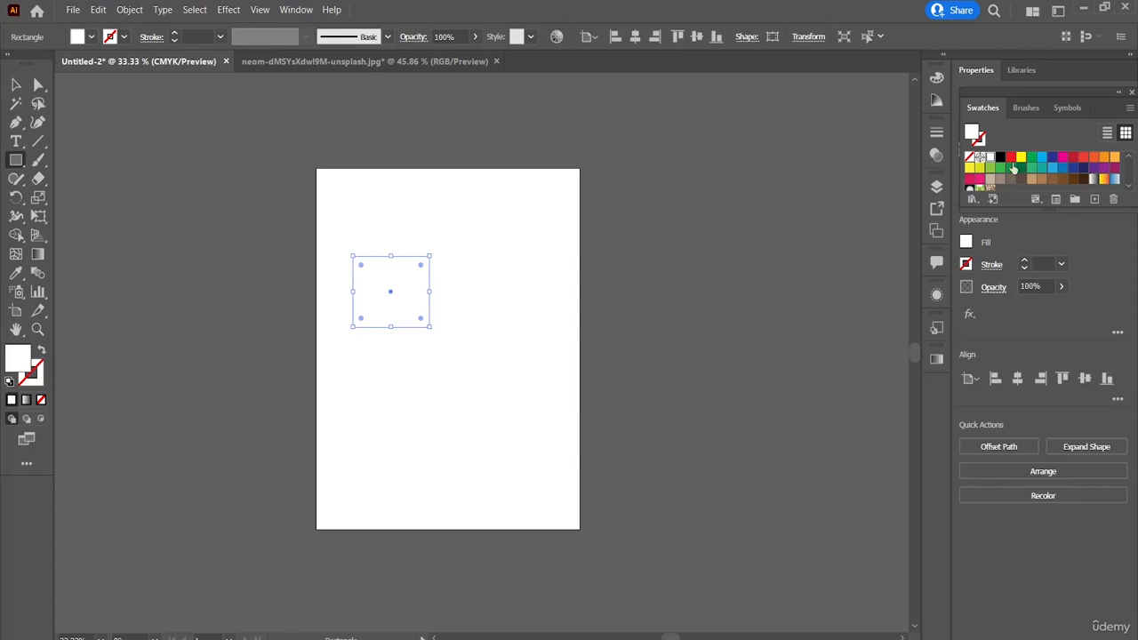
pyautogui.click(1021, 158)
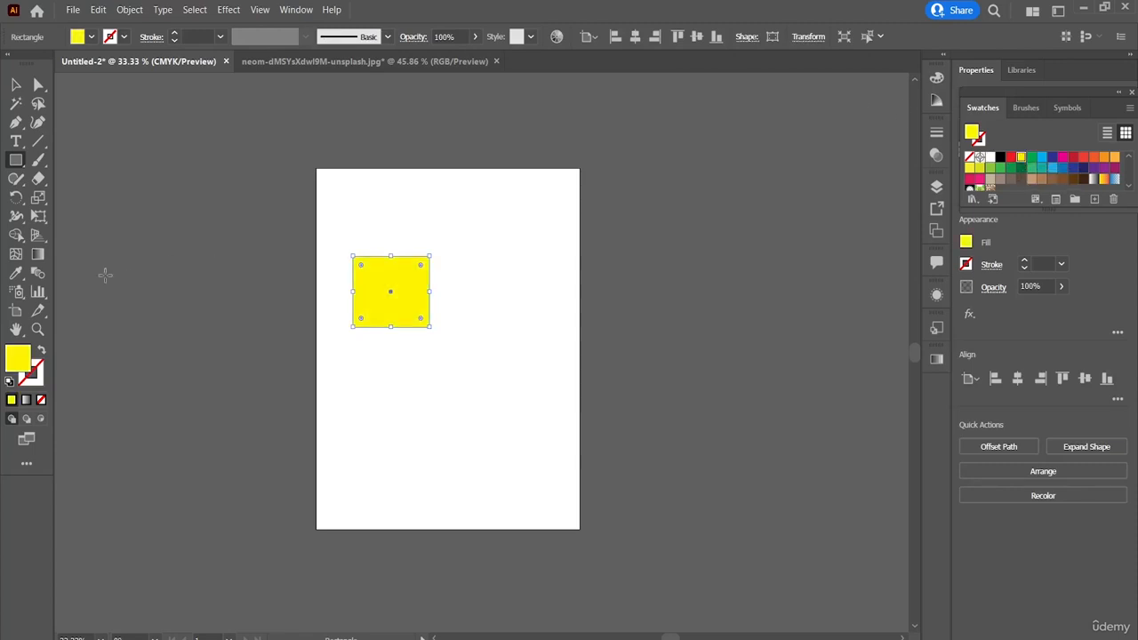
# Step: Draw a yellow circle about 120 pt in diameter near the artboard's upper-right corner with the Ellipse tool
pyautogui.moveTo(15, 161); pyautogui.dragTo(84, 197)
pyautogui.moveTo(496, 214); pyautogui.dragTo(544, 254)
pyautogui.moveTo(548, 256); pyautogui.dragTo(549, 256)
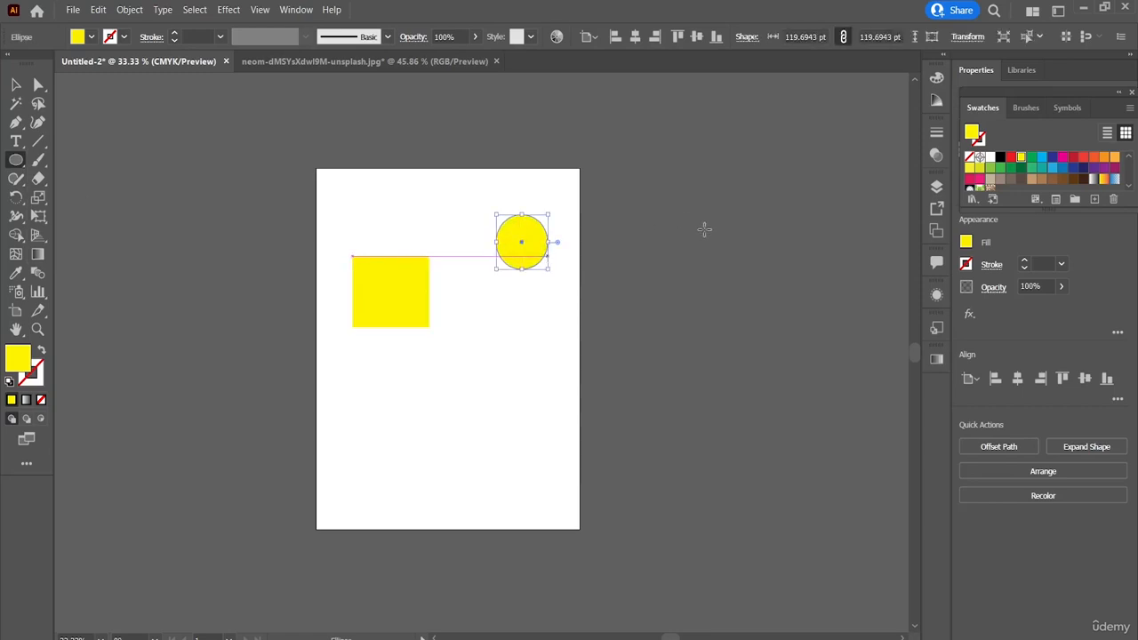
pyautogui.click(704, 228)
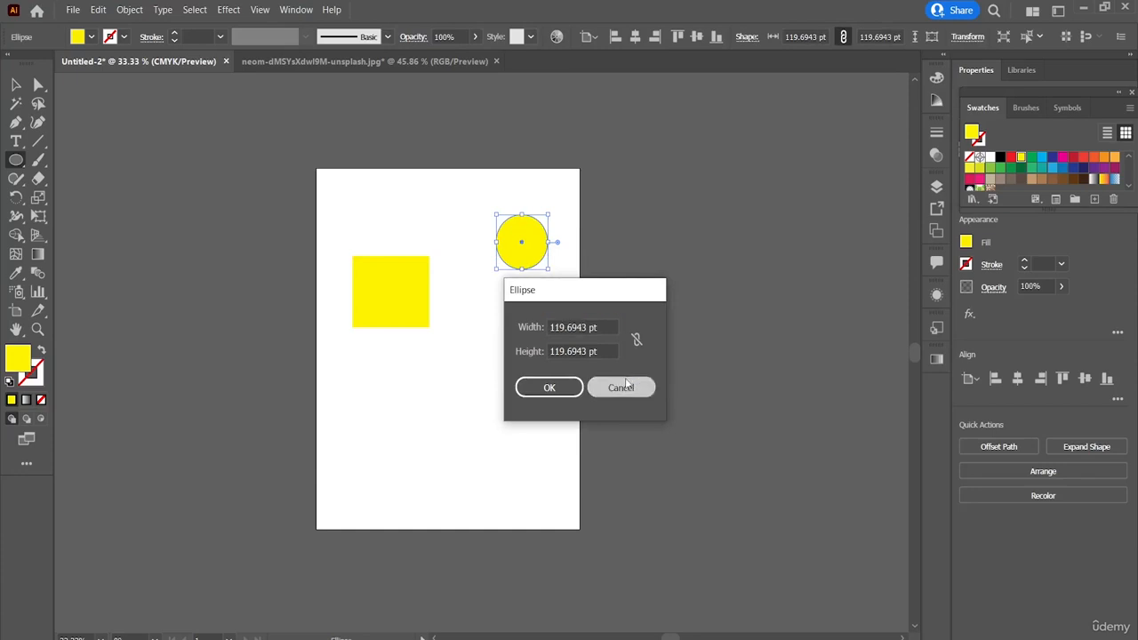
pyautogui.click(622, 387)
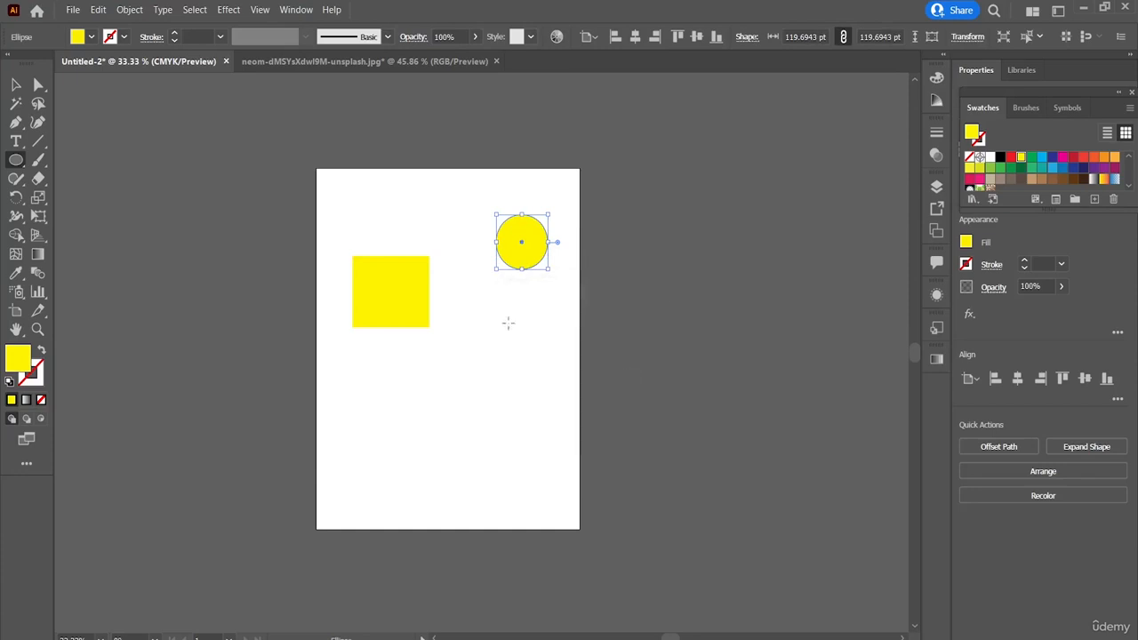
# Step: Blend the yellow rectangle with the circle using the Blend tool and move the blend slightly up the artboard
pyautogui.click(40, 281)
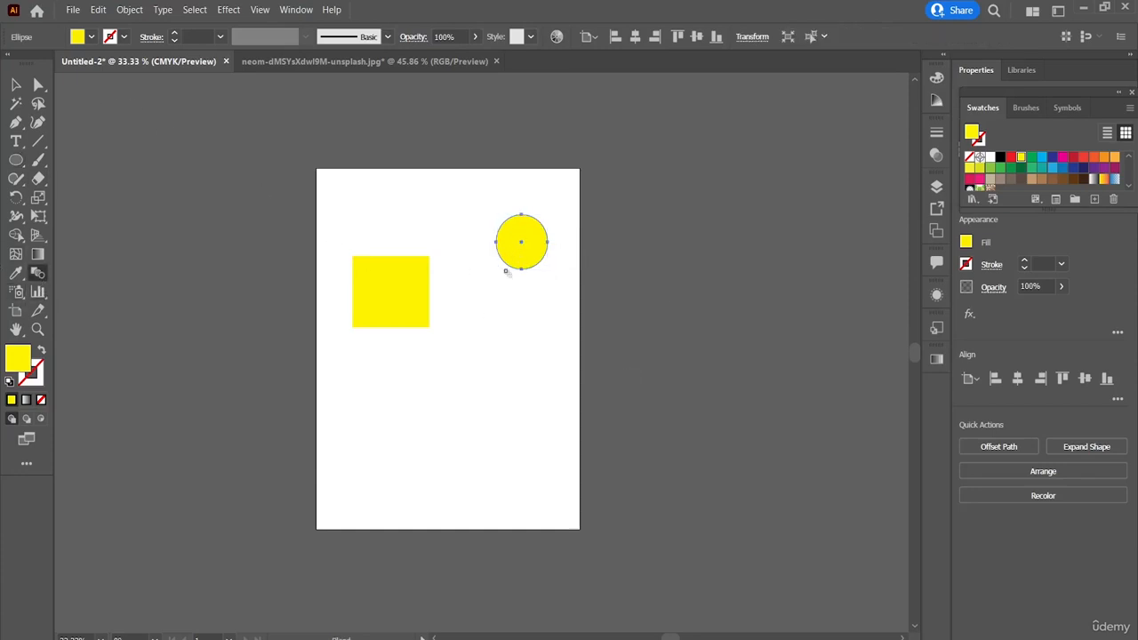
pyautogui.click(409, 280)
pyautogui.click(504, 241)
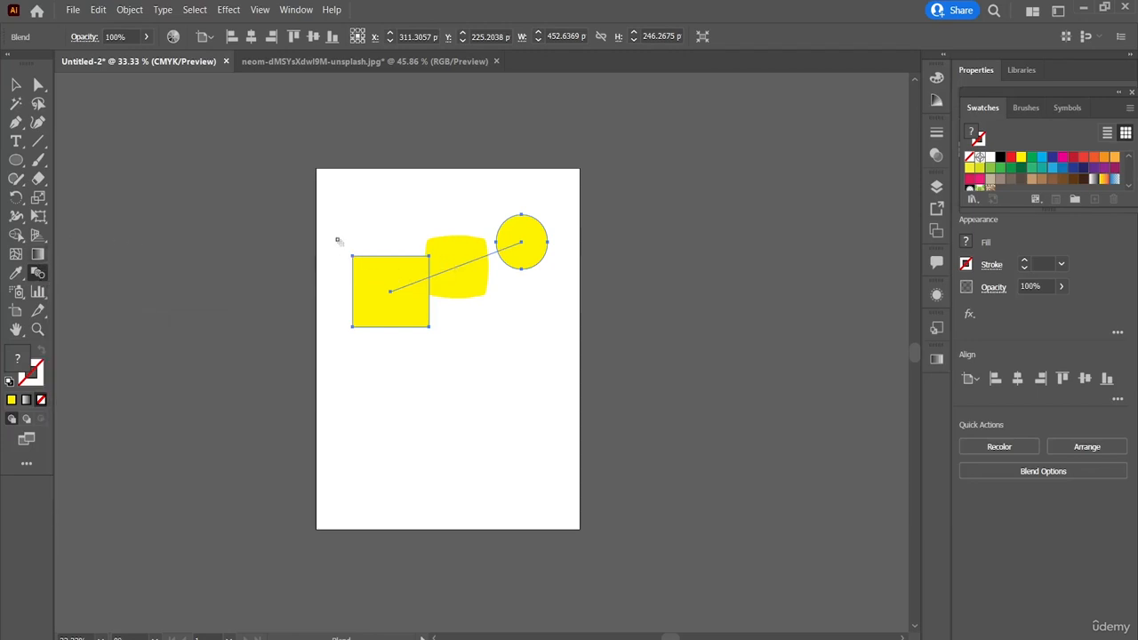
pyautogui.click(16, 85)
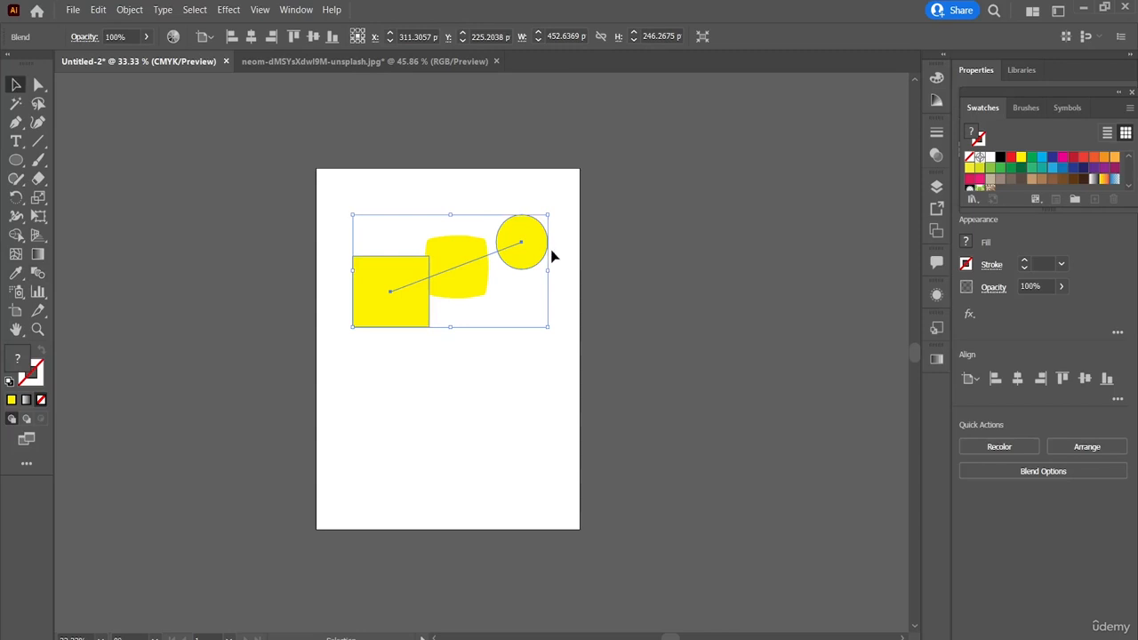
pyautogui.moveTo(477, 263)
pyautogui.mouseDown()
pyautogui.moveTo(490, 318)
pyautogui.moveTo(462, 231)
pyautogui.moveTo(474, 250)
pyautogui.mouseUp()
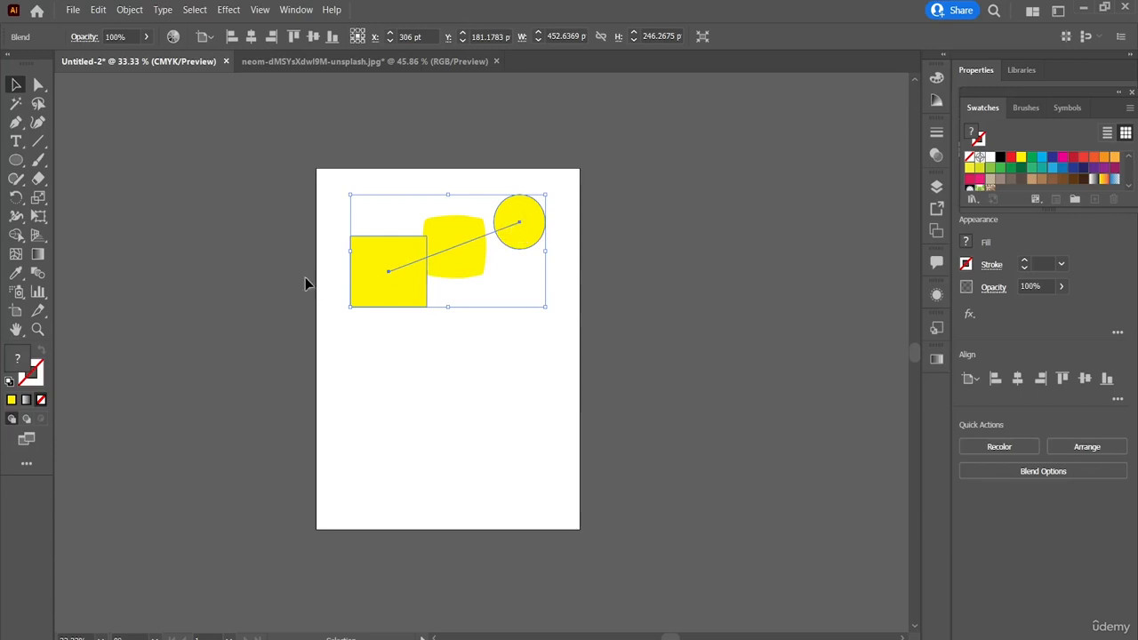
pyautogui.click(38, 276)
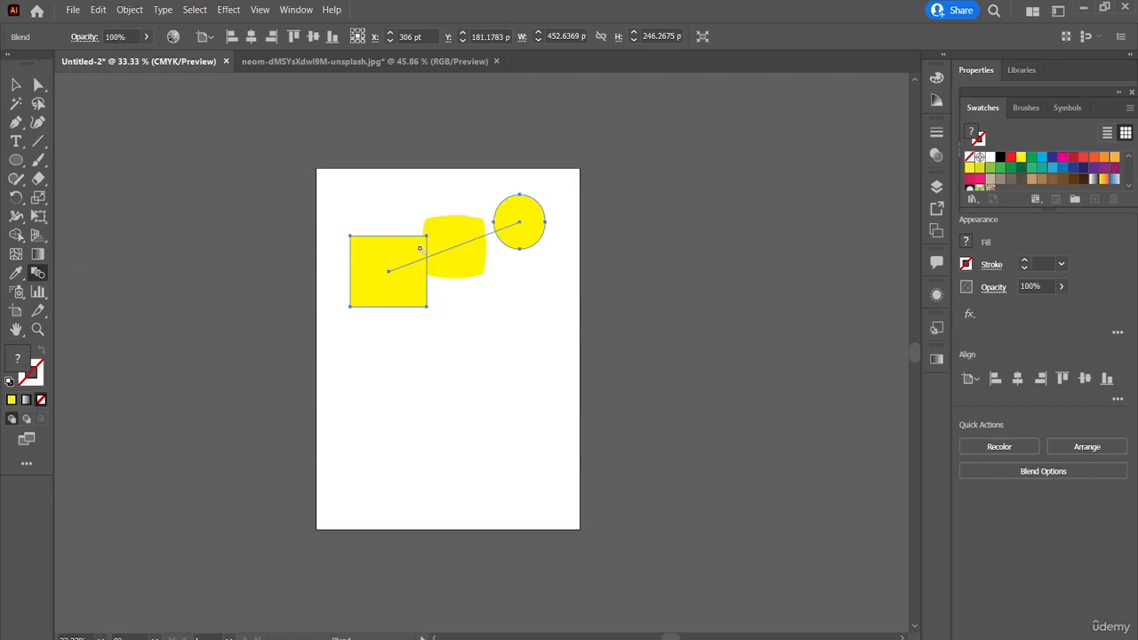
# Step: Close the neom-dMSYsXdwI9M-unsplash.jpg document without saving its changes
pyautogui.click(496, 61)
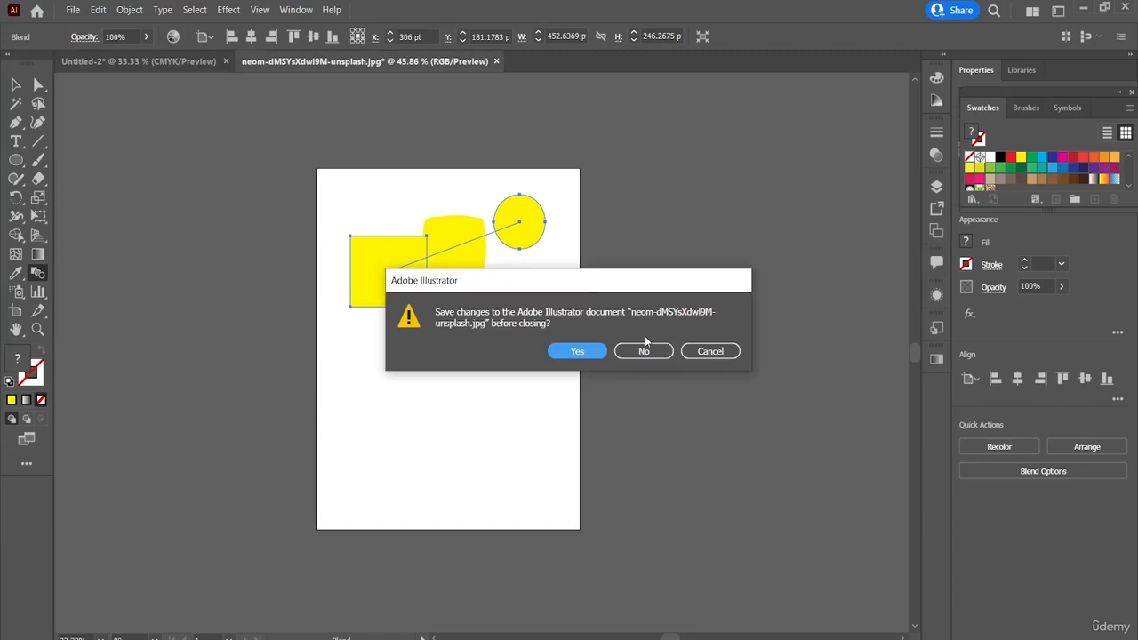
pyautogui.click(644, 352)
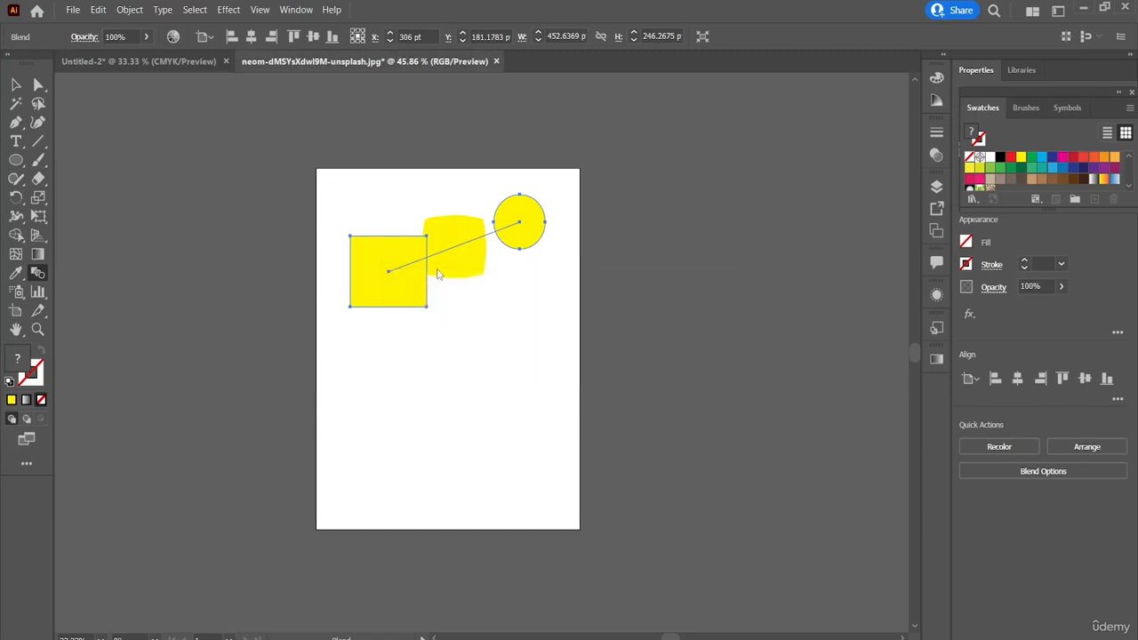
# Step: Draw two small yellow ellipses side by side below the blend, the left one about 50 by 70 pt
pyautogui.click(14, 162)
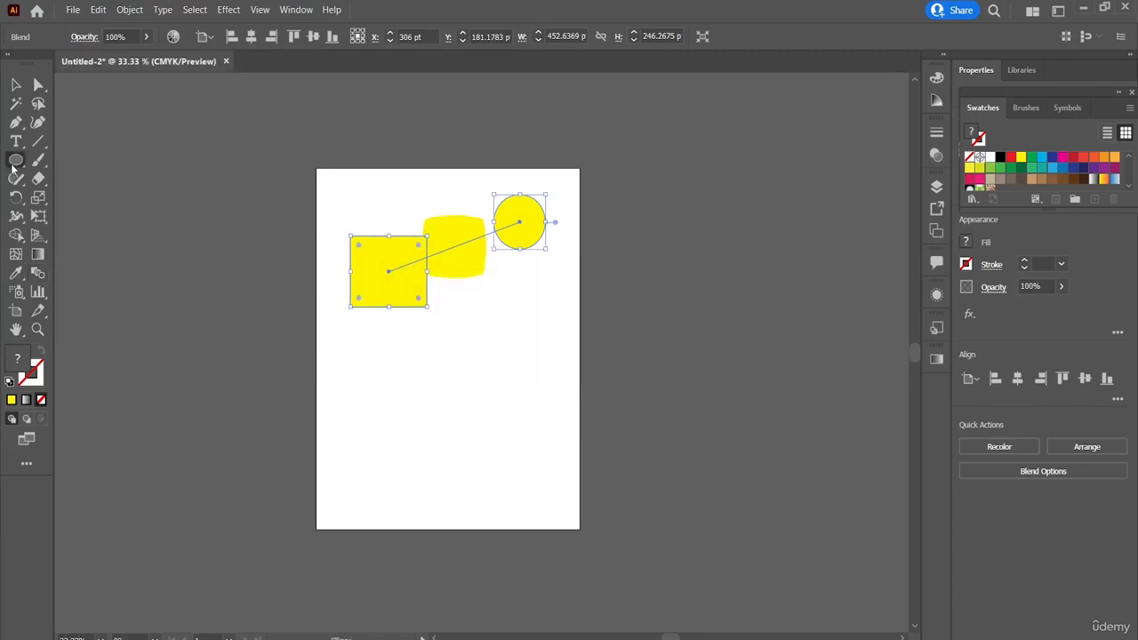
pyautogui.moveTo(510, 331); pyautogui.dragTo(544, 364)
pyautogui.moveTo(483, 341); pyautogui.dragTo(507, 375)
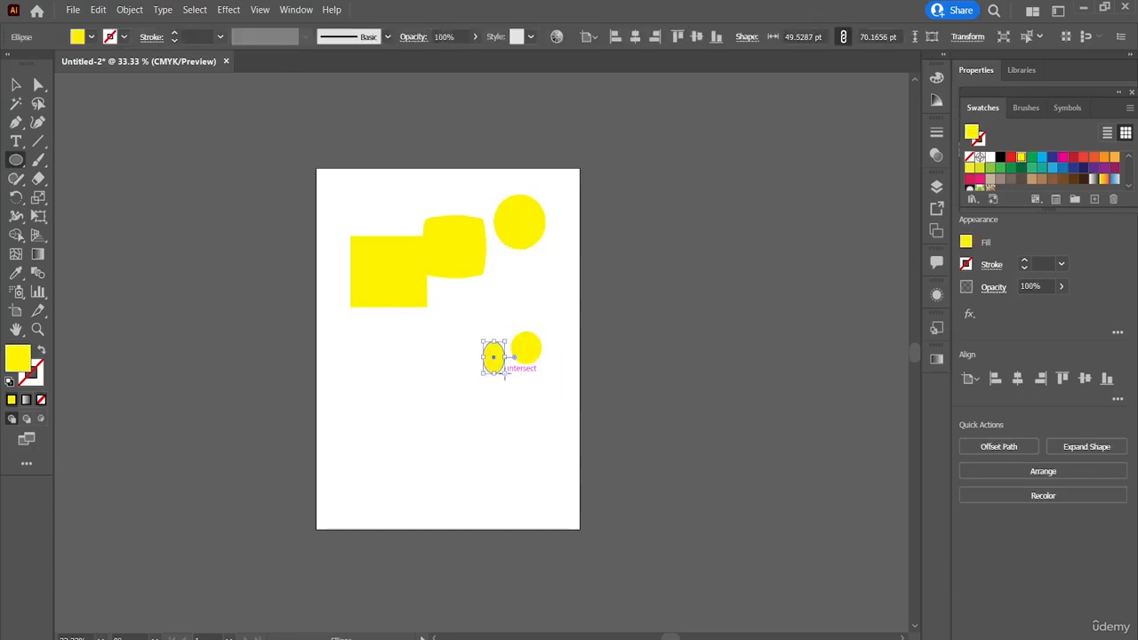
# Step: Blend the two small ellipses with each other and move the resulting blend to the left, below the larger blend
pyautogui.click(39, 275)
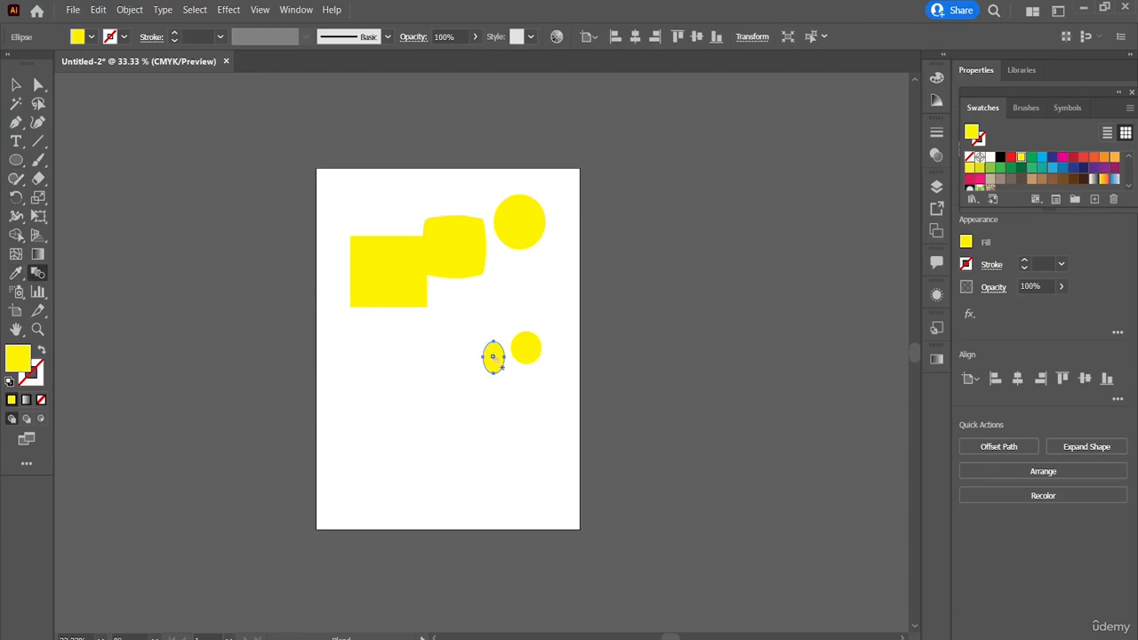
pyautogui.click(524, 352)
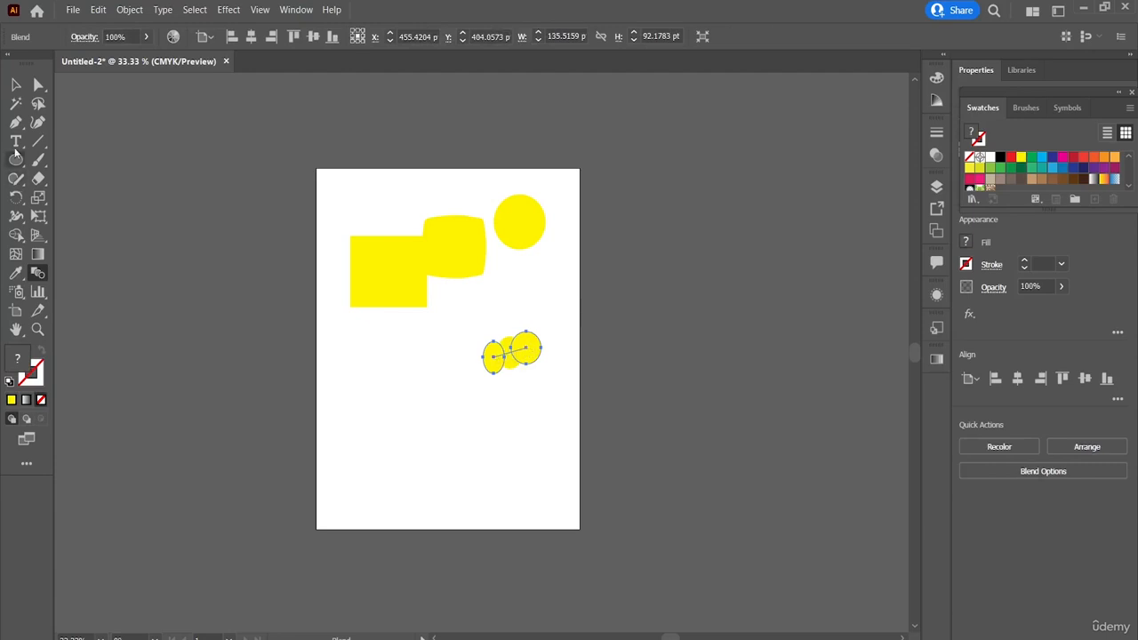
pyautogui.click(16, 85)
pyautogui.click(561, 333)
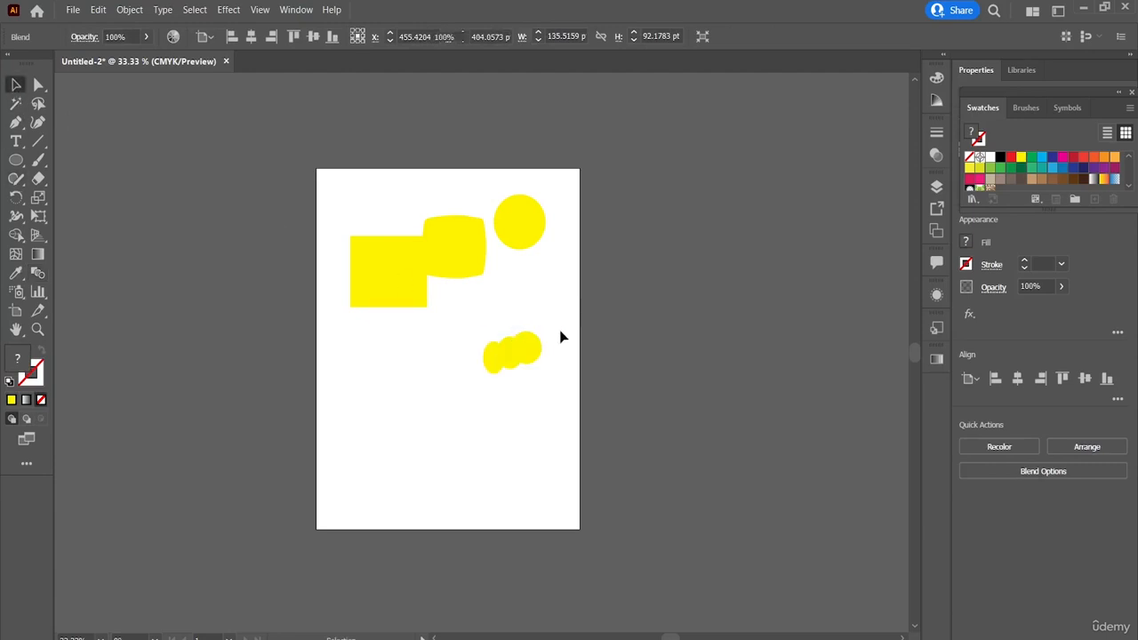
pyautogui.moveTo(531, 353); pyautogui.dragTo(475, 345)
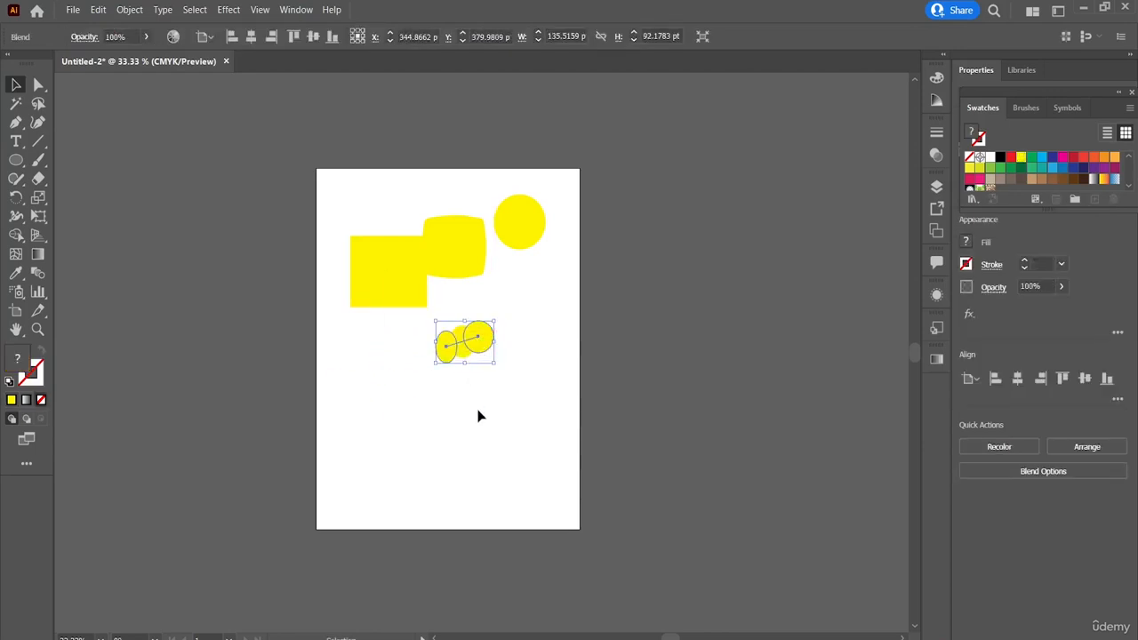
# Step: Enter isolation mode on the small ellipse blend and clear the selection
pyautogui.click(477, 416)
pyautogui.doubleClick(464, 349)
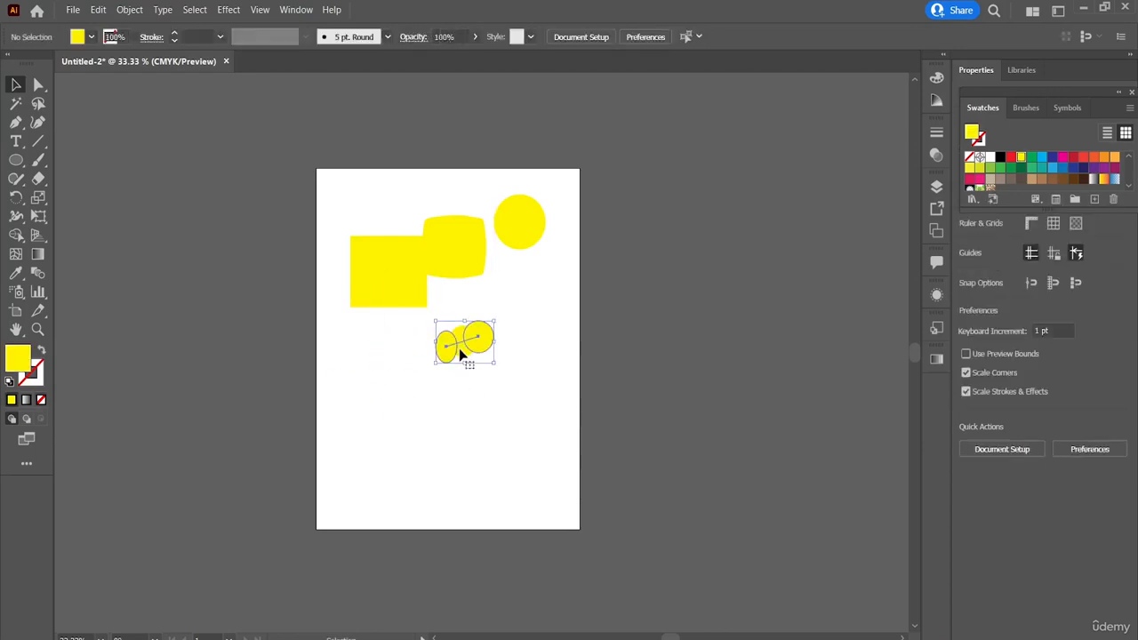
pyautogui.click(474, 452)
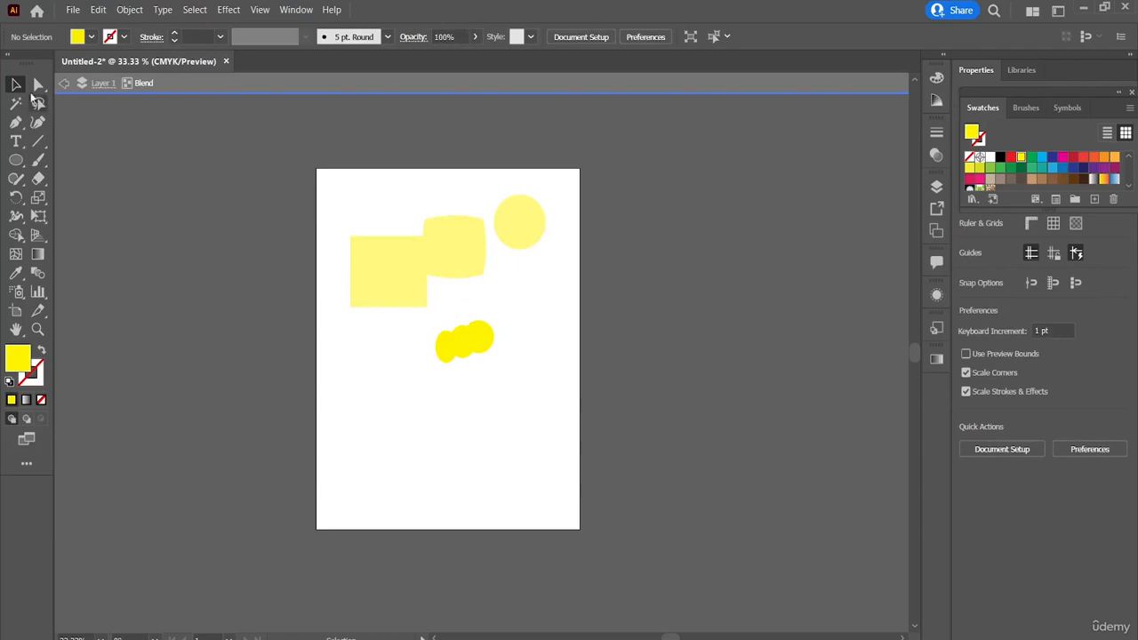
# Step: Exit isolation mode completely and move the larger square-to-circle blend slightly to the right
pyautogui.click(64, 83)
pyautogui.moveTo(377, 303); pyautogui.dragTo(401, 267)
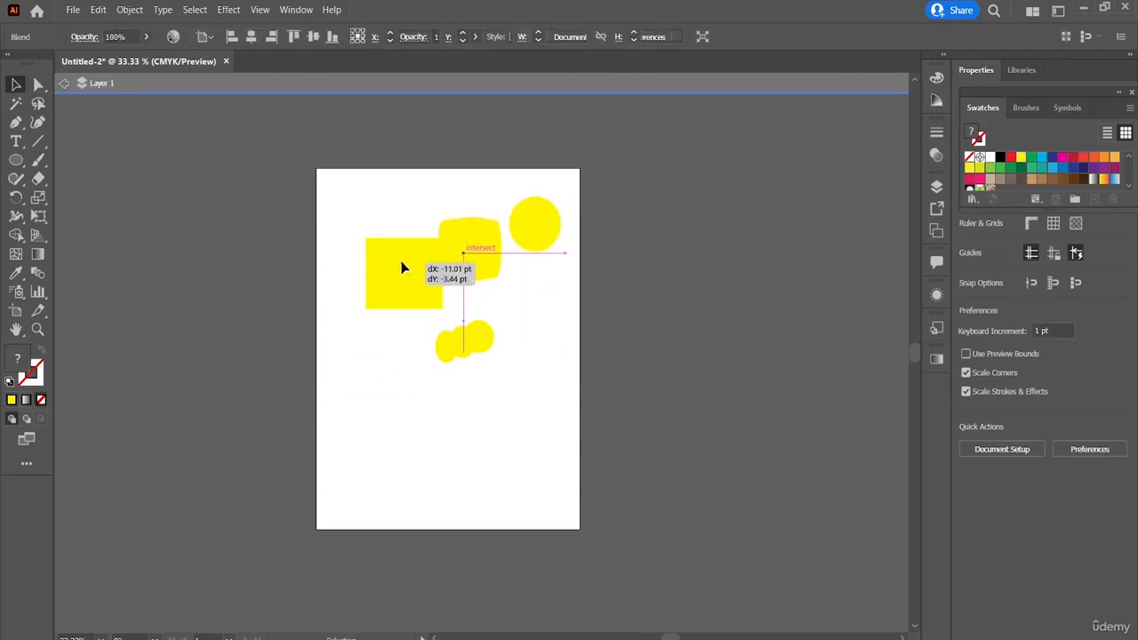
pyautogui.click(64, 83)
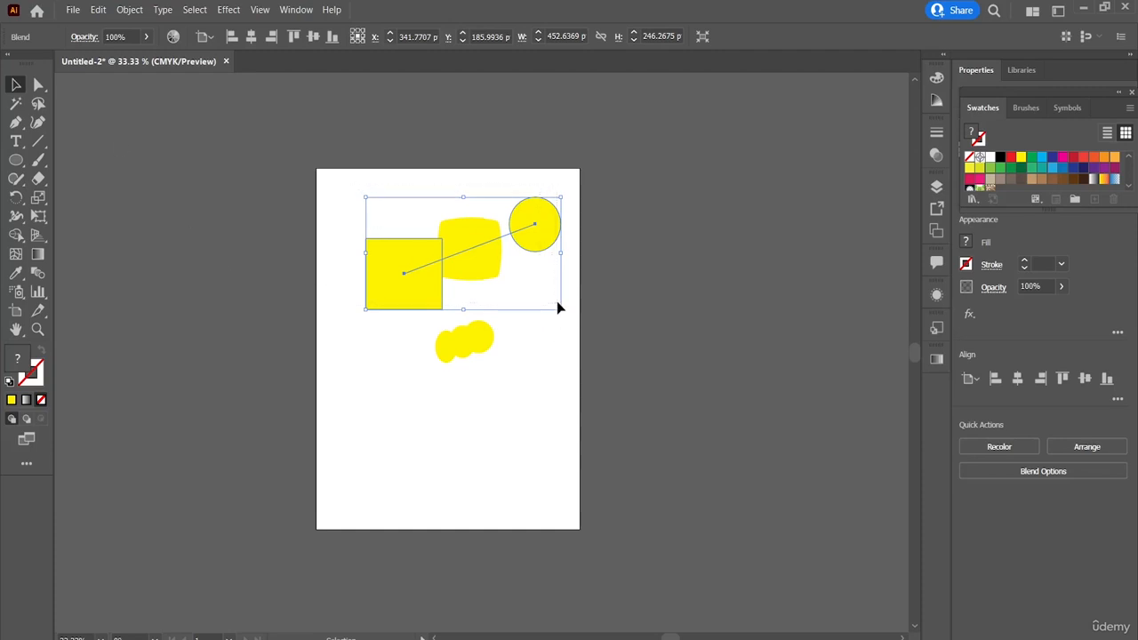
# Step: Delete the larger blend and the small ellipse blend to empty the artboard
pyautogui.press('Delete')
pyautogui.moveTo(412, 277); pyautogui.dragTo(511, 450)
pyautogui.press('Delete')
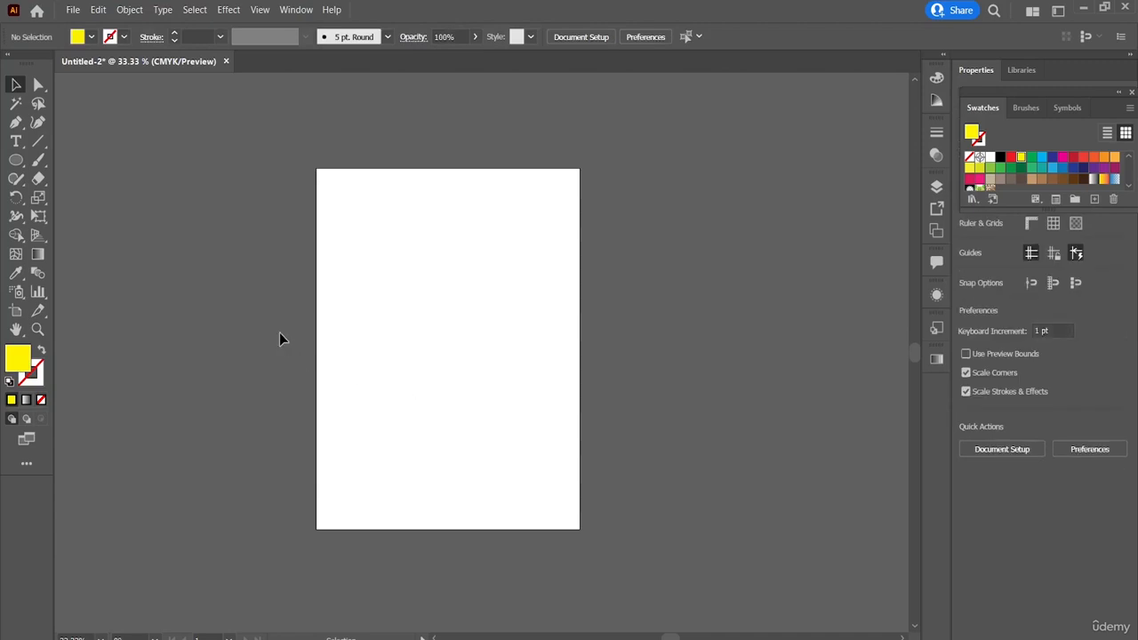
# Step: Try to spray a symbol onto the empty artboard, and choose the Symbol Sprayer tool again from its tool group
pyautogui.click(15, 292)
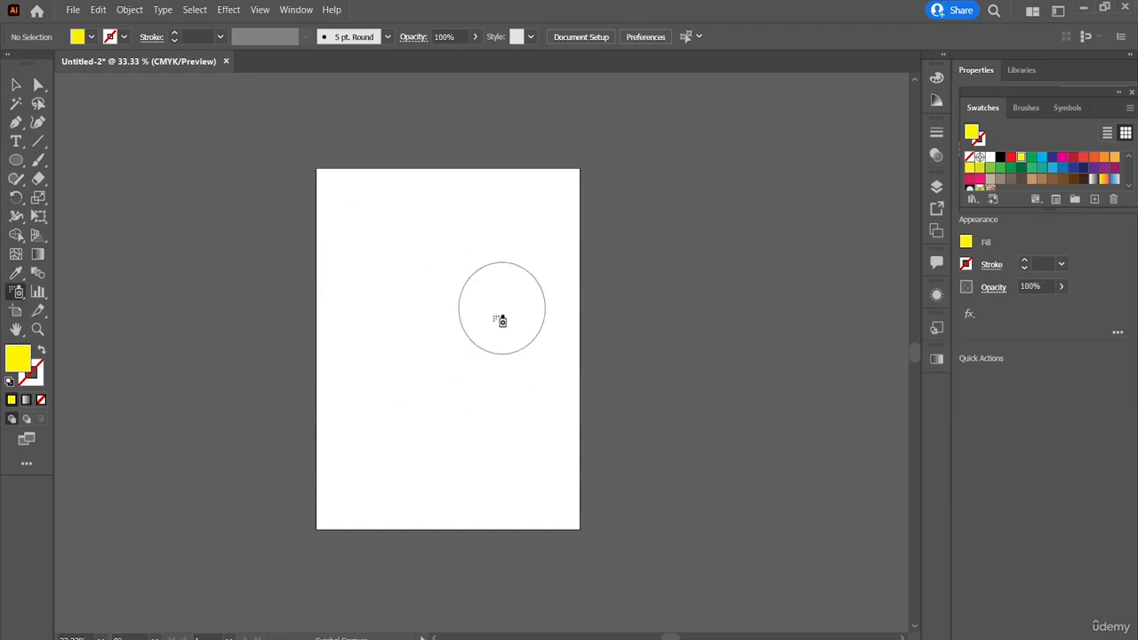
pyautogui.click(461, 274)
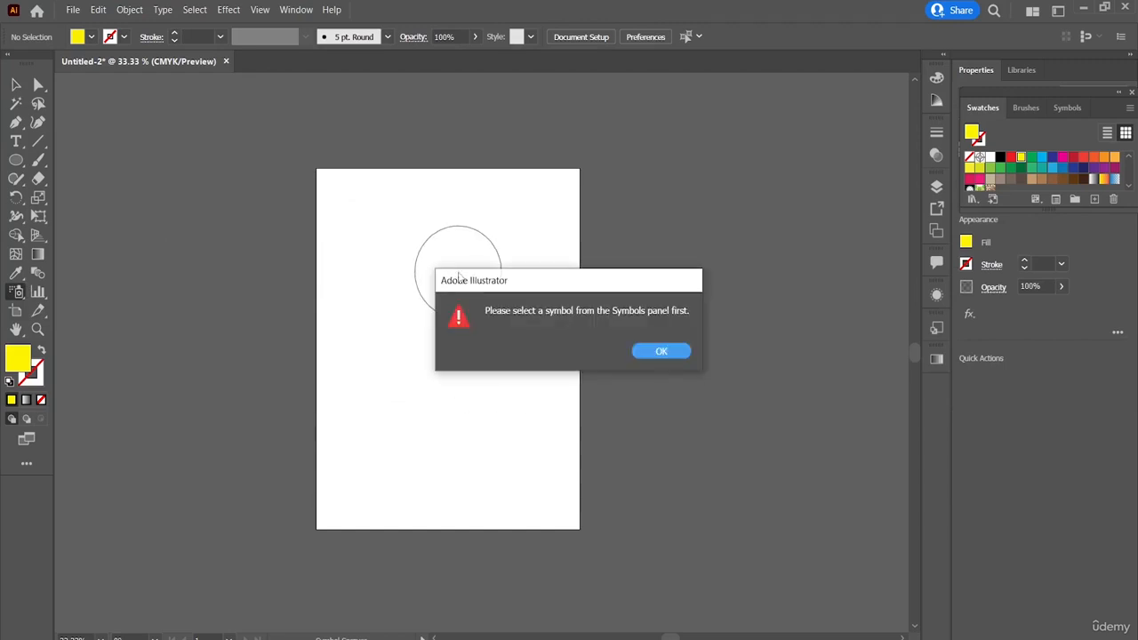
pyautogui.click(663, 354)
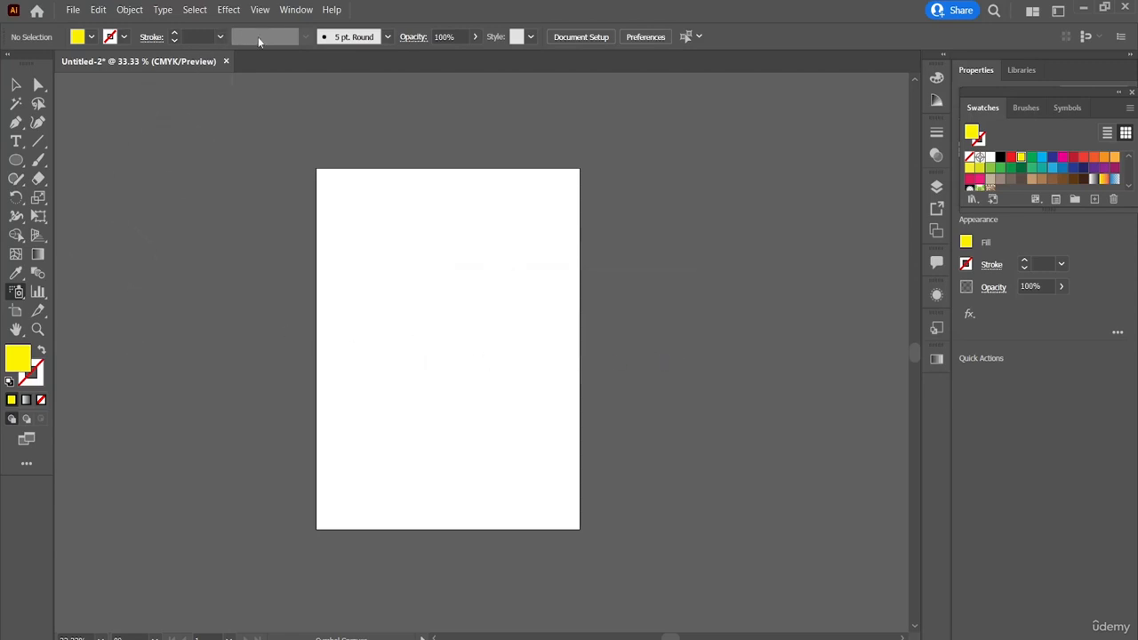
pyautogui.click(21, 298)
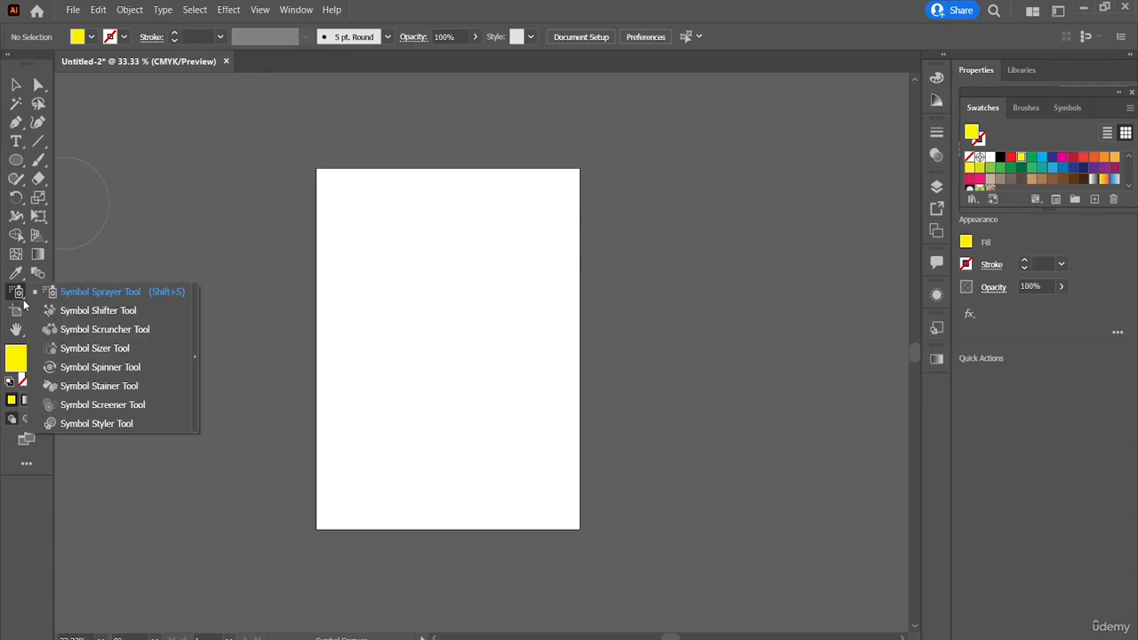
pyautogui.click(121, 293)
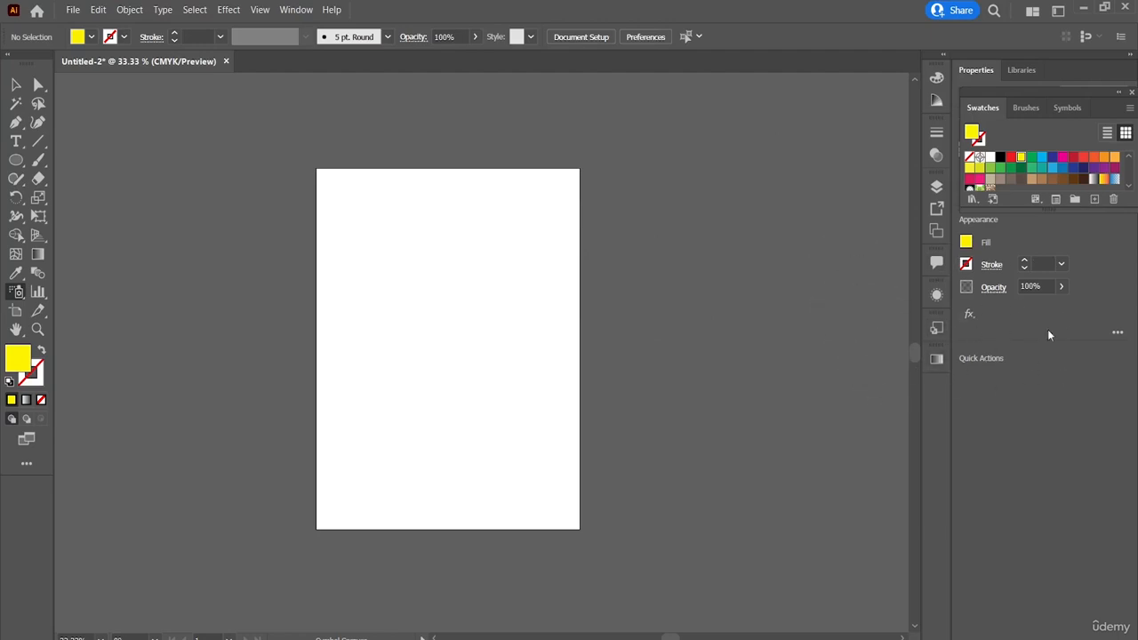
# Step: Display the symbol collection and place one Trim Marks symbol on the upper half of the artboard
pyautogui.click(1131, 92)
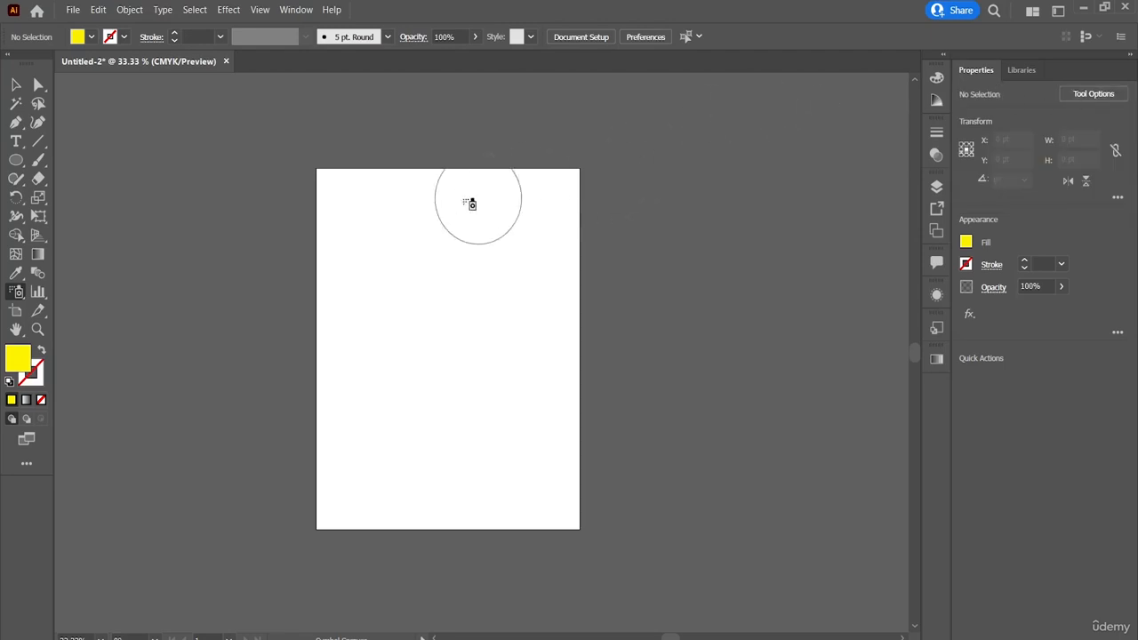
pyautogui.click(306, 13)
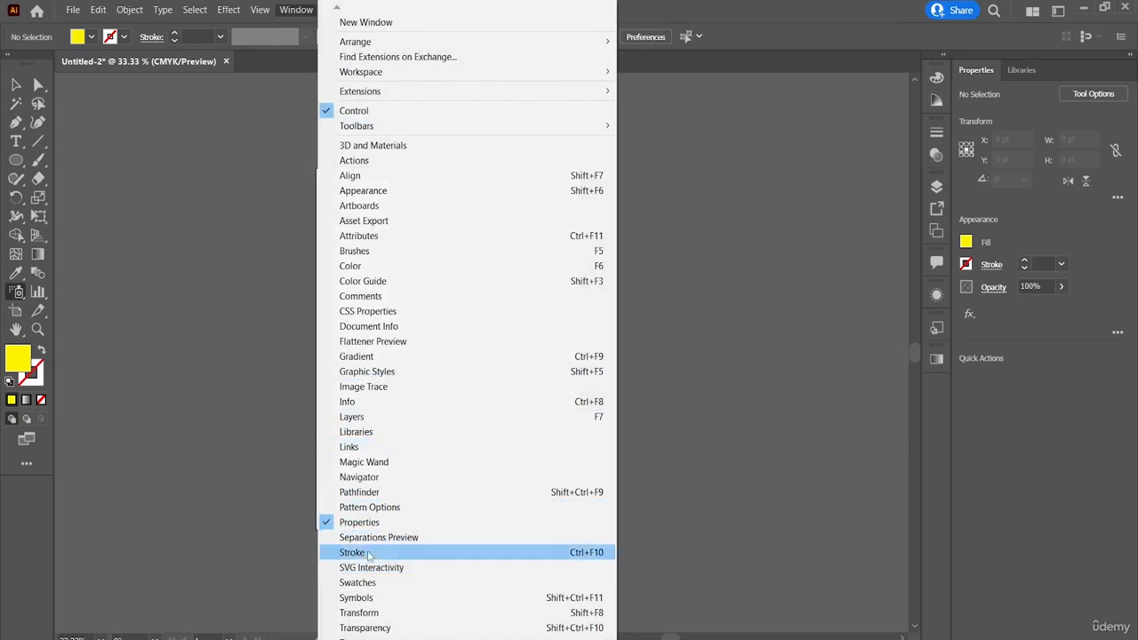
pyautogui.click(356, 598)
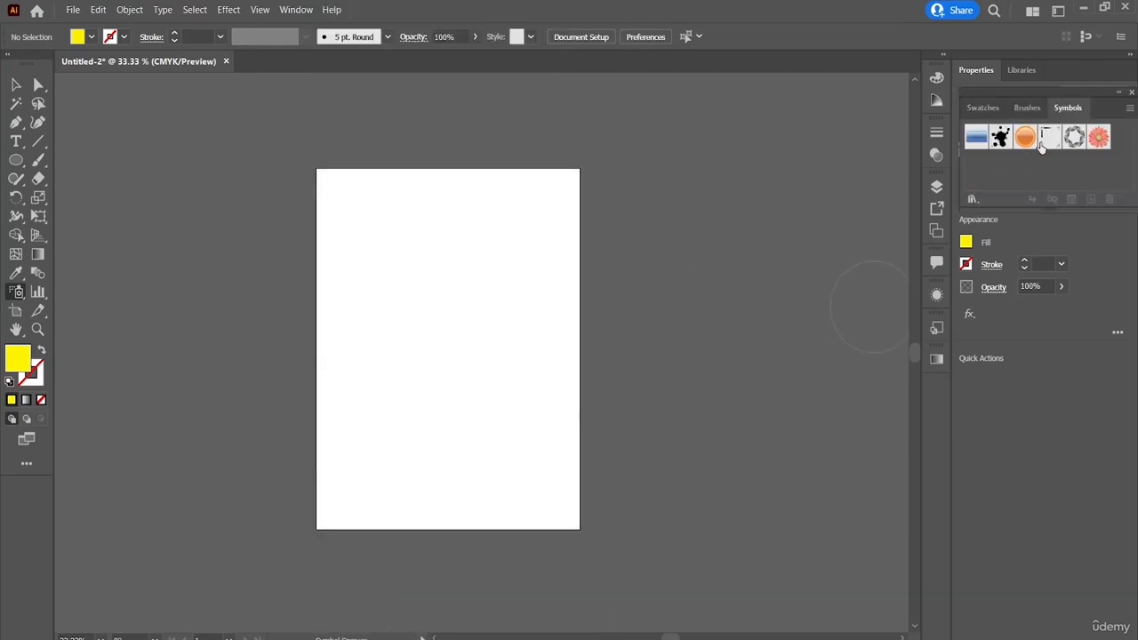
pyautogui.moveTo(1049, 150); pyautogui.dragTo(488, 280)
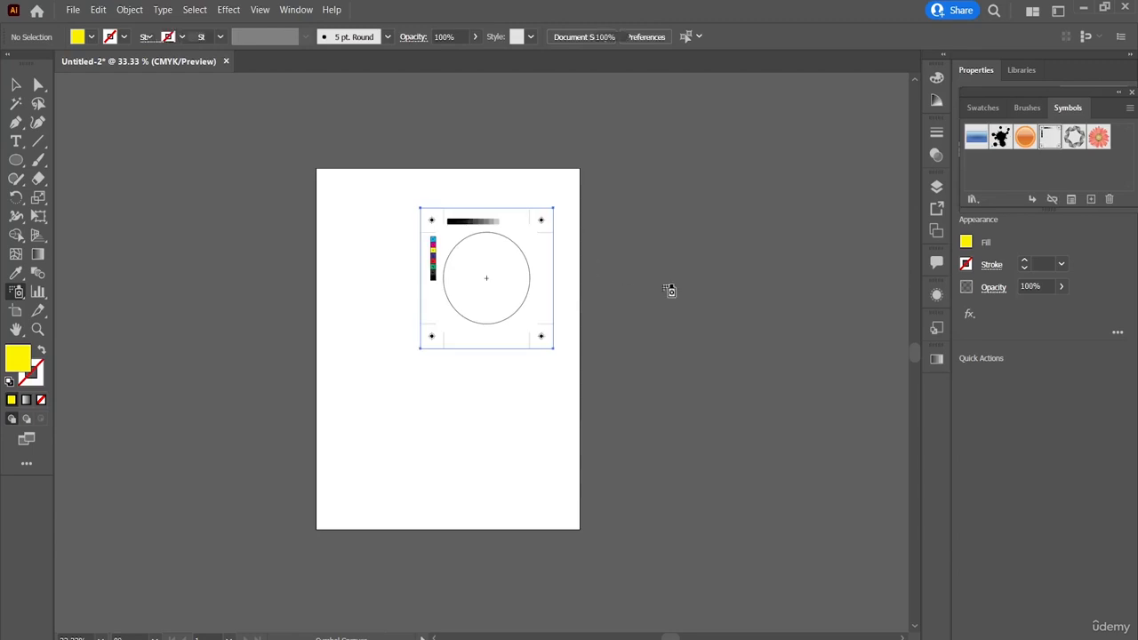
# Step: Spray red flower symbols across the artboard over the Trim Marks symbol
pyautogui.click(1099, 139)
pyautogui.moveTo(1099, 139)
pyautogui.mouseDown()
pyautogui.moveTo(425, 367)
pyautogui.moveTo(508, 422)
pyautogui.moveTo(432, 399)
pyautogui.moveTo(521, 287)
pyautogui.moveTo(500, 259)
pyautogui.moveTo(376, 330)
pyautogui.moveTo(491, 360)
pyautogui.mouseUp()
pyautogui.moveTo(544, 294)
pyautogui.mouseDown()
pyautogui.moveTo(335, 353)
pyautogui.moveTo(315, 227)
pyautogui.moveTo(525, 250)
pyautogui.moveTo(392, 428)
pyautogui.moveTo(317, 244)
pyautogui.moveTo(402, 333)
pyautogui.moveTo(448, 349)
pyautogui.moveTo(427, 351)
pyautogui.moveTo(508, 318)
pyautogui.mouseUp()
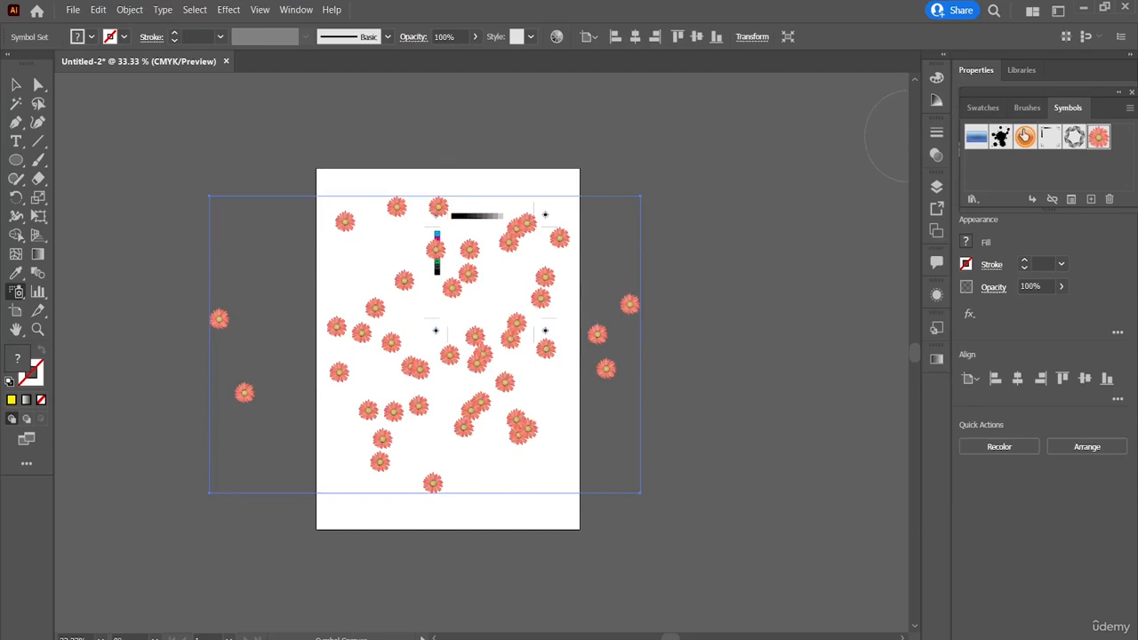
# Step: Spray orange sphere symbols into the flower set, building up a dense cluster near the artboard's upper-left corner
pyautogui.click(1024, 136)
pyautogui.moveTo(545, 296)
pyautogui.mouseDown()
pyautogui.moveTo(515, 336)
pyautogui.moveTo(539, 454)
pyautogui.moveTo(411, 366)
pyautogui.mouseUp()
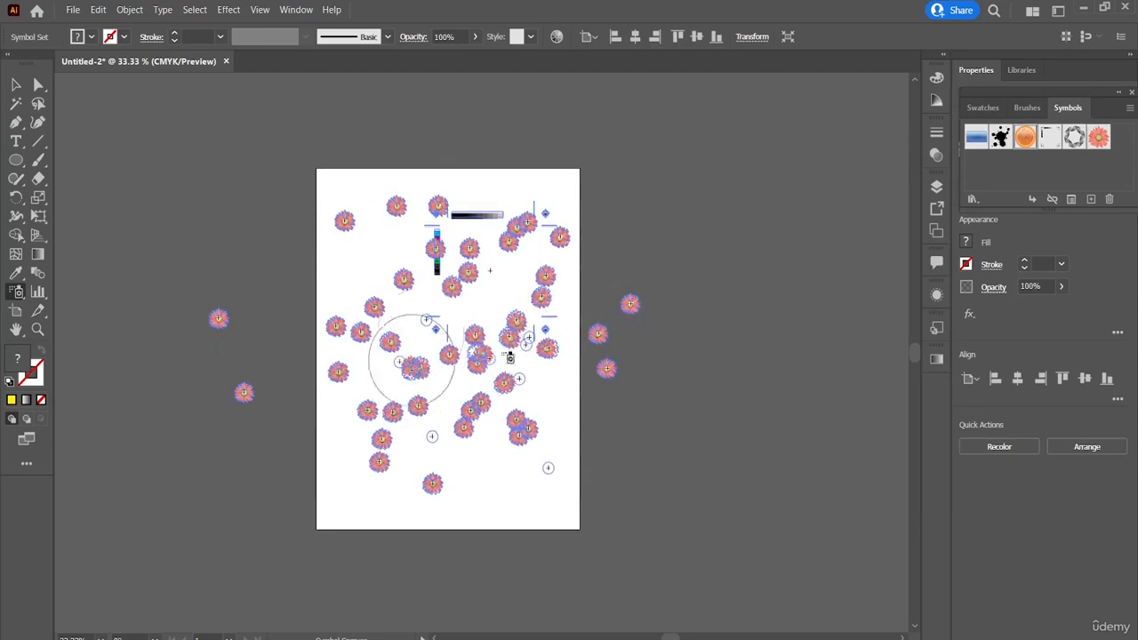
pyautogui.moveTo(422, 320); pyautogui.dragTo(358, 331)
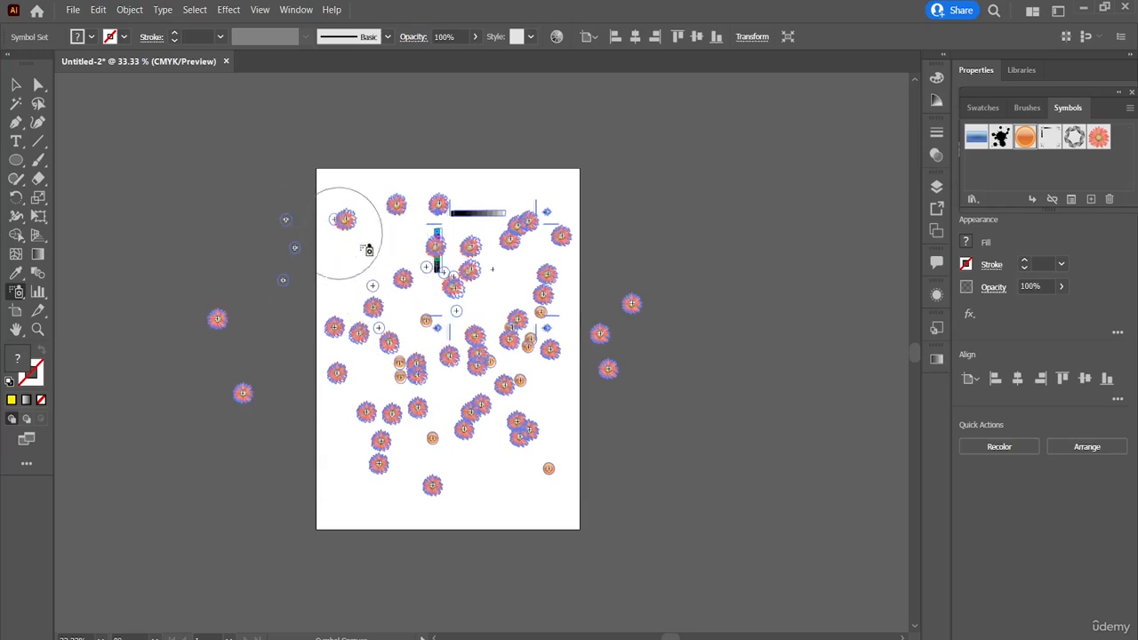
pyautogui.moveTo(361, 263); pyautogui.dragTo(371, 253)
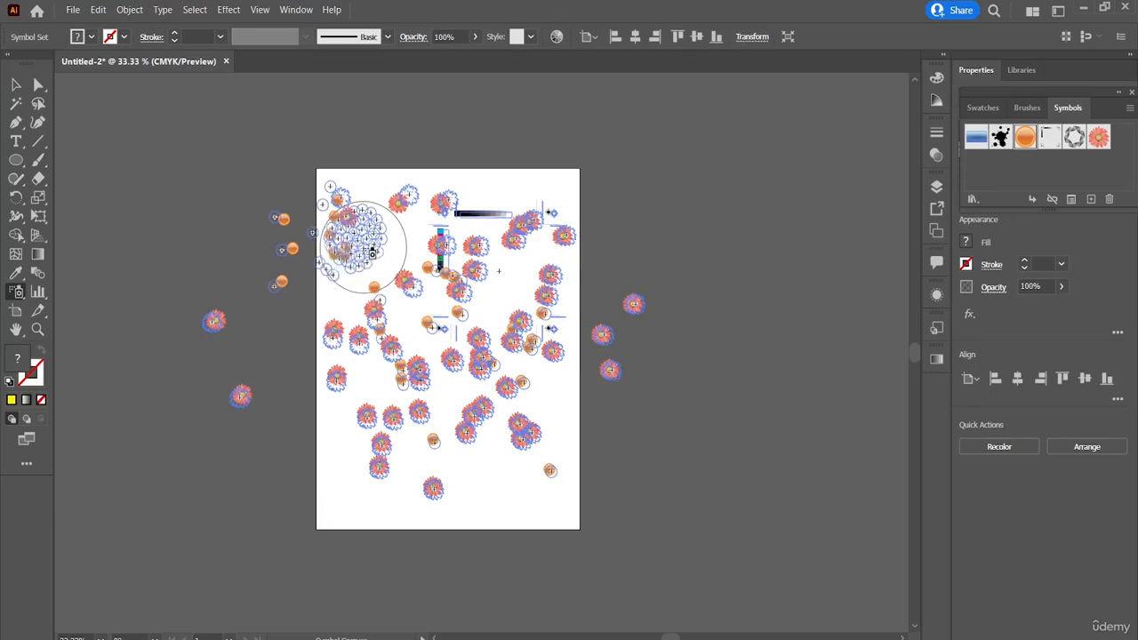
pyautogui.moveTo(372, 253); pyautogui.dragTo(373, 254)
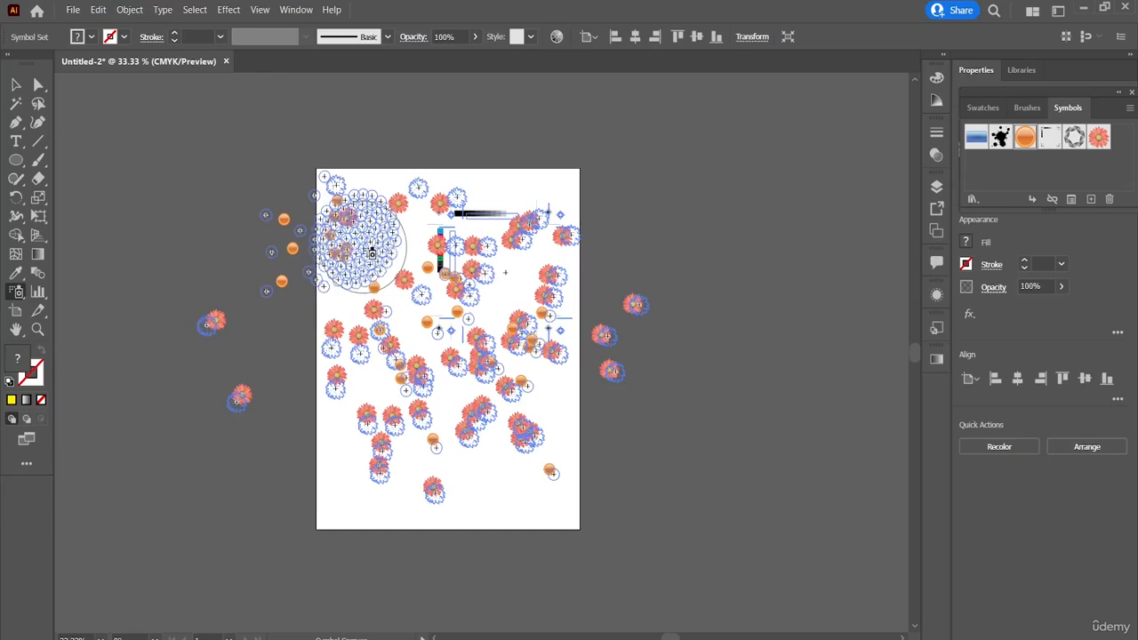
pyautogui.moveTo(372, 253); pyautogui.dragTo(372, 253)
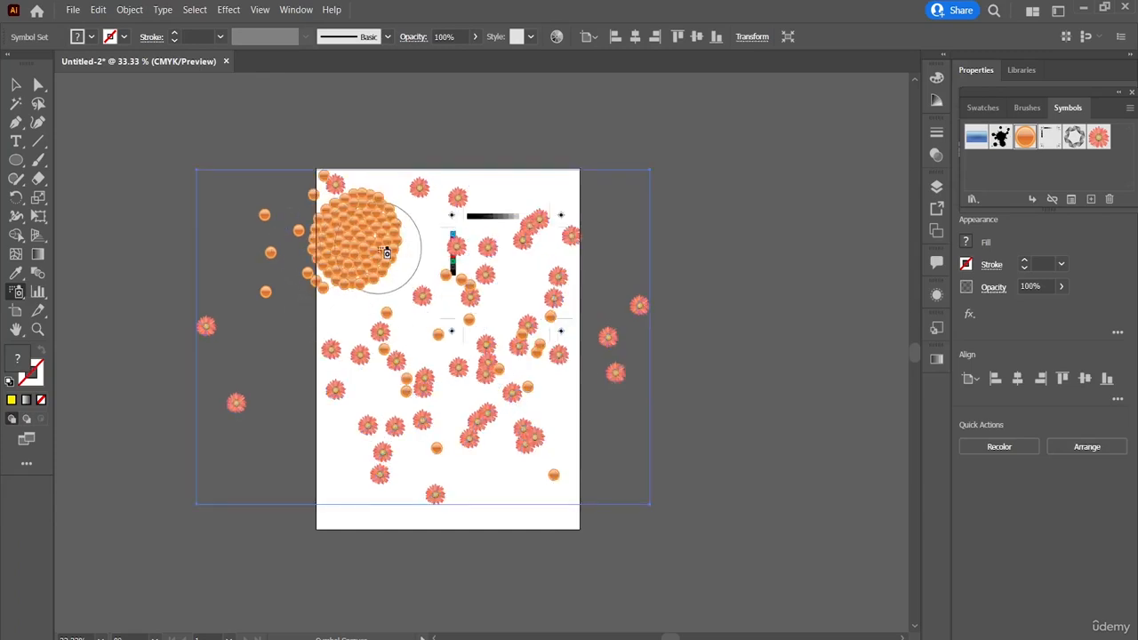
# Step: Undo the sprayed spheres and flowers and the placed Trim Marks symbol to empty the artboard
pyautogui.hotkey('ctrl', 'z')
pyautogui.hotkey('ctrl', 'z')
pyautogui.hotkey('ctrl', 'z')
pyautogui.hotkey('ctrl', 'z')
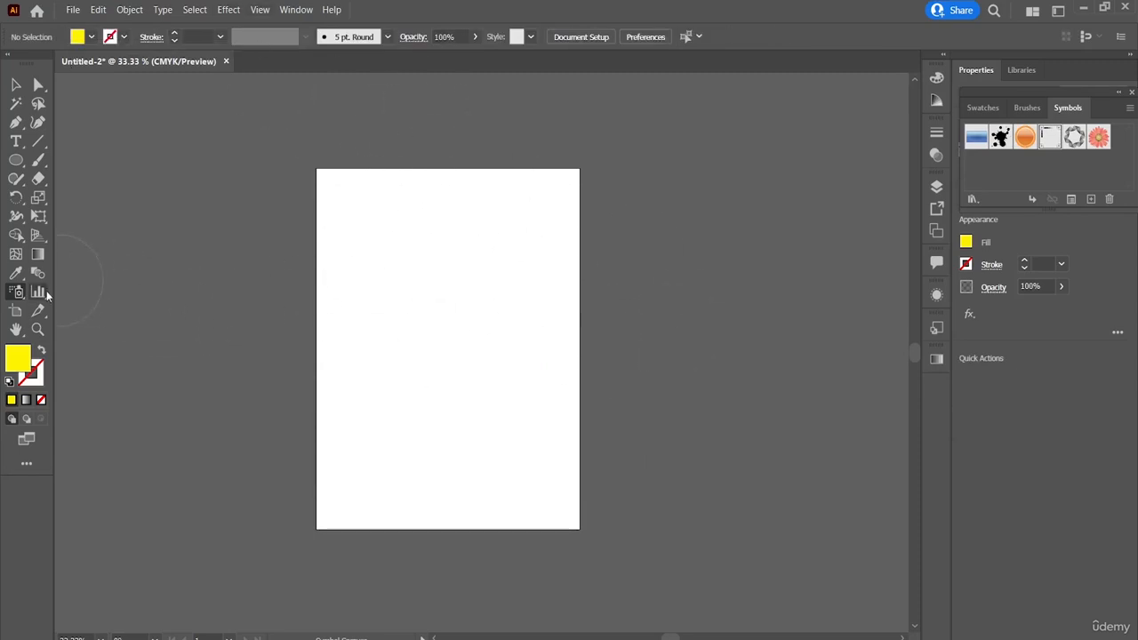
# Step: Try the Symbol Shifter tool on the empty artboard, once before and once after choosing the flower symbol
pyautogui.click(16, 296)
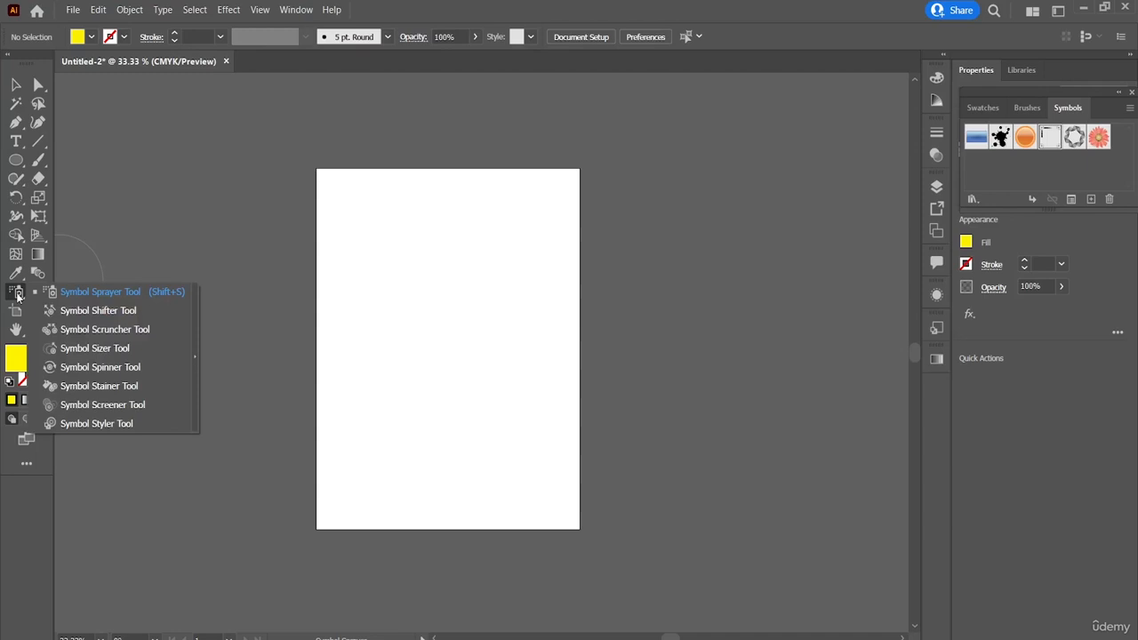
pyautogui.click(82, 315)
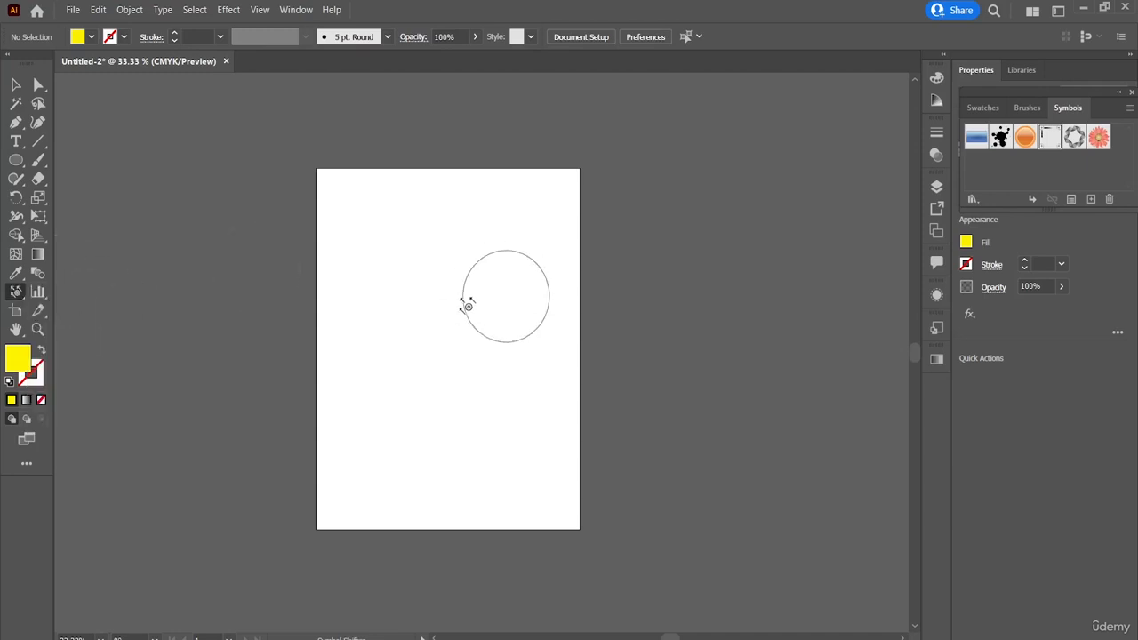
pyautogui.click(459, 298)
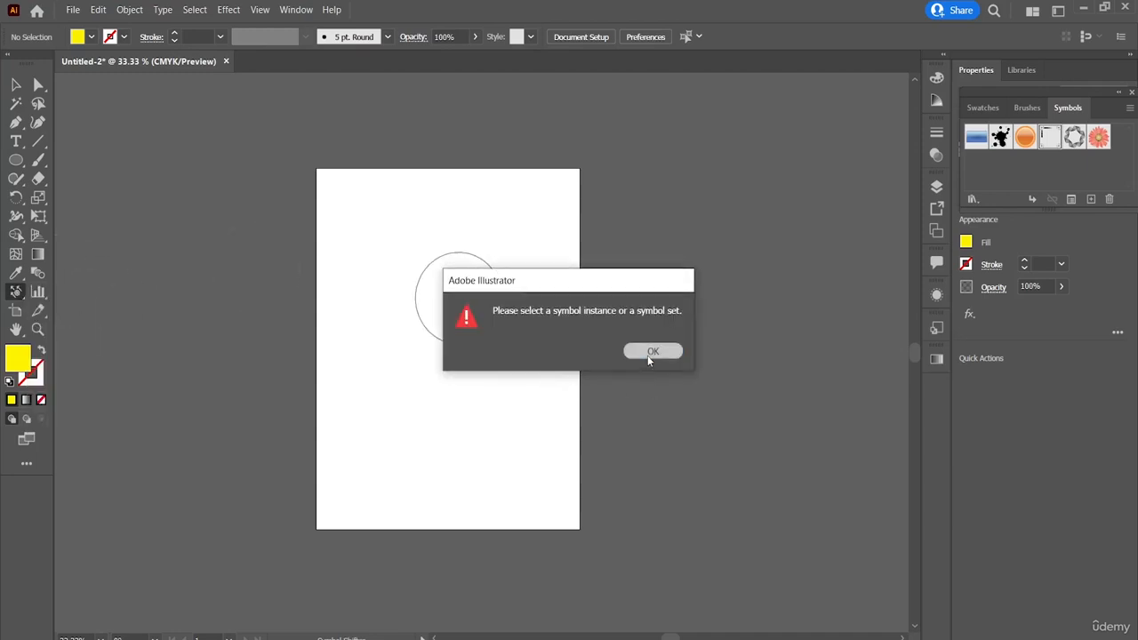
pyautogui.click(649, 352)
pyautogui.click(1099, 138)
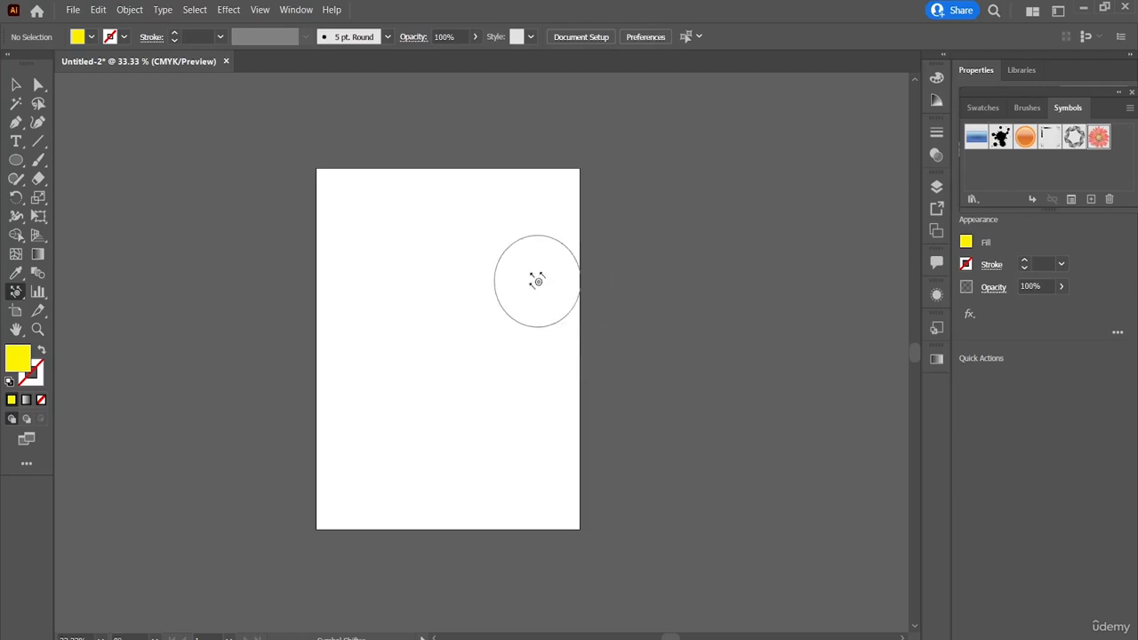
pyautogui.click(424, 300)
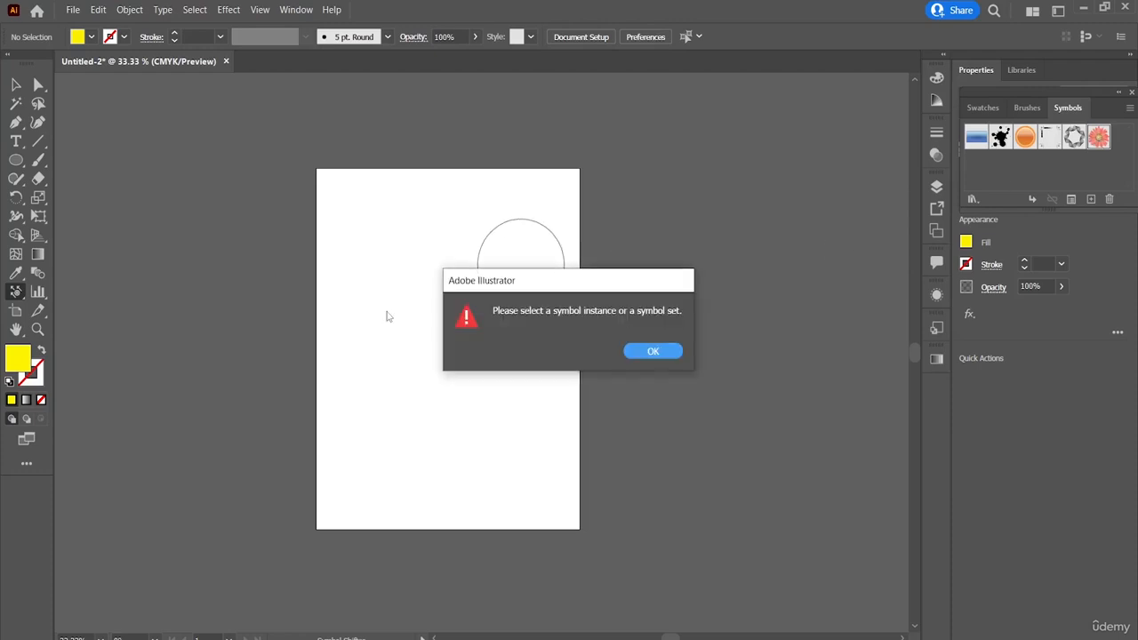
pyautogui.click(652, 352)
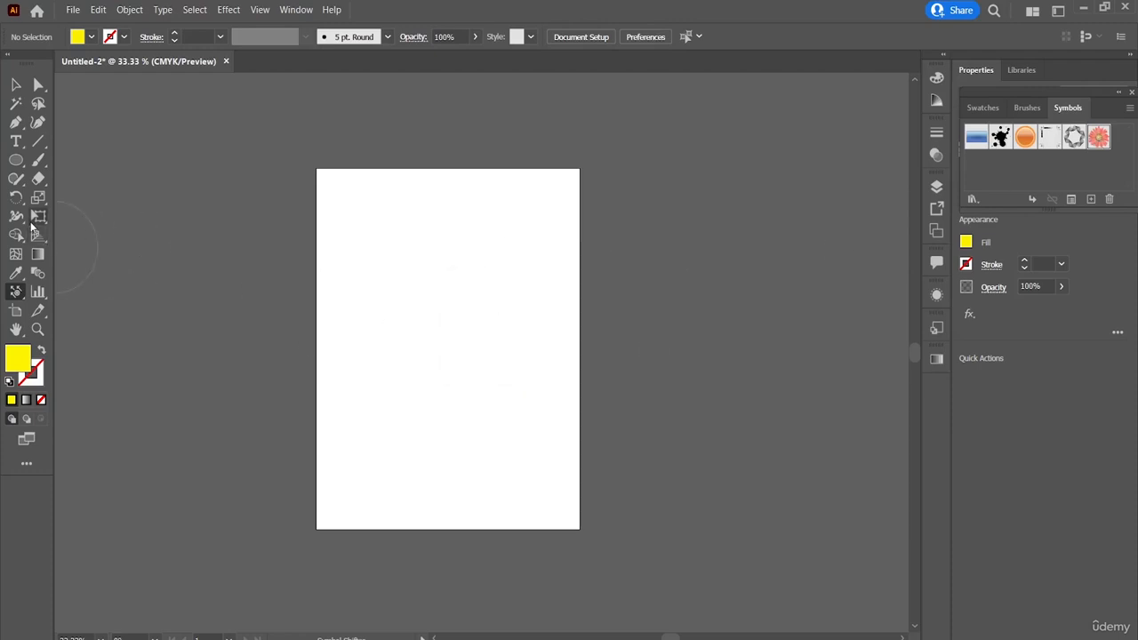
# Step: Place five separate red flower symbols on the artboard with the Symbol Sprayer tool
pyautogui.click(16, 291)
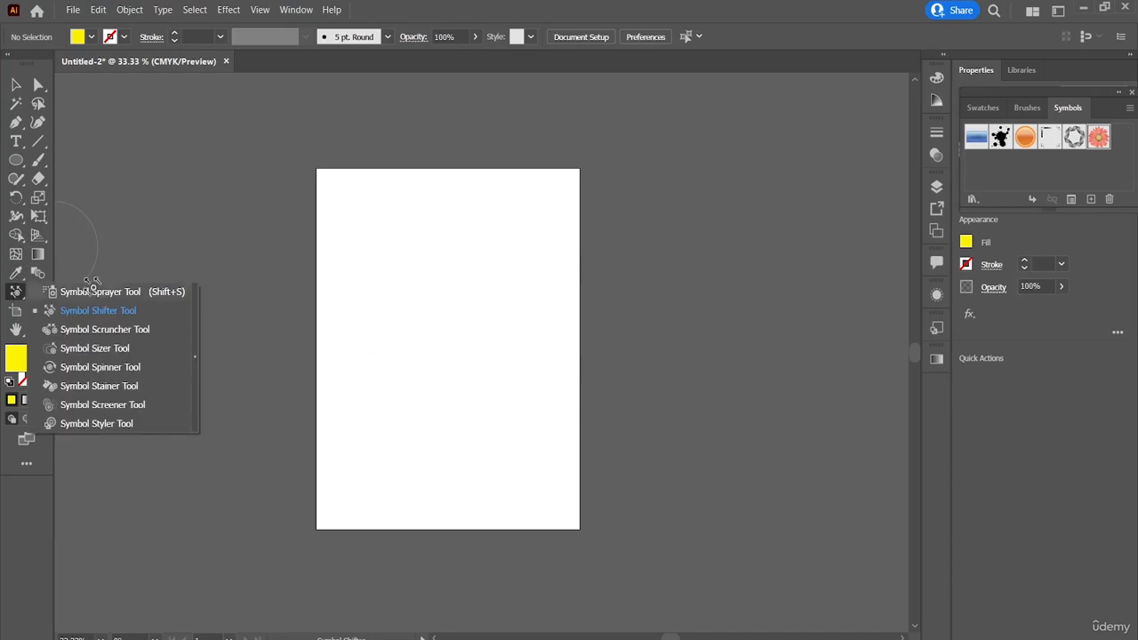
pyautogui.click(103, 299)
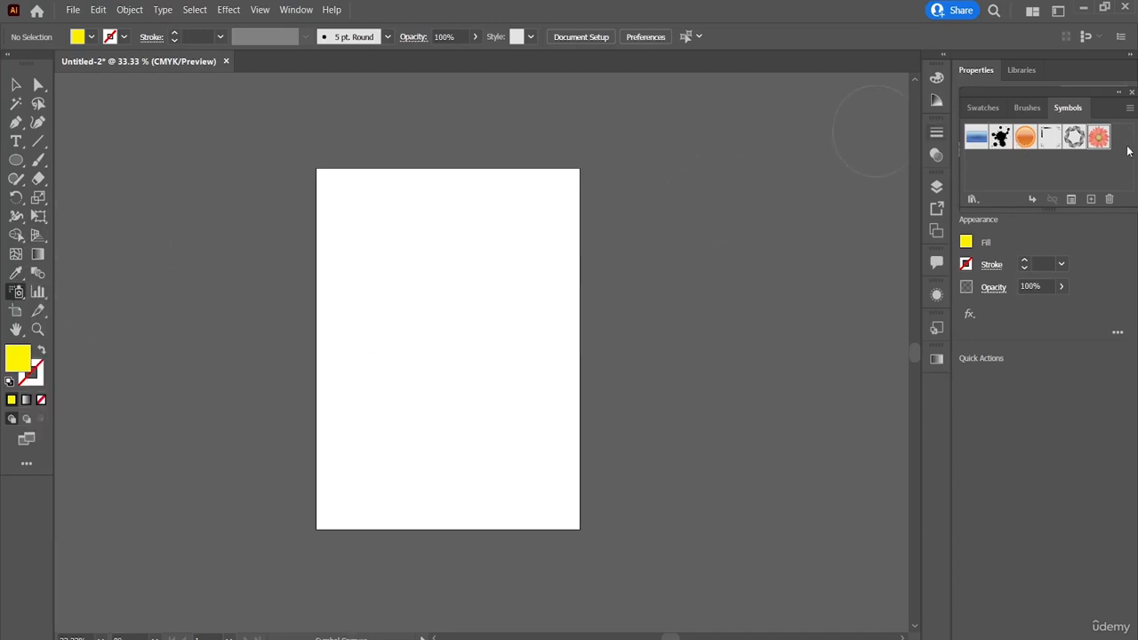
pyautogui.click(391, 312)
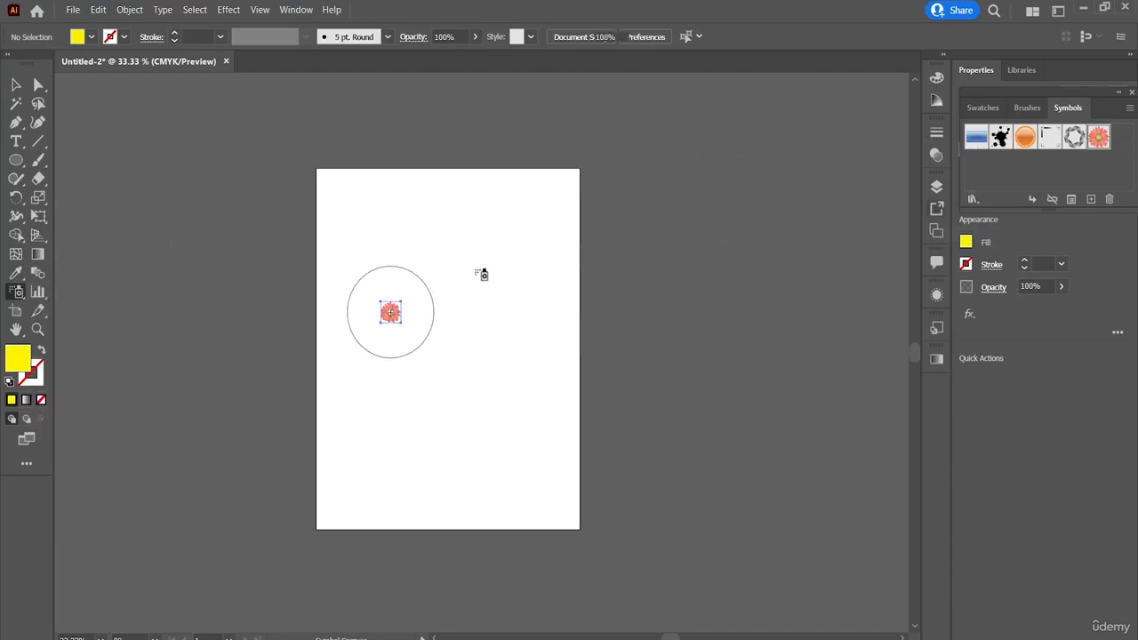
pyautogui.click(480, 262)
pyautogui.click(383, 234)
pyautogui.click(519, 346)
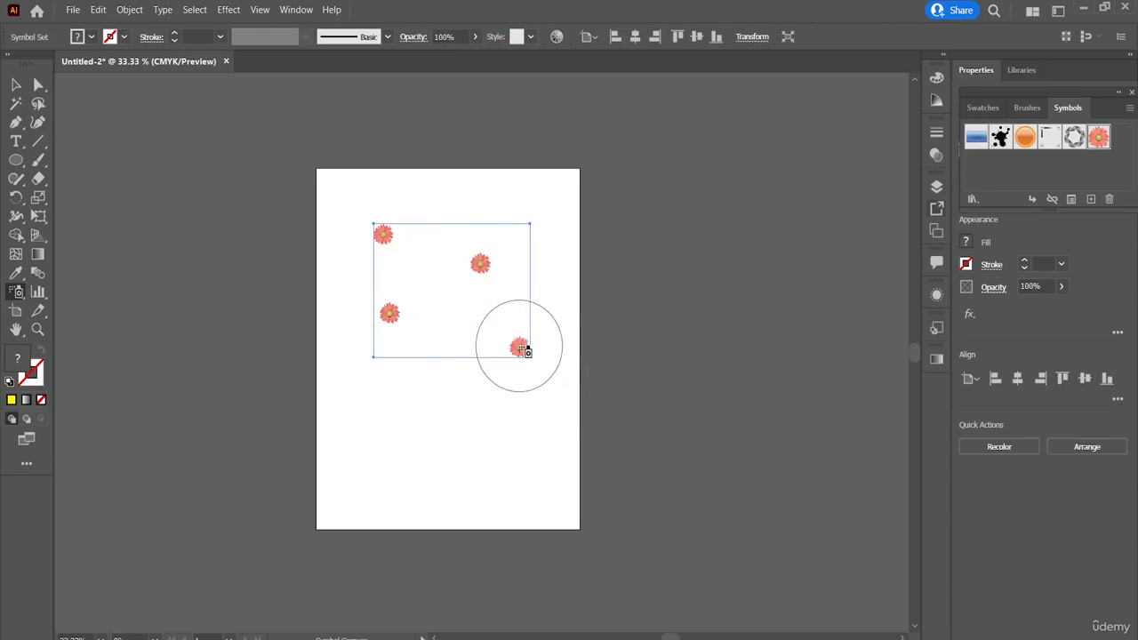
pyautogui.click(443, 364)
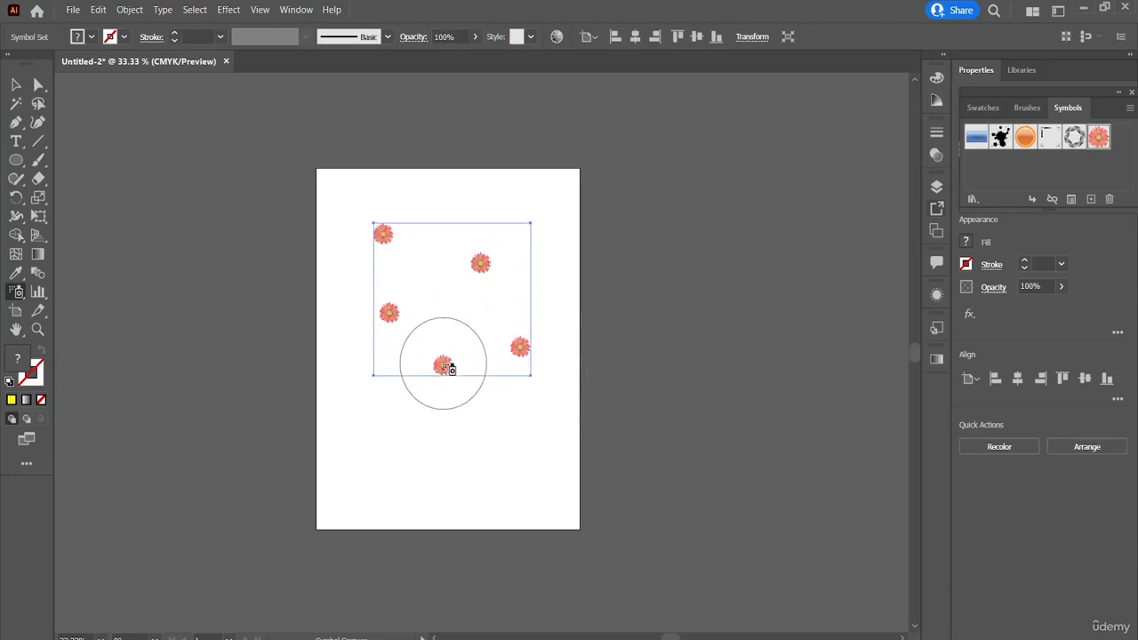
# Step: Shift the upper-right flower further right within the symbol set using the Symbol Shifter tool
pyautogui.click(18, 292)
pyautogui.click(93, 311)
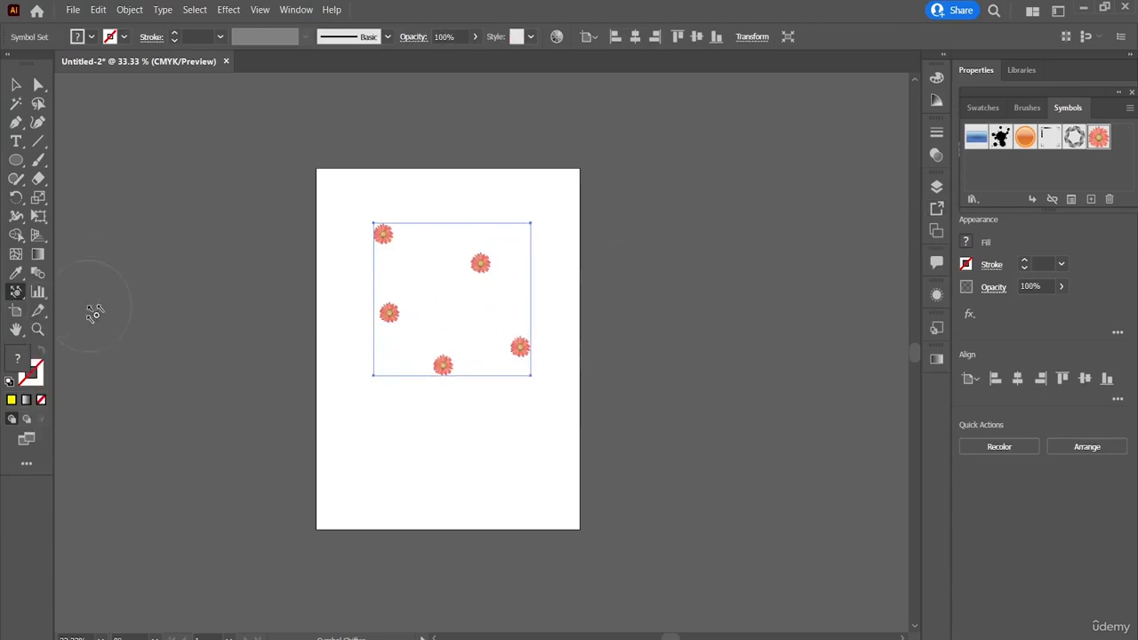
pyautogui.click(486, 270)
pyautogui.moveTo(485, 270)
pyautogui.mouseDown()
pyautogui.moveTo(450, 291)
pyautogui.moveTo(448, 299)
pyautogui.moveTo(465, 279)
pyautogui.moveTo(448, 309)
pyautogui.moveTo(488, 259)
pyautogui.moveTo(521, 279)
pyautogui.moveTo(447, 275)
pyautogui.mouseUp()
pyautogui.moveTo(480, 271); pyautogui.dragTo(483, 255)
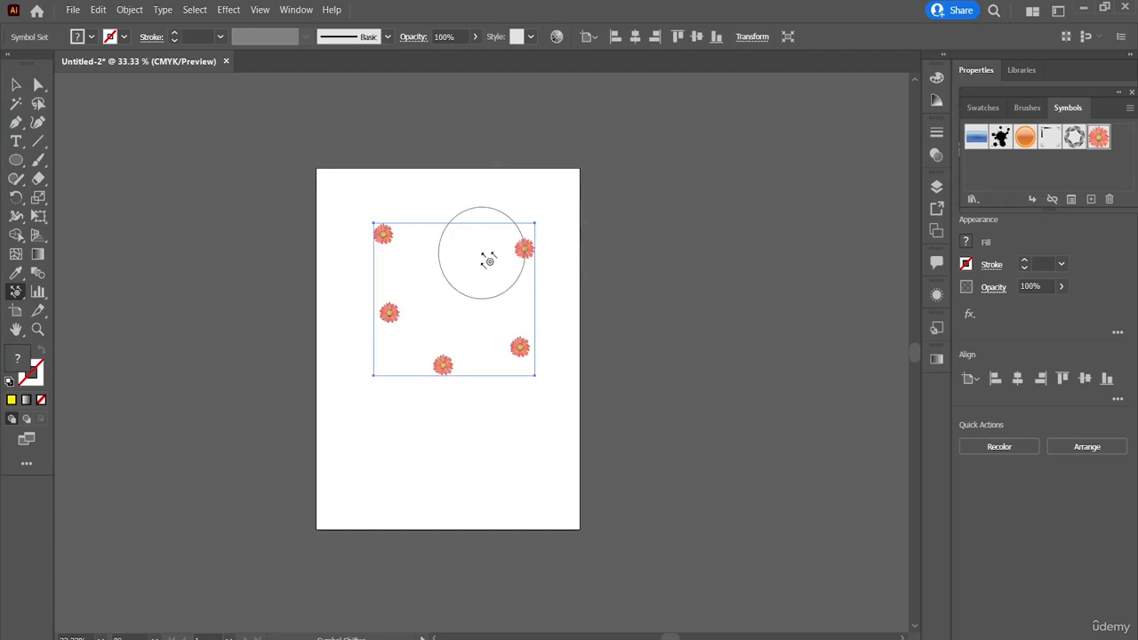
# Step: Apply the Symbol Scruncher tool to the upper-left flower and inspect that flower up close
pyautogui.click(15, 297)
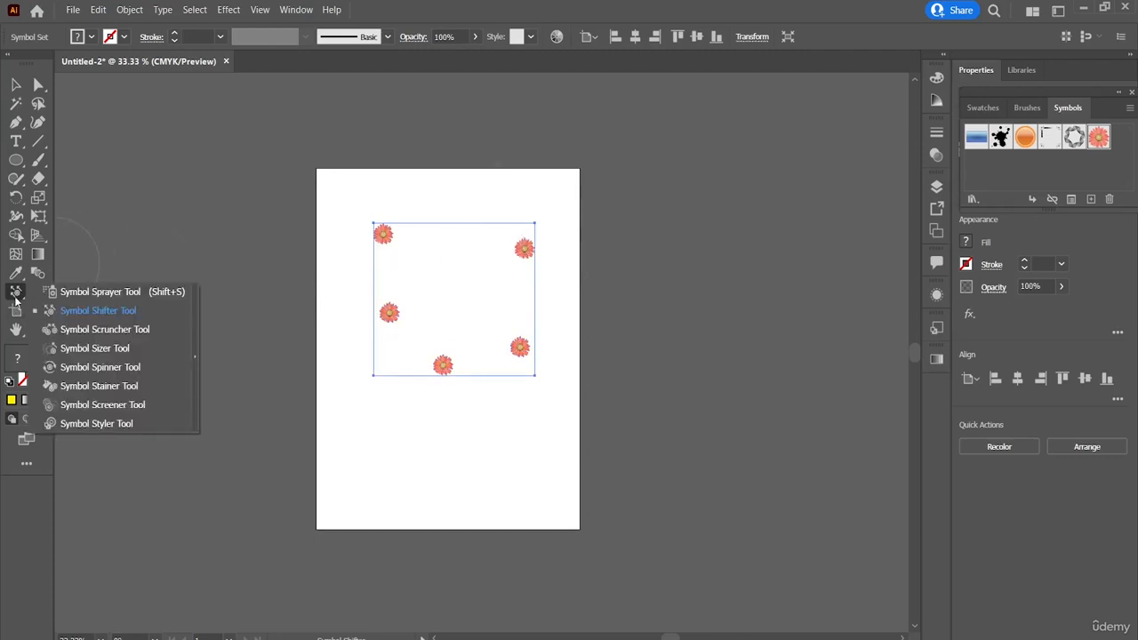
pyautogui.click(89, 329)
pyautogui.moveTo(380, 234)
pyautogui.mouseDown()
pyautogui.moveTo(406, 257)
pyautogui.moveTo(385, 257)
pyautogui.moveTo(385, 241)
pyautogui.mouseUp()
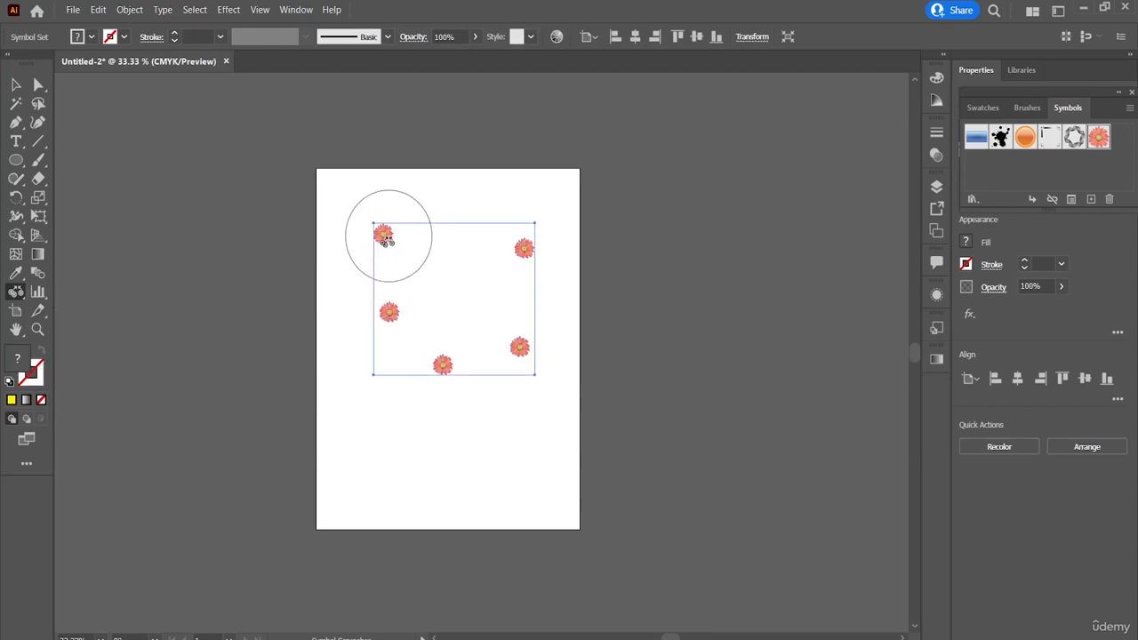
pyautogui.scroll(4, 384, 238)
pyautogui.scroll(-6, 385, 239)
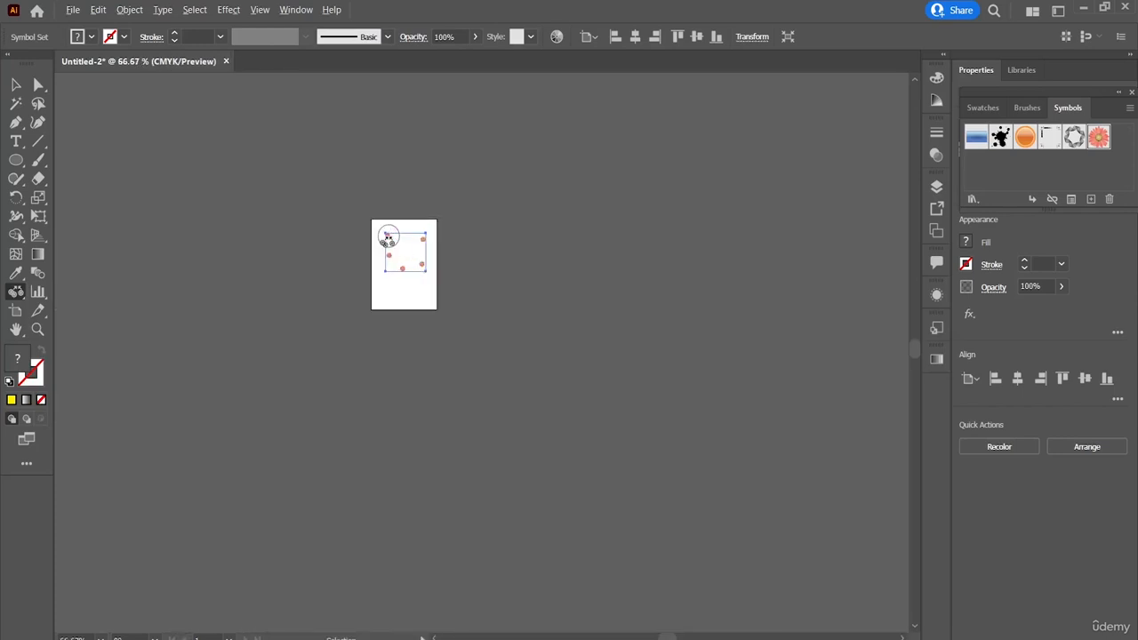
pyautogui.scroll(6, 388, 238)
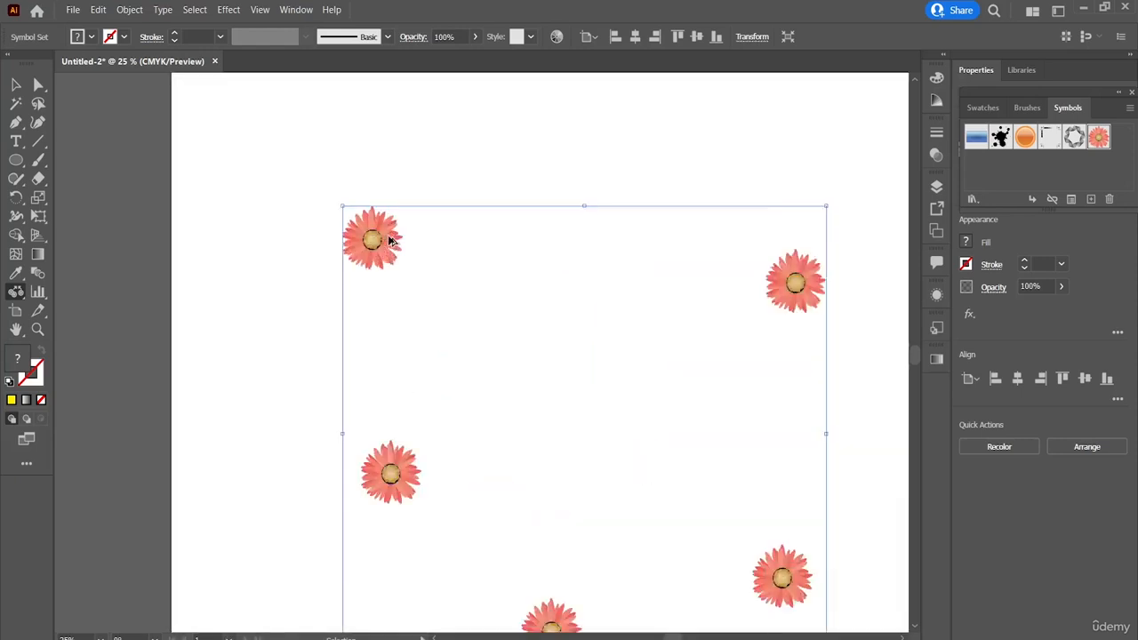
pyautogui.scroll(5, 388, 240)
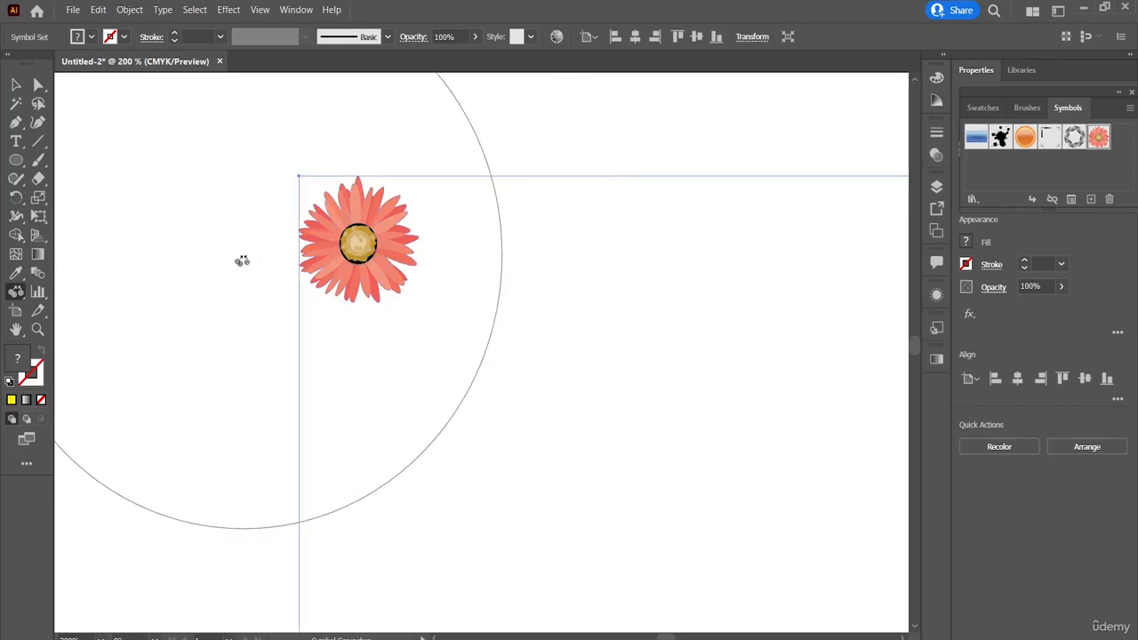
# Step: Deselect and reselect the flower symbol set, and return to the Symbol Scruncher tool
pyautogui.press('v')
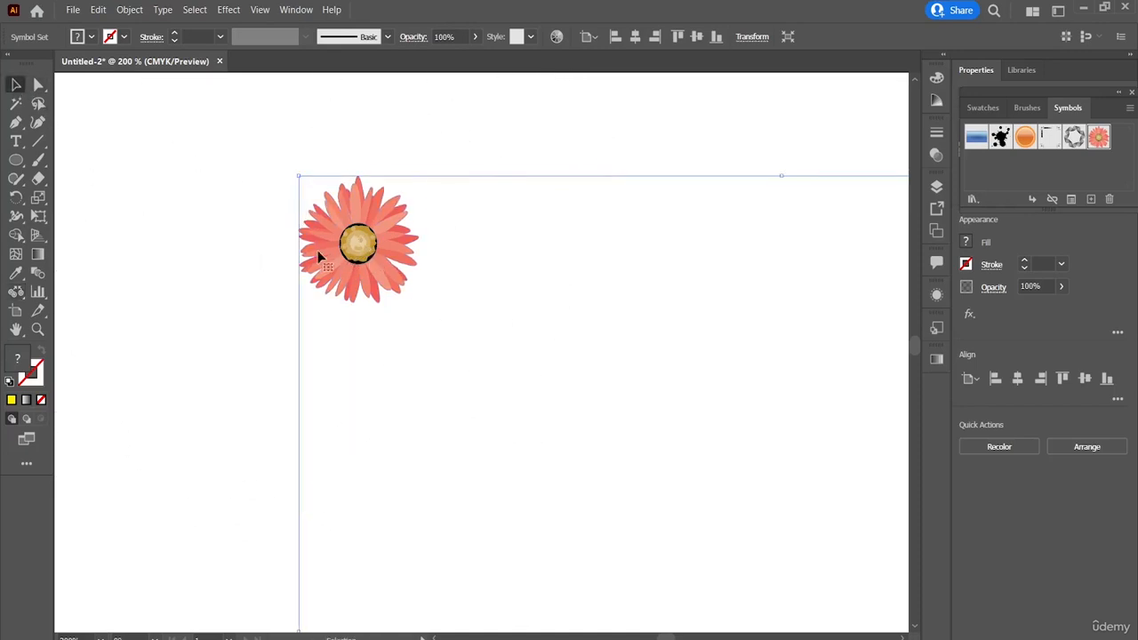
pyautogui.click(277, 219)
pyautogui.click(375, 252)
pyautogui.click(16, 291)
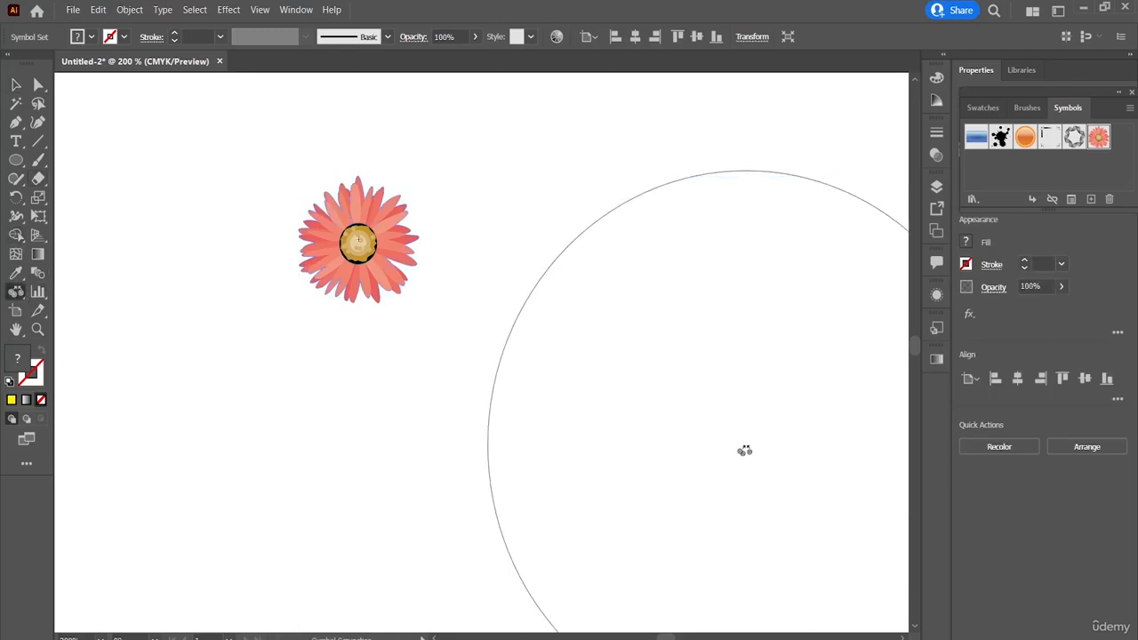
# Step: Undo the latest Symbol Scruncher changes to the upper-left flower
pyautogui.hotkey('ctrl', 'z')
pyautogui.hotkey('ctrl', 'z')
pyautogui.hotkey('ctrl', 'z')
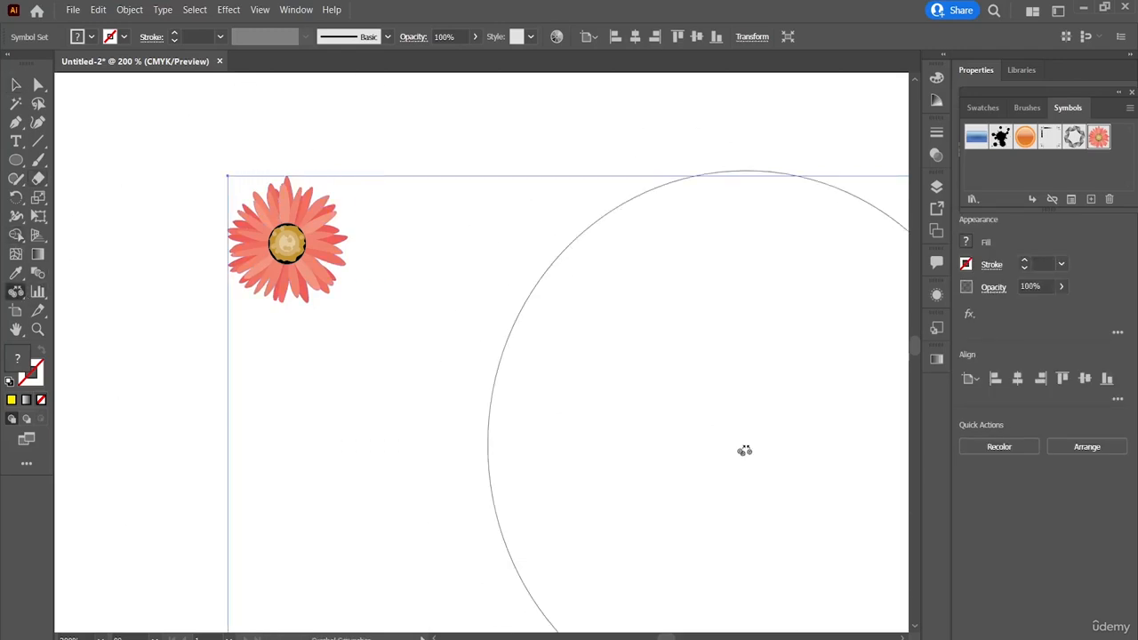
# Step: Enlarge the upper-left flower of the symbol set with the Symbol Sizer tool until it extends past the visible canvas
pyautogui.scroll(-4, 747, 451)
pyautogui.scroll(1, 746, 451)
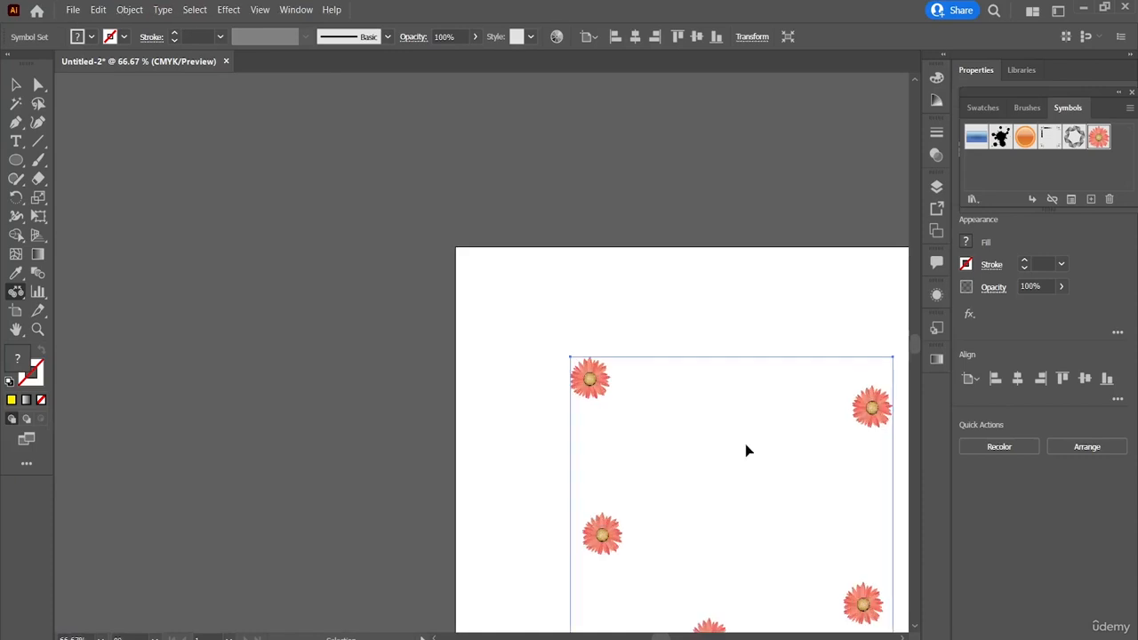
pyautogui.scroll(1, 747, 451)
pyautogui.scroll(1, 745, 451)
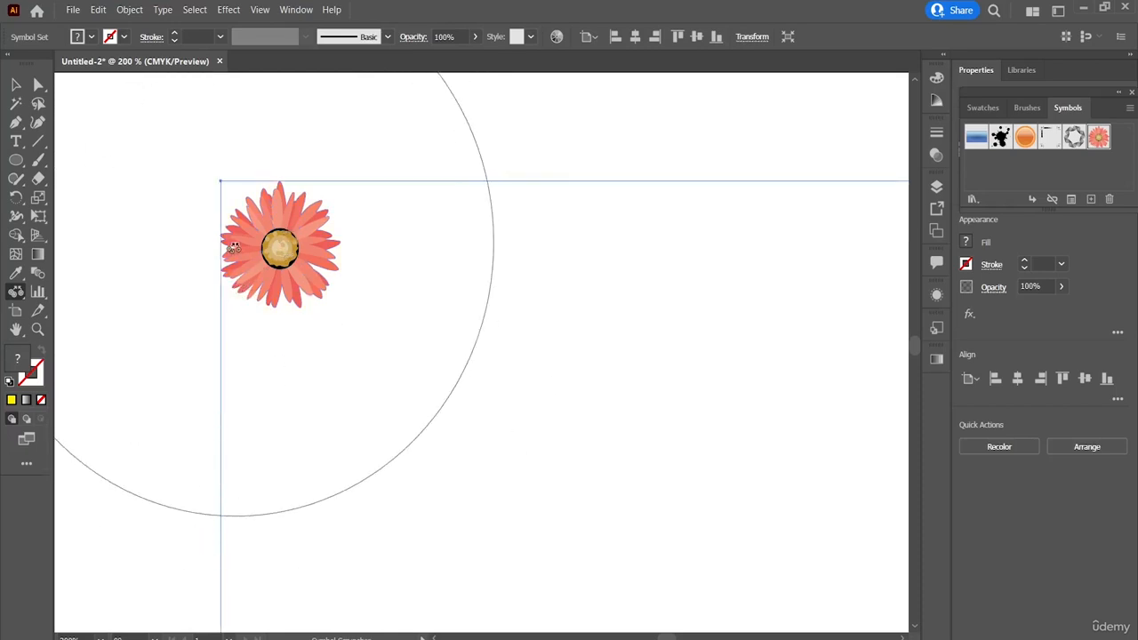
pyautogui.click(22, 294)
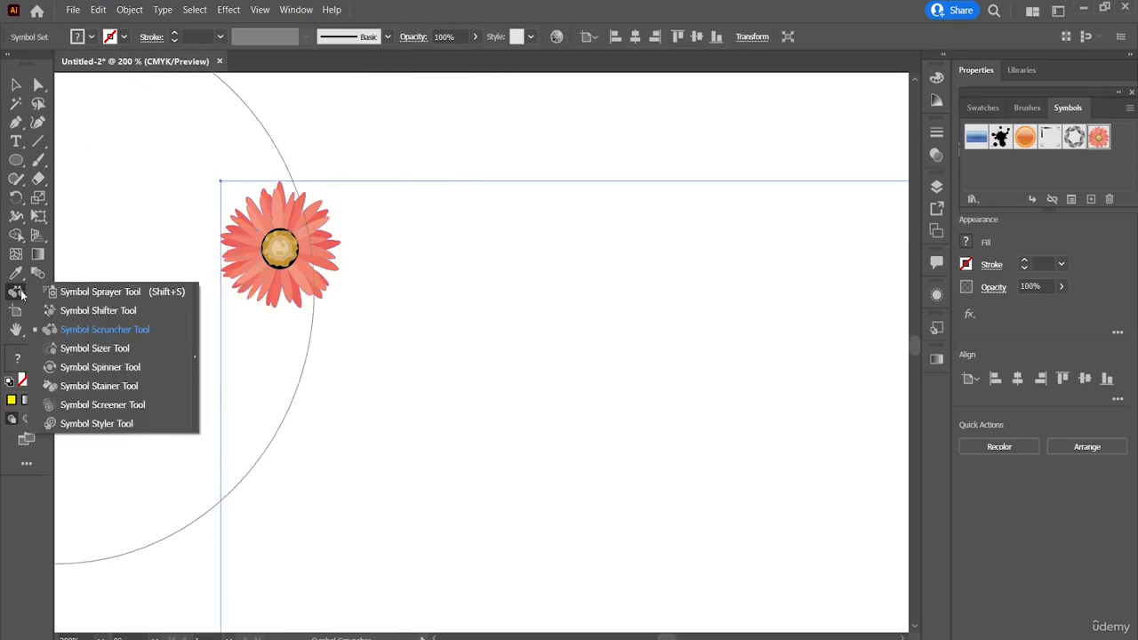
pyautogui.click(97, 350)
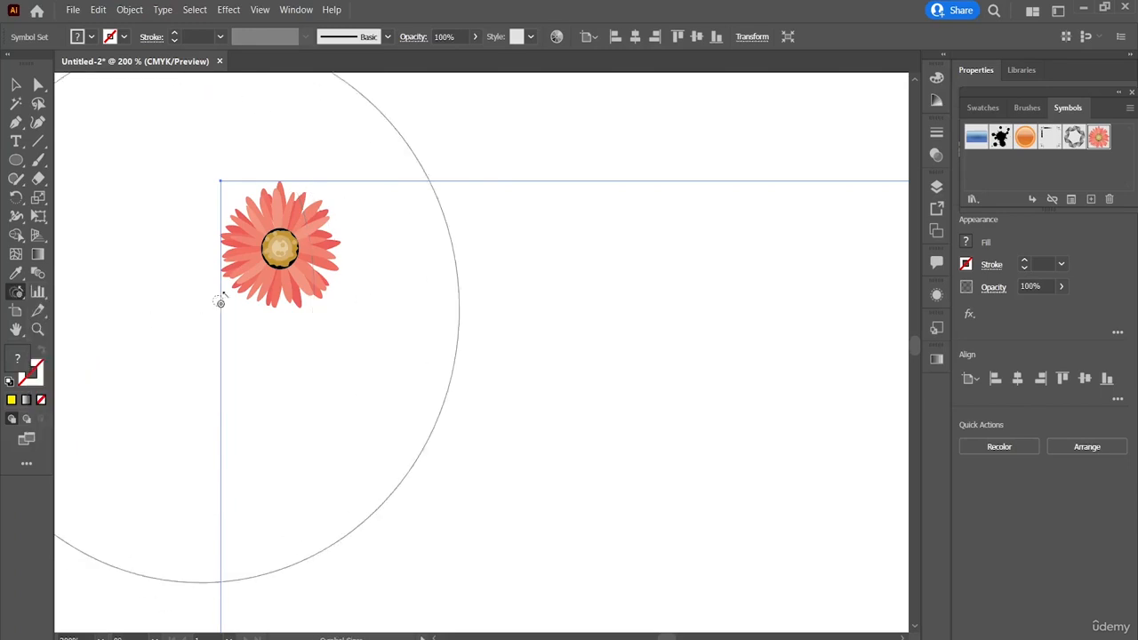
pyautogui.moveTo(279, 292); pyautogui.dragTo(383, 351)
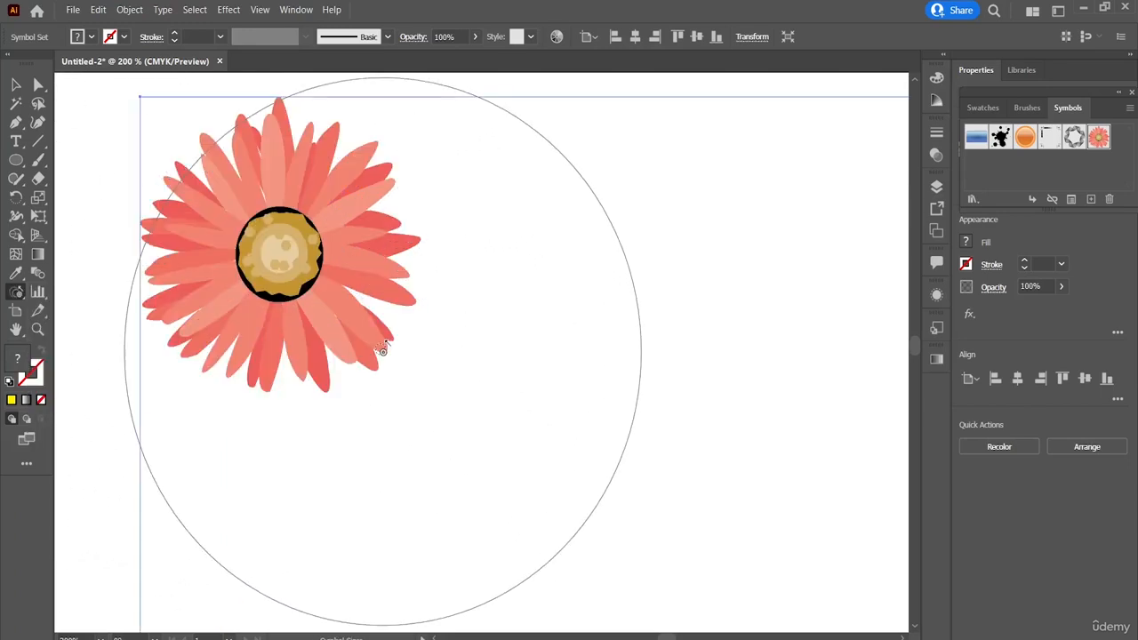
pyautogui.click(281, 292)
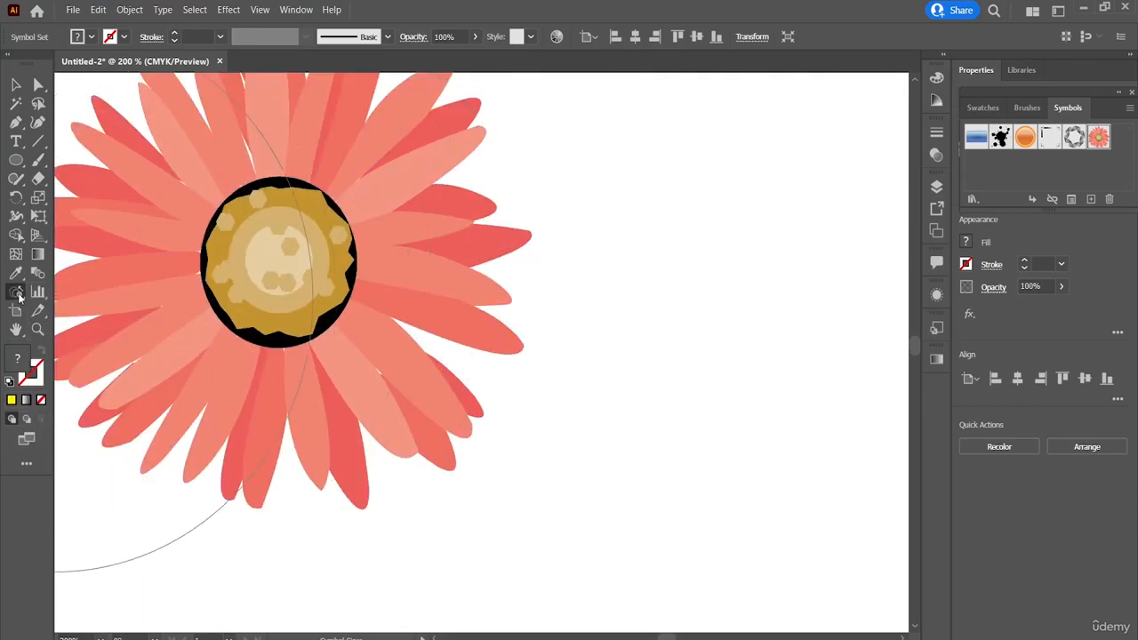
# Step: Rotate the enlarged upper-left flower slightly with the Symbol Spinner tool
pyautogui.click(22, 296)
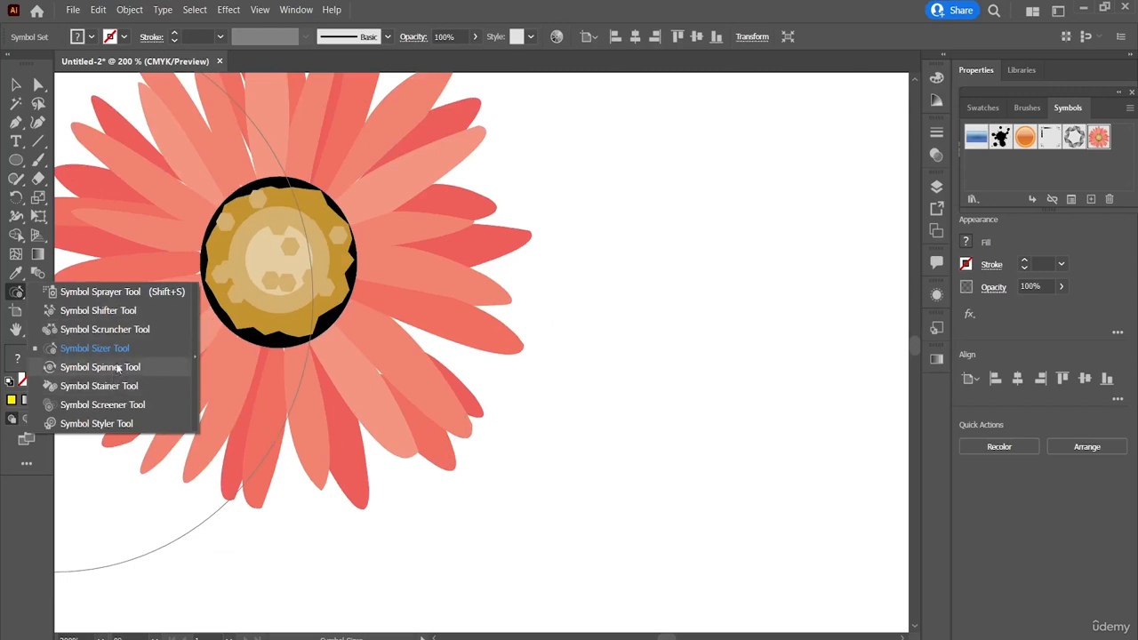
pyautogui.click(89, 348)
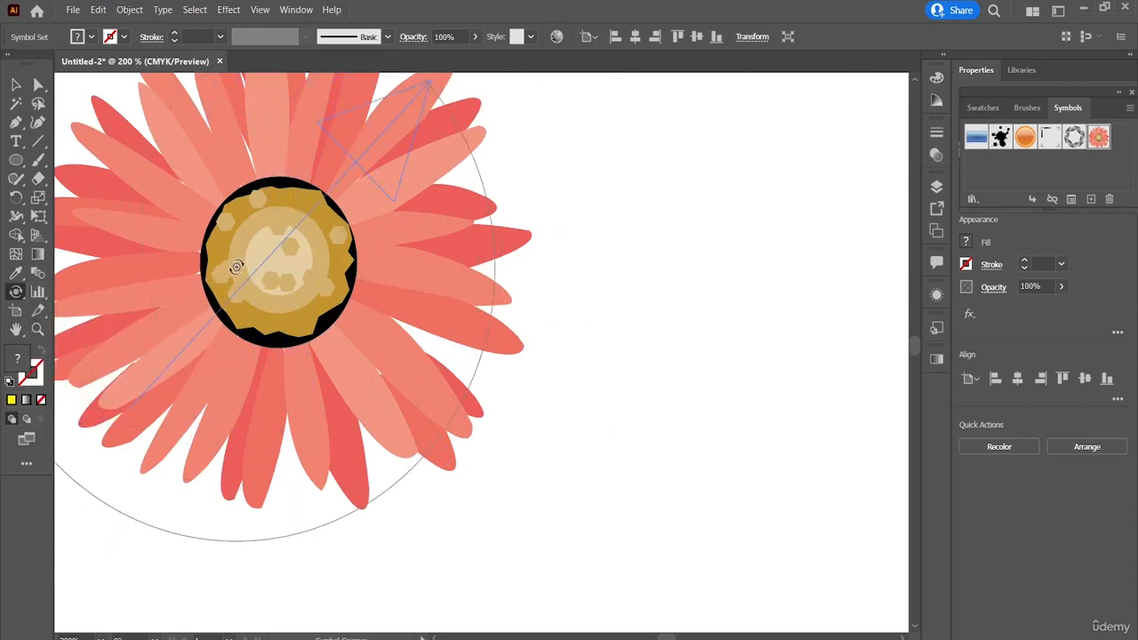
pyautogui.click(183, 209)
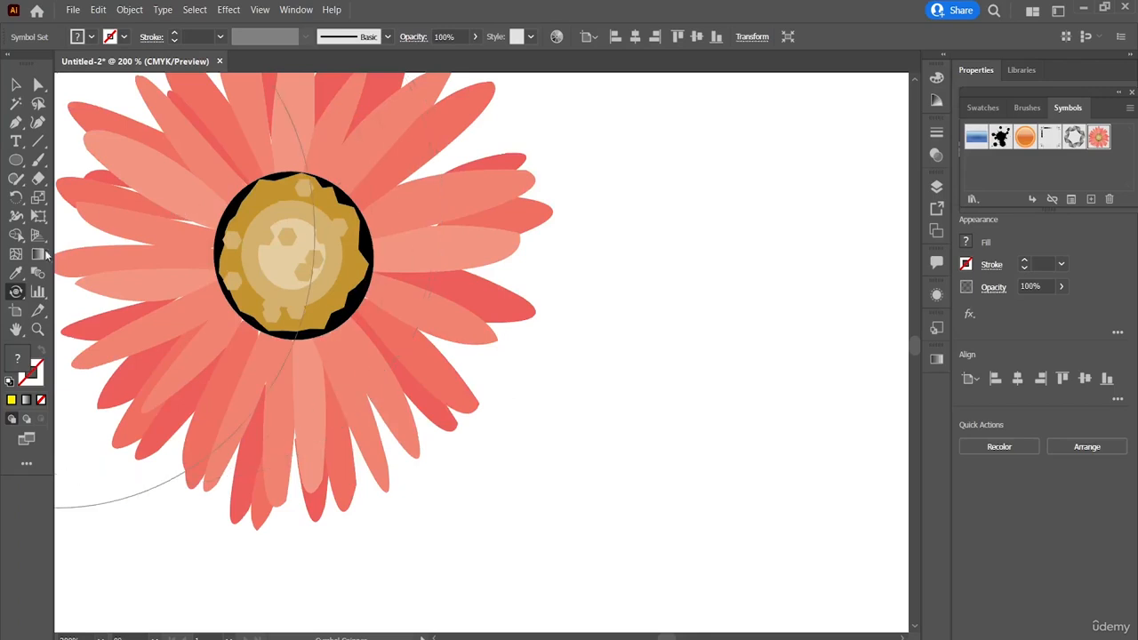
# Step: Tint the enlarged flower with the yellow fill colour using the Symbol Stainer tool
pyautogui.click(15, 295)
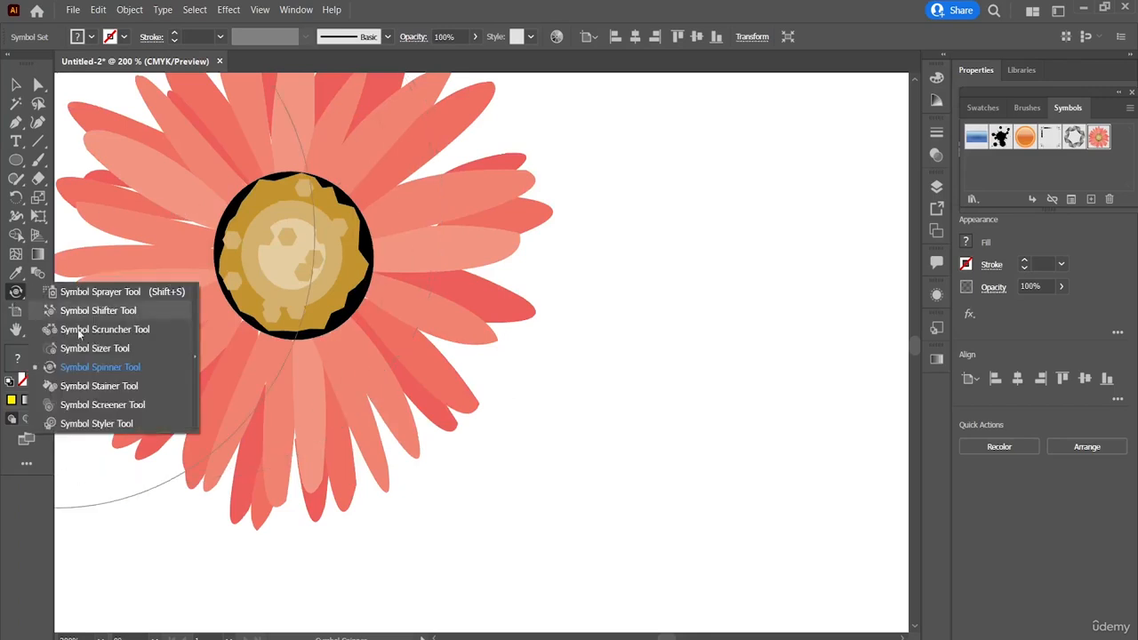
pyautogui.click(98, 386)
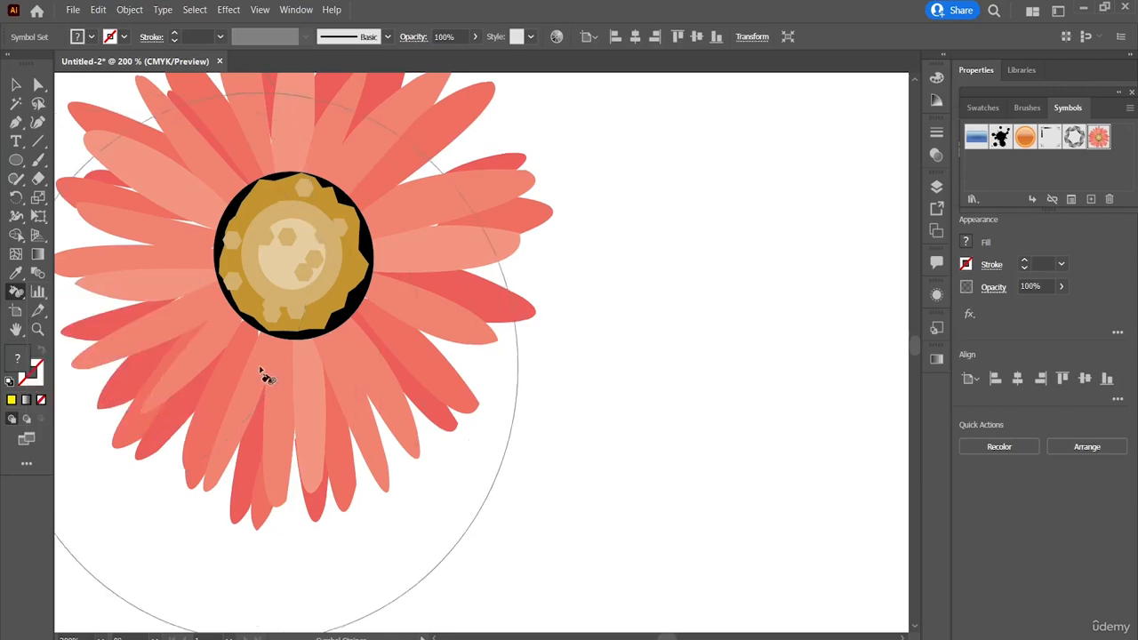
pyautogui.click(263, 376)
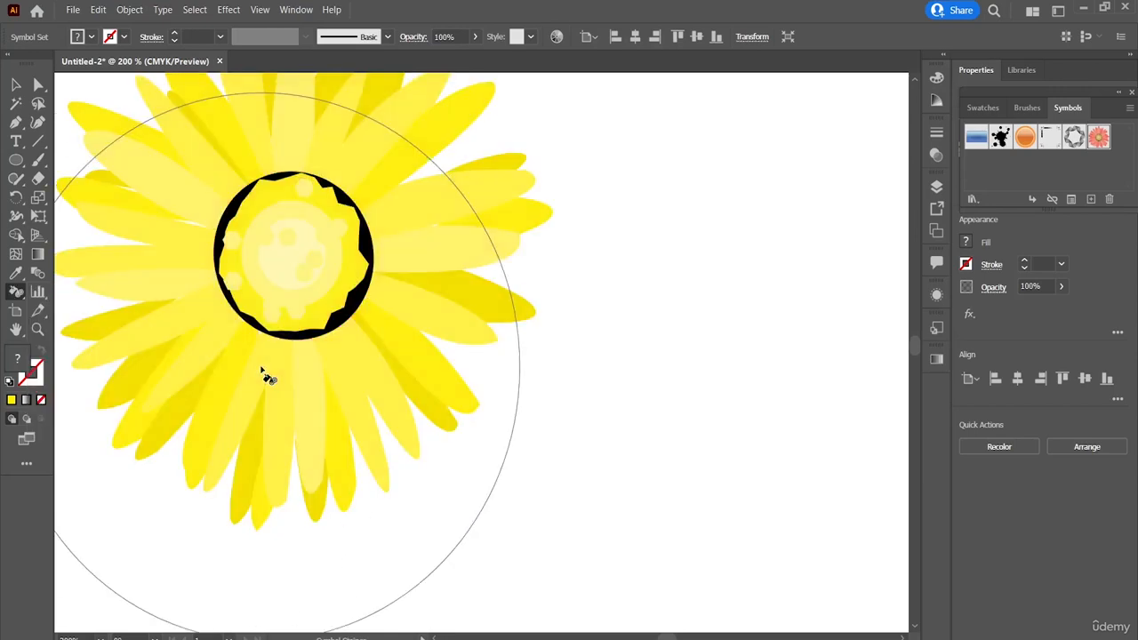
pyautogui.click(346, 296)
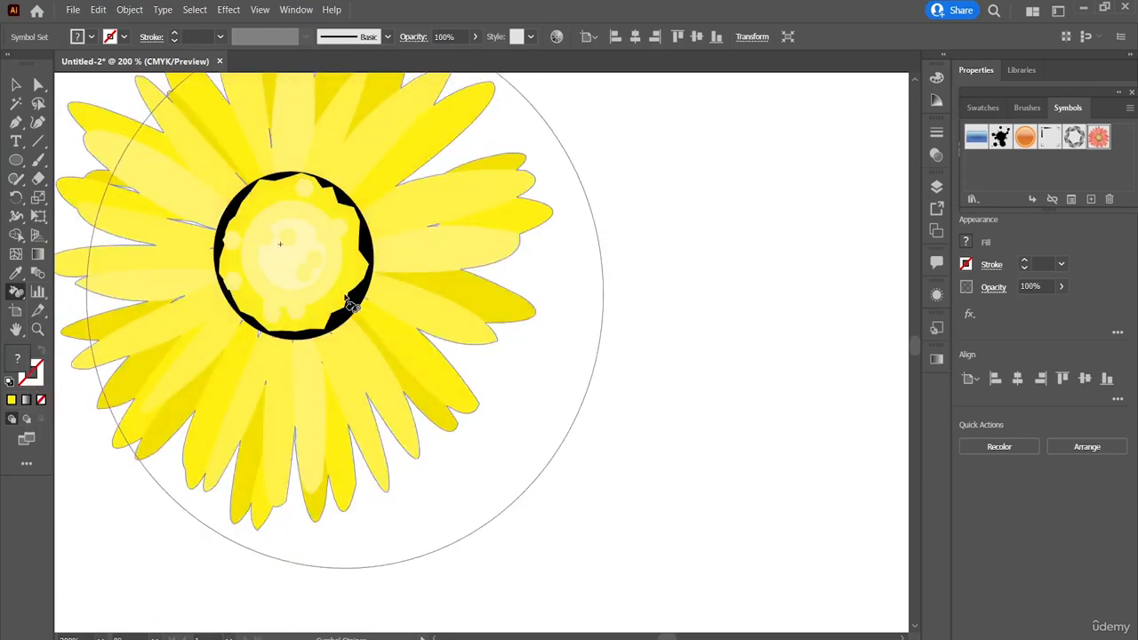
# Step: Fade the yellow flower to a mostly transparent look with the Symbol Screener tool
pyautogui.click(18, 290)
pyautogui.click(119, 406)
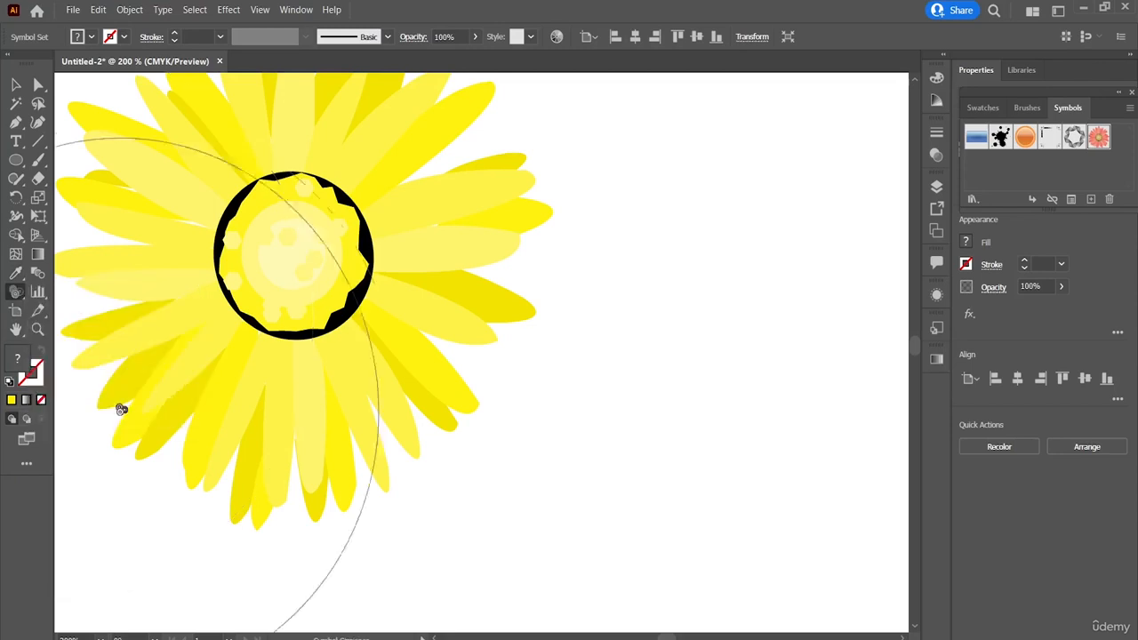
pyautogui.click(298, 312)
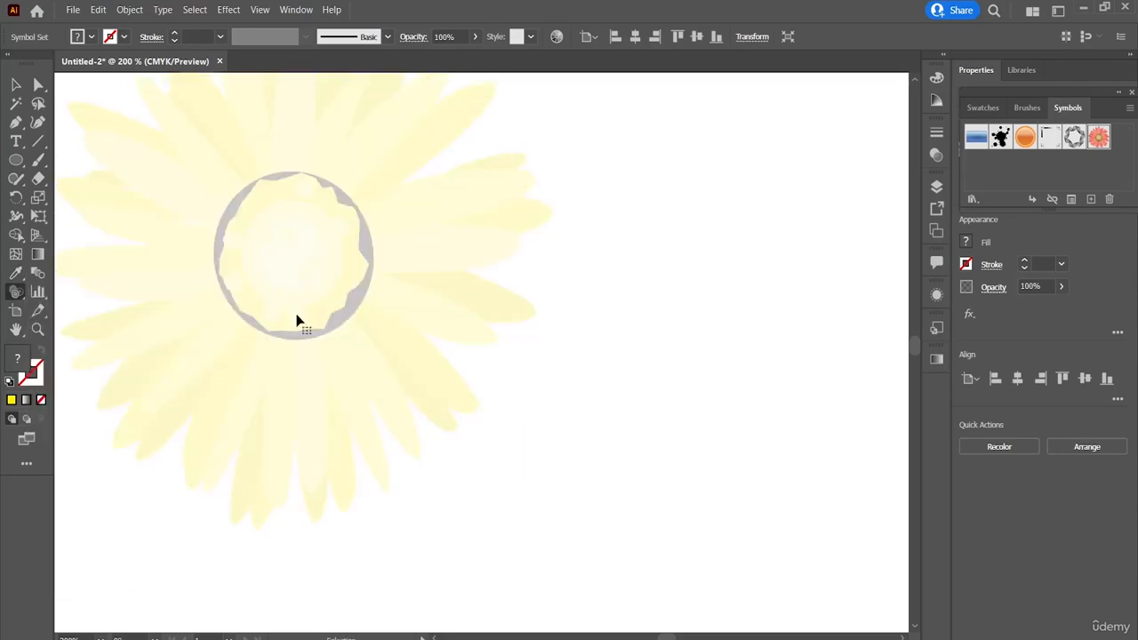
# Step: Apply the bluish ornamental pattern style to the large flower and three of the small flowers with the Symbol Styler tool
pyautogui.hscroll(1, 298, 319)
pyautogui.scroll(-3, 298, 319)
pyautogui.scroll(1, 297, 315)
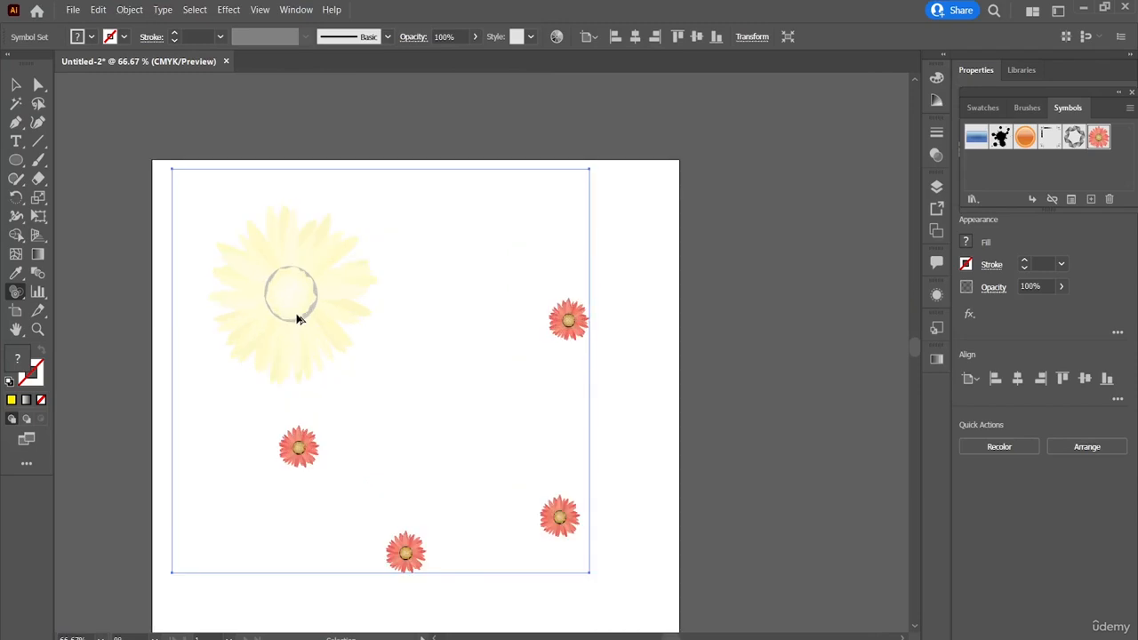
pyautogui.scroll(-2, 297, 315)
pyautogui.scroll(3, 297, 314)
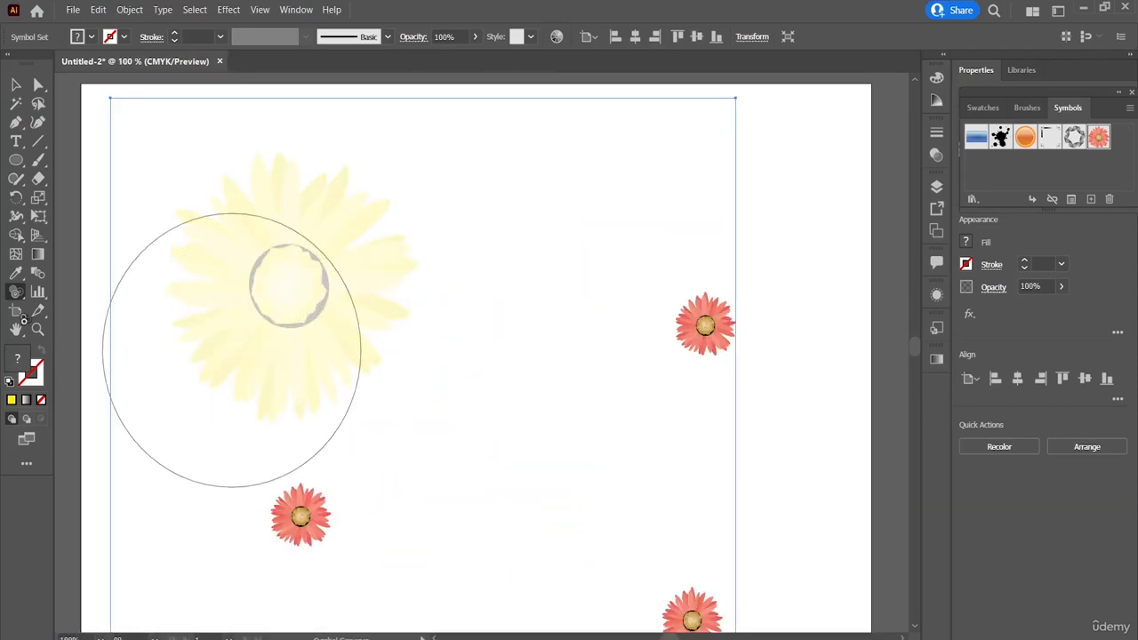
pyautogui.moveTo(13, 297)
pyautogui.mouseDown()
pyautogui.moveTo(106, 401)
pyautogui.moveTo(110, 422)
pyautogui.moveTo(252, 332)
pyautogui.mouseUp()
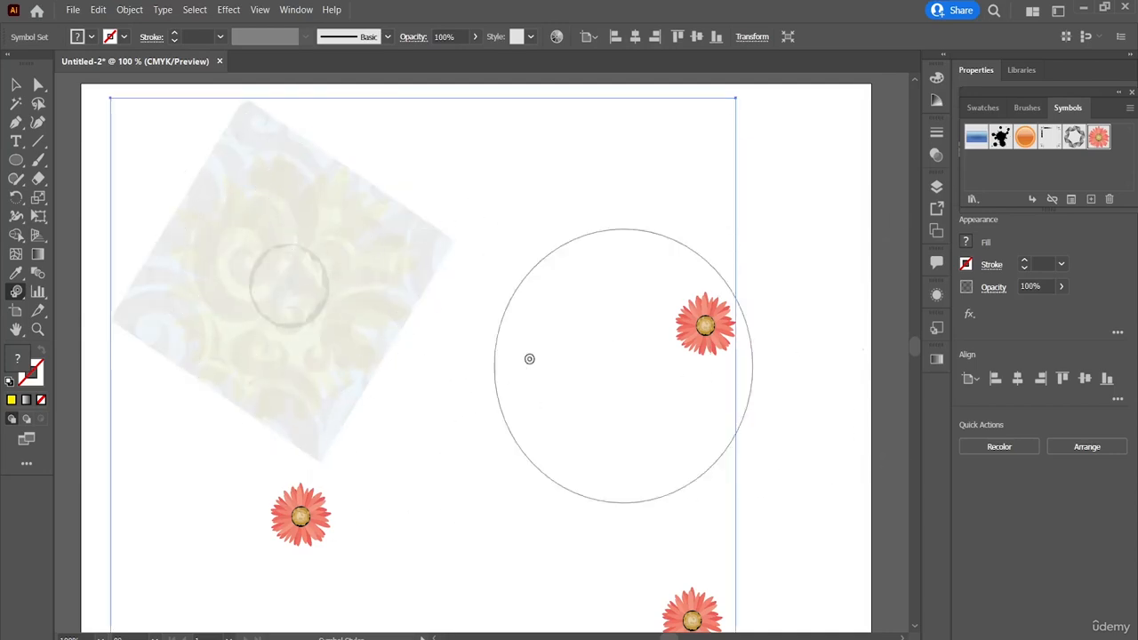
pyautogui.moveTo(635, 345); pyautogui.dragTo(635, 346)
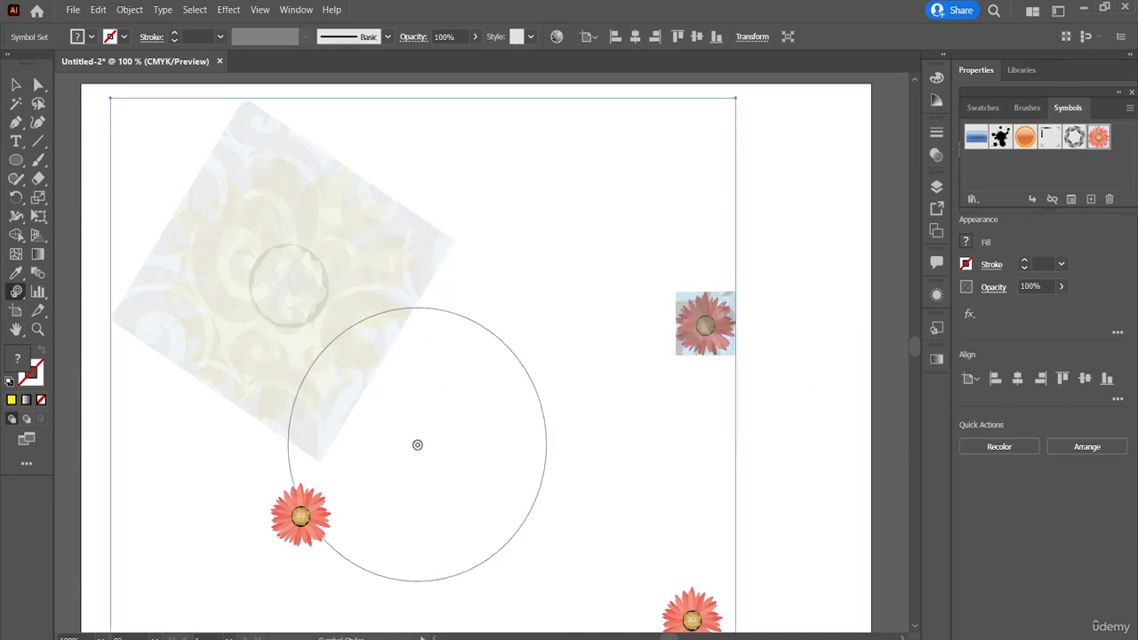
pyautogui.click(313, 545)
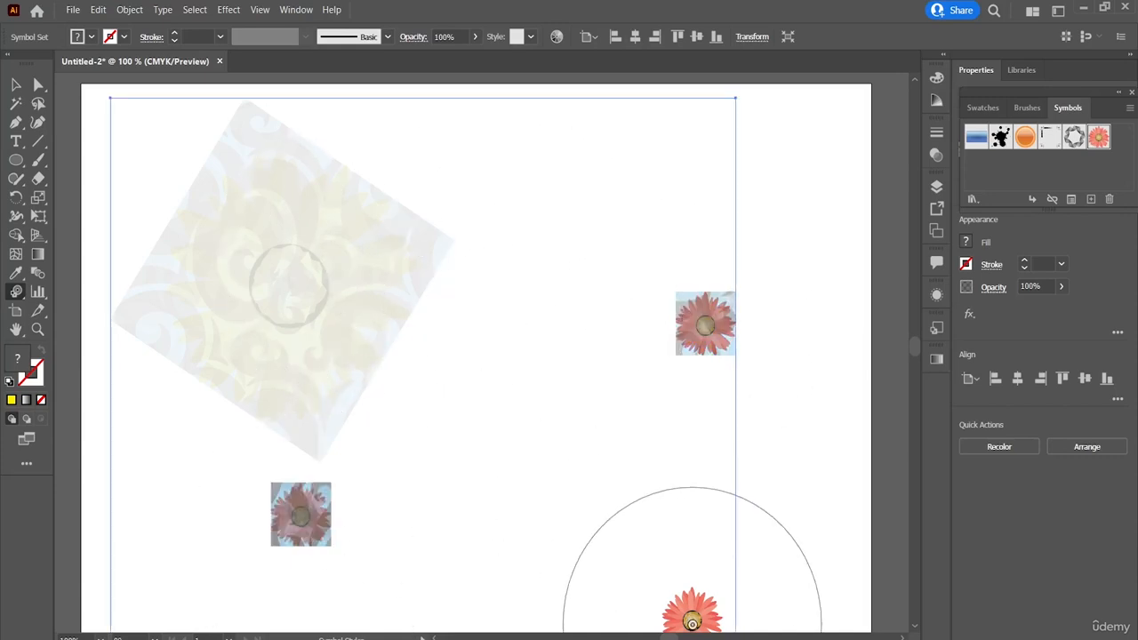
pyautogui.moveTo(677, 622); pyautogui.dragTo(675, 625)
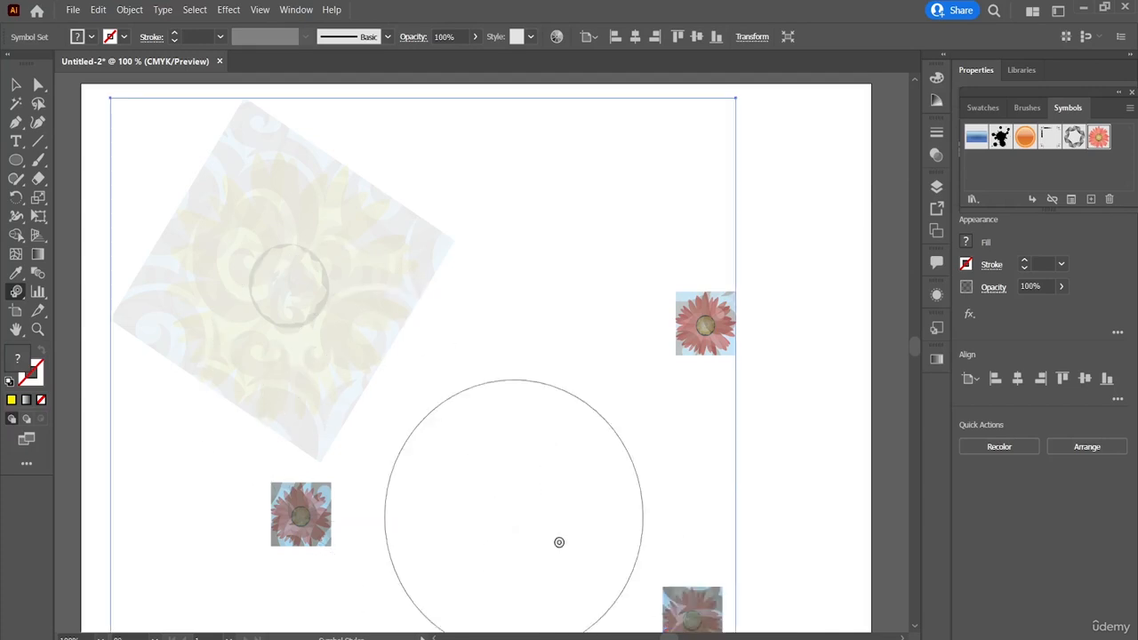
# Step: Increase the transparency of the three small patterned flowers with the Symbol Screener tool
pyautogui.click(17, 293)
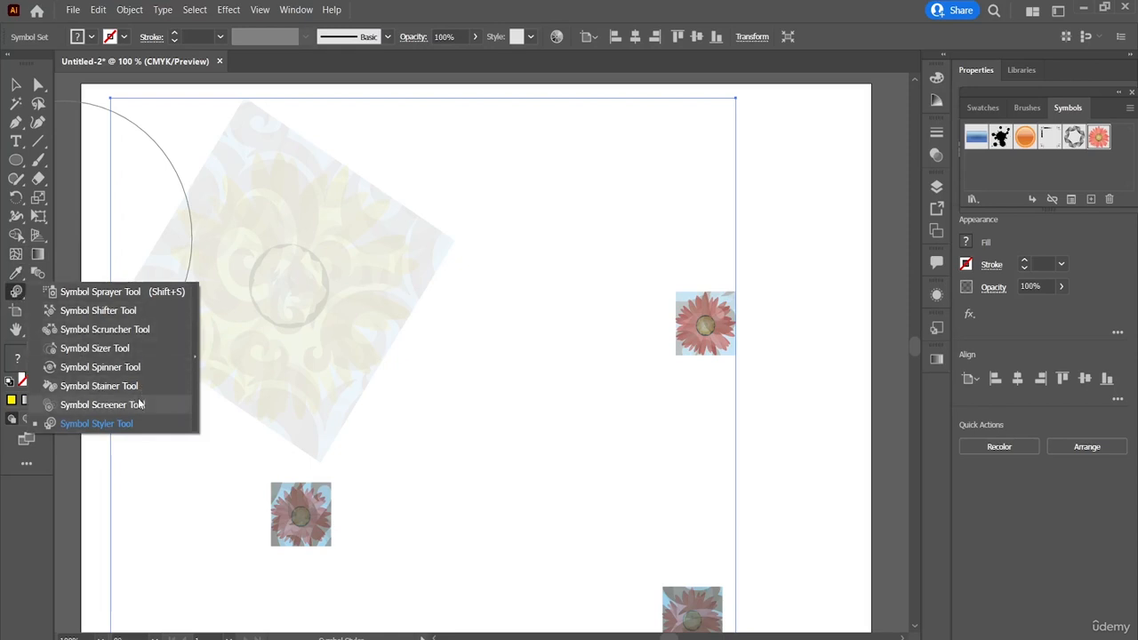
pyautogui.click(125, 405)
pyautogui.click(683, 321)
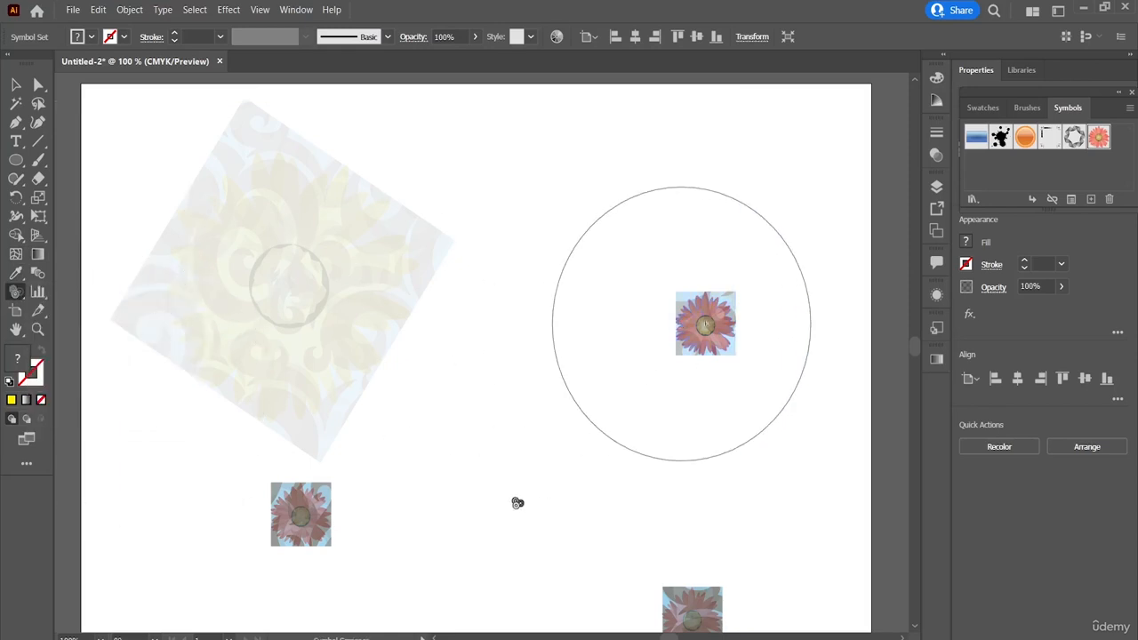
pyautogui.click(331, 524)
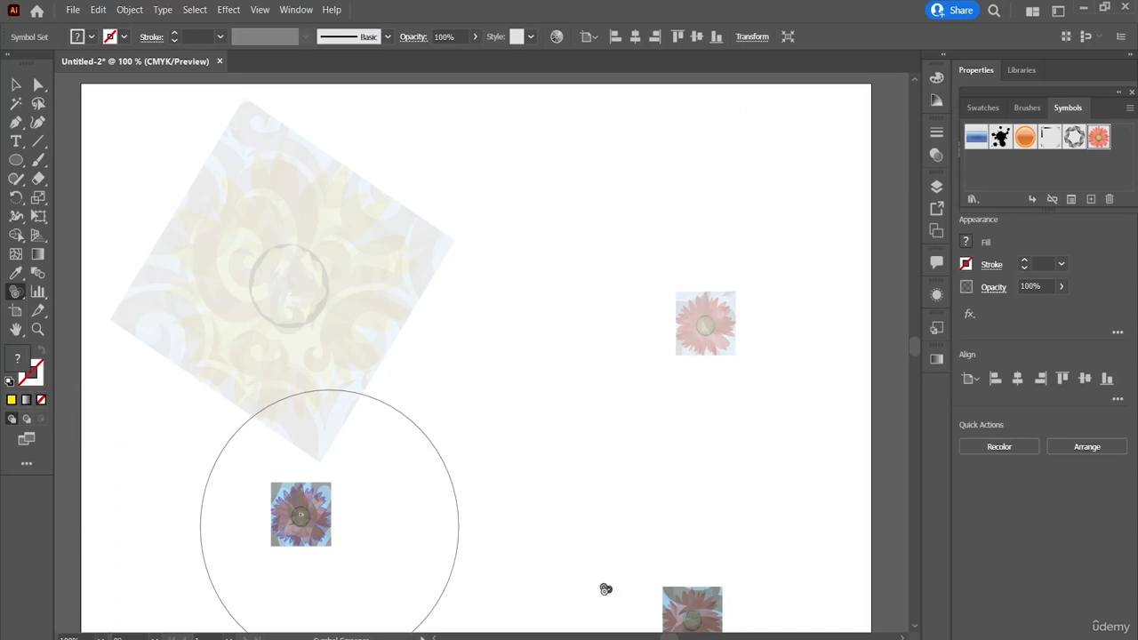
pyautogui.moveTo(701, 620); pyautogui.dragTo(681, 610)
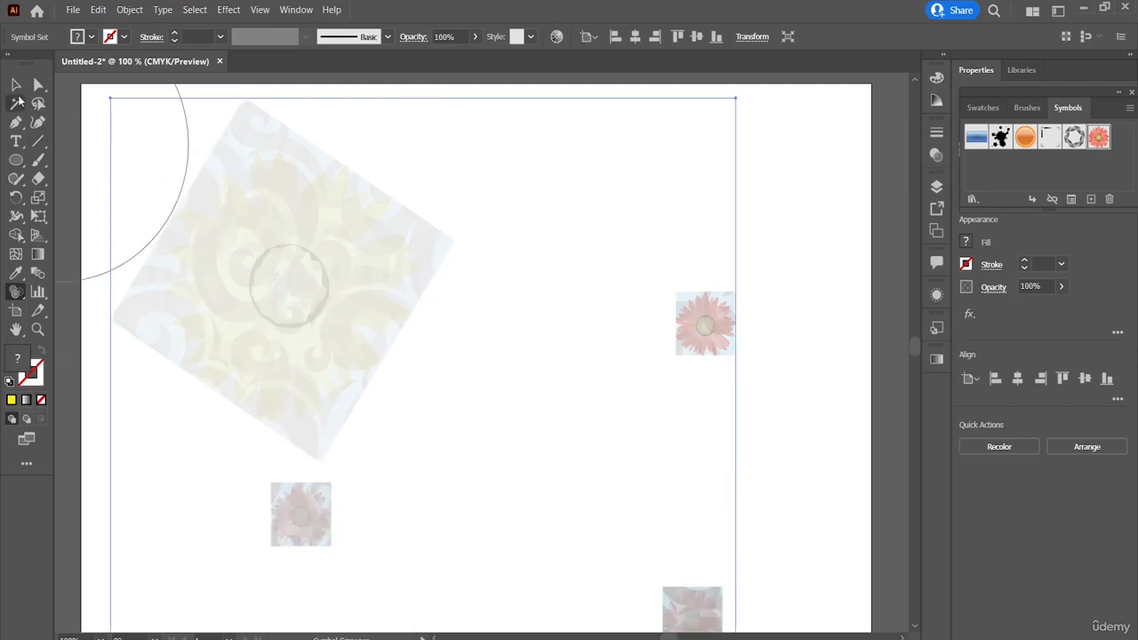
# Step: Draw a column graph about 196 by 177 pt over the lower-right part of the symbol set
pyautogui.click(16, 85)
pyautogui.hscroll(1, 377, 283)
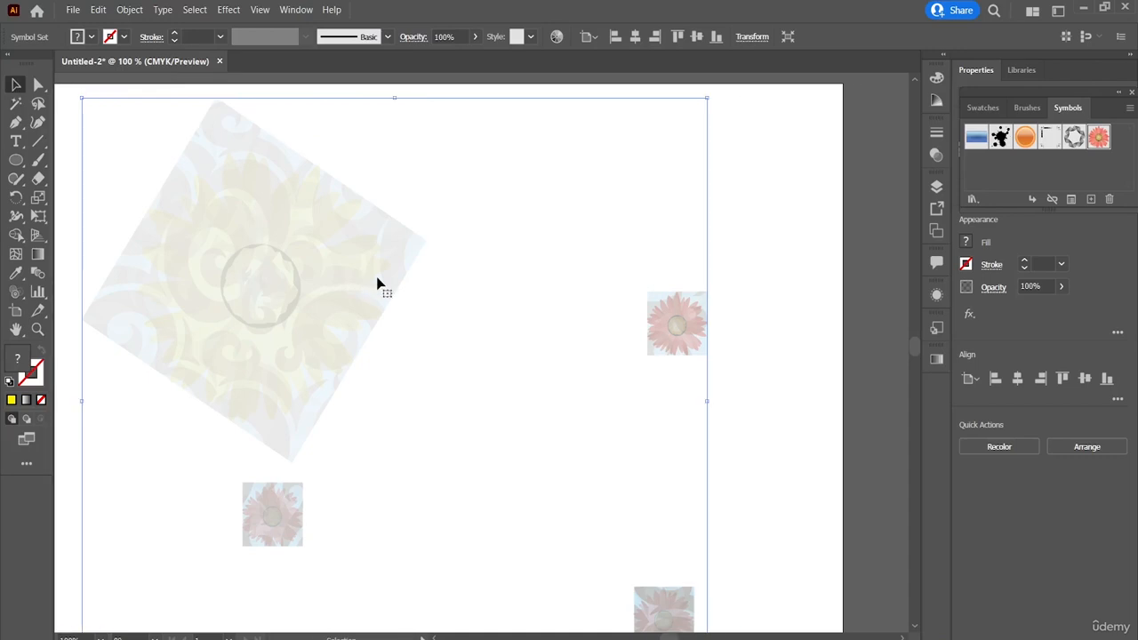
pyautogui.scroll(-1, 377, 283)
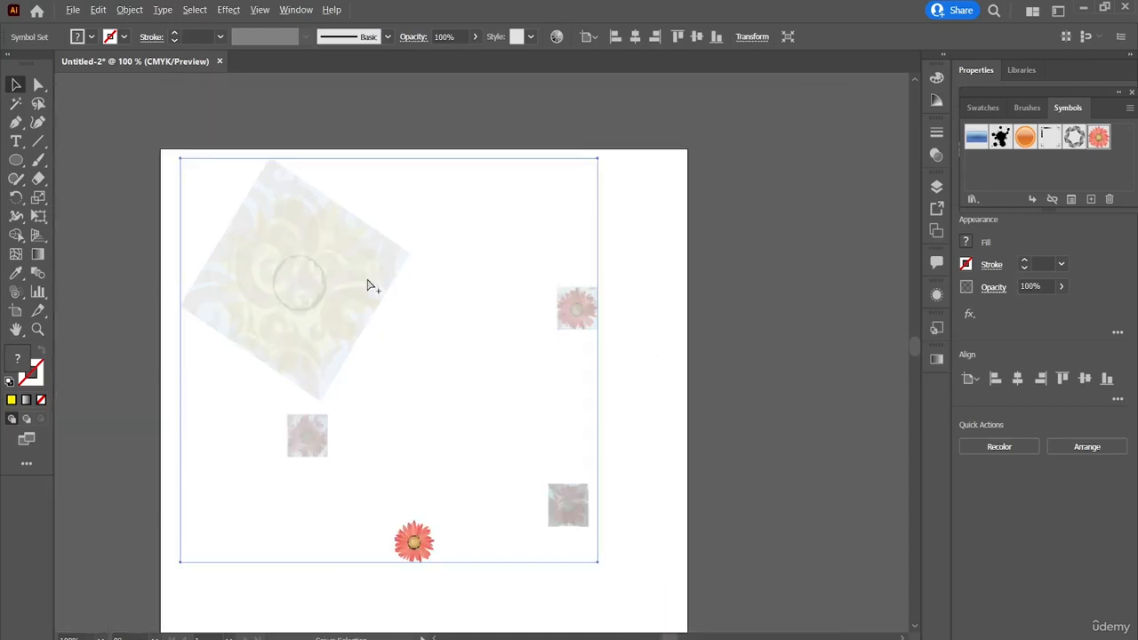
pyautogui.scroll(-1, 373, 286)
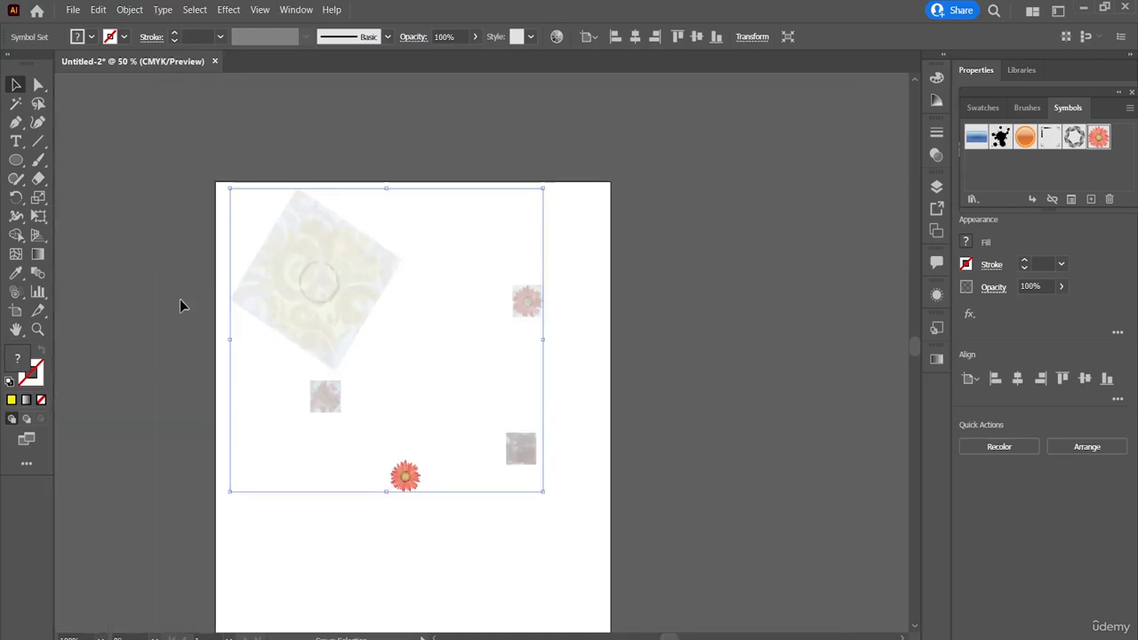
pyautogui.click(38, 293)
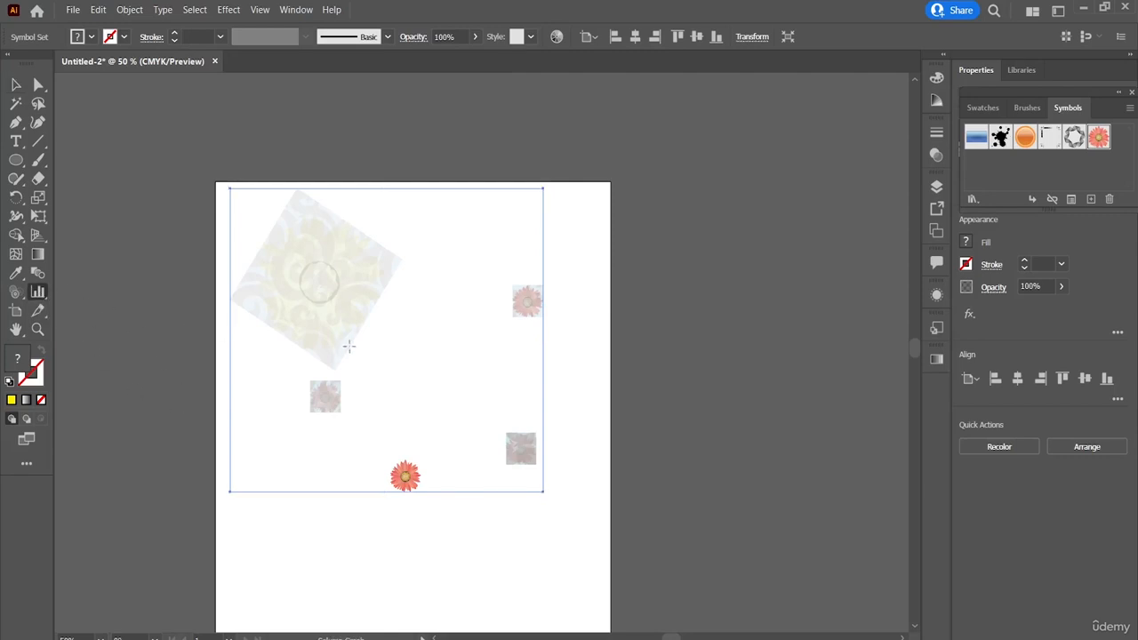
pyautogui.moveTo(414, 344); pyautogui.dragTo(543, 463)
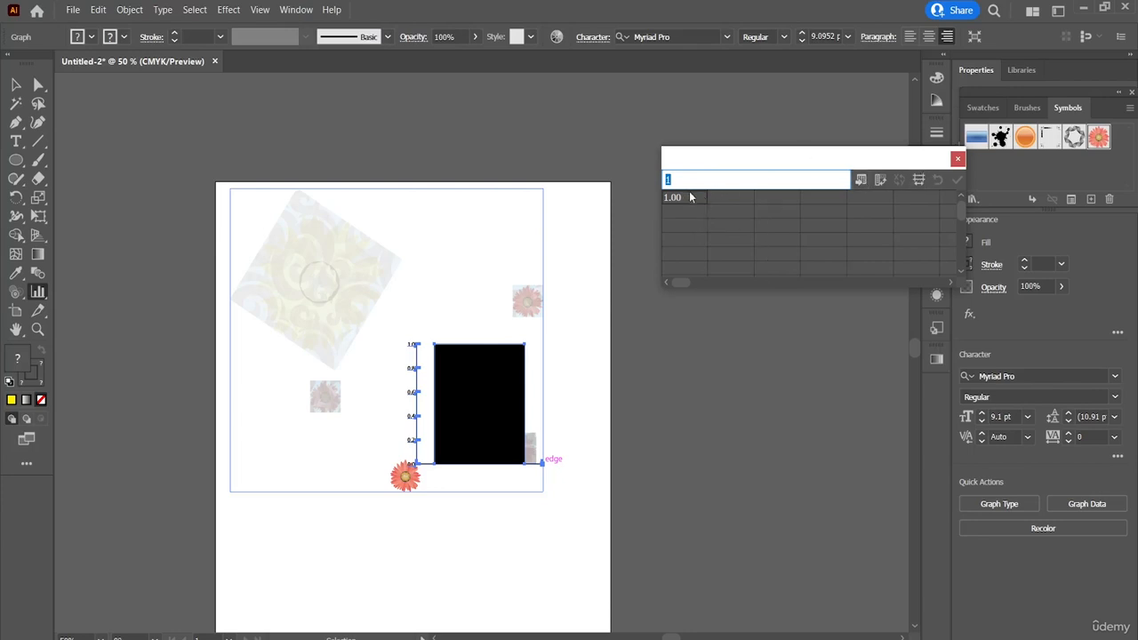
# Step: Fill the first row of the graph data with the values 1, 3, 2 and 5
pyautogui.write('3')
pyautogui.click(768, 198)
pyautogui.write('2')
pyautogui.click(820, 201)
pyautogui.write('5')
# Step: Fill the second row of the graph data with the values 3, 2, 7 and 2
pyautogui.click(685, 209)
pyautogui.write('3')
pyautogui.press('Tab')
pyautogui.write('2')
pyautogui.press('Tab')
pyautogui.press('Tab')
pyautogui.press('Return')
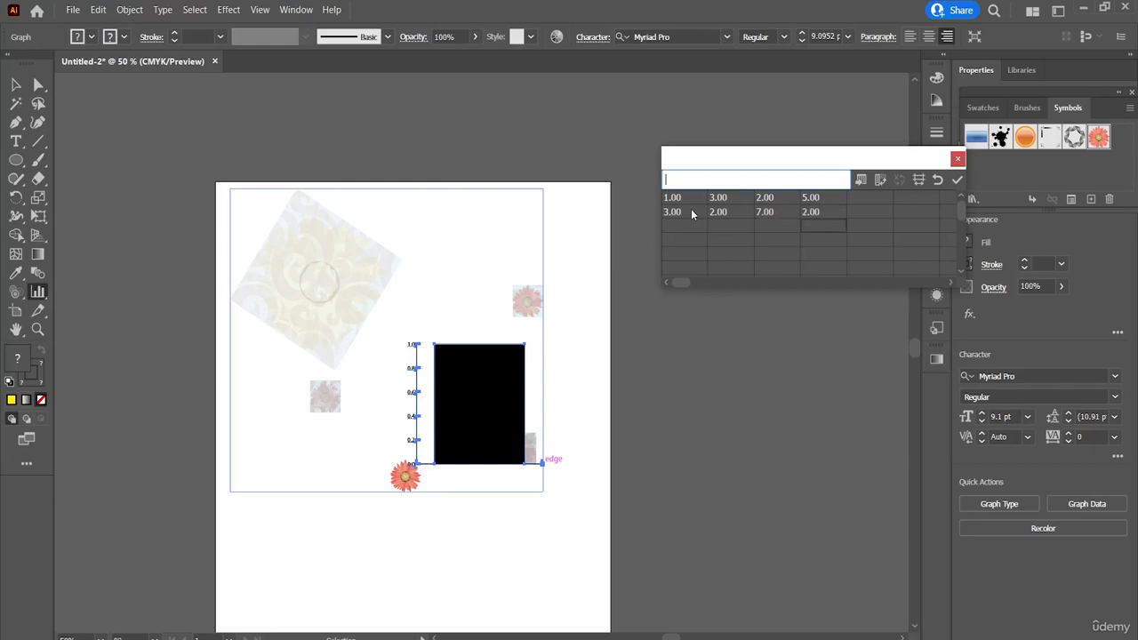
# Step: Fill the third data row with 3, 1, 4 and 2, apply the data to the graph and close the data window
pyautogui.press('Tab')
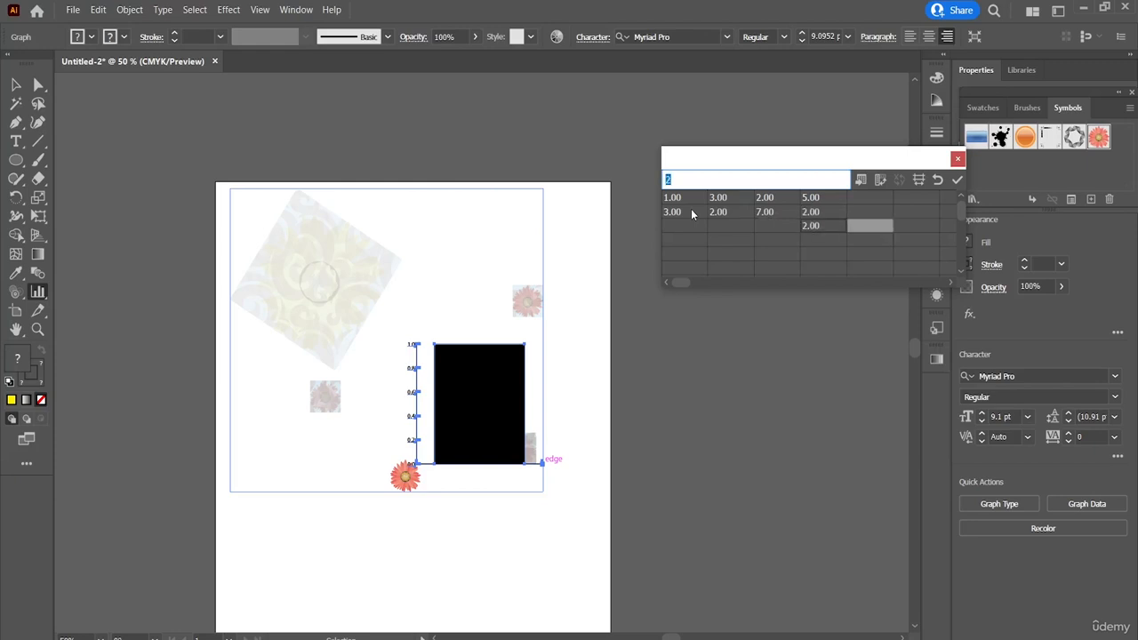
pyautogui.press('Left')
pyautogui.press('Left')
pyautogui.press('Left')
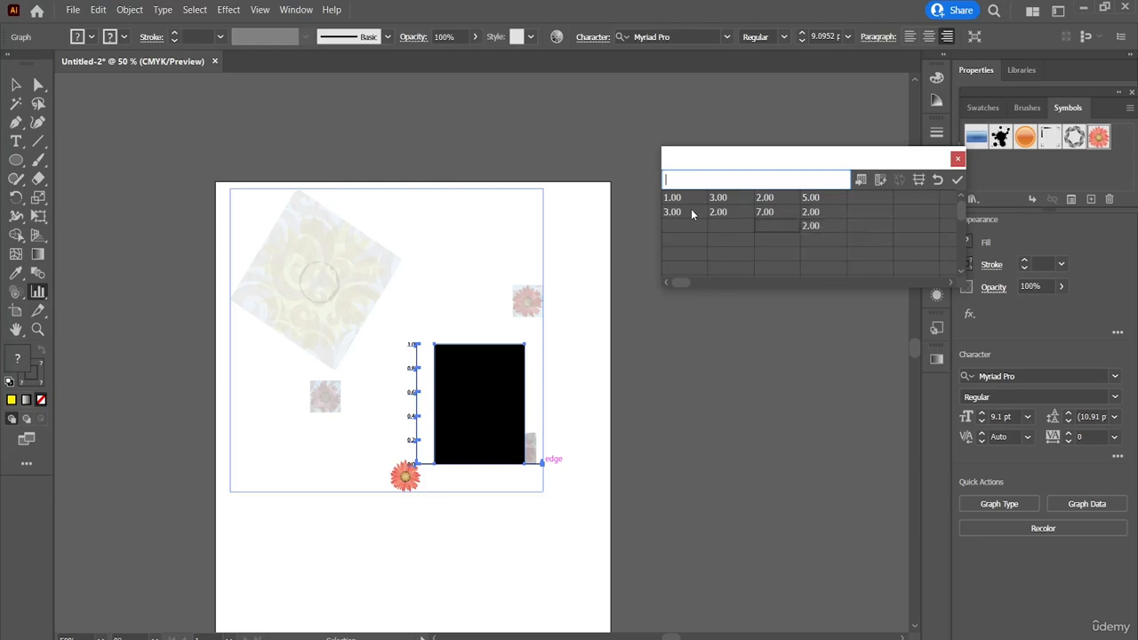
pyautogui.write('3')
pyautogui.press('Return')
pyautogui.press('Up')
pyautogui.press('Right')
pyautogui.write('1')
pyautogui.press('Tab')
pyautogui.click(956, 181)
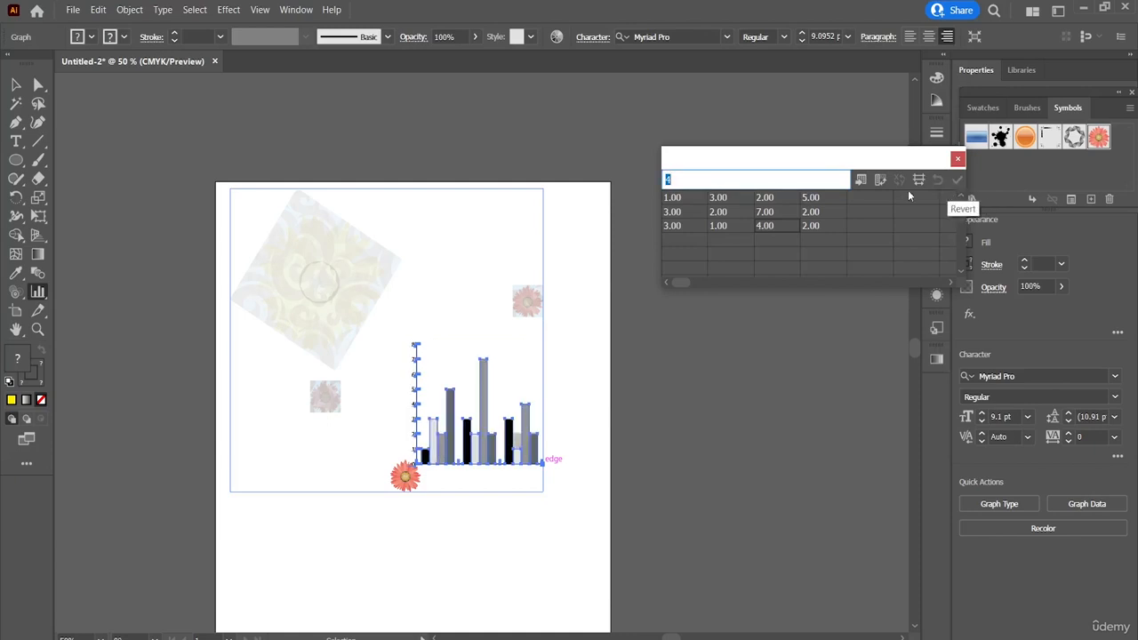
pyautogui.click(957, 160)
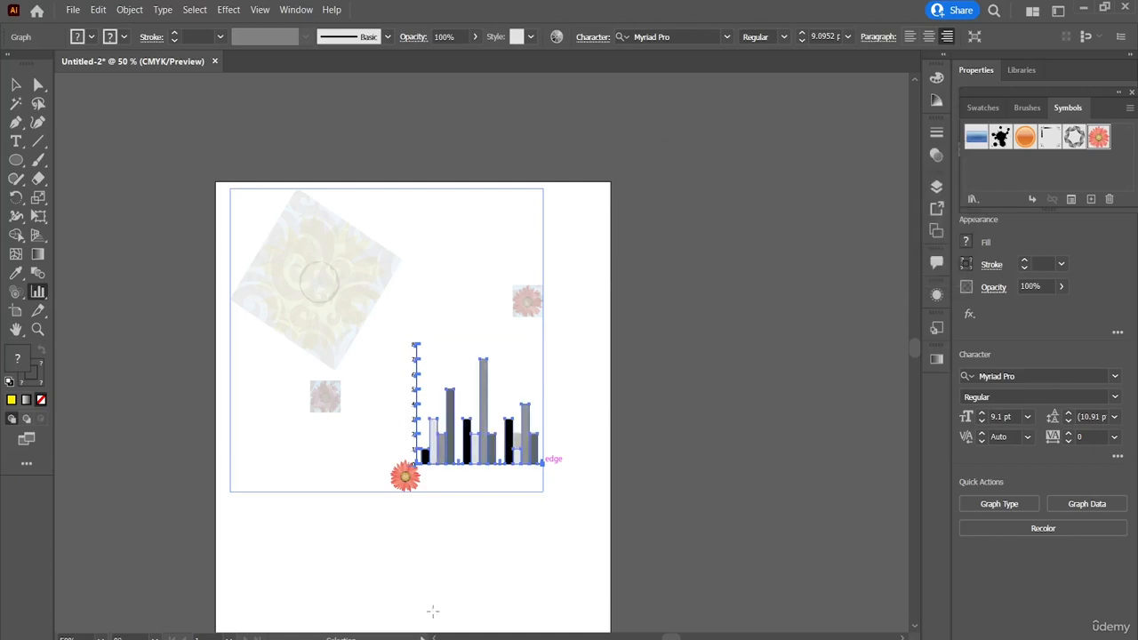
# Step: Add two artboards: one about 219 by 261 pt beside the first artboard and one about 167 by 79 pt overlapping its upper edge
pyautogui.click(511, 536)
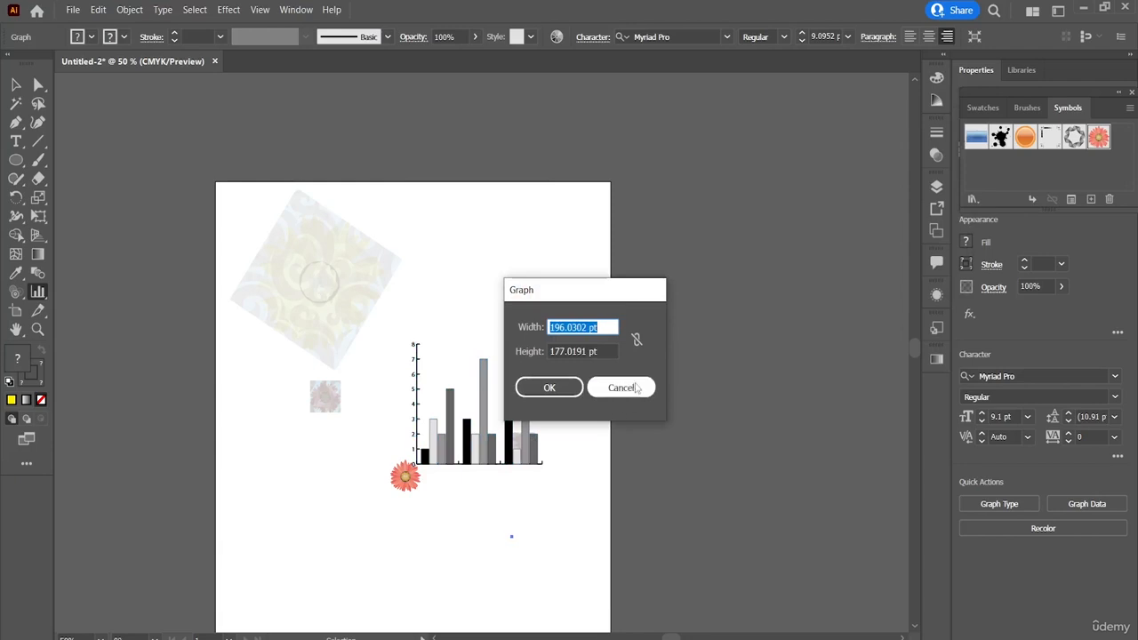
pyautogui.click(621, 387)
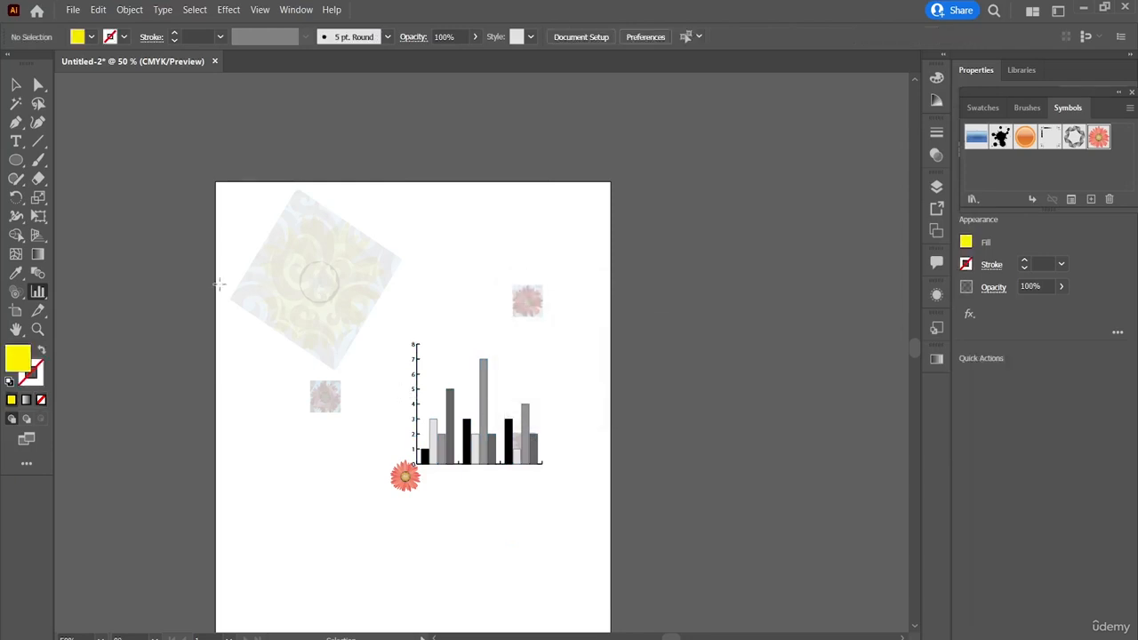
pyautogui.click(16, 311)
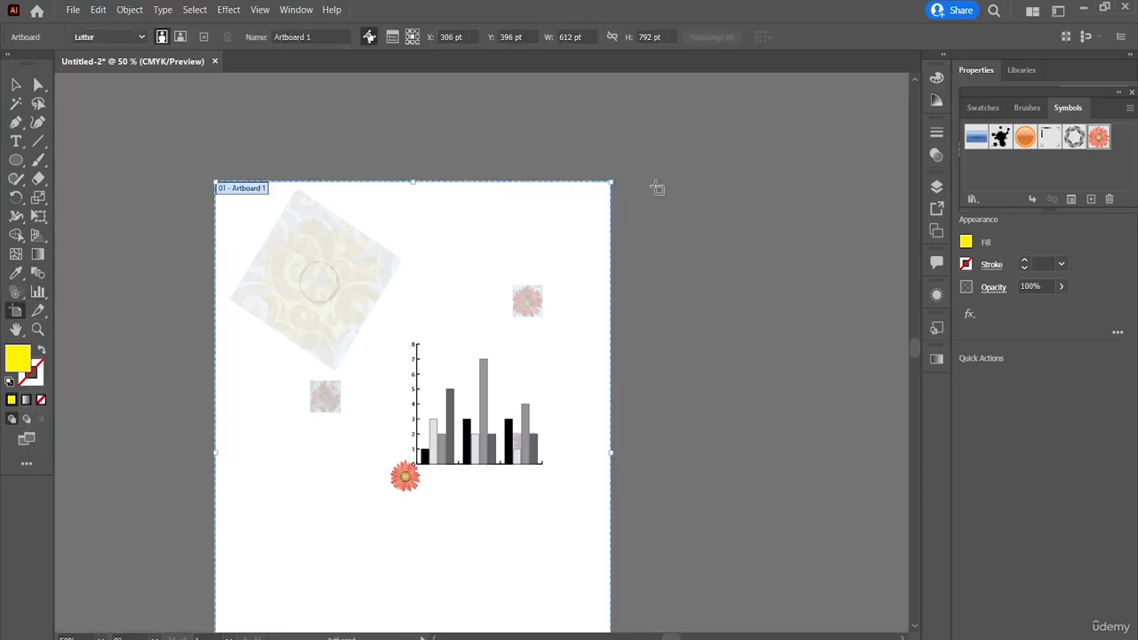
pyautogui.moveTo(655, 188); pyautogui.dragTo(798, 366)
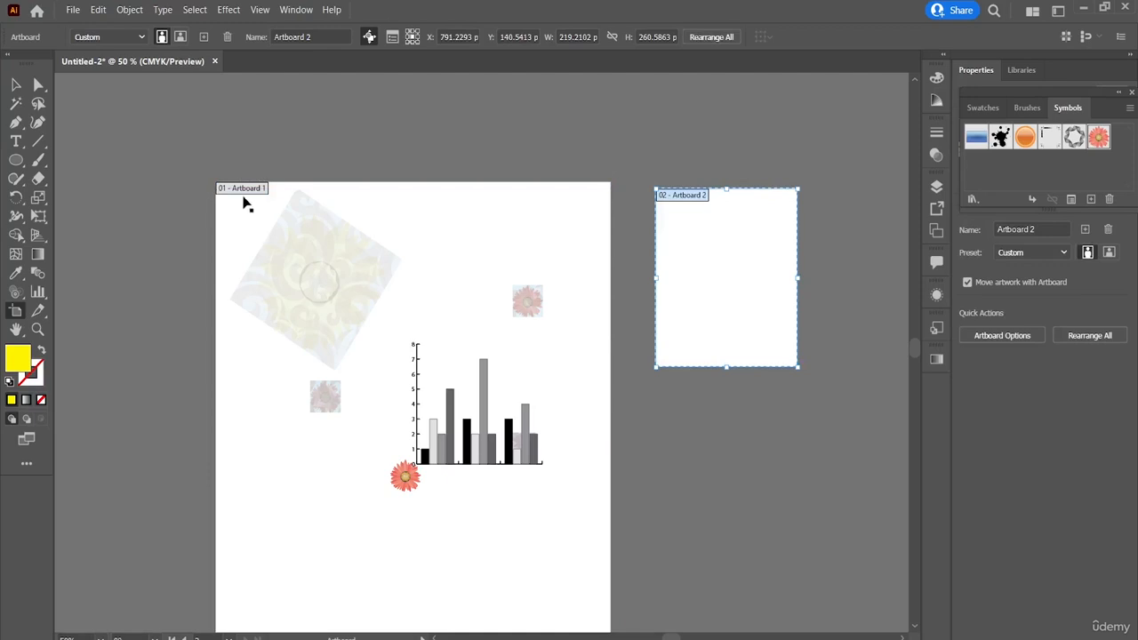
pyautogui.moveTo(276, 135); pyautogui.dragTo(384, 189)
pyautogui.moveTo(326, 165); pyautogui.dragTo(326, 165)
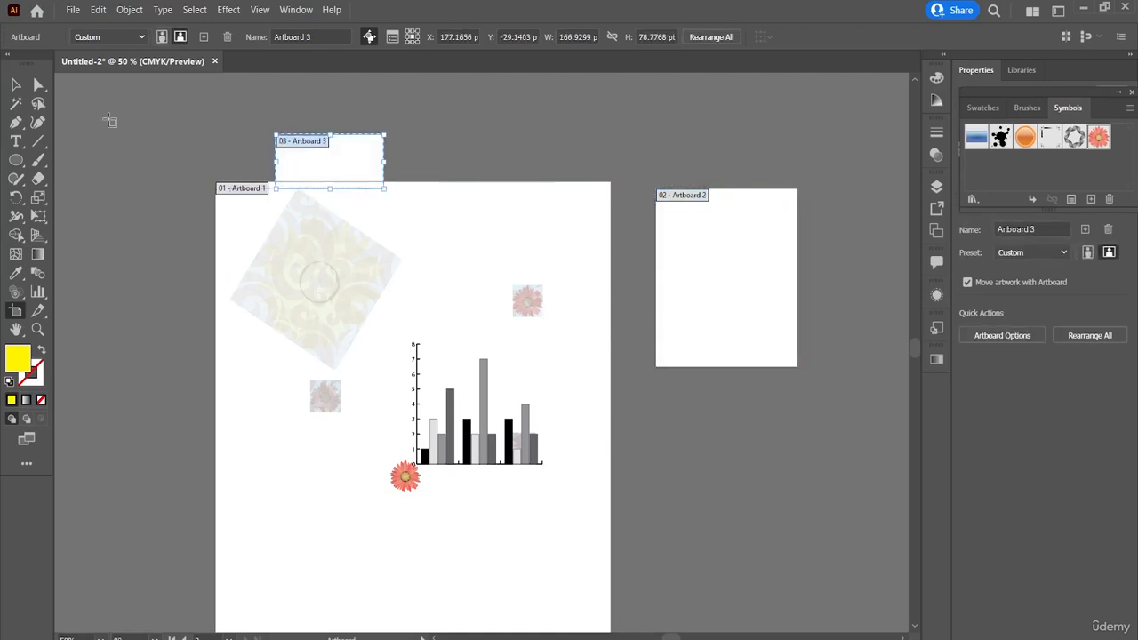
# Step: Cut a thin full-height vertical slice through the first artboard and a thin horizontal slice from it along the column graph's baseline past the artboard edge
pyautogui.click(39, 310)
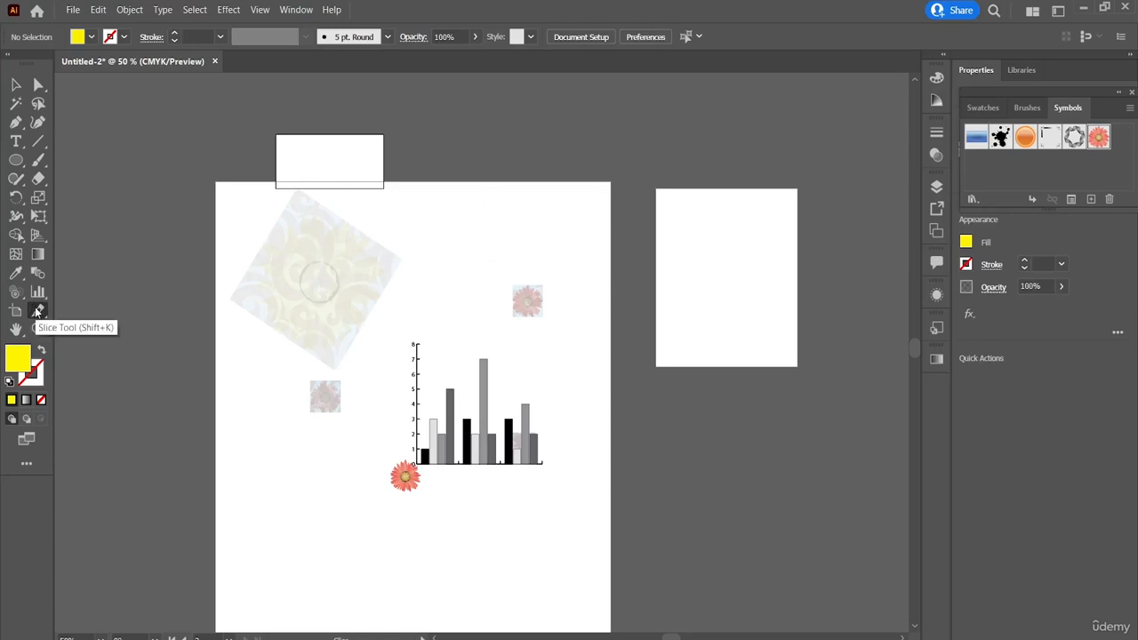
pyautogui.moveTo(435, 179); pyautogui.dragTo(432, 622)
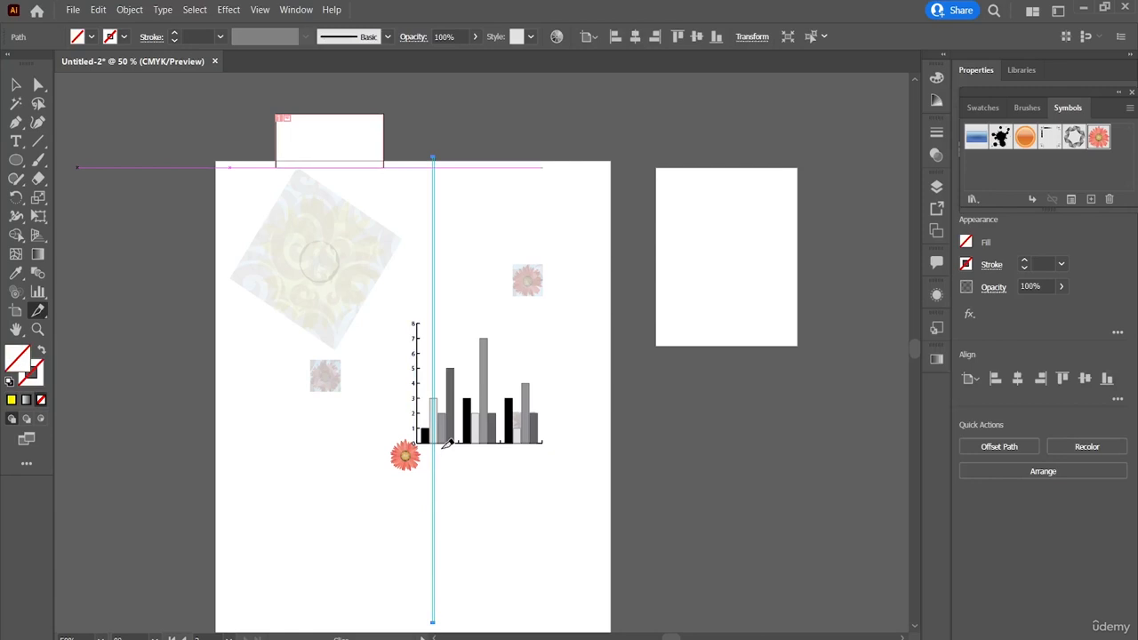
pyautogui.moveTo(433, 442); pyautogui.dragTo(680, 447)
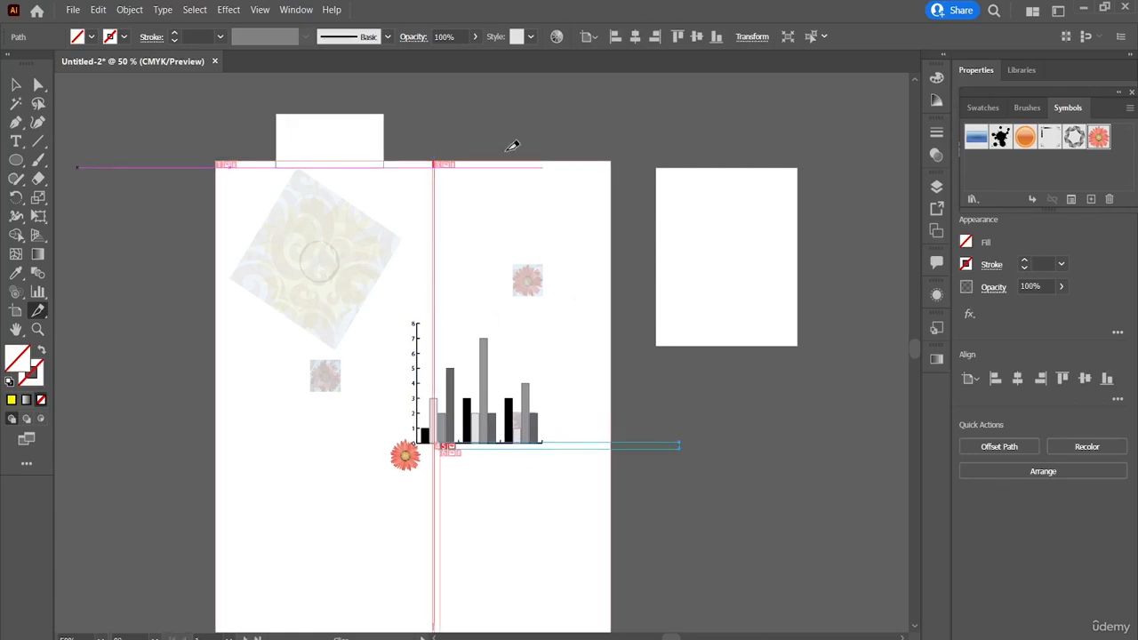
pyautogui.scroll(-3, 628, 281)
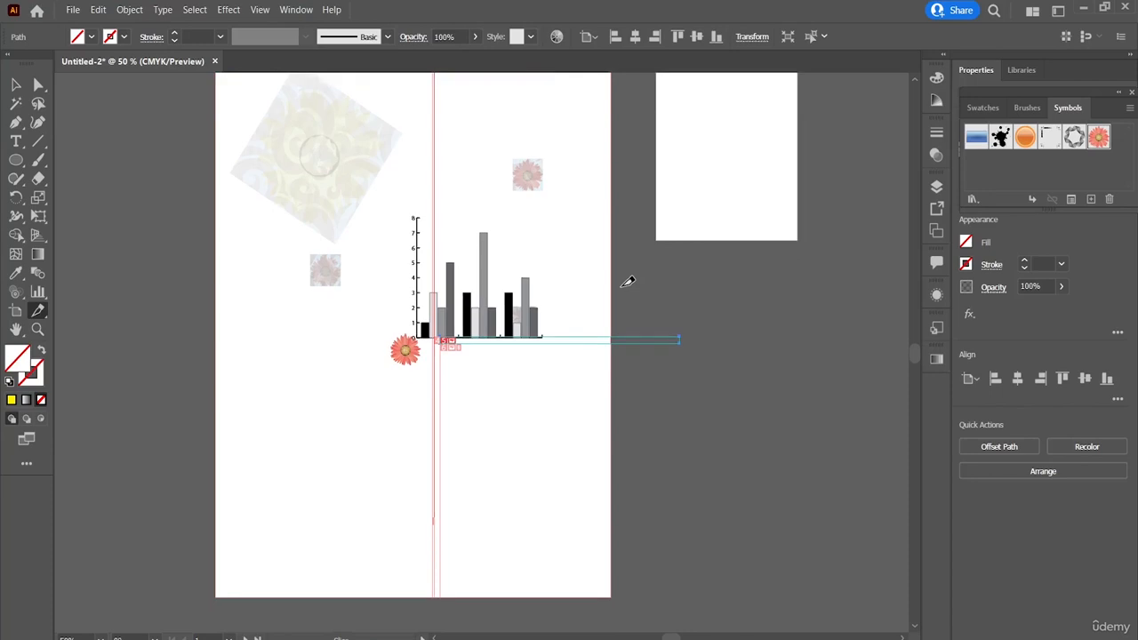
pyautogui.scroll(3, 626, 281)
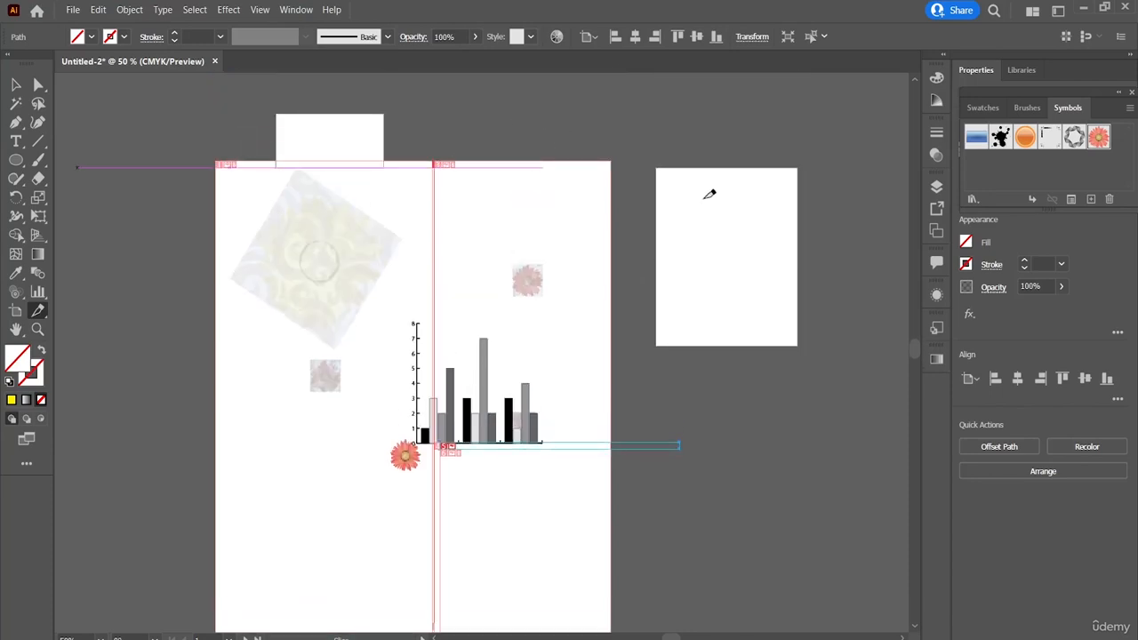
# Step: Draw a full-height slice over the right two thirds of the second artboard and move it onto the first artboard, overlapping the column graph's upper part
pyautogui.moveTo(702, 169); pyautogui.dragTo(799, 345)
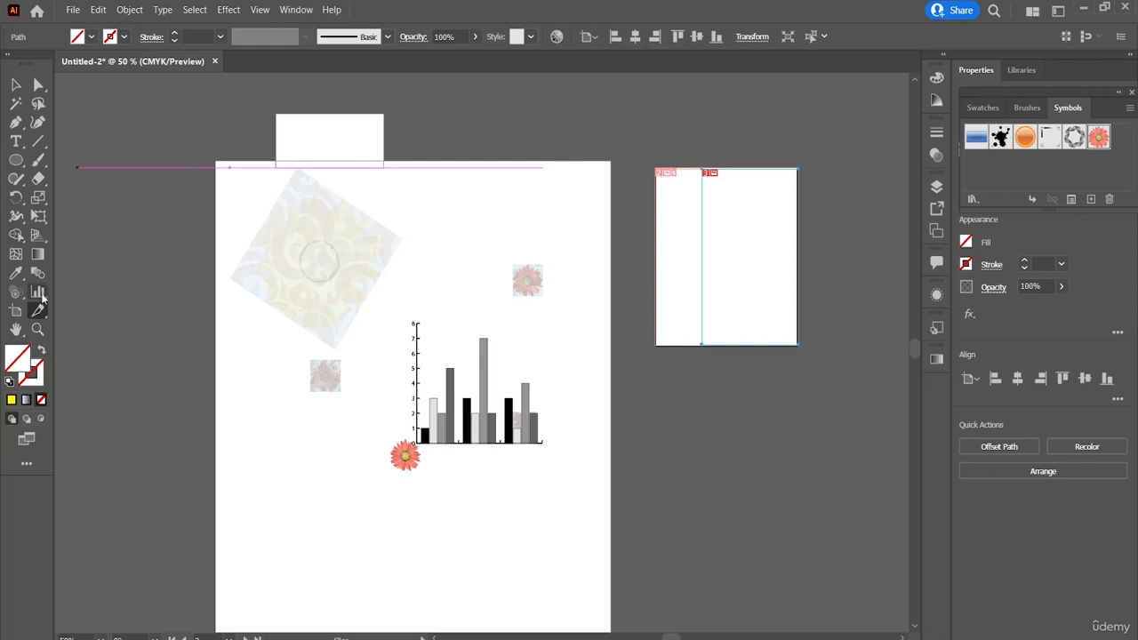
pyautogui.moveTo(40, 311); pyautogui.dragTo(91, 332)
pyautogui.moveTo(709, 181); pyautogui.dragTo(438, 201)
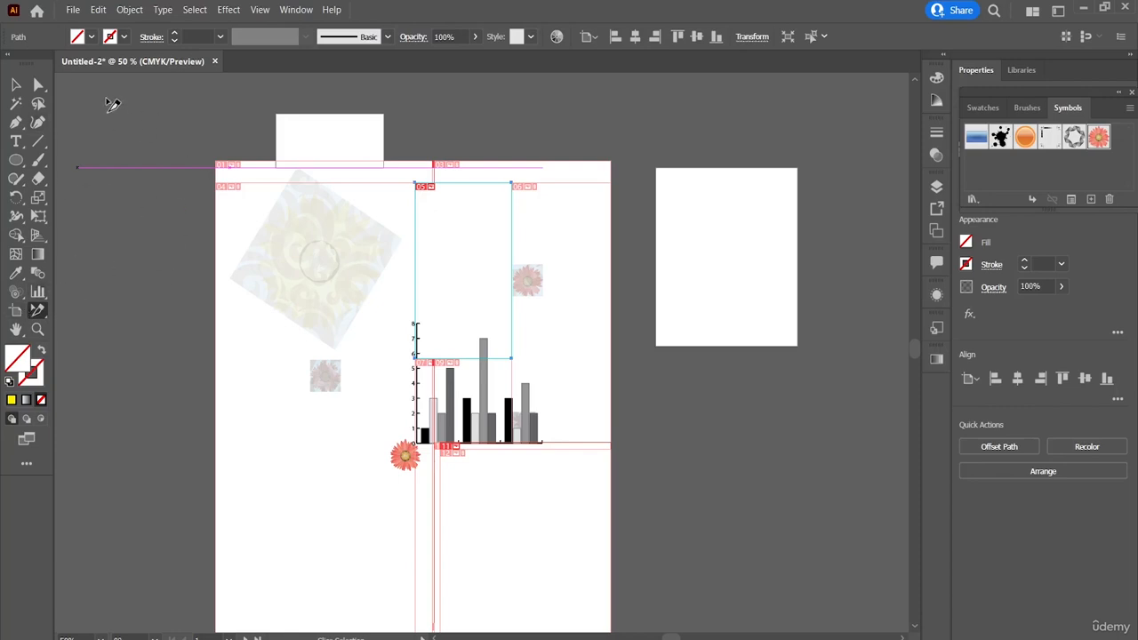
# Step: Look through the available effect commands, including the Convert to Shape options
pyautogui.click(233, 10)
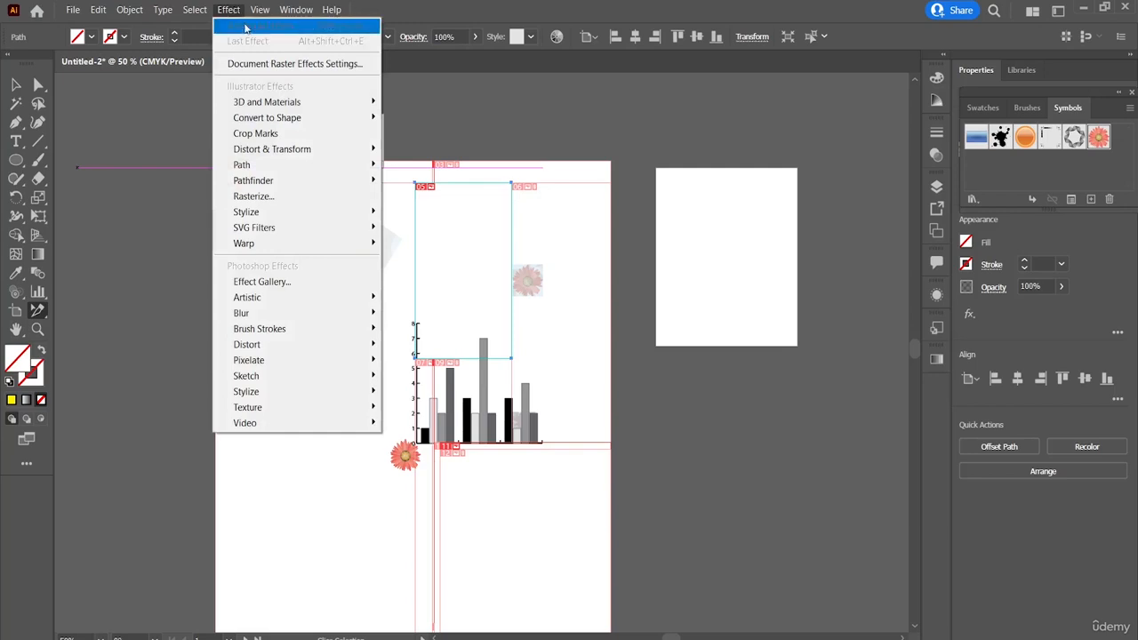
pyautogui.moveTo(279, 123)
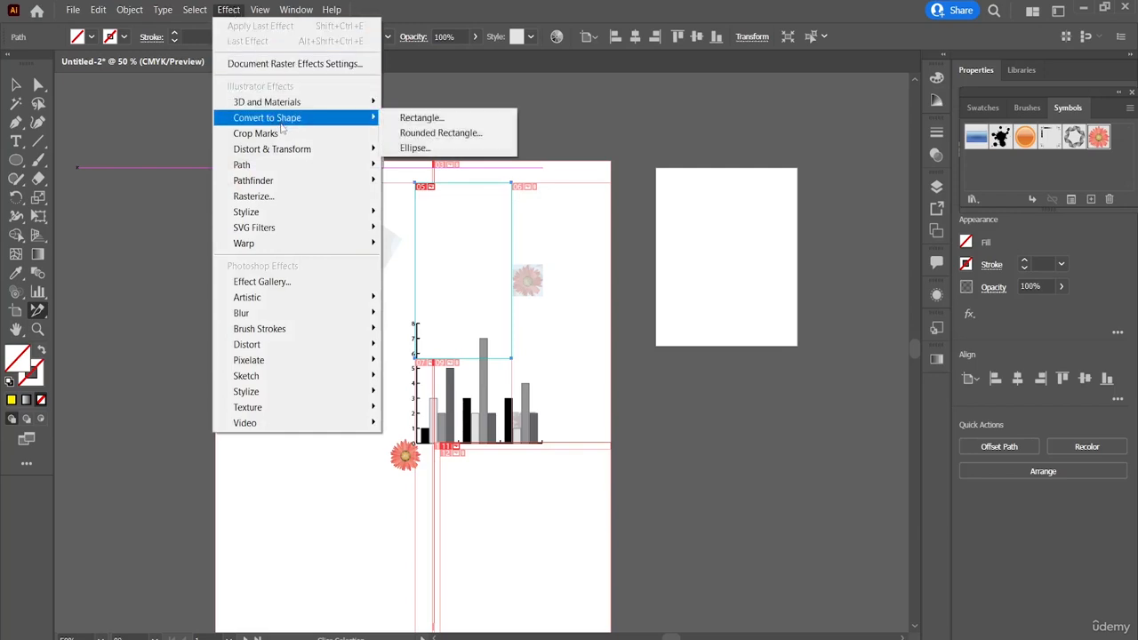